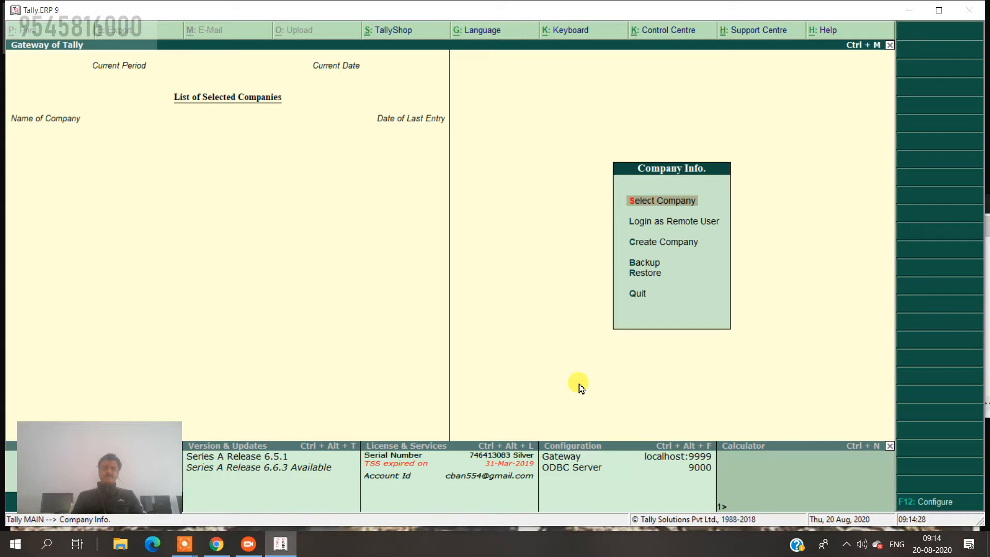
# Create a new company named Shriram Traders, with the mailing name auto-filled to match.
pyautogui.press('c')
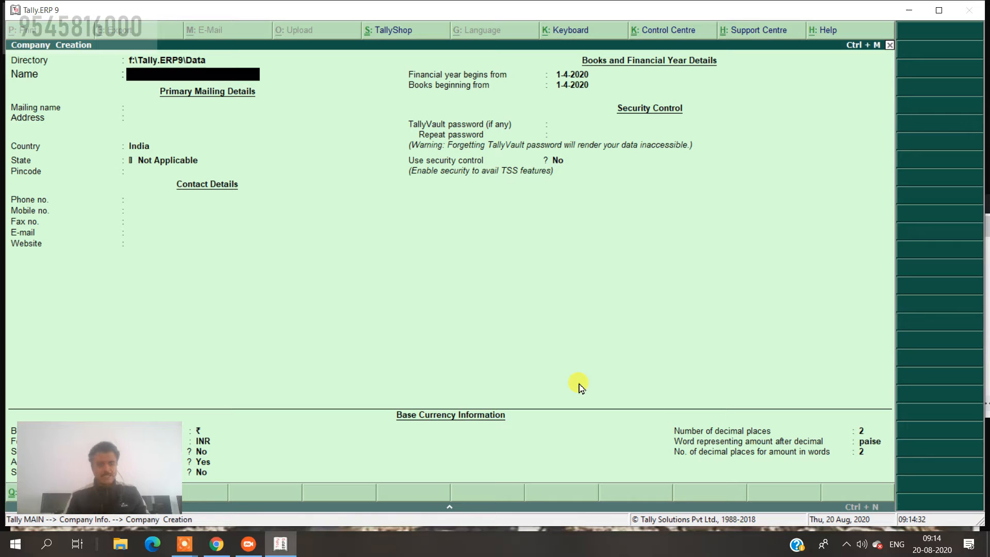
pyautogui.write('Shr')
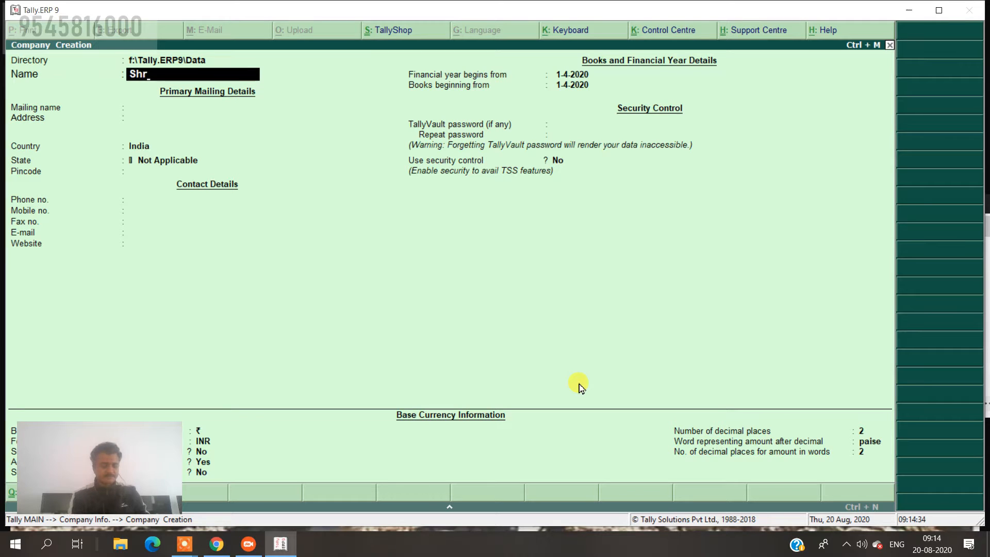
pyautogui.write('iram Tra')
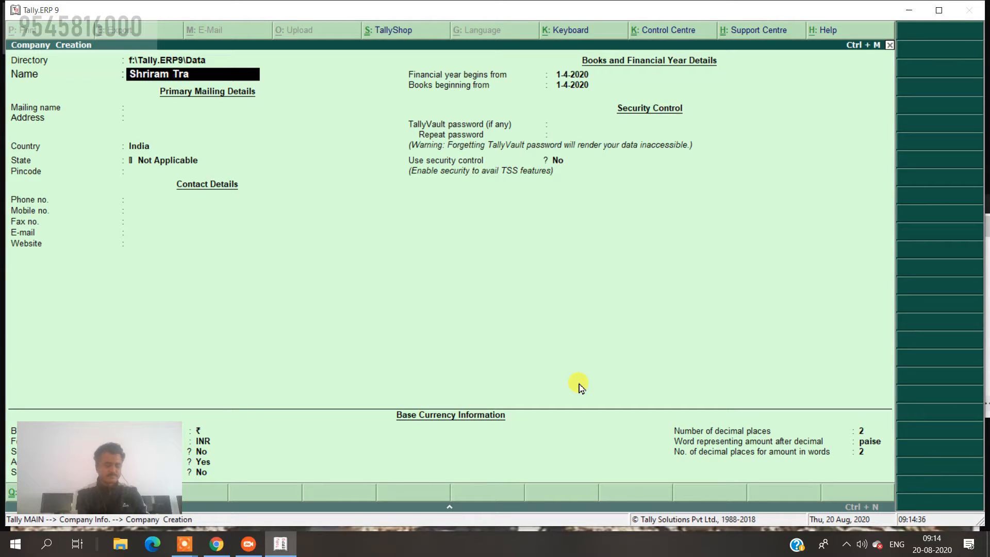
pyautogui.write('ders')
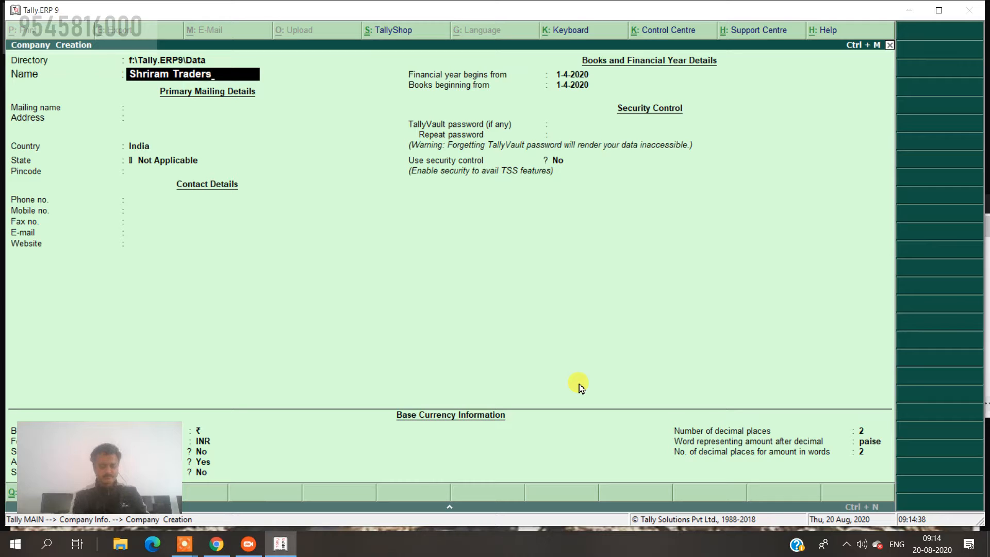
pyautogui.press('Return')
pyautogui.press('Return')
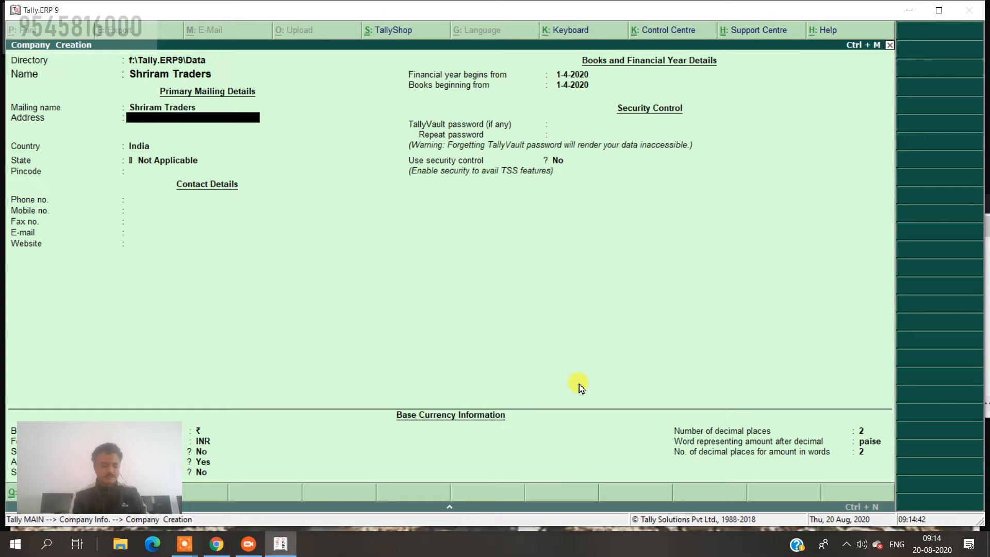
# Enter the address MIDC Latur, keep India as country and choose Maharashtra as state.
pyautogui.write('MIDC Latur')
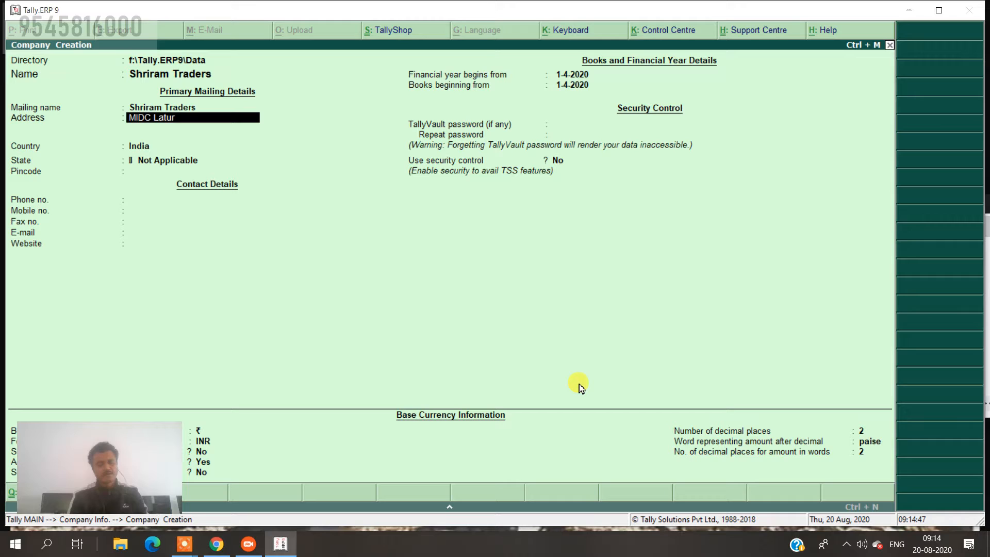
pyautogui.press('Return')
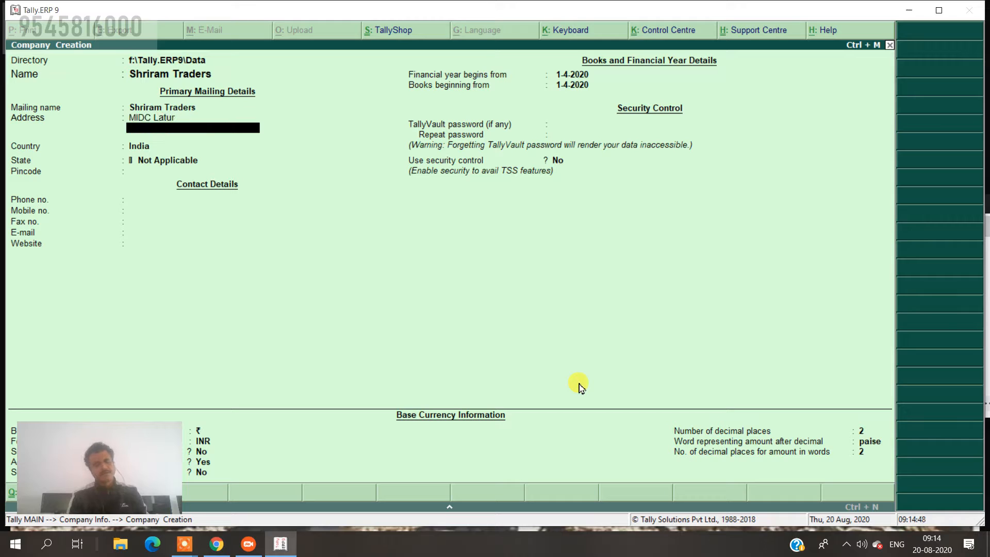
pyautogui.press('Return')
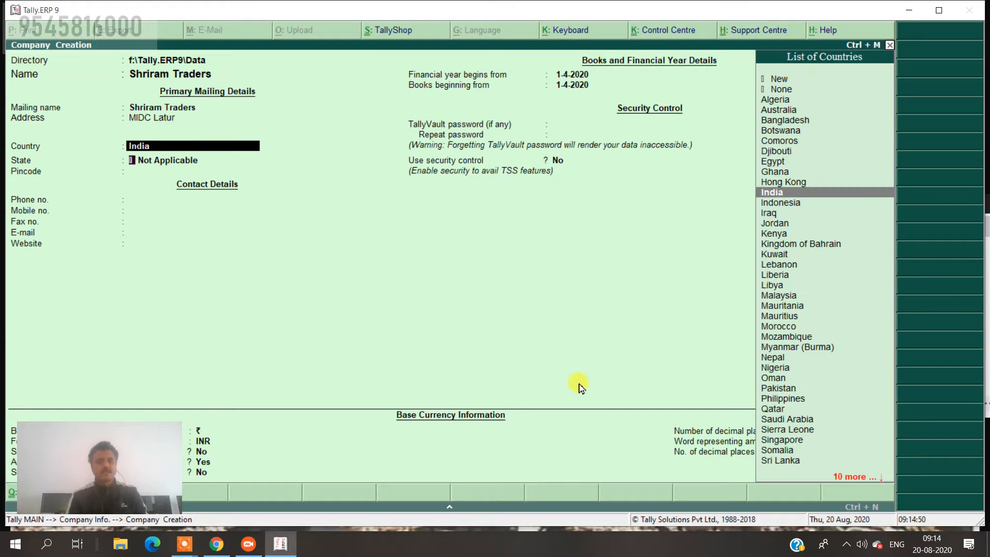
pyautogui.press('Return')
pyautogui.write('mah')
pyautogui.press('Return')
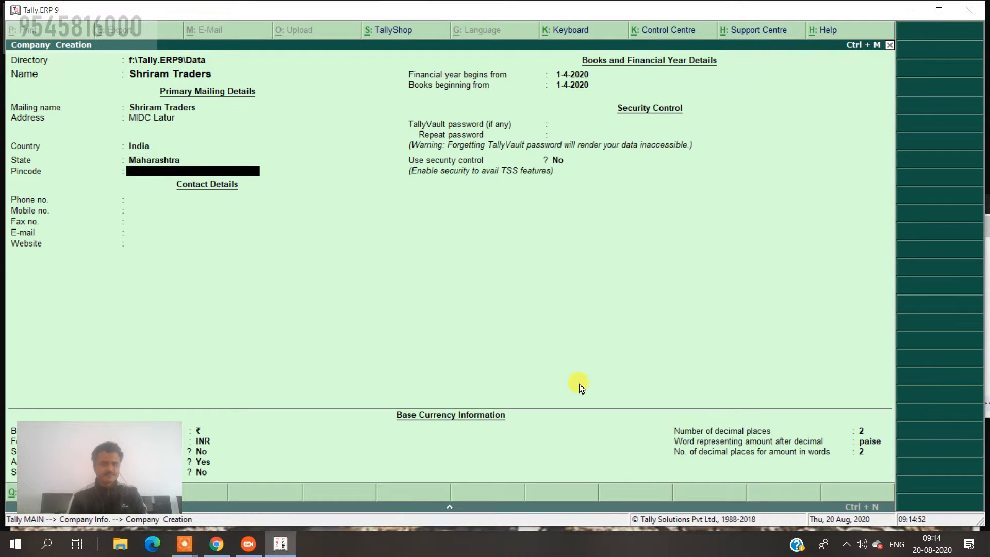
# Enter pincode 413531, skip the phone field and fill in the mobile number.
pyautogui.write('41351')
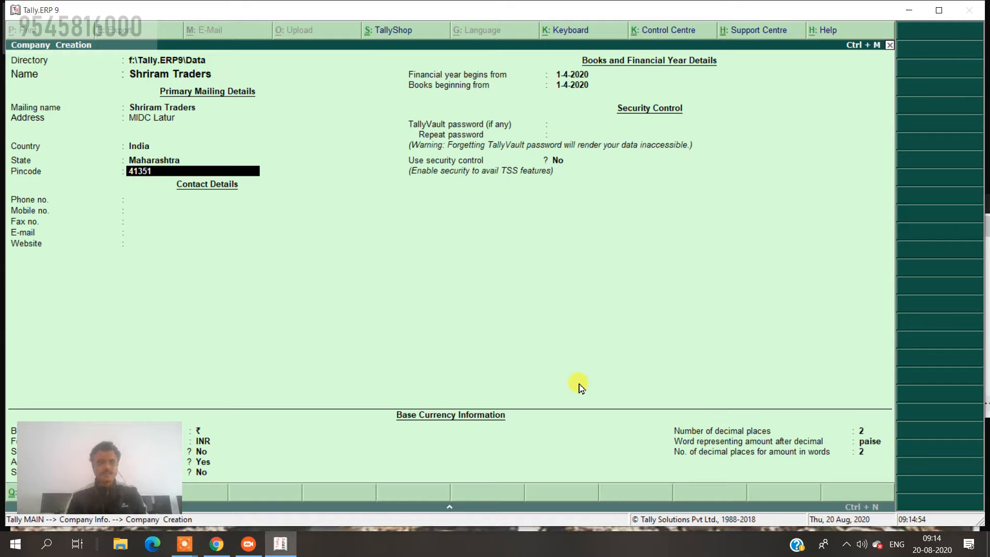
pyautogui.write('2')
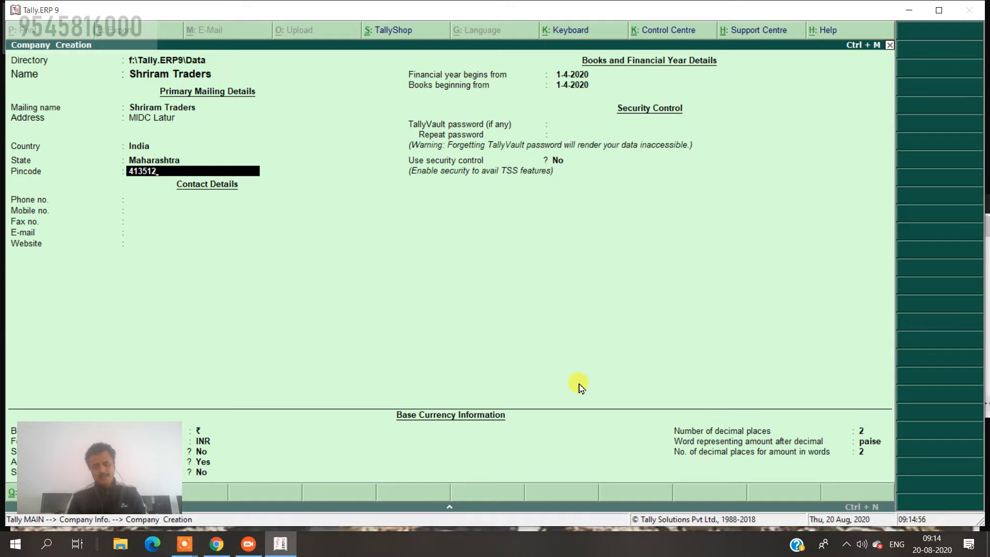
pyautogui.press('BackSpace')
pyautogui.write('3')
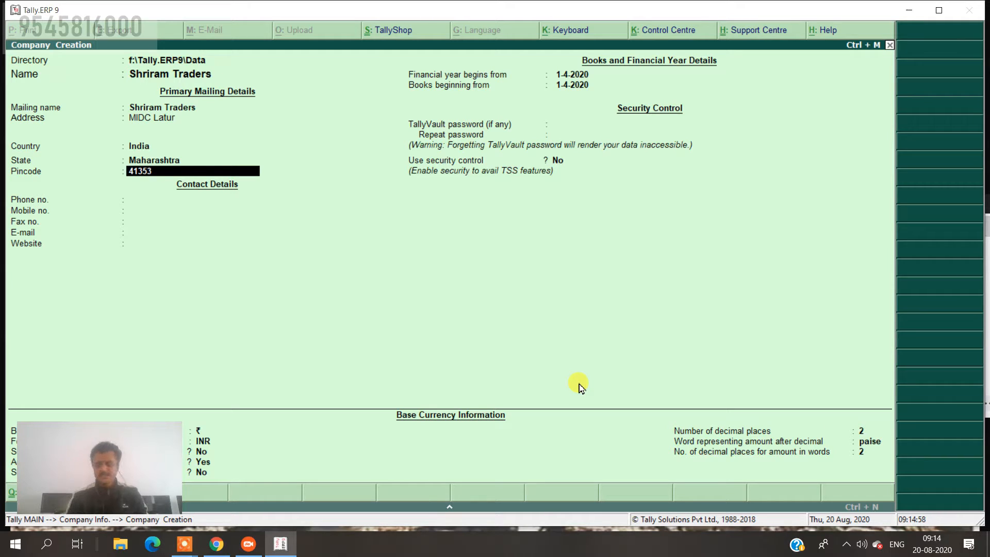
pyautogui.press('Return')
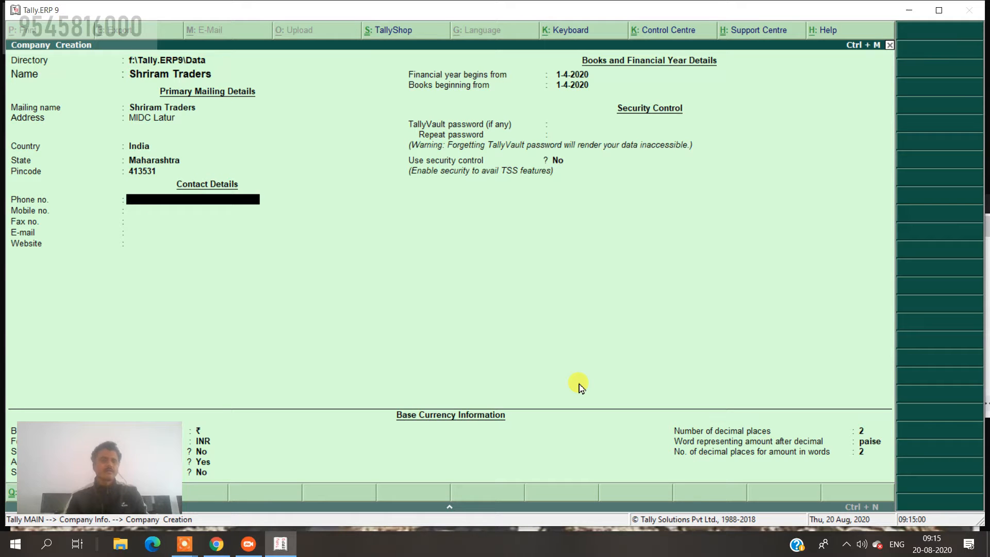
pyautogui.press('Return')
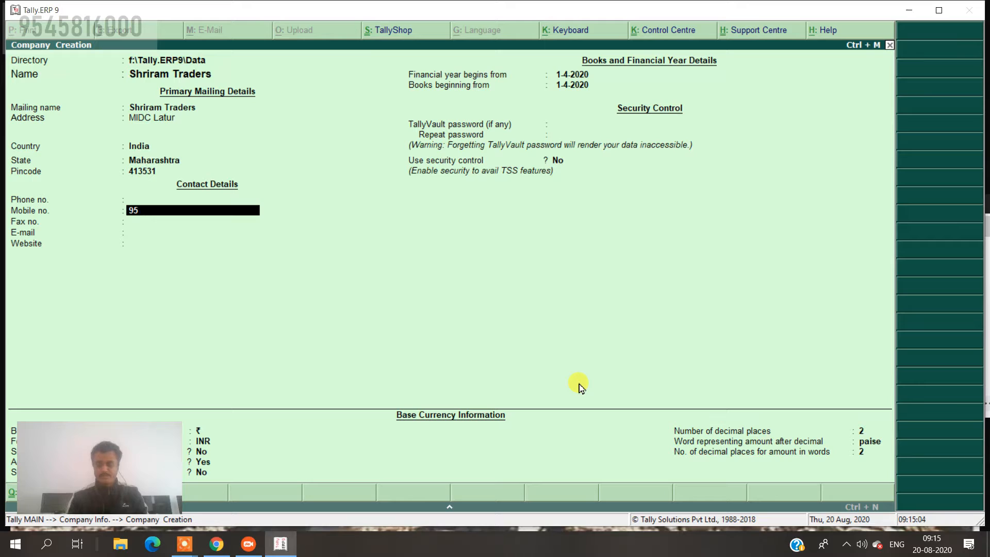
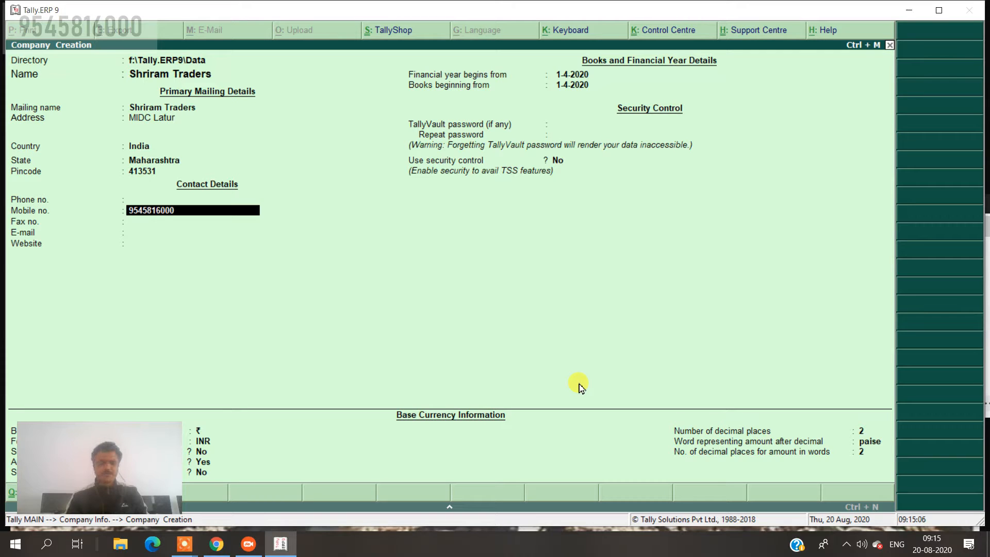
pyautogui.press('Return')
pyautogui.press('Return')
pyautogui.press('Return')
pyautogui.press('Return')
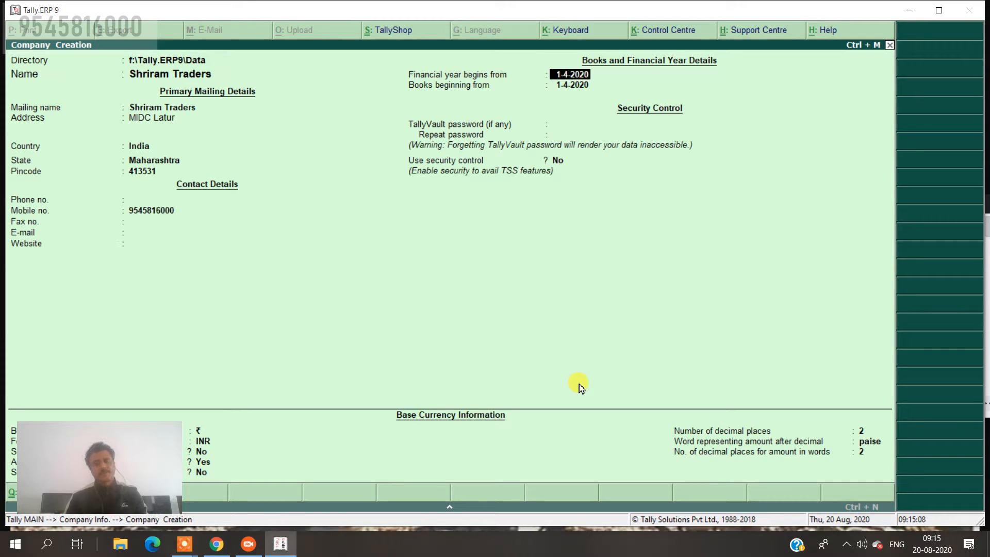
pyautogui.press('Return')
# Set the financial year and books beginning dates to 1-5-2019 by entering 1-5.
pyautogui.press('BackSpace')
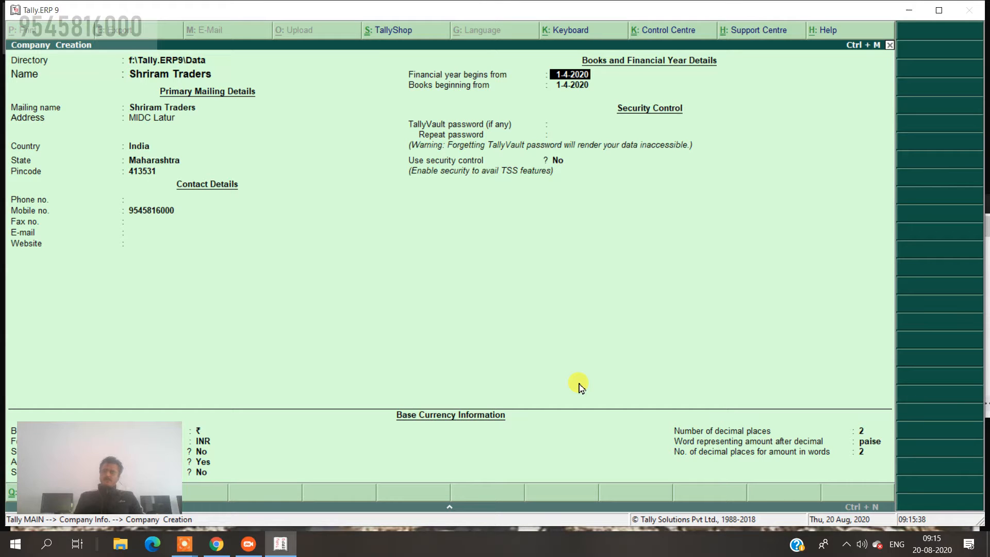
pyautogui.write('1-5')
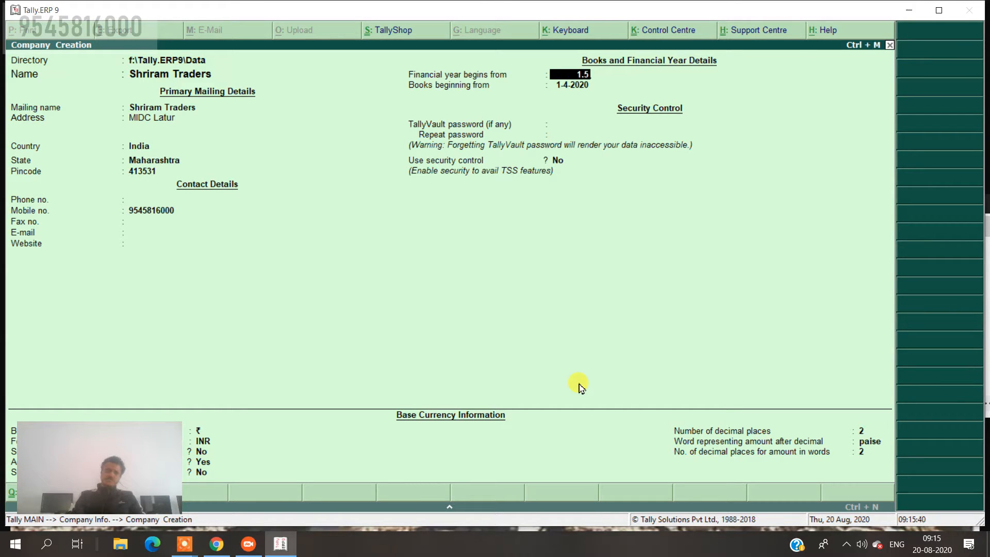
pyautogui.press('Return')
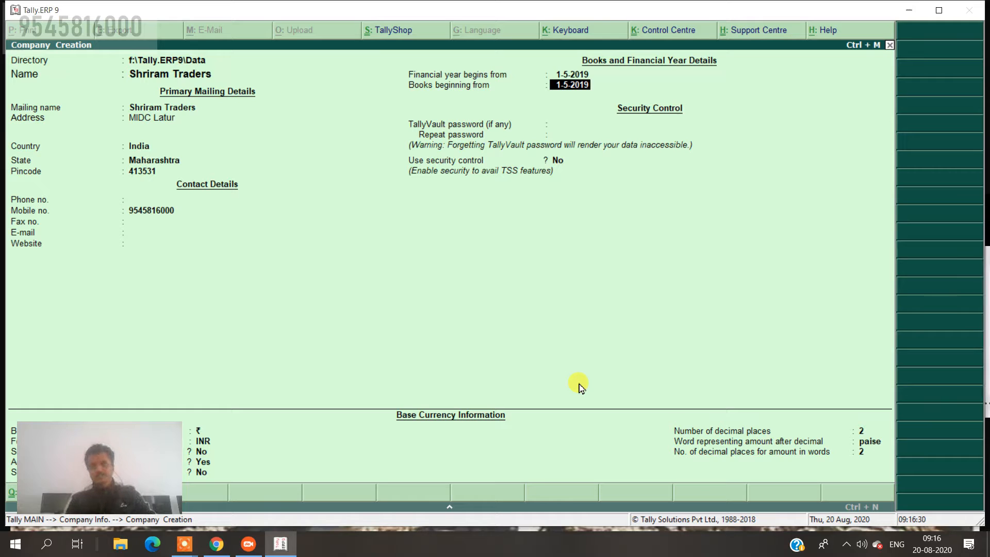
pyautogui.press('BackSpace')
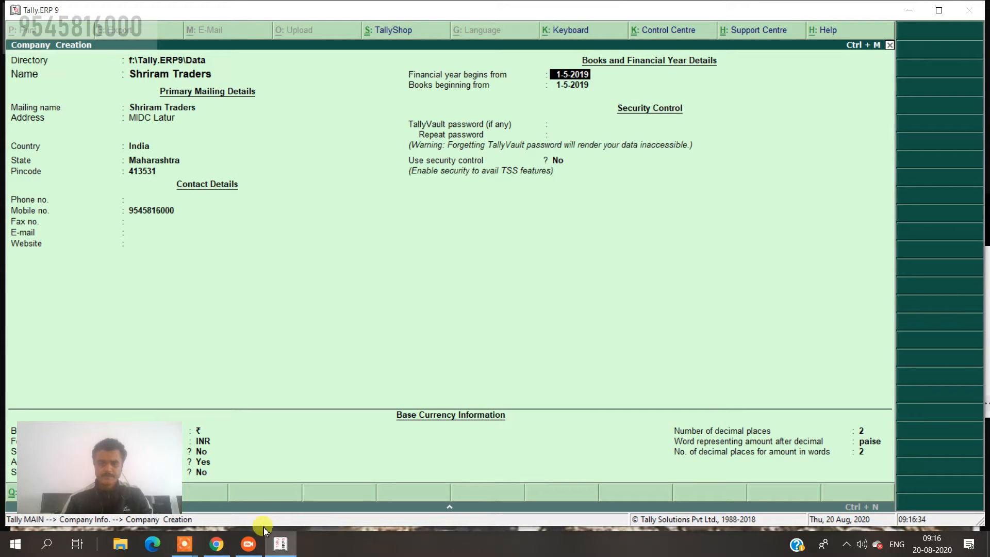
pyautogui.moveTo(217, 542)
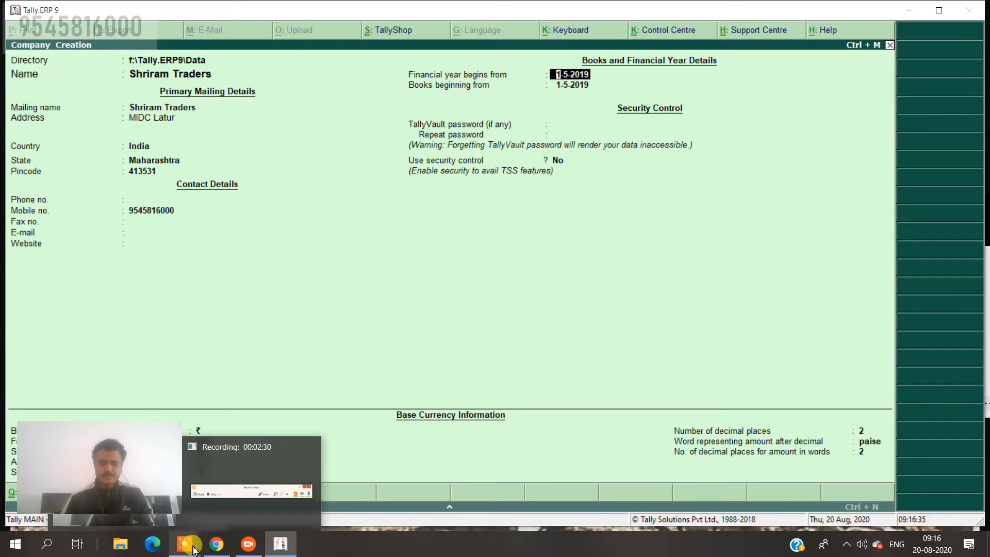
pyautogui.click(227, 493)
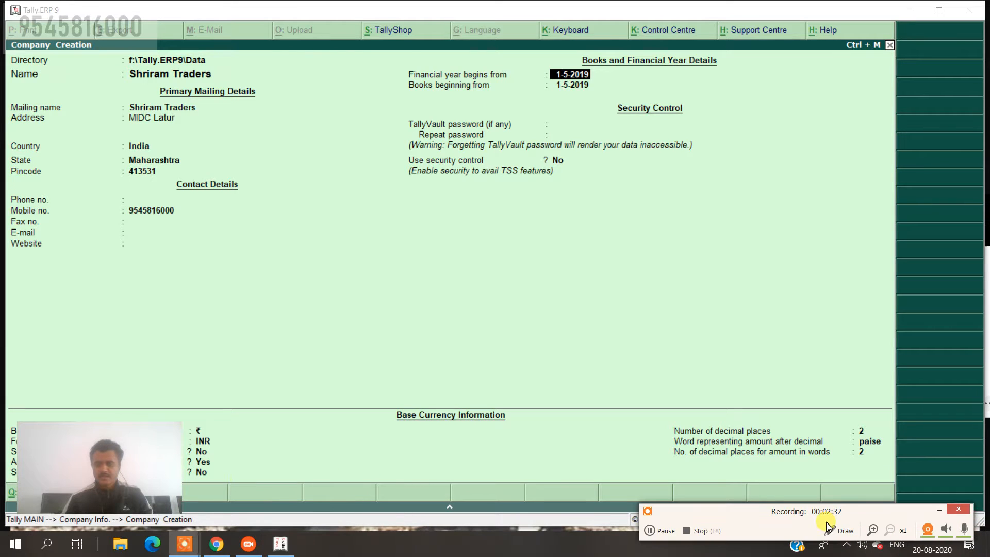
pyautogui.click(840, 531)
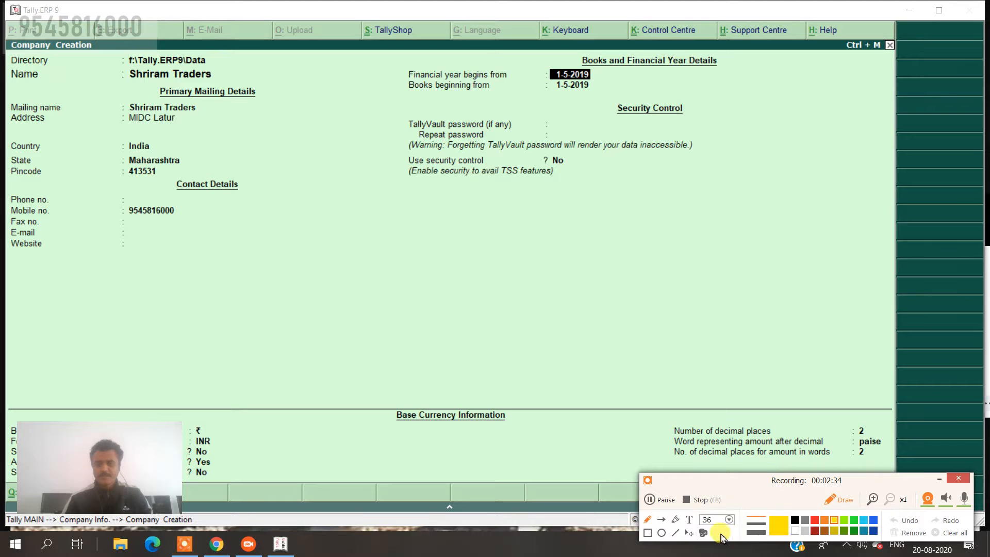
pyautogui.click(689, 520)
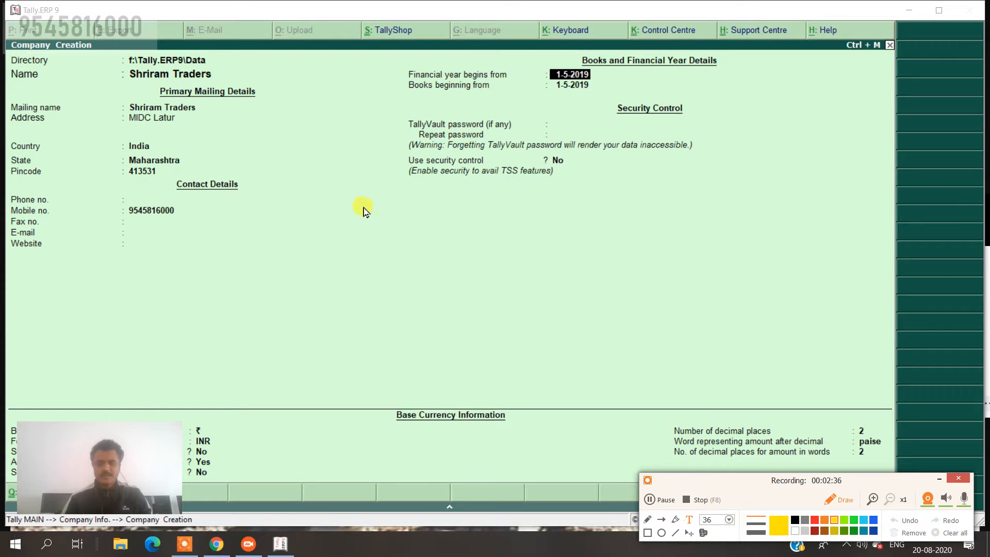
pyautogui.click(352, 219)
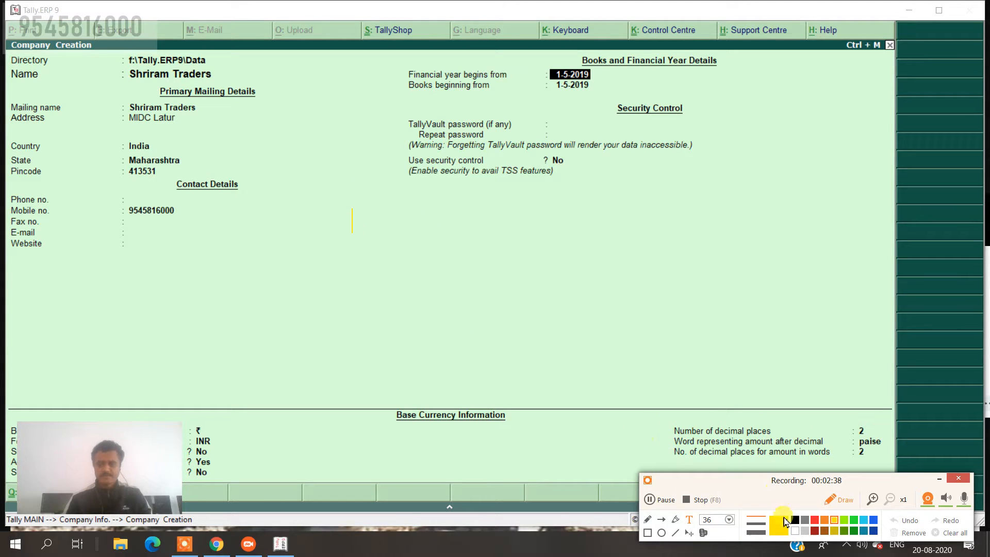
pyautogui.click(816, 521)
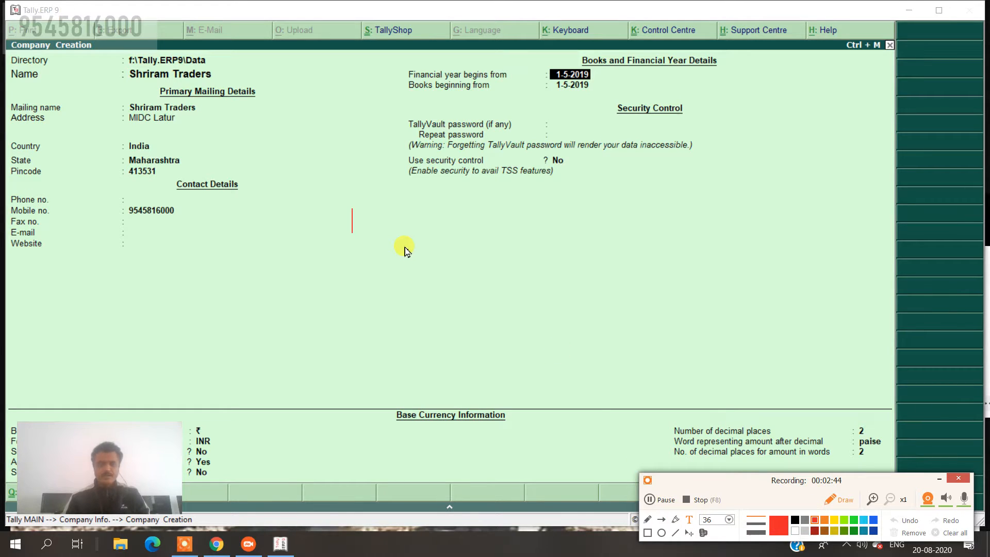
pyautogui.write('1')
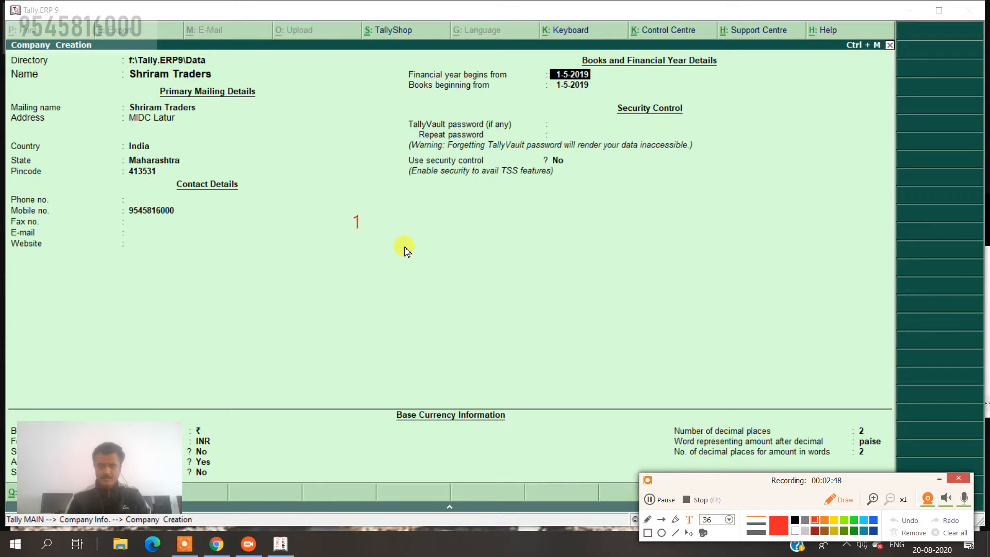
pyautogui.write(' ma')
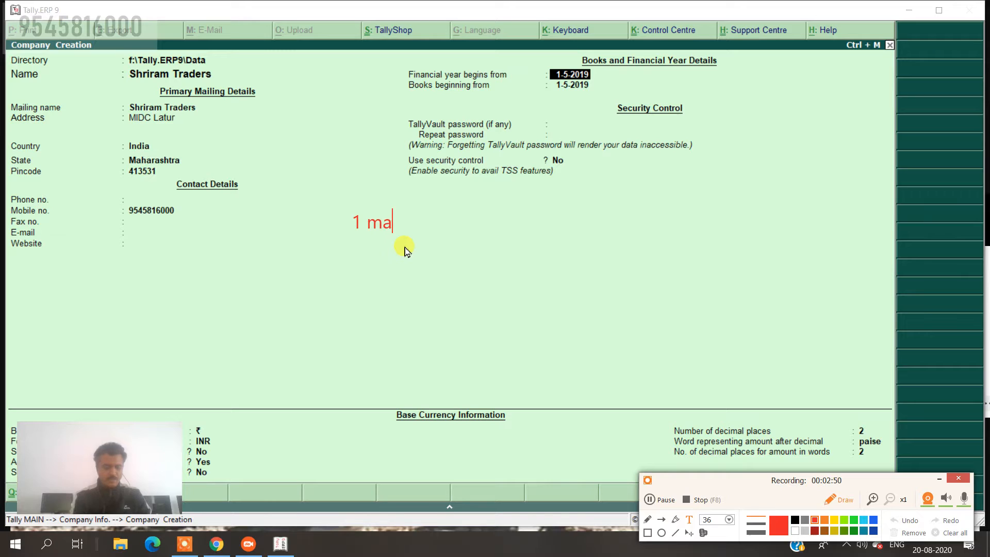
pyautogui.write('y 2019')
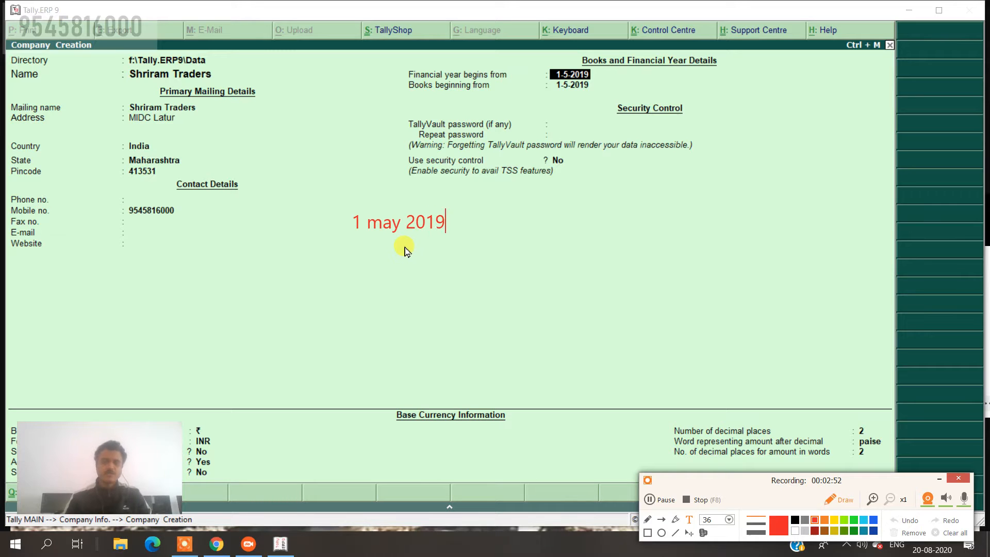
pyautogui.press('Return')
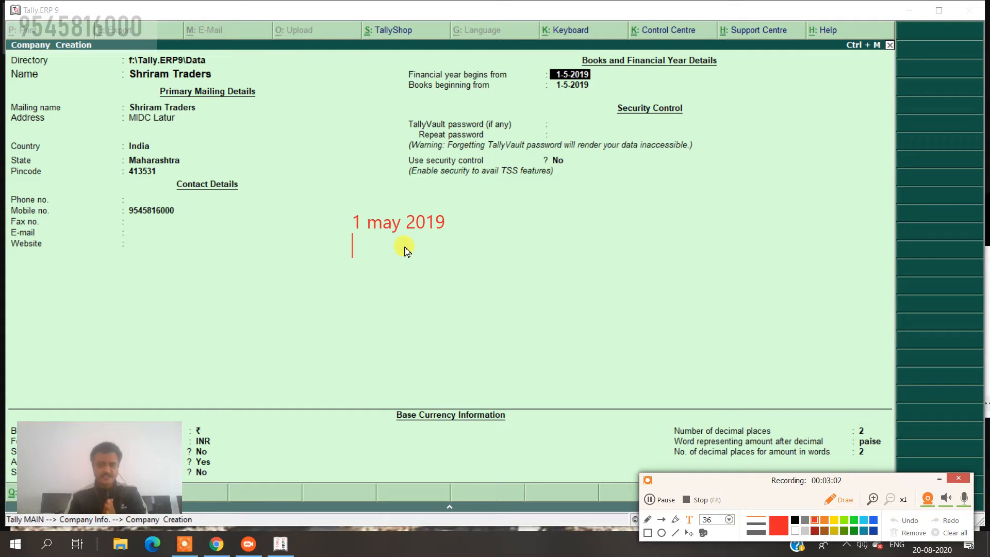
pyautogui.press('Up')
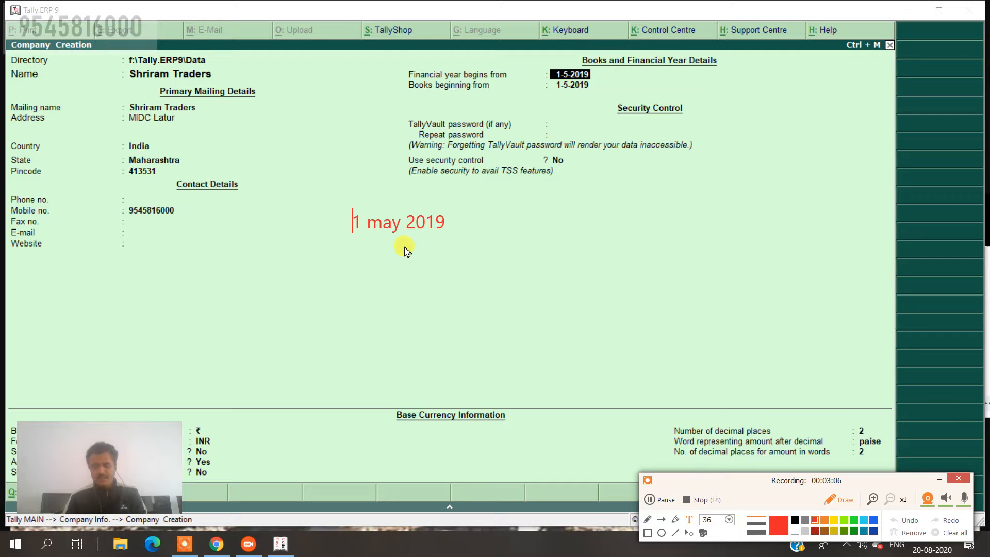
pyautogui.press('Return')
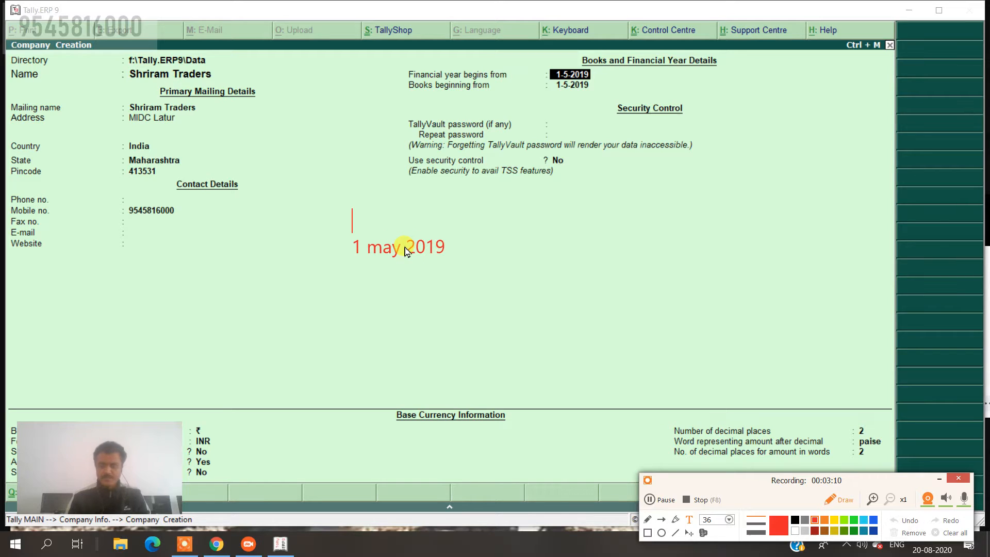
pyautogui.write('1 apr')
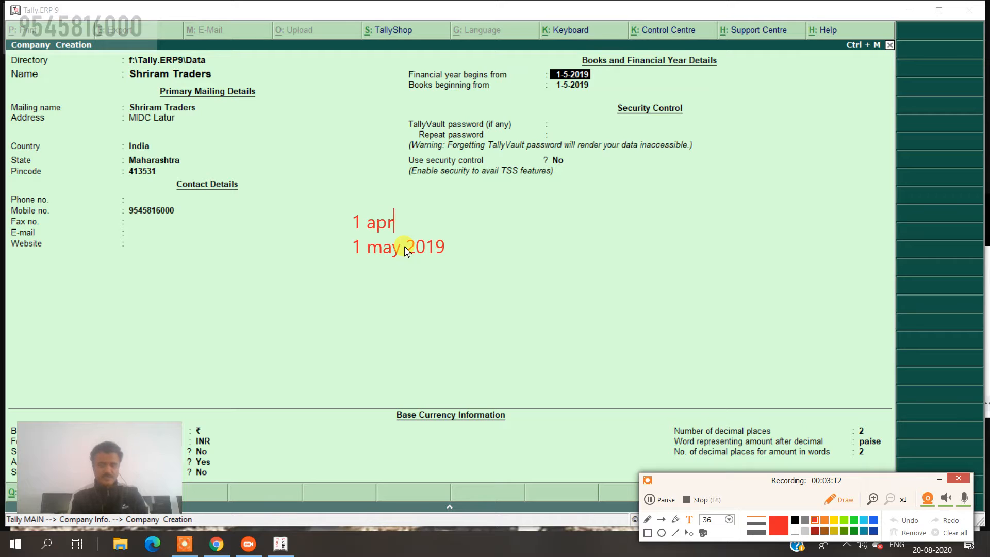
pyautogui.write(' 2019')
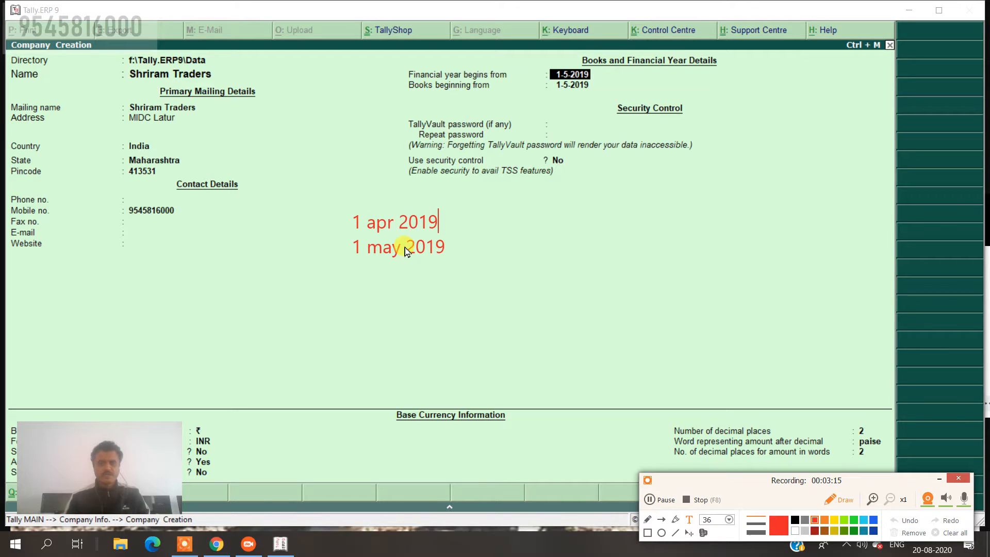
pyautogui.press('Down')
pyautogui.press('End')
pyautogui.press('Return')
pyautogui.write('31')
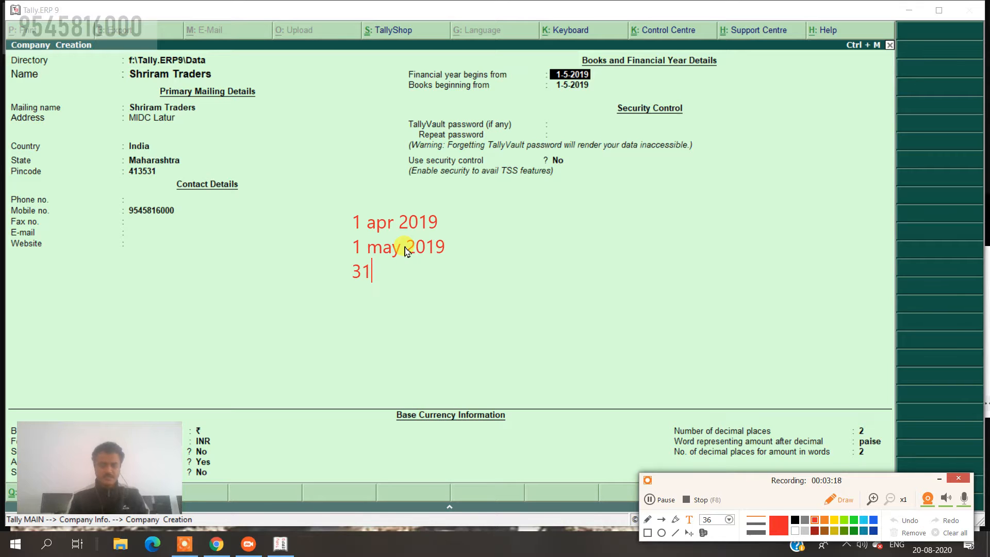
pyautogui.write(' mar 2020')
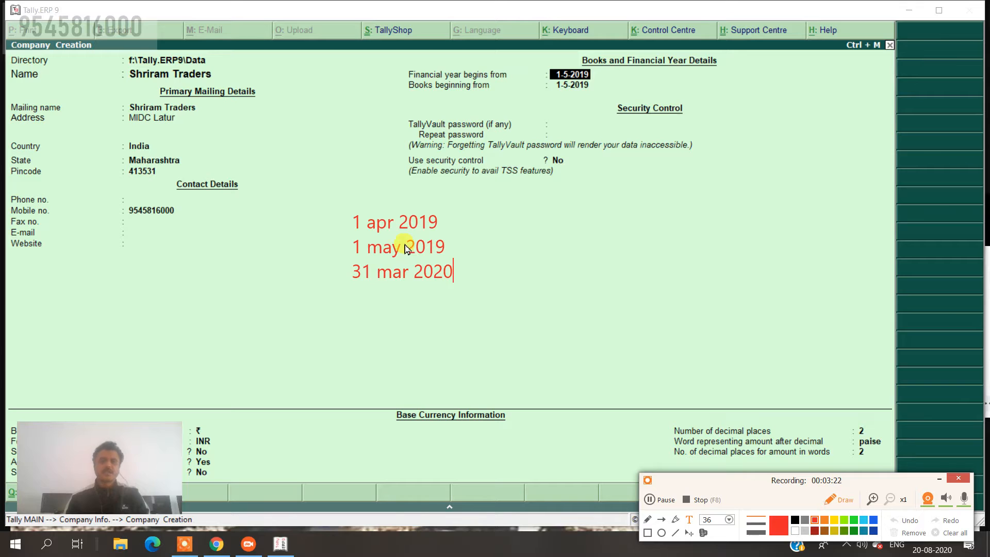
pyautogui.click(648, 533)
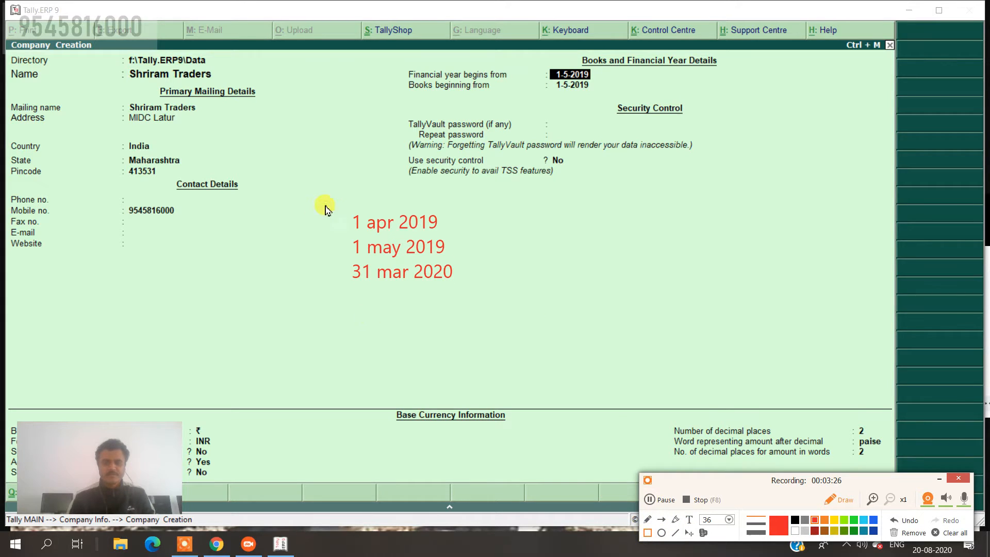
pyautogui.moveTo(331, 200); pyautogui.dragTo(475, 301)
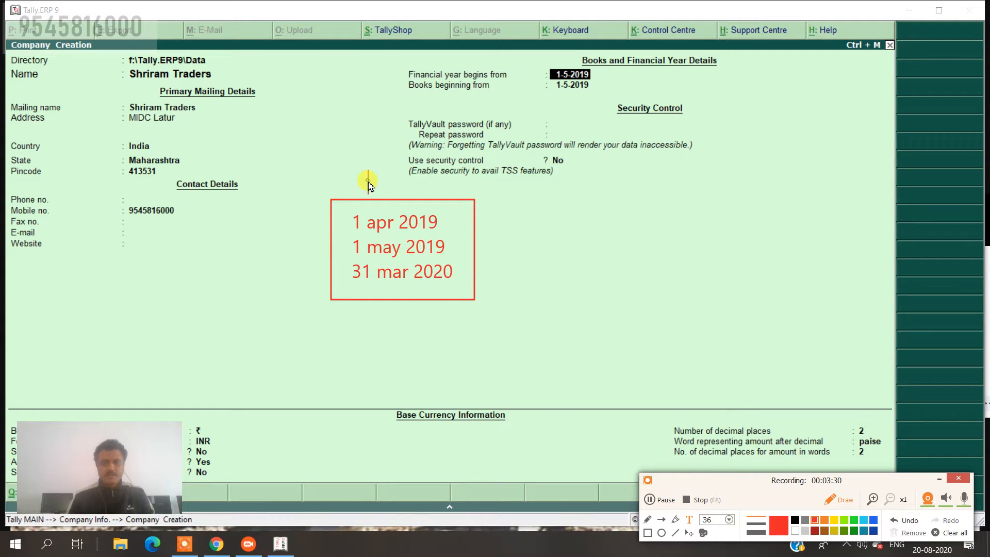
pyautogui.write('1920')
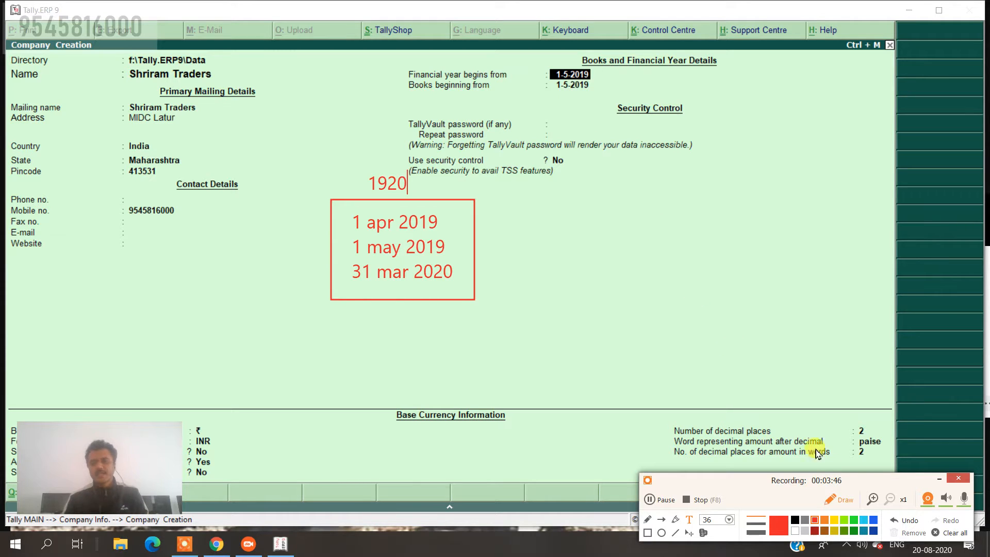
pyautogui.click(948, 537)
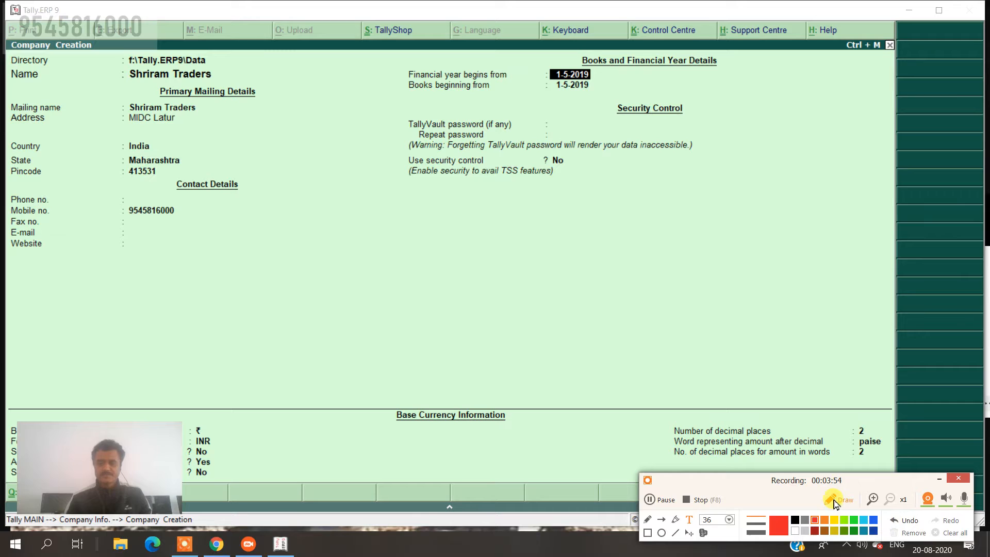
# Set the financial year and books beginning to 1-4-2019 and accept the Shriram Traders company.
pyautogui.click(839, 499)
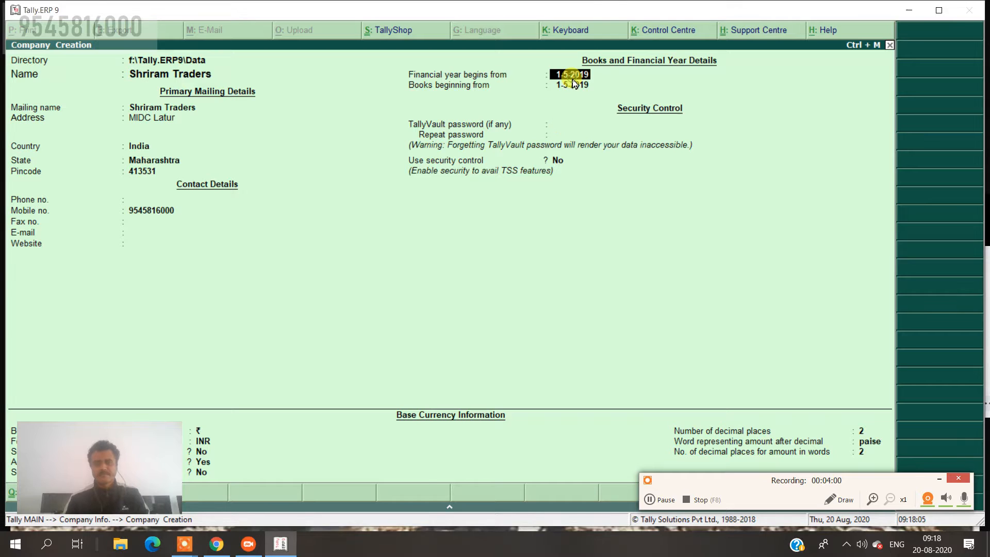
pyautogui.write('1.4.1')
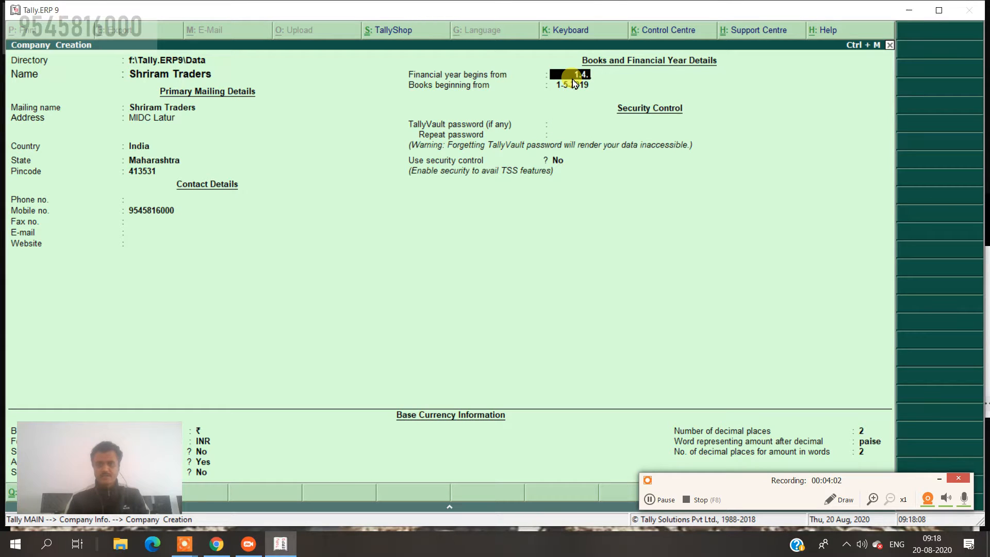
pyautogui.write('9')
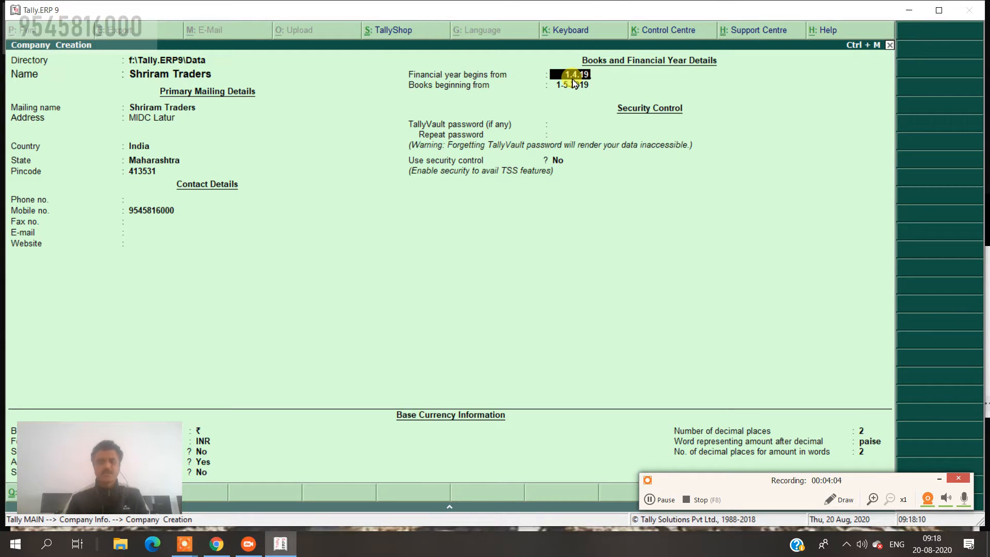
pyautogui.press('Return')
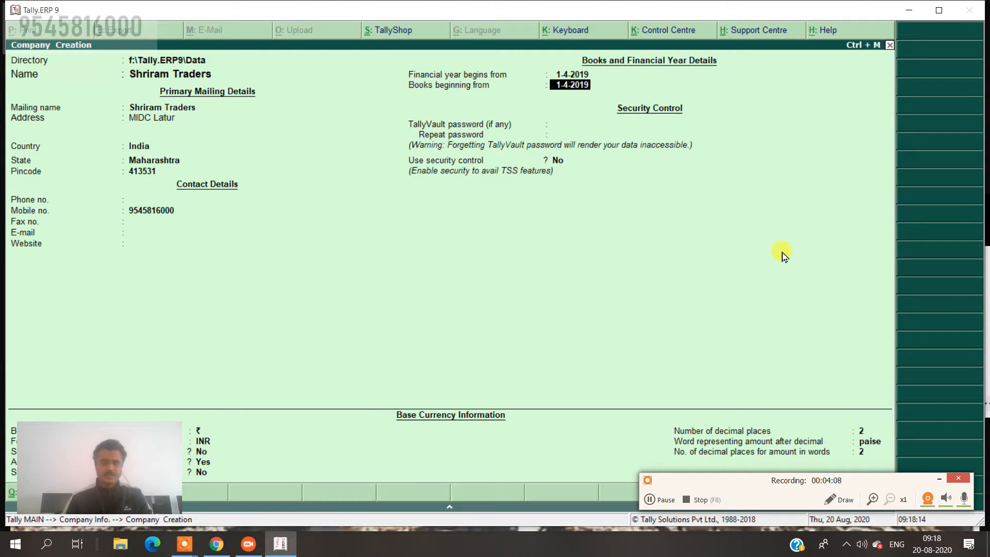
pyautogui.press('Return')
pyautogui.press('Return')
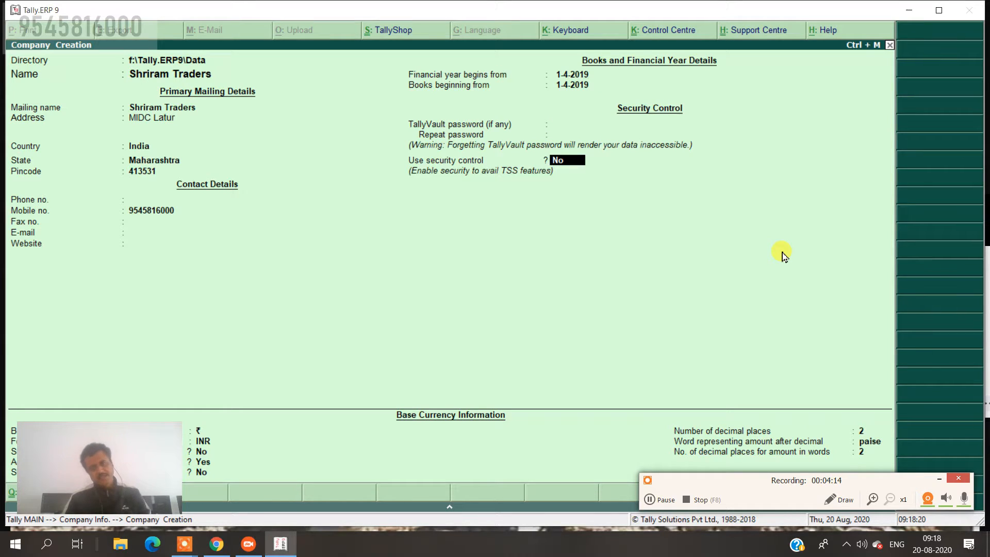
pyautogui.hotkey('ctrl', 'a')
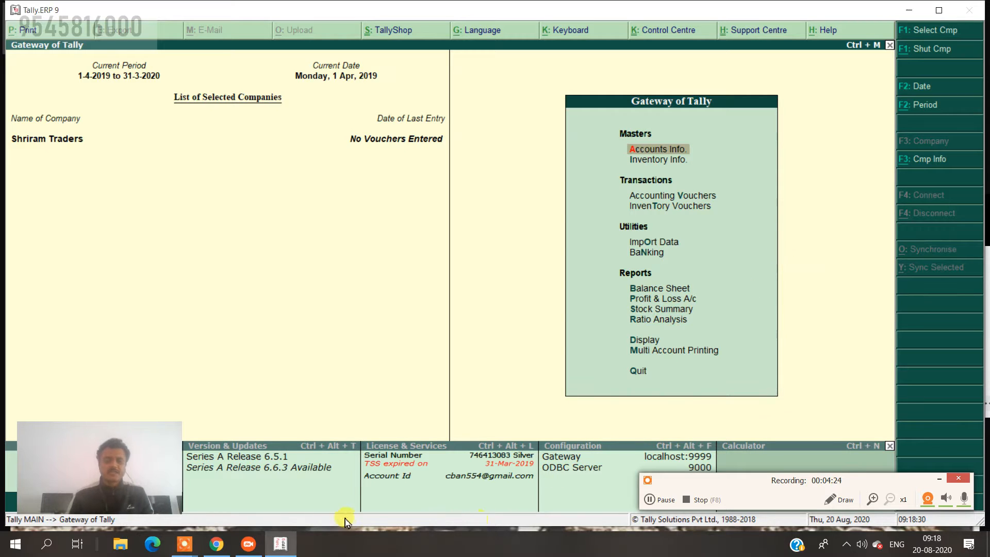
pyautogui.click(247, 551)
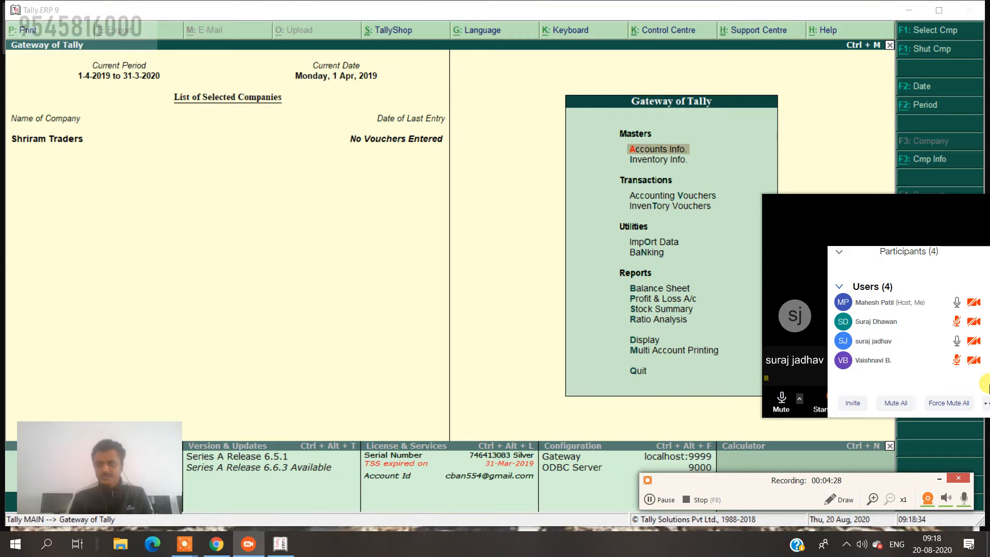
pyautogui.moveTo(945, 361)
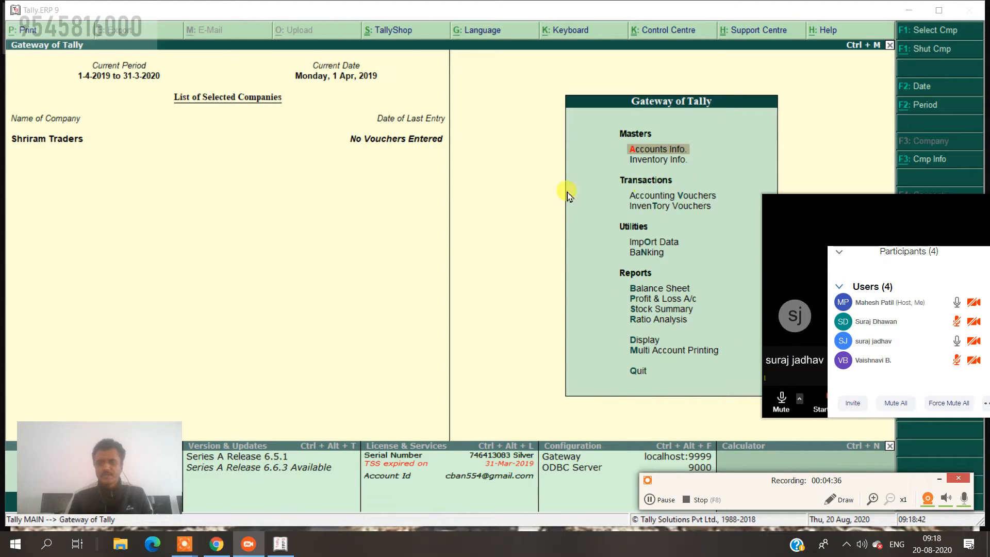
pyautogui.click(517, 197)
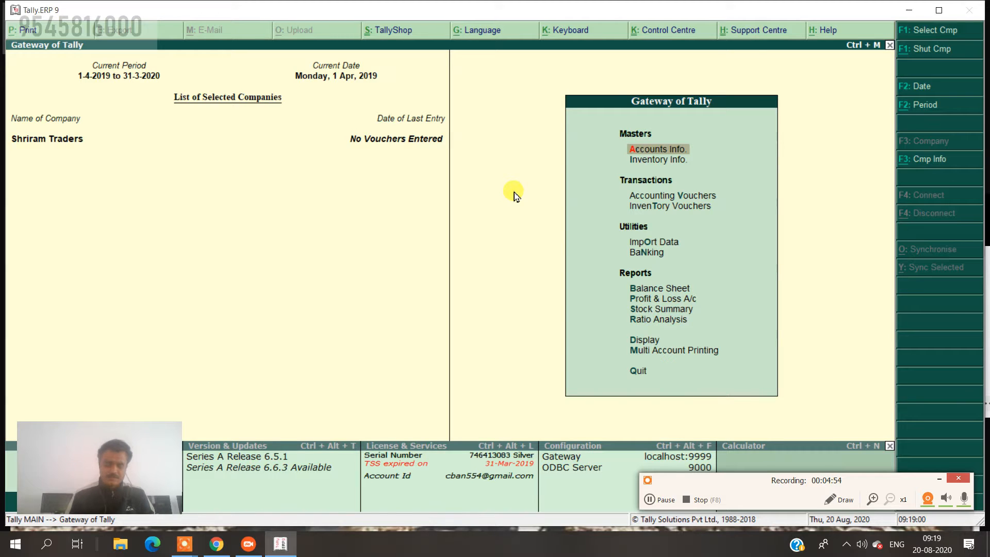
pyautogui.moveTo(714, 481); pyautogui.dragTo(566, 505)
# In F11 Accounting Features, set Maintain accounts only and Use debit and credit notes to Yes.
pyautogui.click(926, 484)
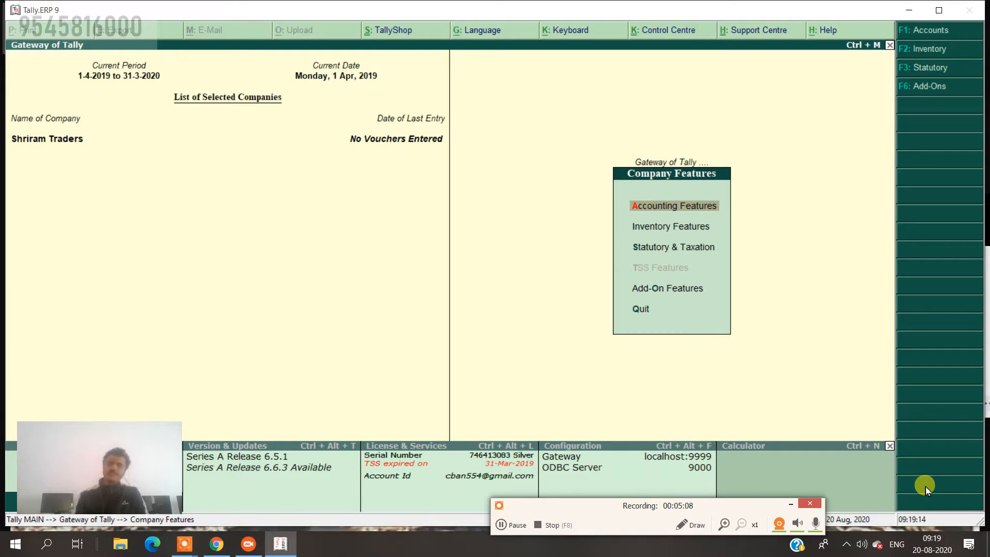
pyautogui.press('Return')
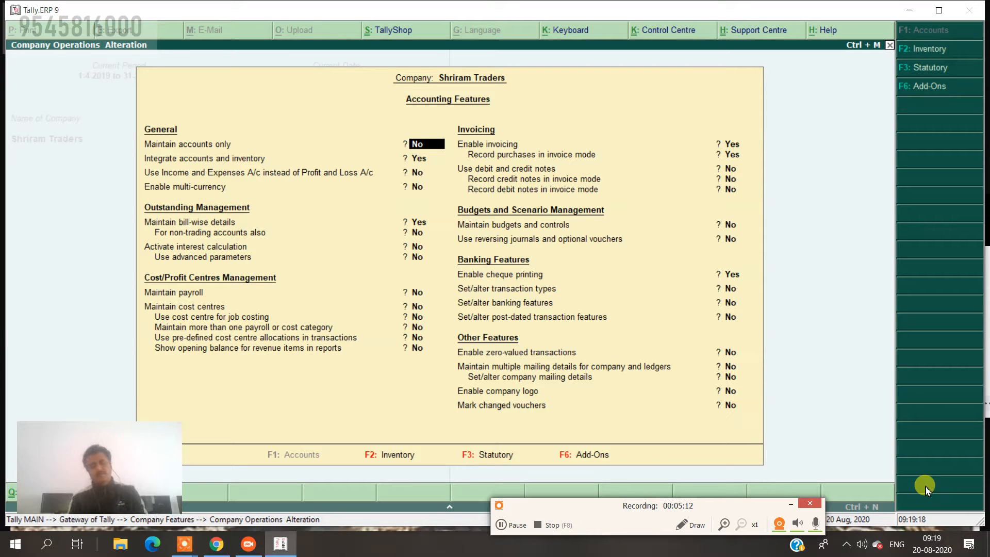
pyautogui.write('y')
pyautogui.press('Return')
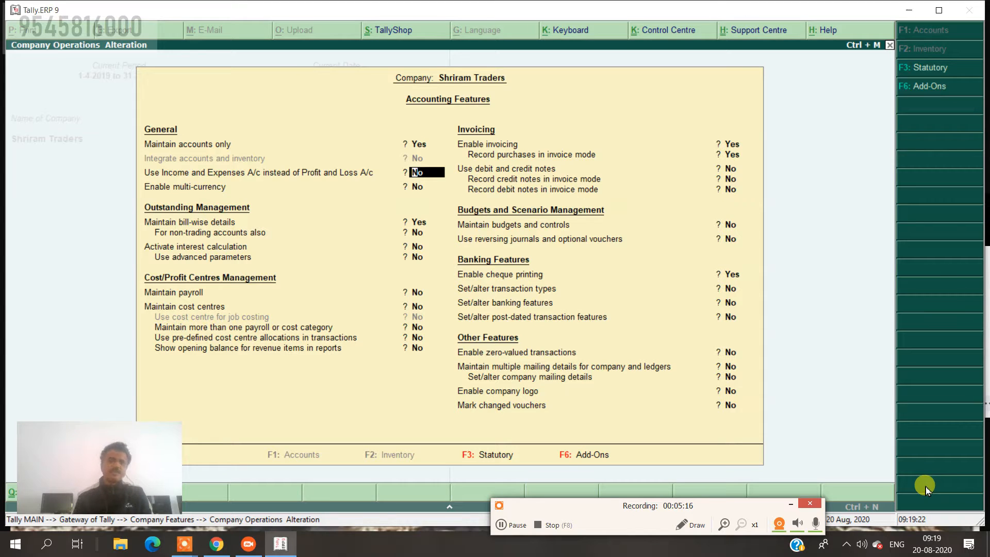
pyautogui.press('Return')
pyautogui.press('Return')
pyautogui.press('Return')
pyautogui.press('Return')
pyautogui.press('Return')
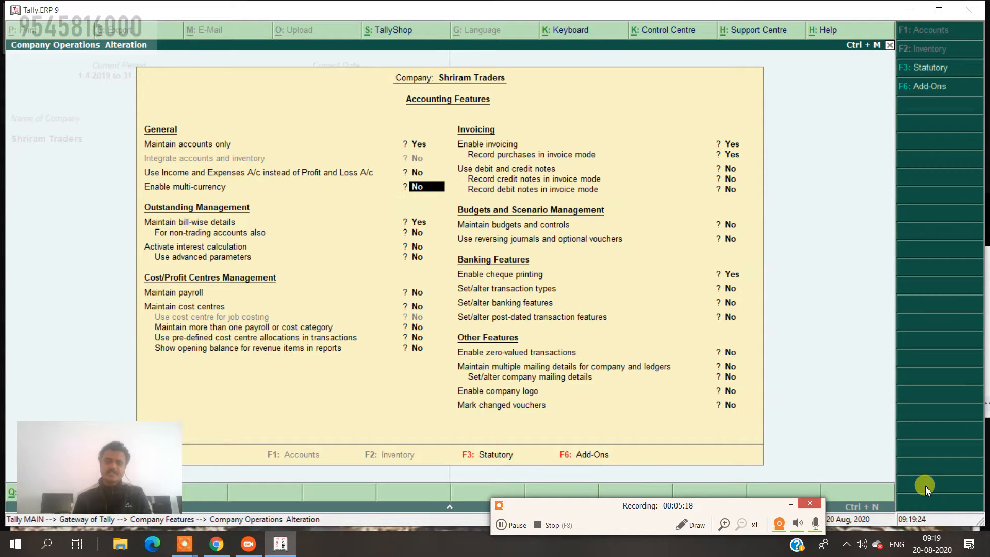
pyautogui.press('Return')
pyautogui.press('Return')
pyautogui.press('Return')
pyautogui.press('Return')
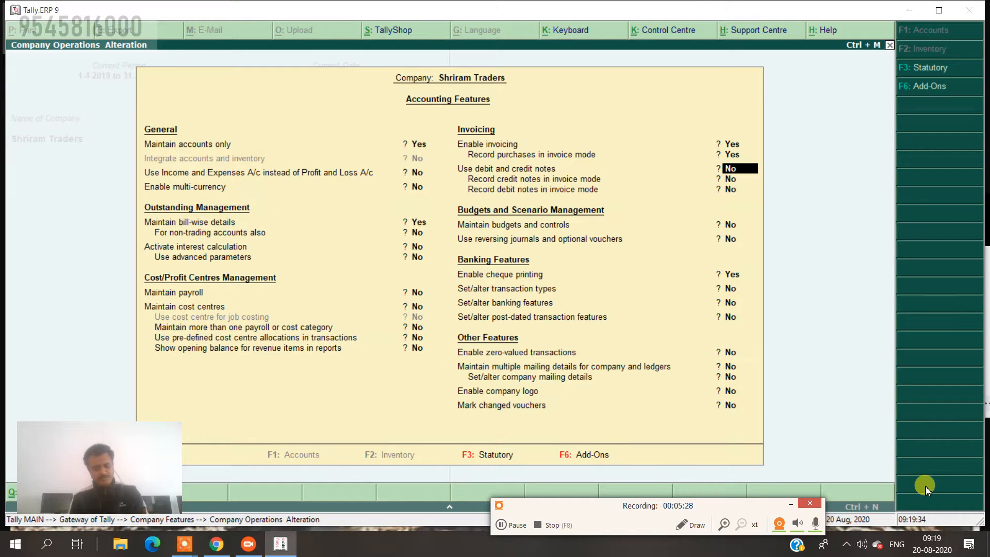
pyautogui.write('y')
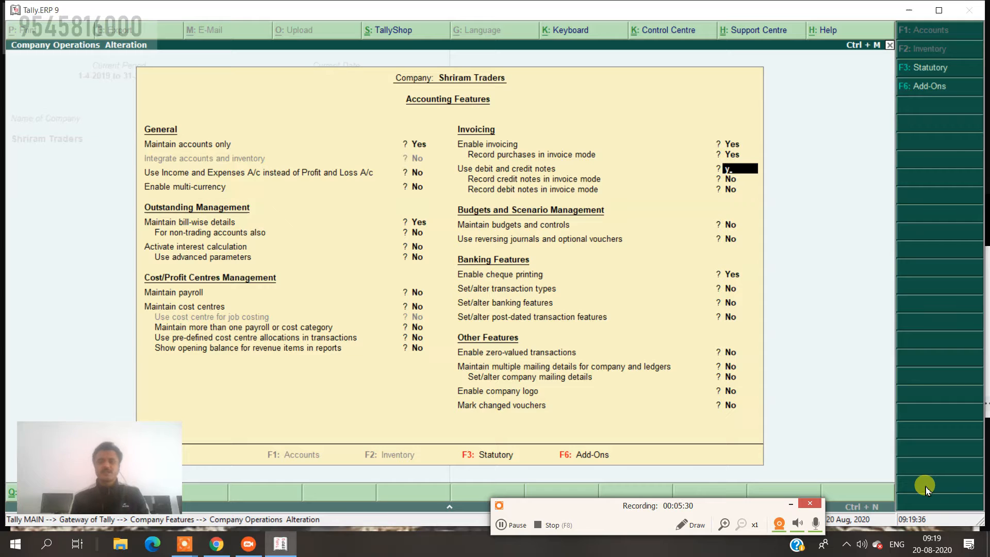
pyautogui.press('Return')
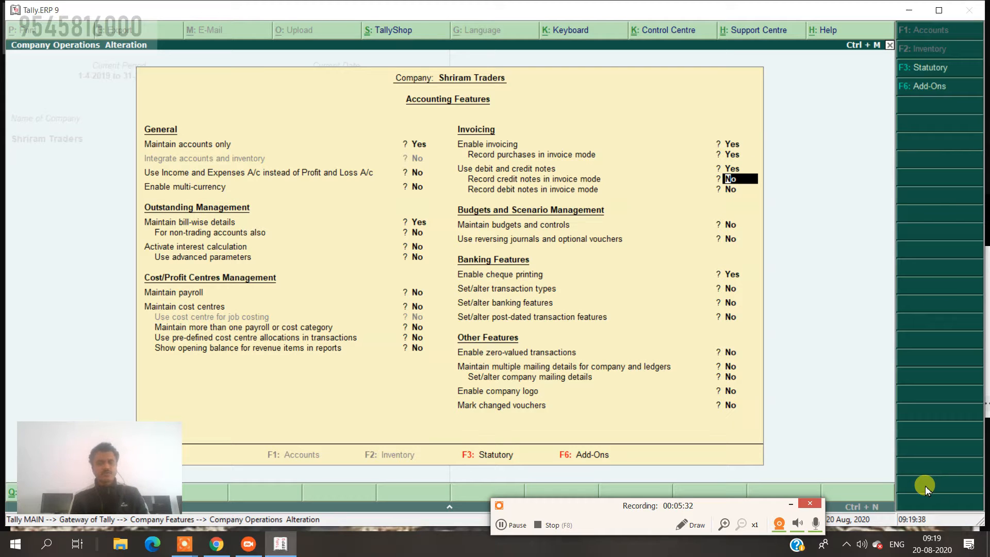
pyautogui.hotkey('ctrl', 'a')
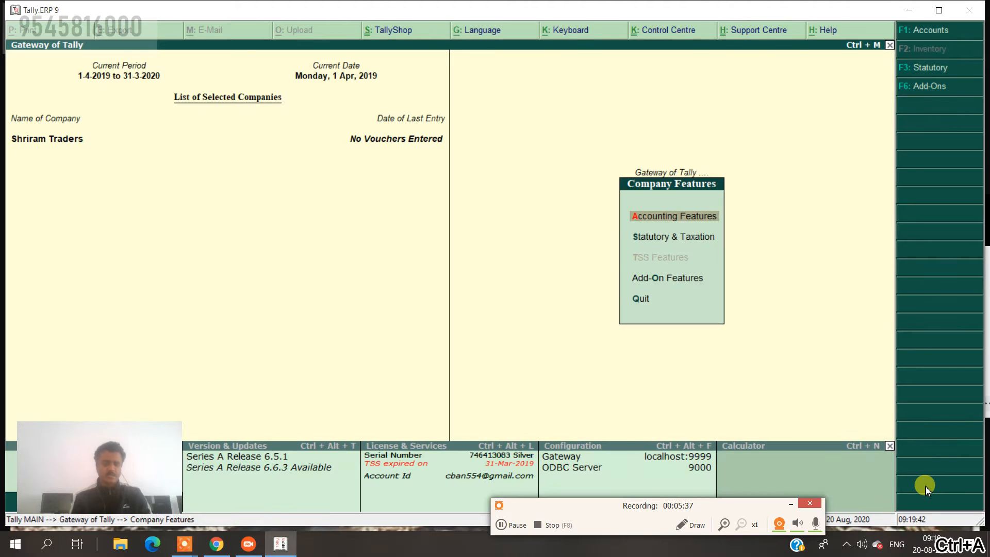
# Go back to the Gateway of Tally and open a new Payment voucher No. 1.
pyautogui.press('Escape')
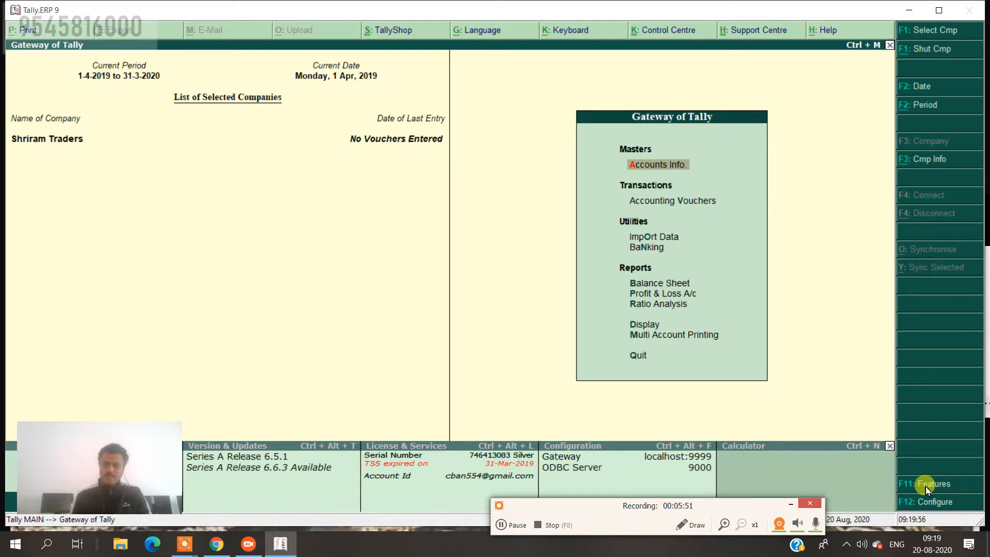
pyautogui.press('Down')
pyautogui.press('Return')
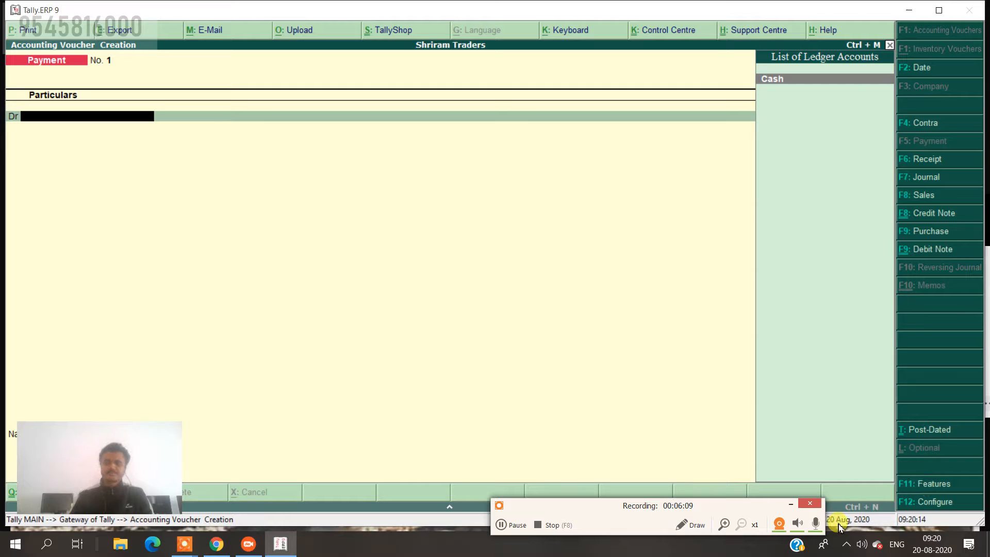
# Write the on-screen note lines 'cash Dr' and 'to capital'.
pyautogui.click(683, 530)
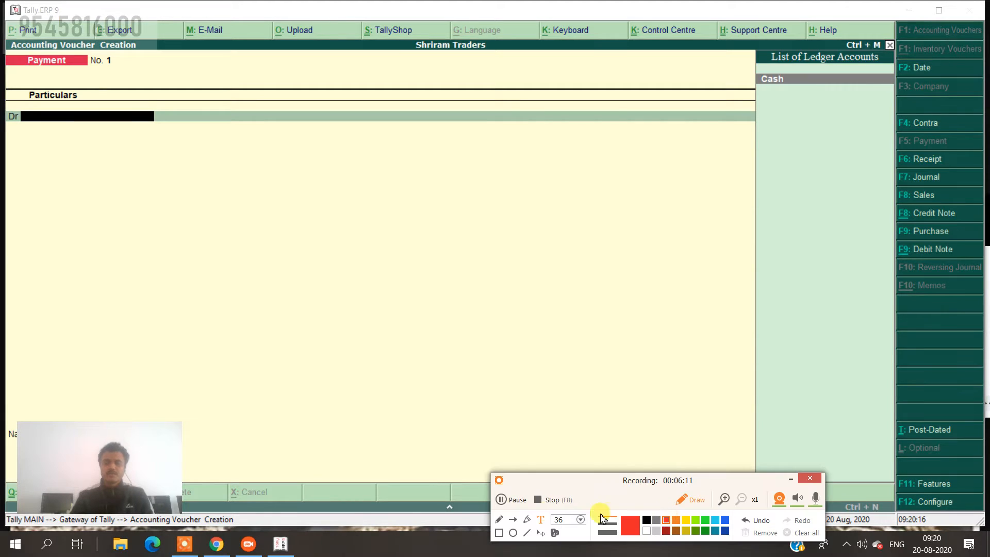
pyautogui.click(436, 264)
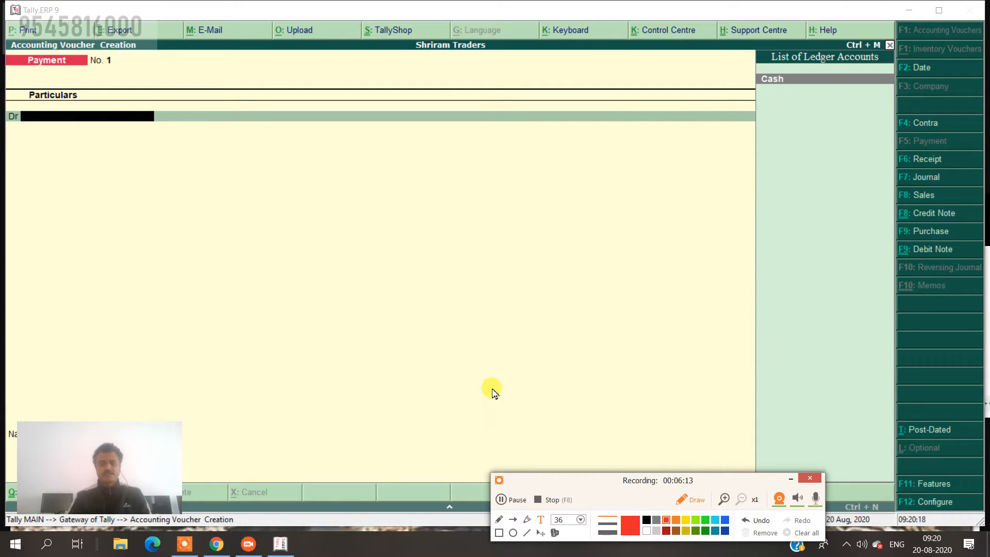
pyautogui.write('cash Dr')
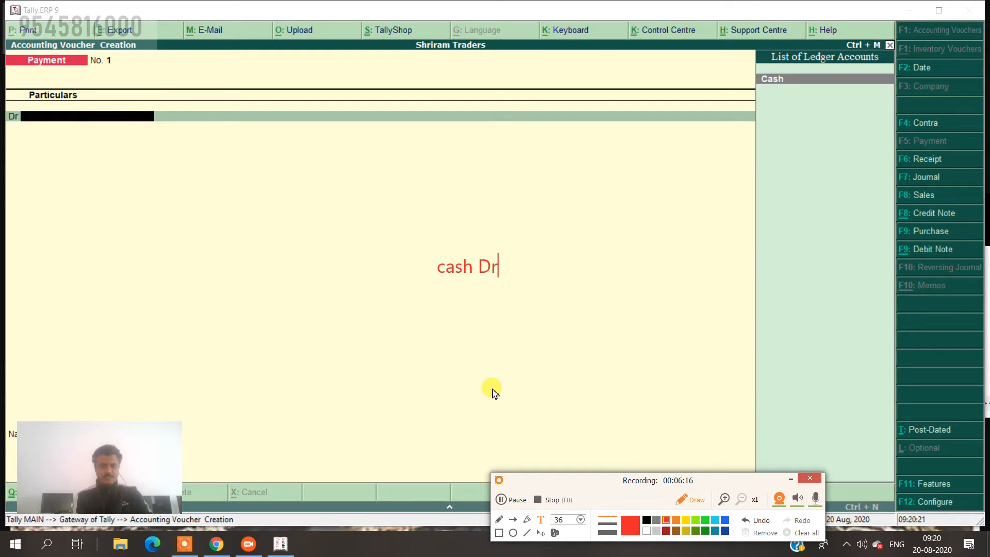
pyautogui.press('Return')
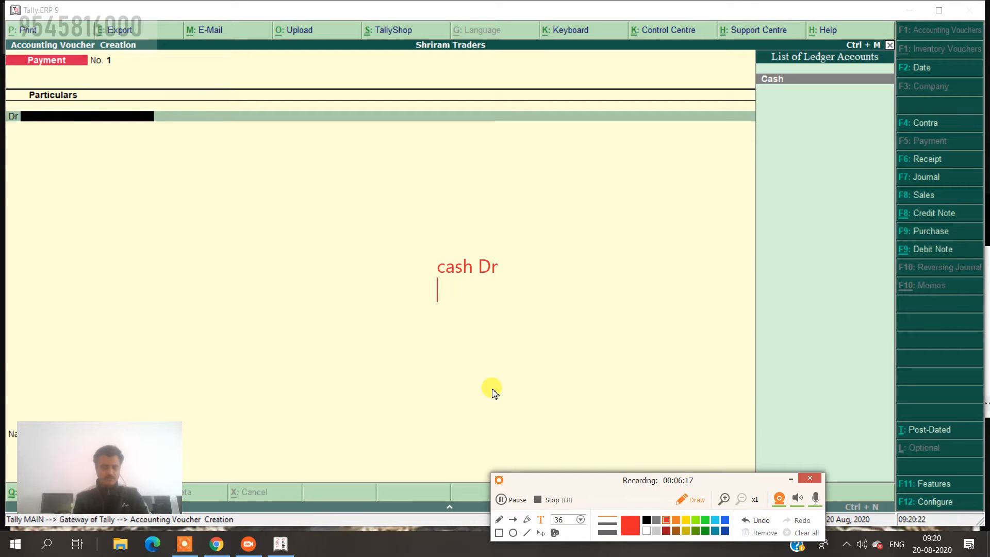
pyautogui.write('to capital')
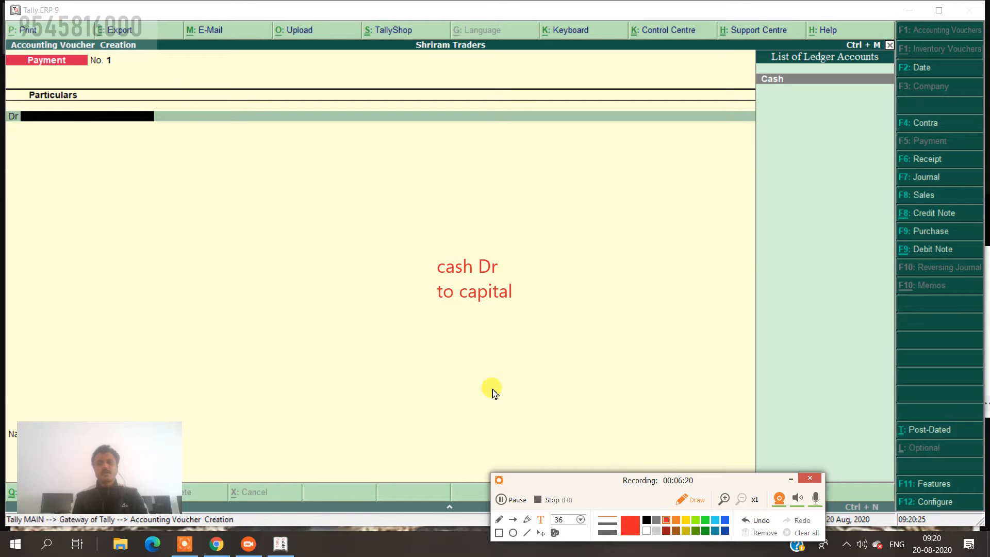
# Add 200000 after both note lines: 'cash Dr 200000' and 'to capital 200000'.
pyautogui.press('Up')
pyautogui.write('2')
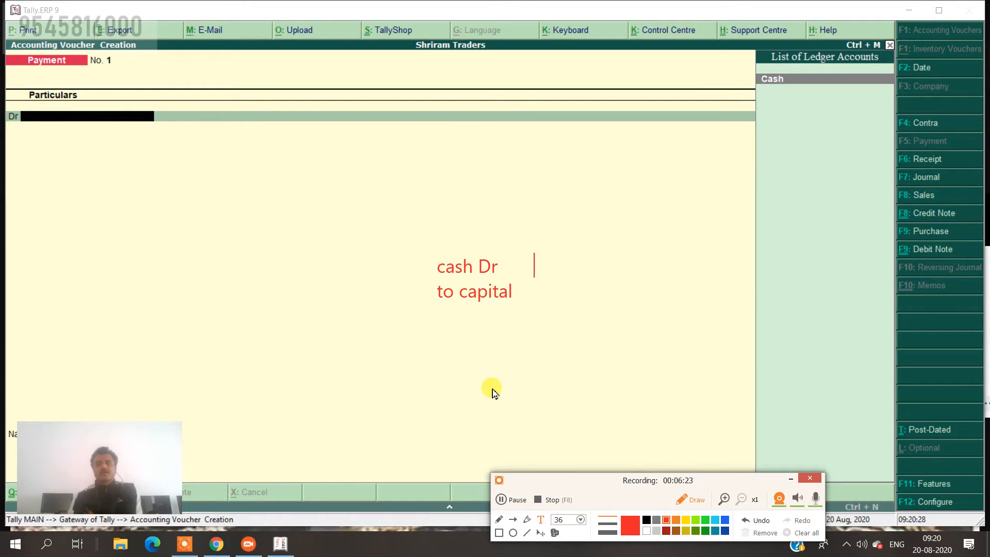
pyautogui.write('00000')
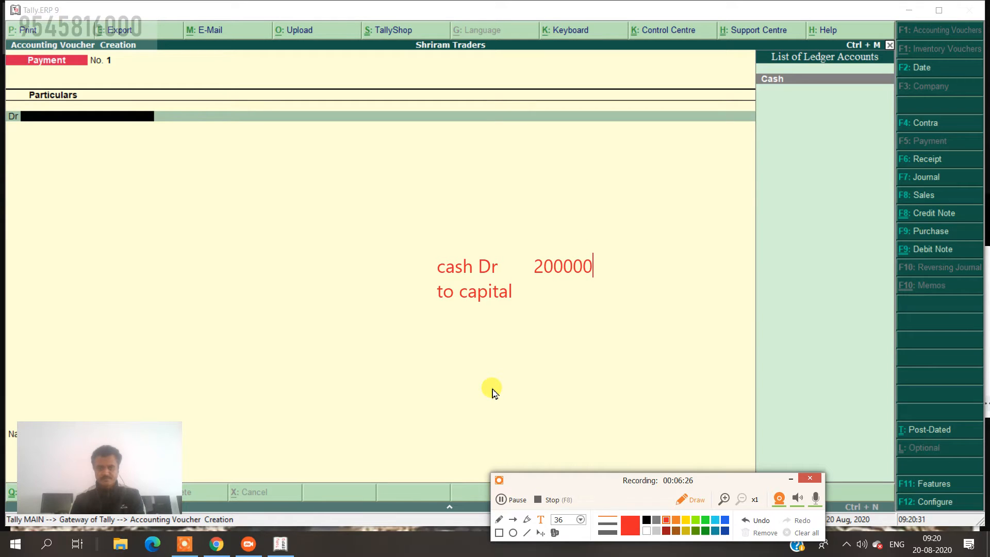
pyautogui.press('Return')
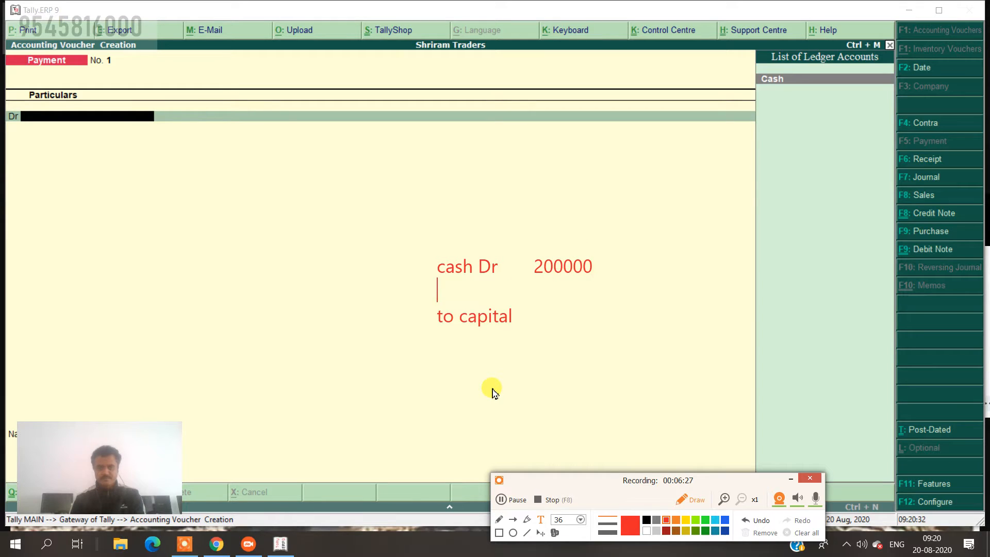
pyautogui.press('BackSpace')
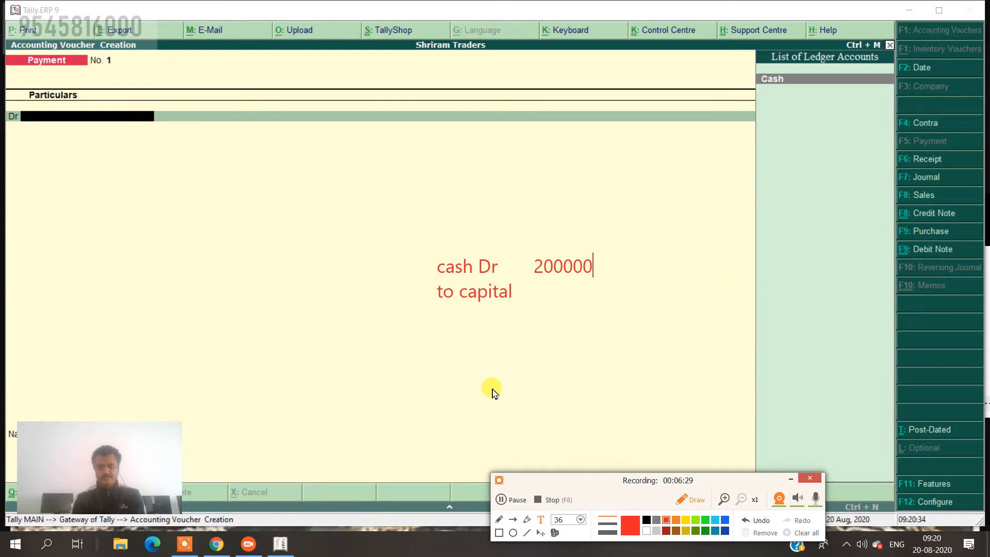
pyautogui.press('Right')
pyautogui.press('End')
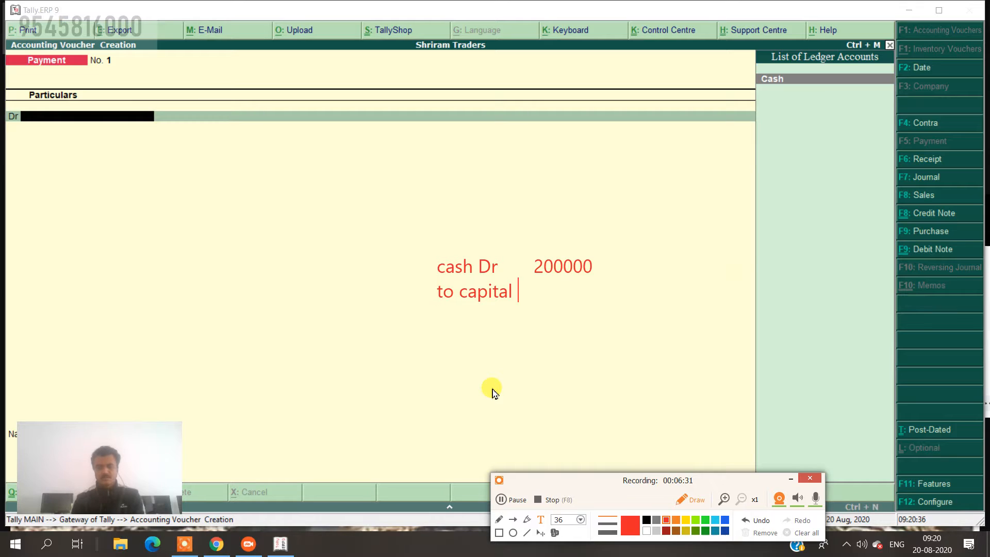
pyautogui.write('2000')
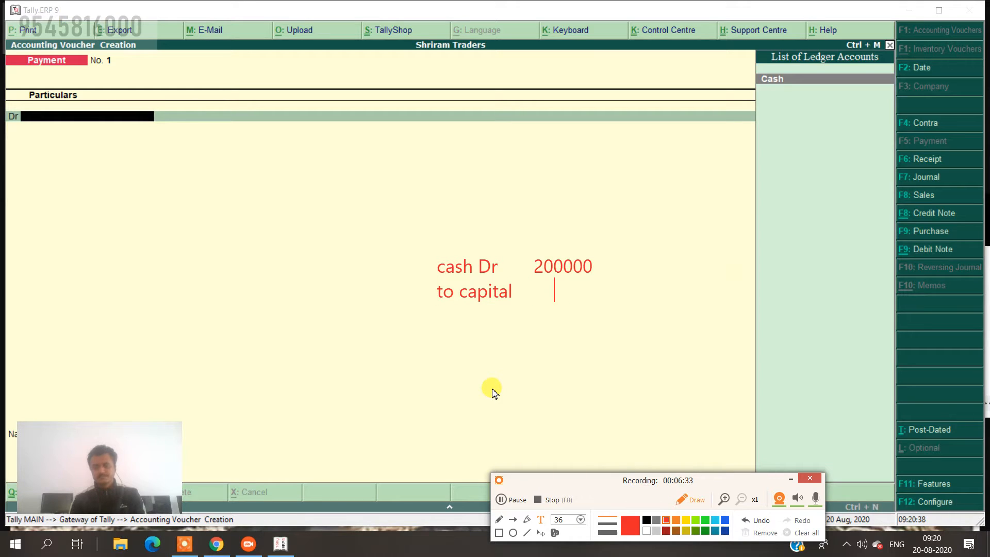
pyautogui.write('00')
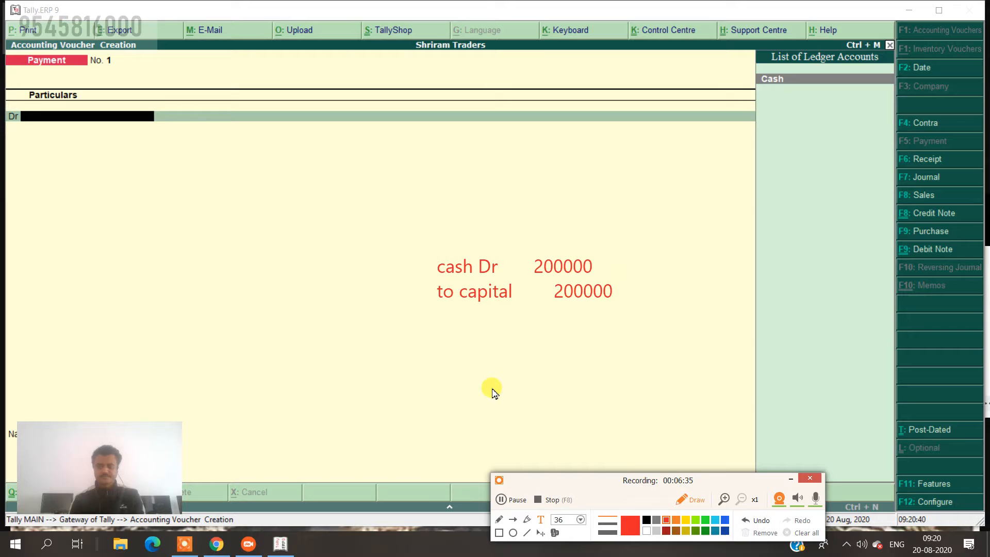
pyautogui.press('Return')
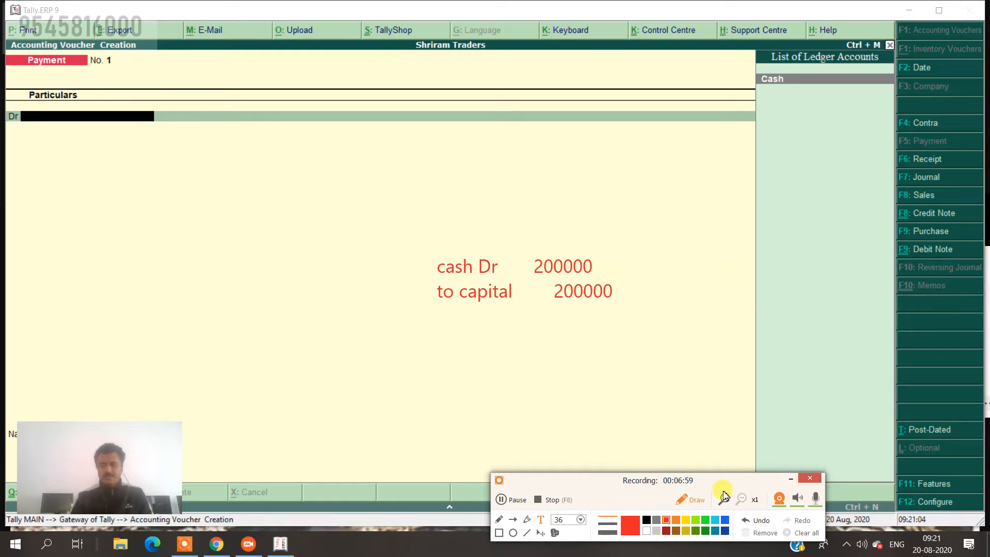
pyautogui.click(713, 360)
# Clear the on-screen note and return focus to the Tally window.
pyautogui.click(805, 533)
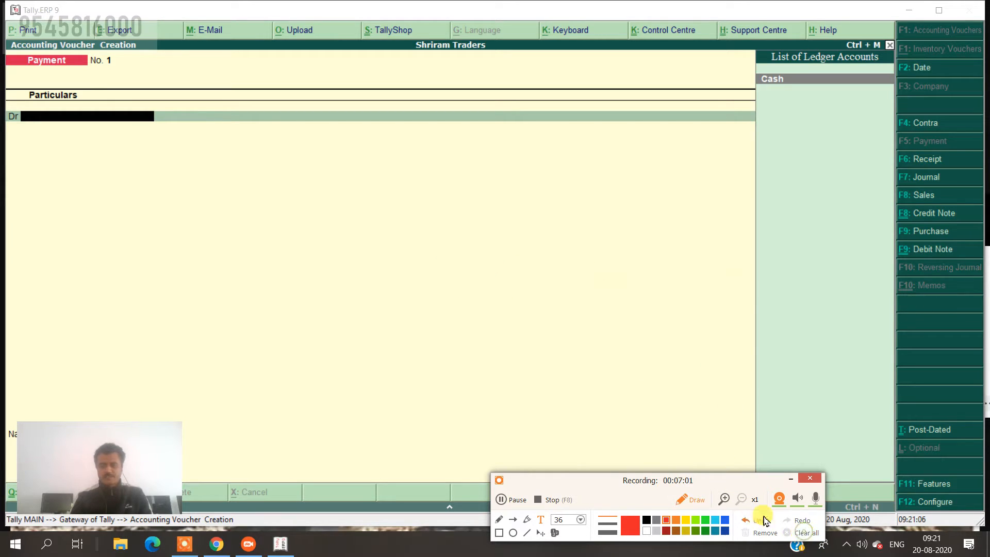
pyautogui.click(690, 499)
pyautogui.click(683, 397)
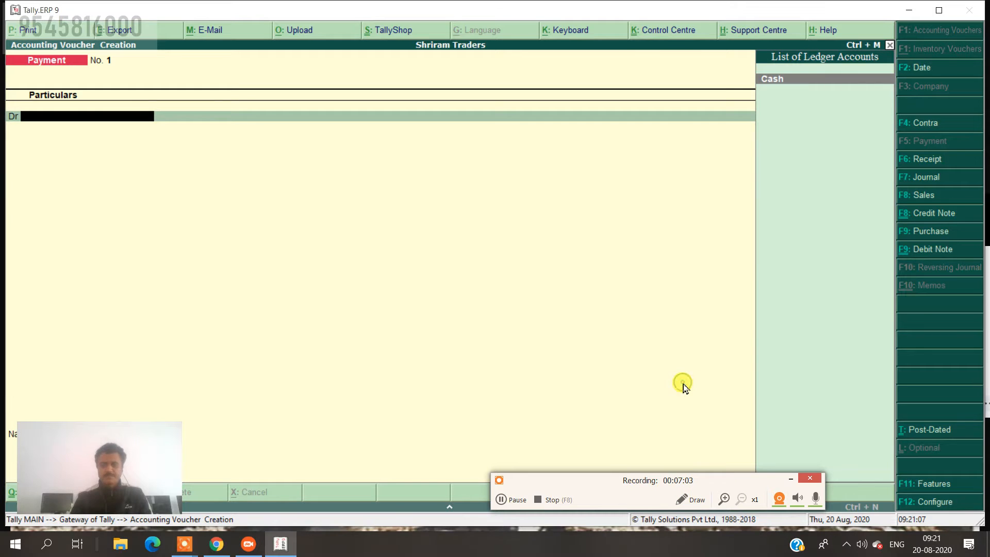
# Switch to a Receipt voucher and bring up the Change Voucher Date box.
pyautogui.click(935, 159)
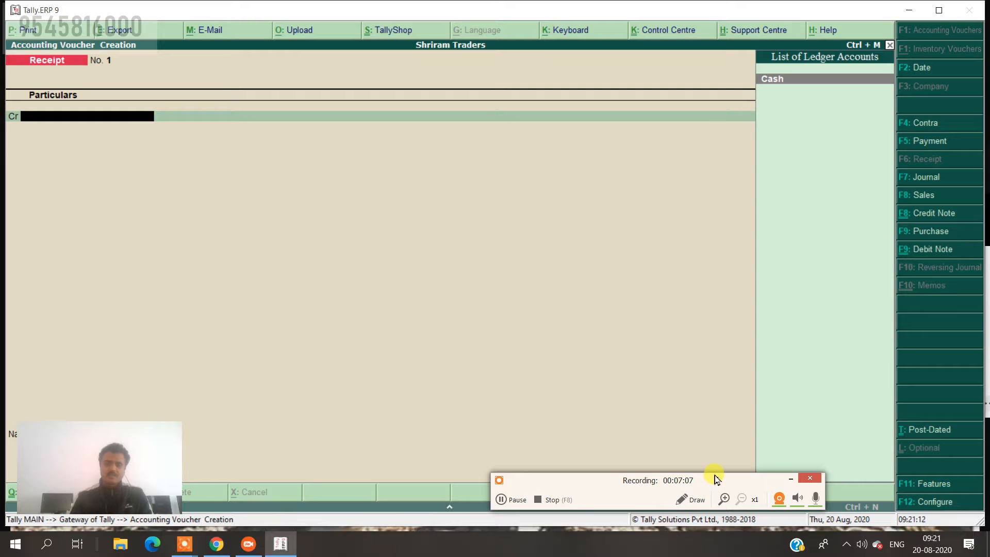
pyautogui.moveTo(716, 539); pyautogui.dragTo(716, 530)
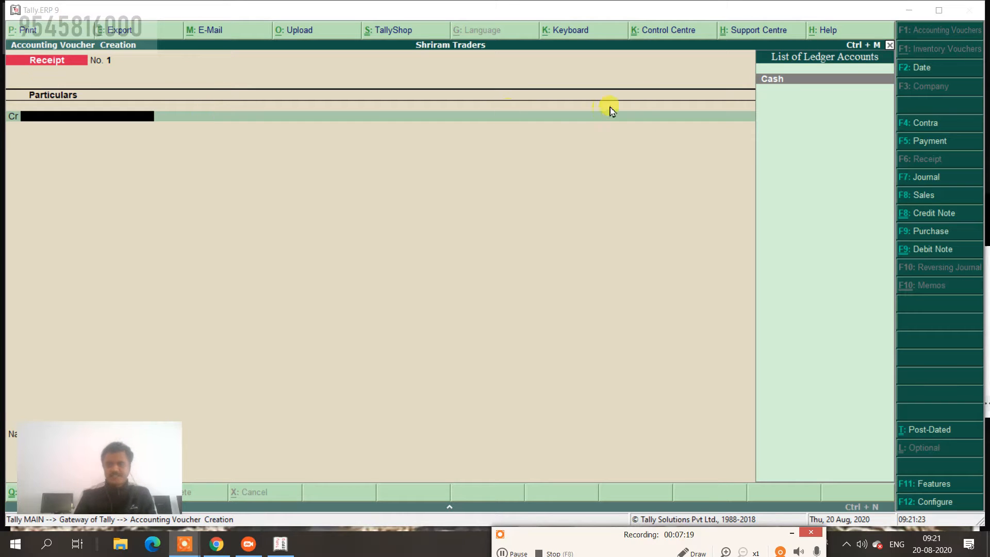
pyautogui.click(916, 72)
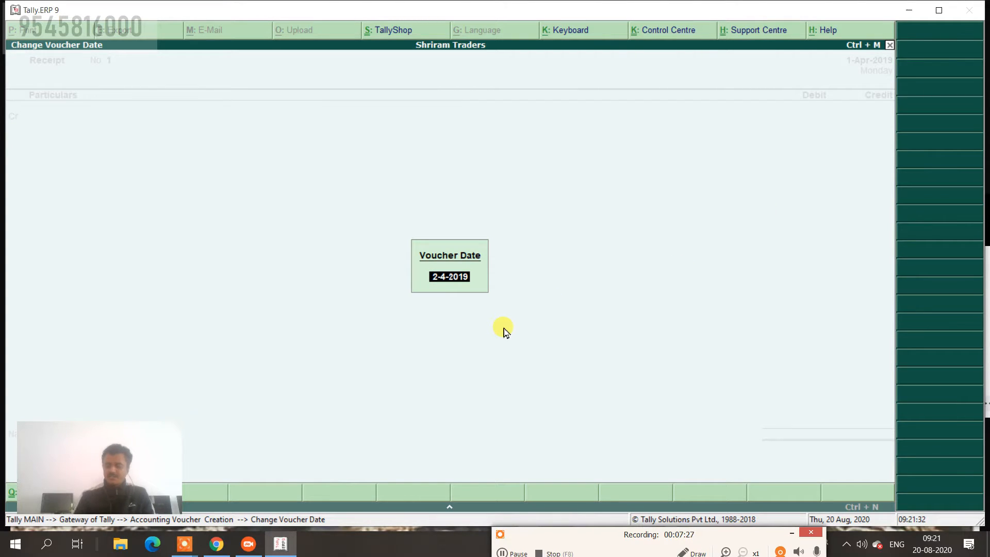
# Replace the 2-4-2019 date with 1-May-2019 by entering 1.5.
pyautogui.press('BackSpace')
pyautogui.write('1.5')
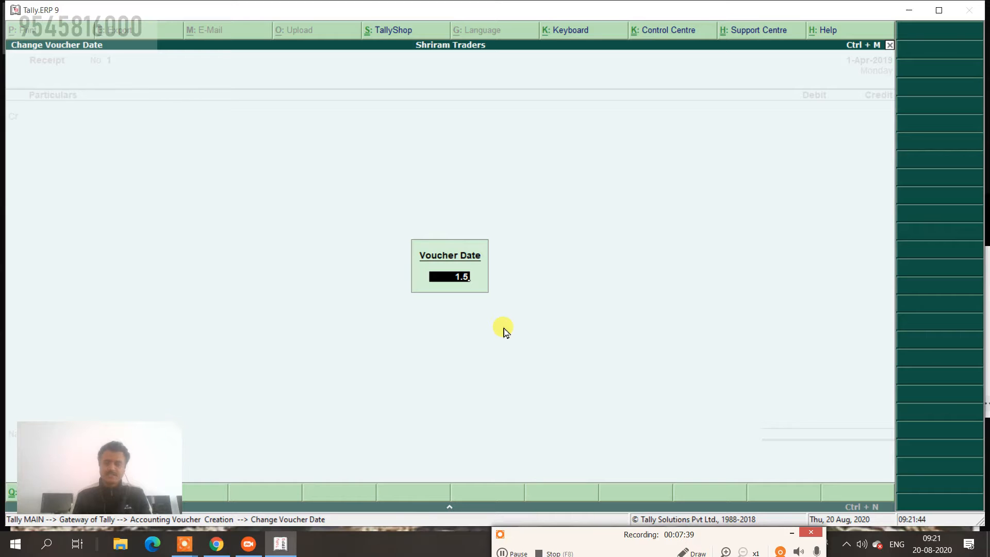
pyautogui.press('Return')
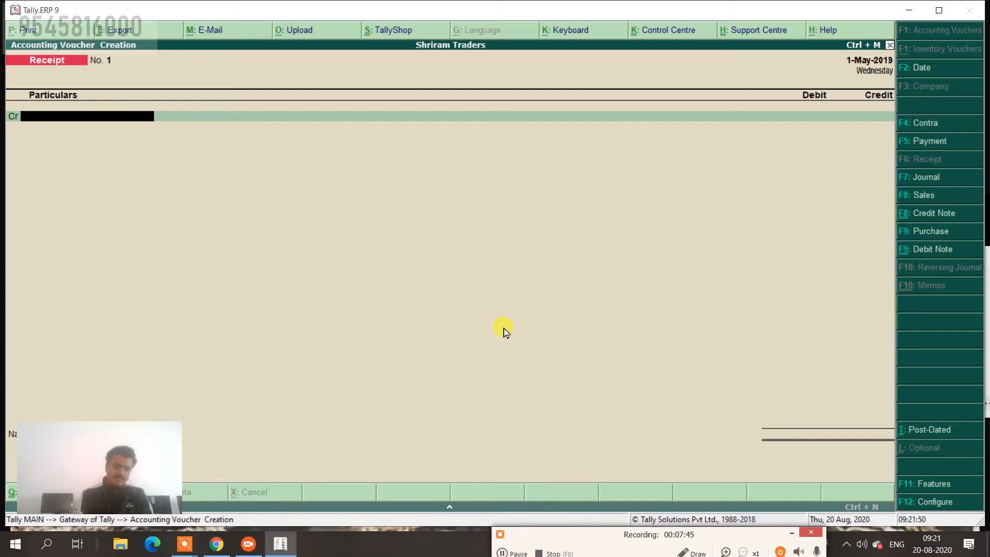
# From the Cr line, create a ledger named Capital under the Capital Account group with Alt+C.
pyautogui.write('c')
pyautogui.hotkey('alt', 'c')
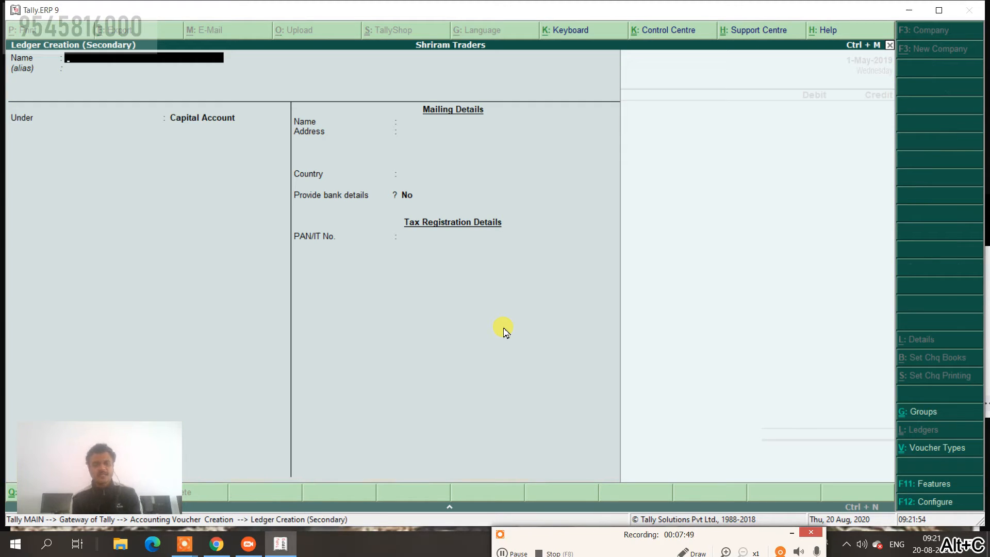
pyautogui.write('Capital')
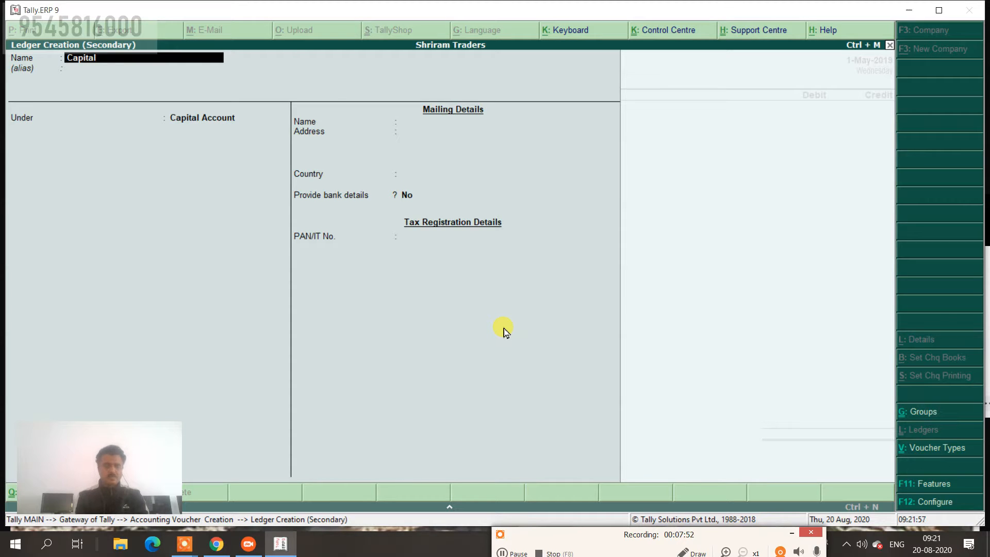
pyautogui.press('Return')
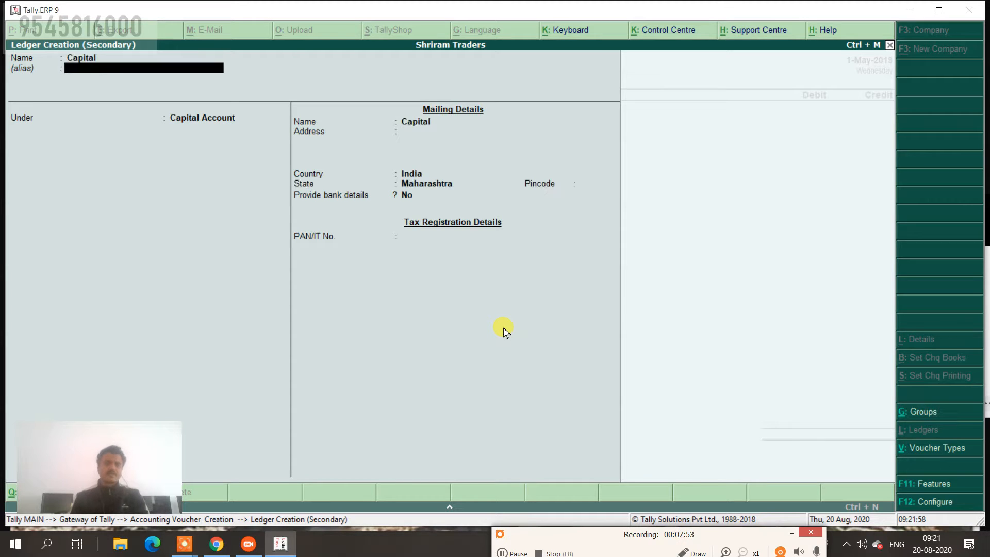
pyautogui.press('Return')
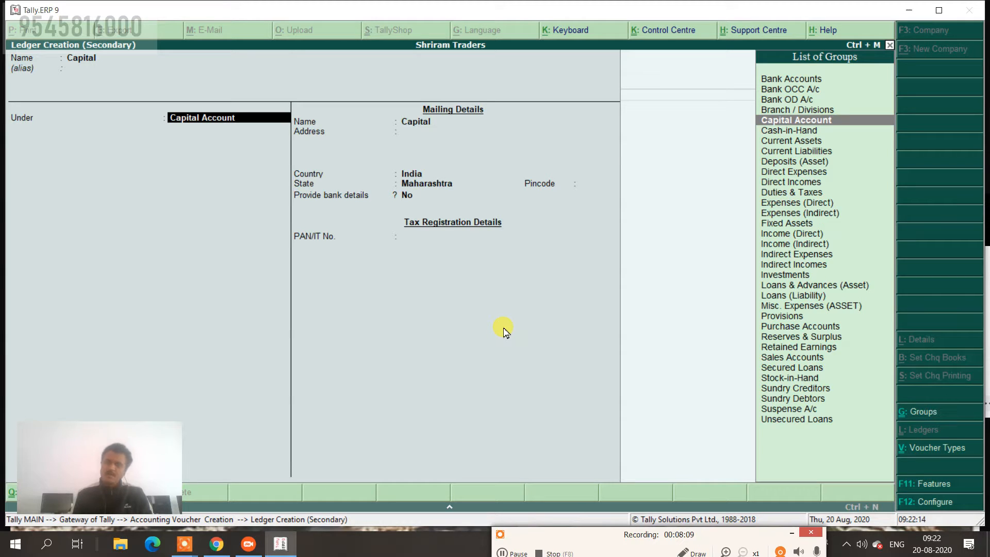
pyautogui.press('Return')
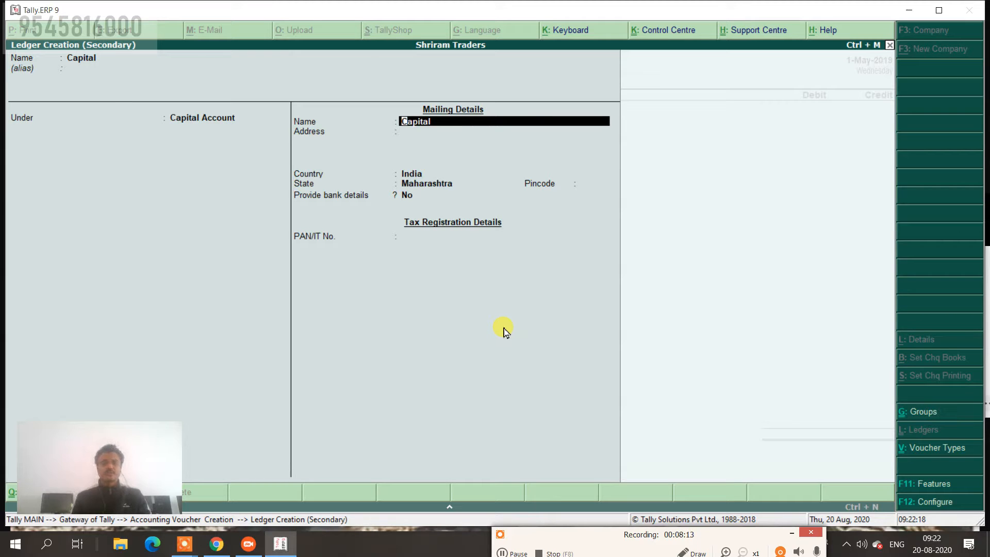
pyautogui.press('Return')
pyautogui.press('Return')
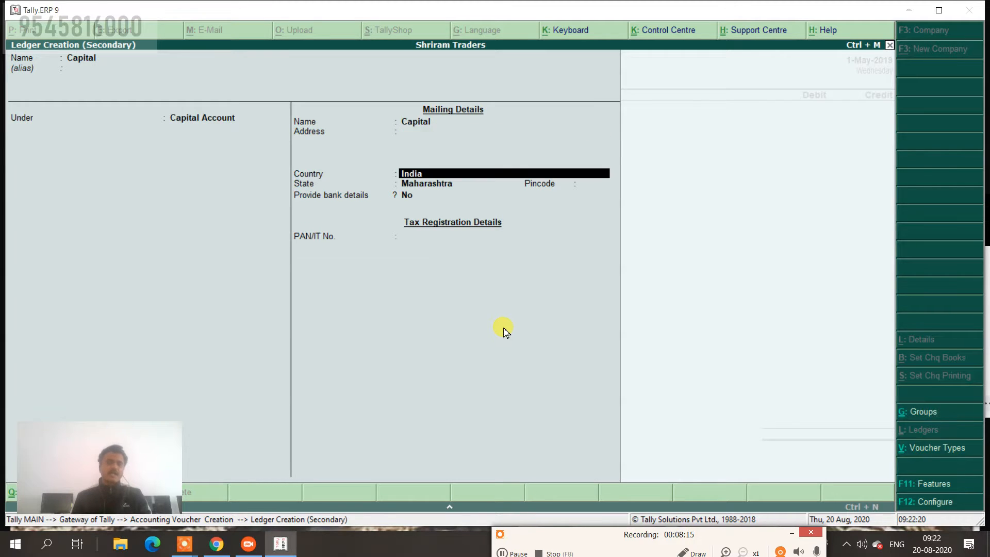
pyautogui.press('Return')
pyautogui.press('Return')
pyautogui.press('Return')
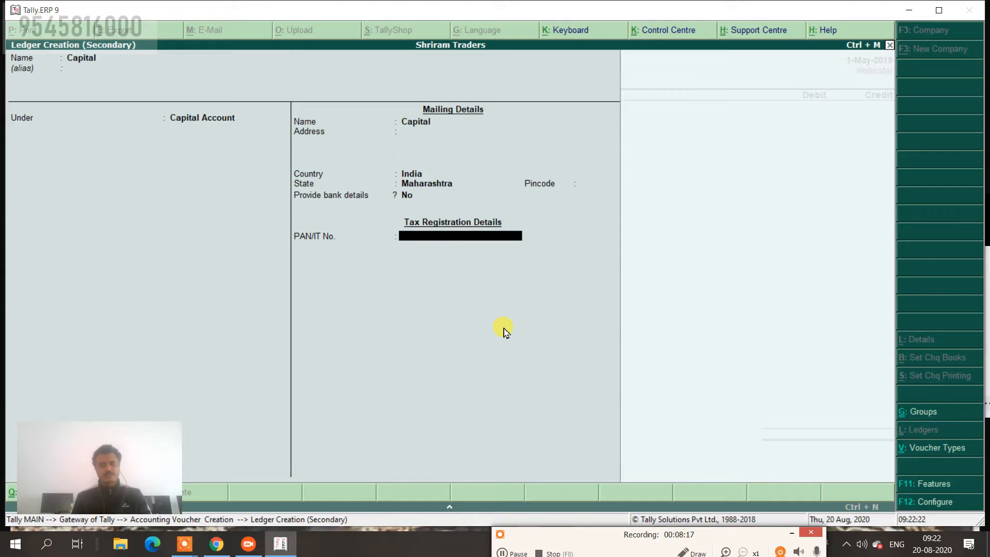
pyautogui.press('Return')
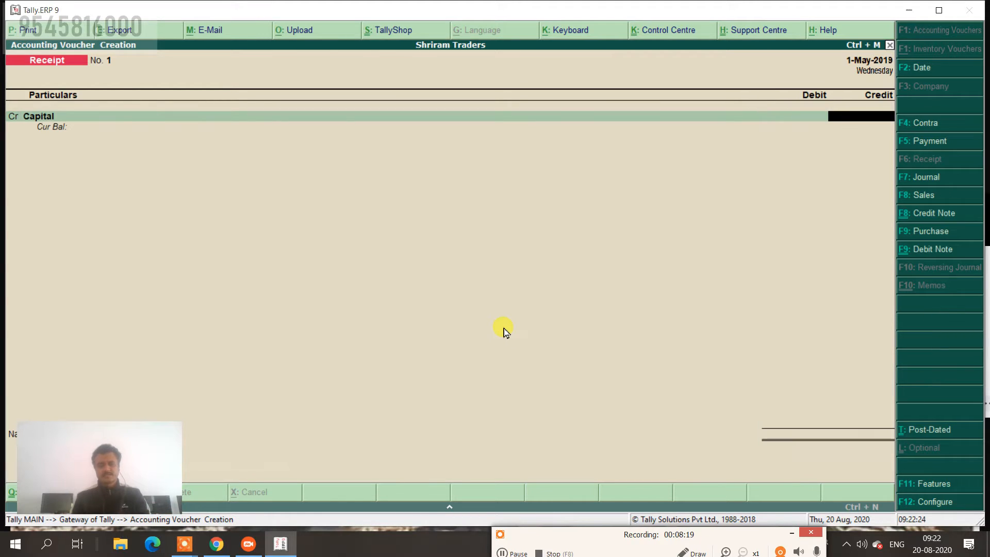
# Enter 2,00,000 as the Capital credit amount and start the second voucher line.
pyautogui.write('2,00,00')
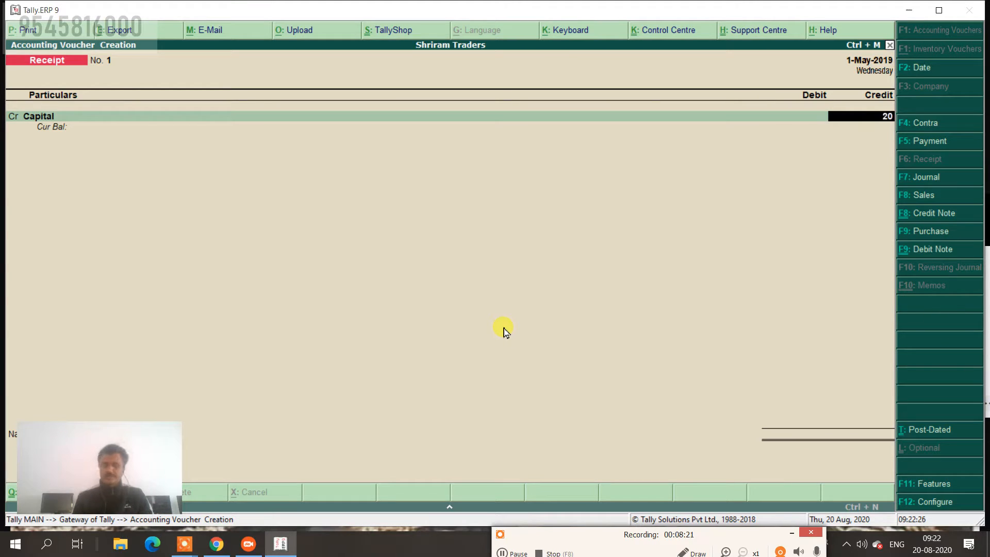
pyautogui.write('0000')
pyautogui.press('Return')
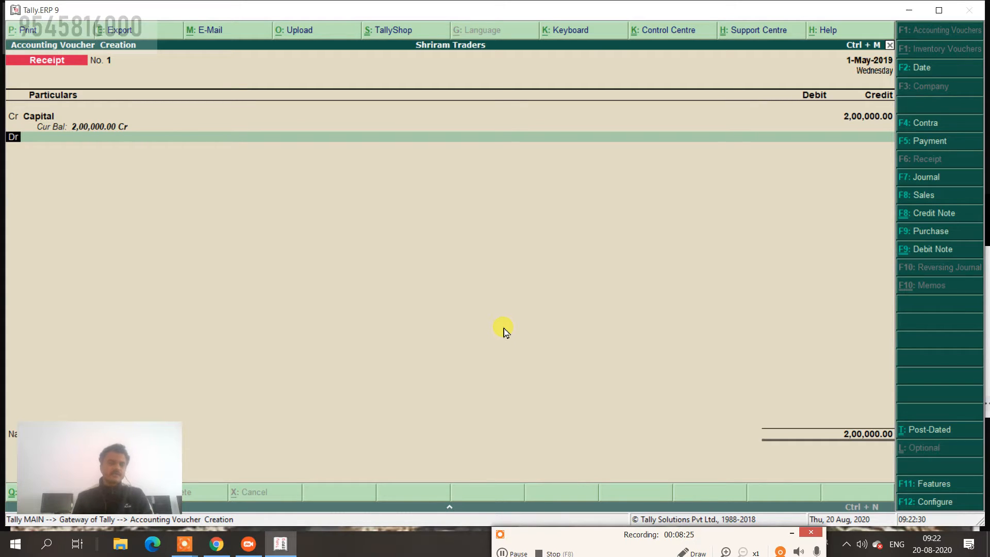
pyautogui.press('Return')
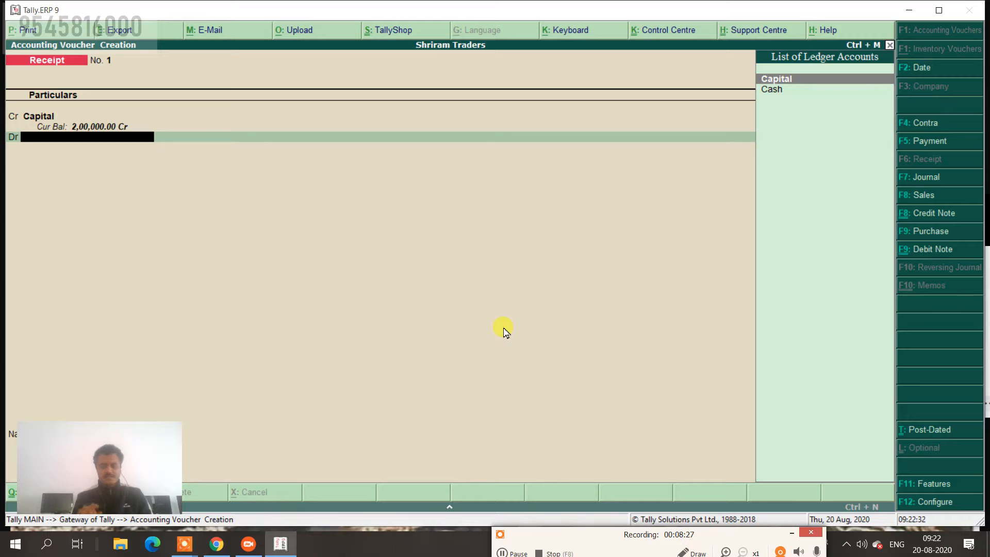
pyautogui.press('Escape')
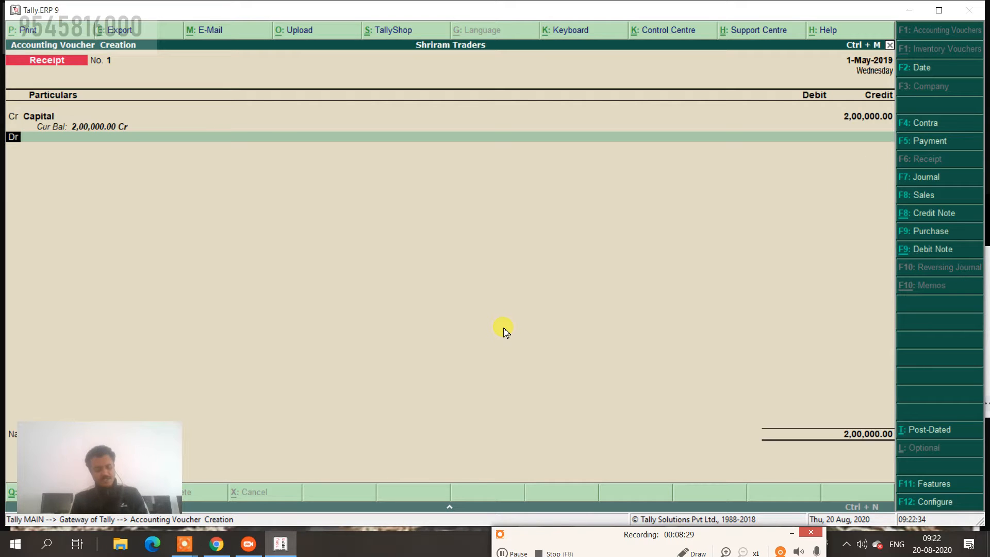
pyautogui.press('c')
pyautogui.press('Return')
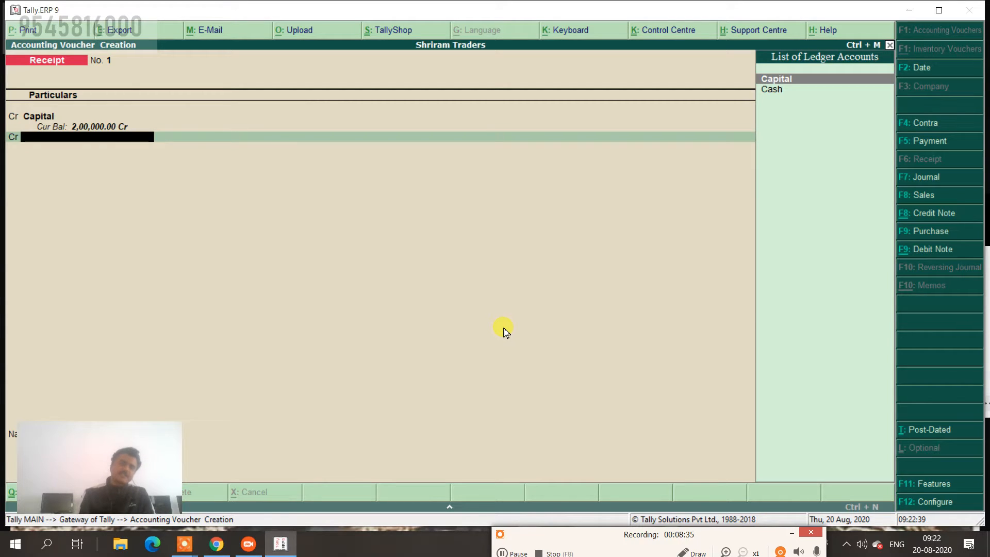
pyautogui.press('Escape')
# Set the second line to debit Cash for 2,00,000.00, balancing the receipt.
pyautogui.press('d')
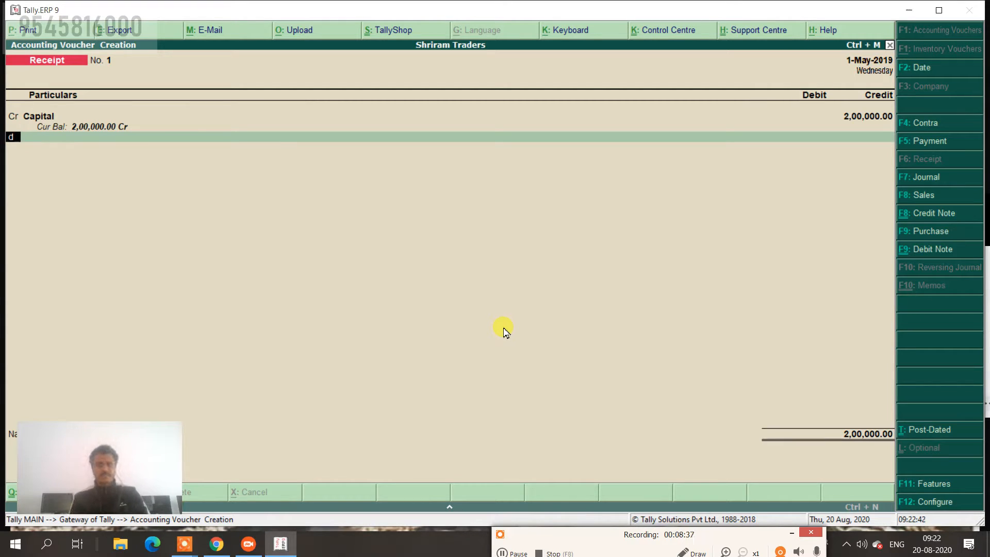
pyautogui.press('Return')
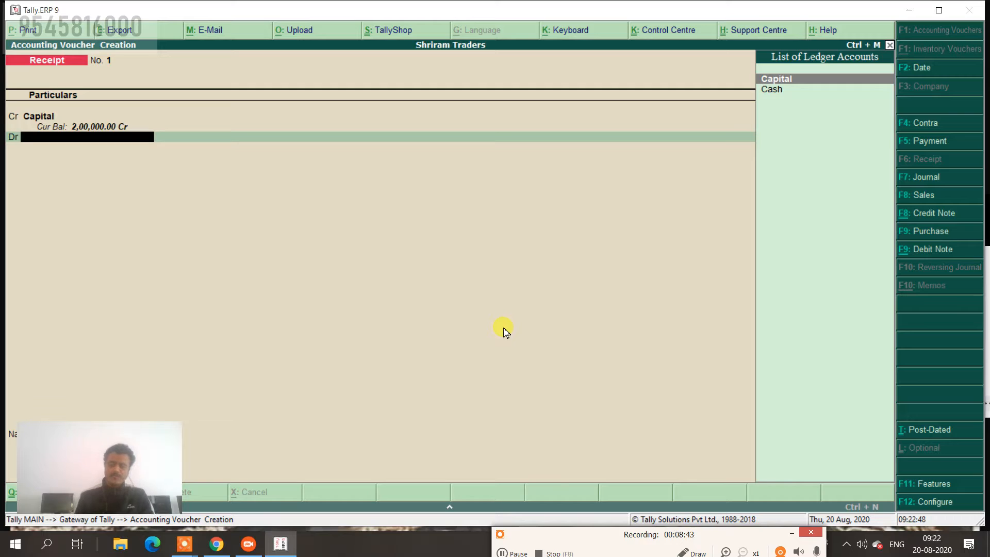
pyautogui.press('Down')
pyautogui.press('Return')
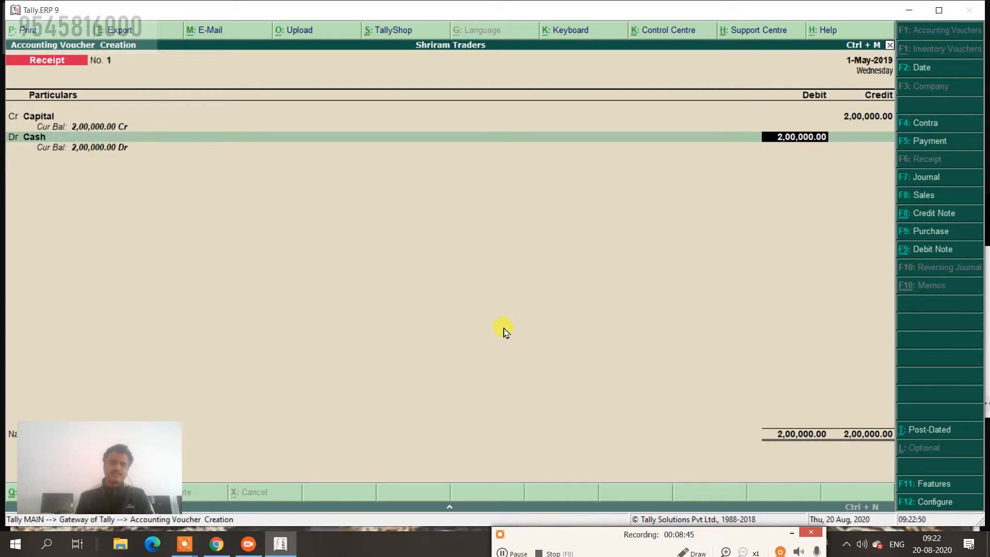
pyautogui.click(94, 443)
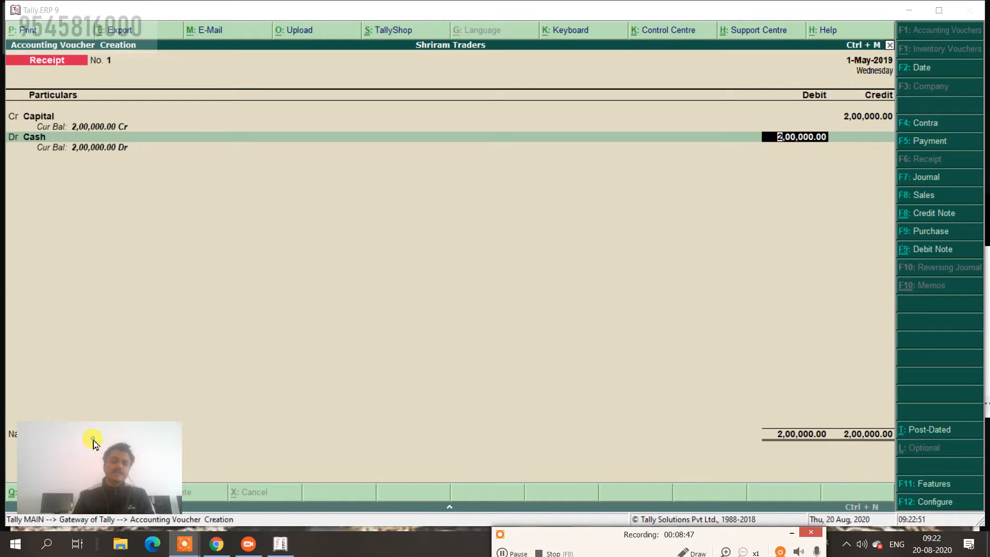
pyautogui.moveTo(94, 443); pyautogui.dragTo(473, 470)
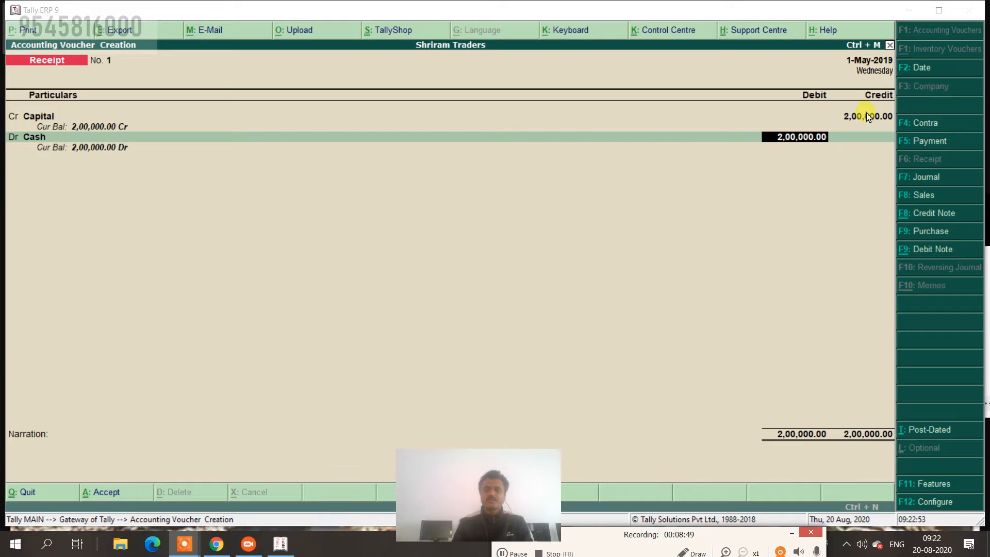
# Add the narration 'being start bus.' and save Receipt voucher No. 1.
pyautogui.click(788, 141)
pyautogui.press('Return')
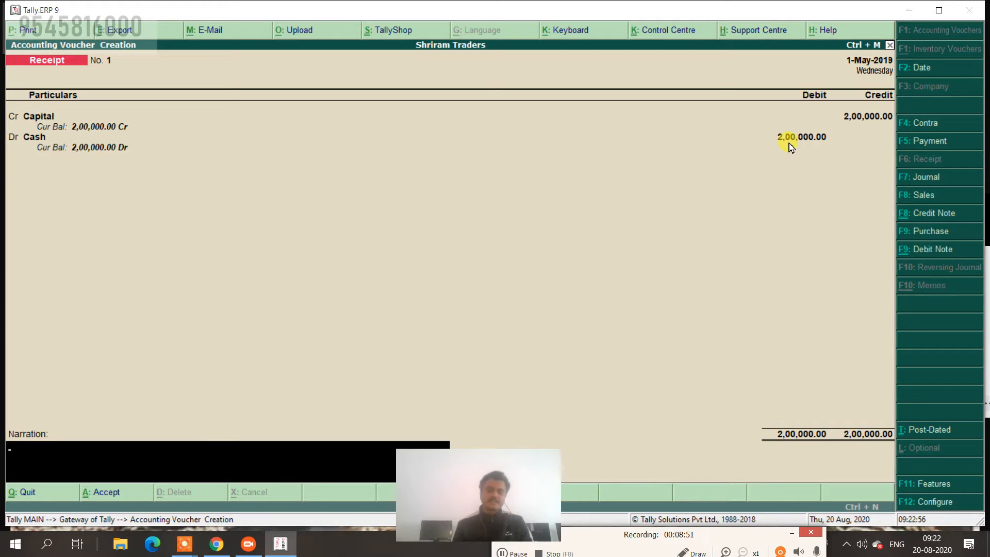
pyautogui.write('bei')
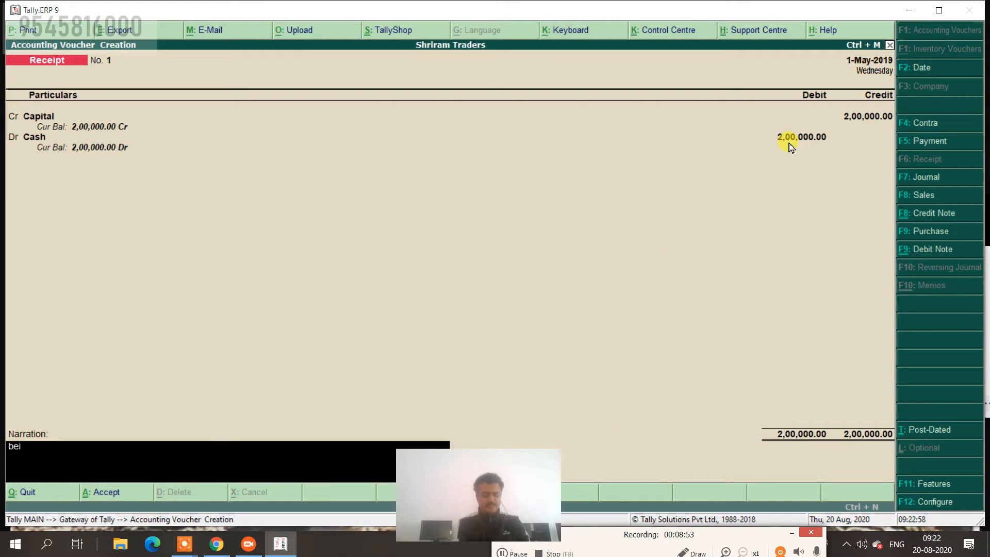
pyautogui.write('ng start bus')
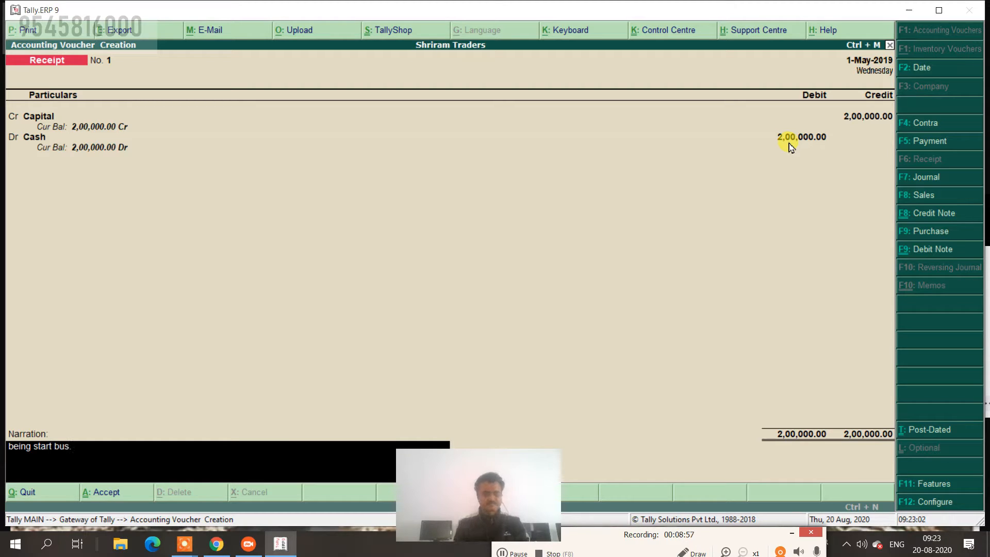
pyautogui.write('.')
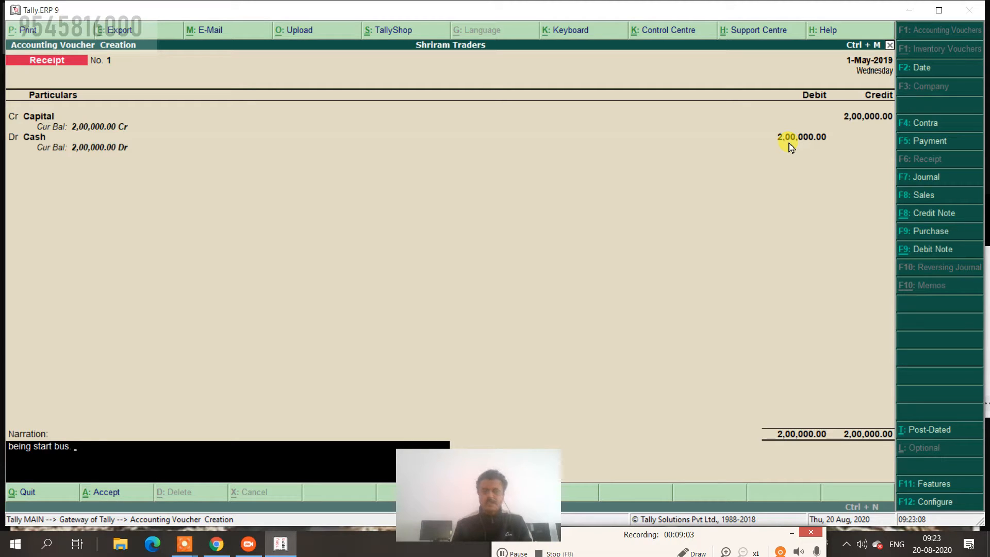
pyautogui.press('Return')
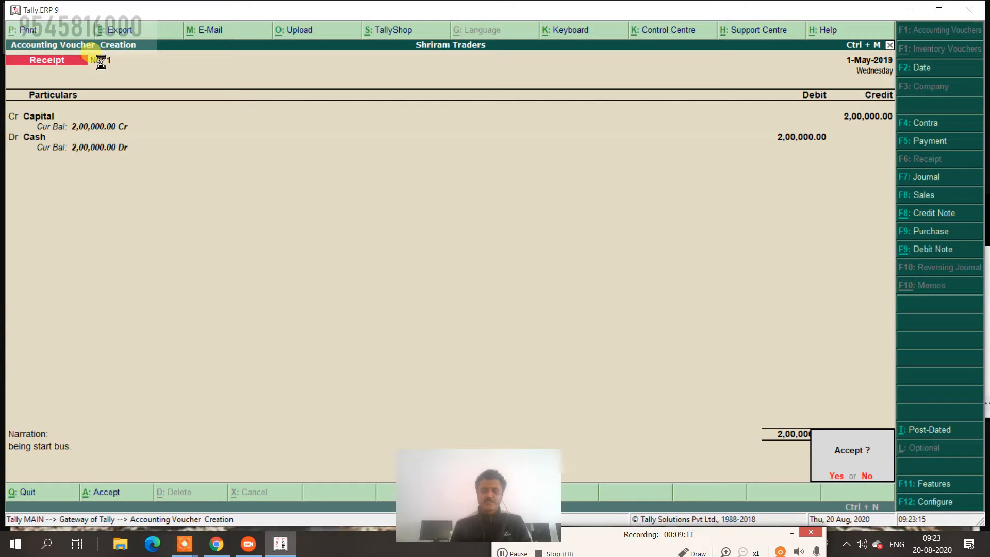
pyautogui.press('Return')
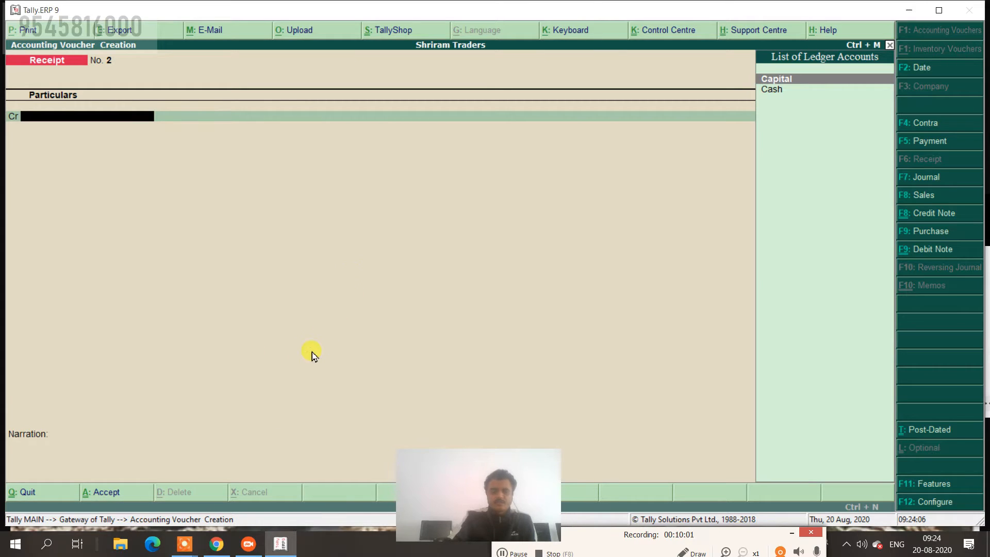
# Begin a Contra voucher dated 2-5-2019 crediting Cash with 1,00,000.
pyautogui.click(934, 126)
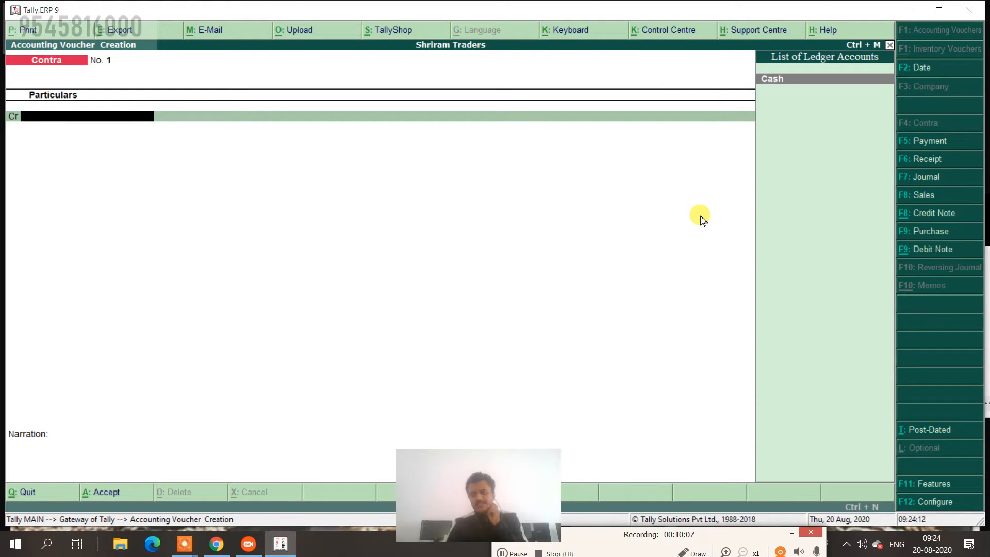
pyautogui.press('Return')
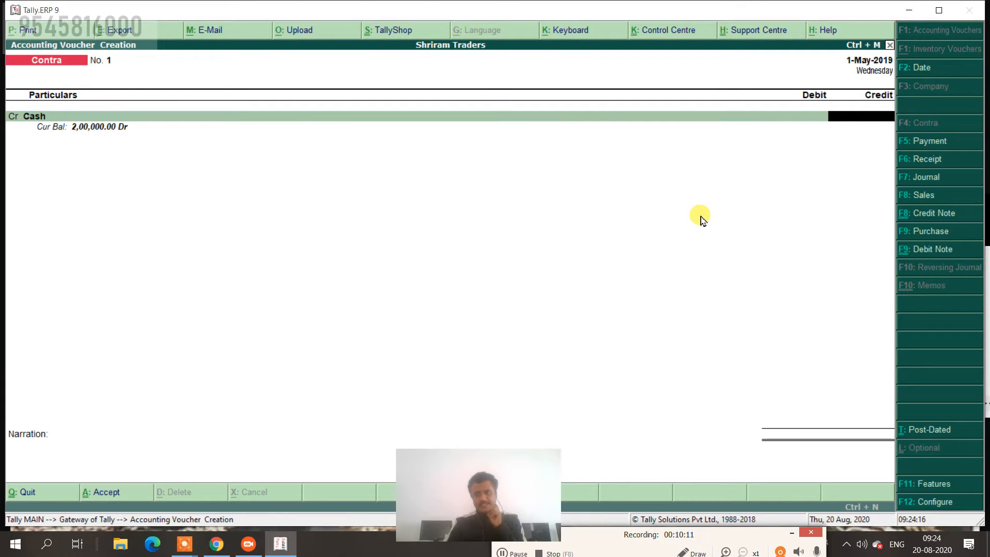
pyautogui.click(941, 67)
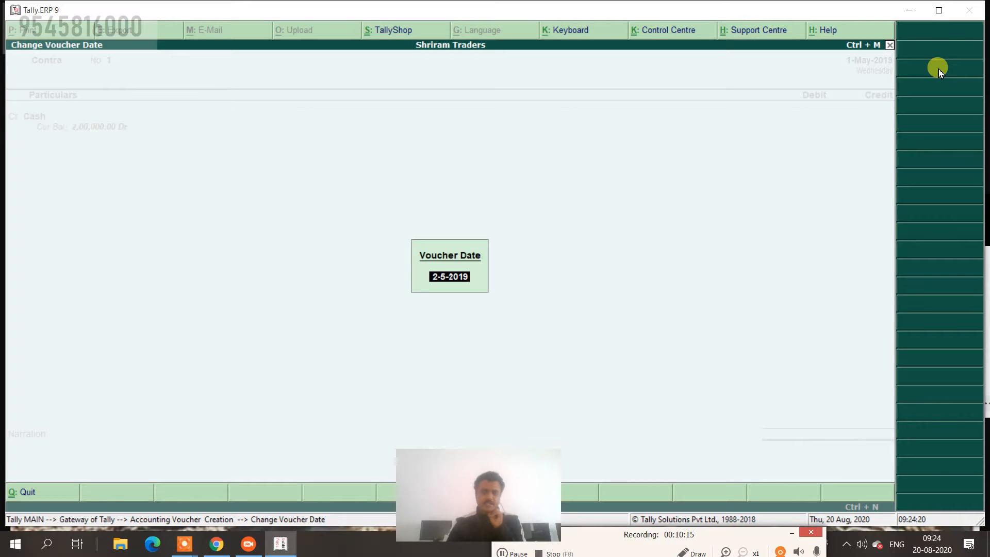
pyautogui.press('Return')
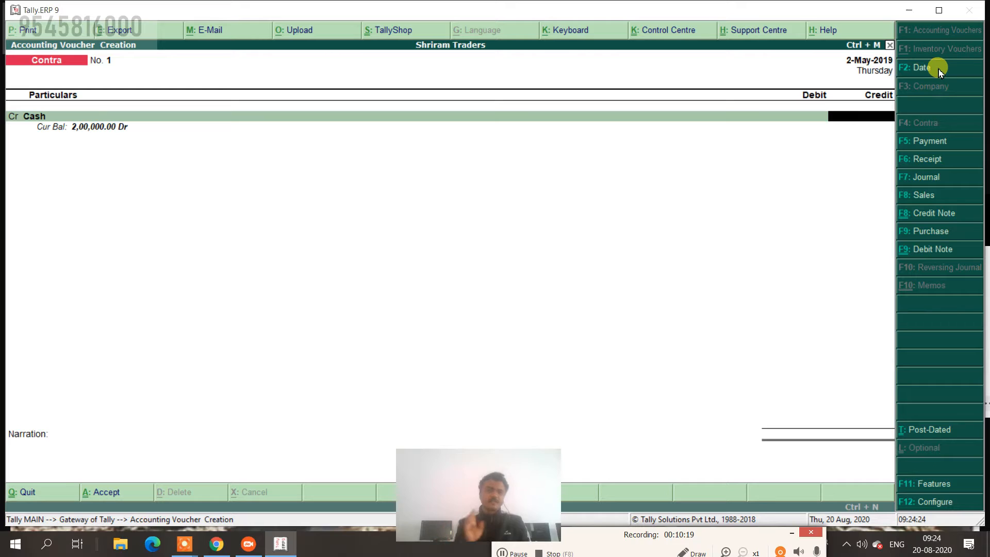
pyautogui.write('1')
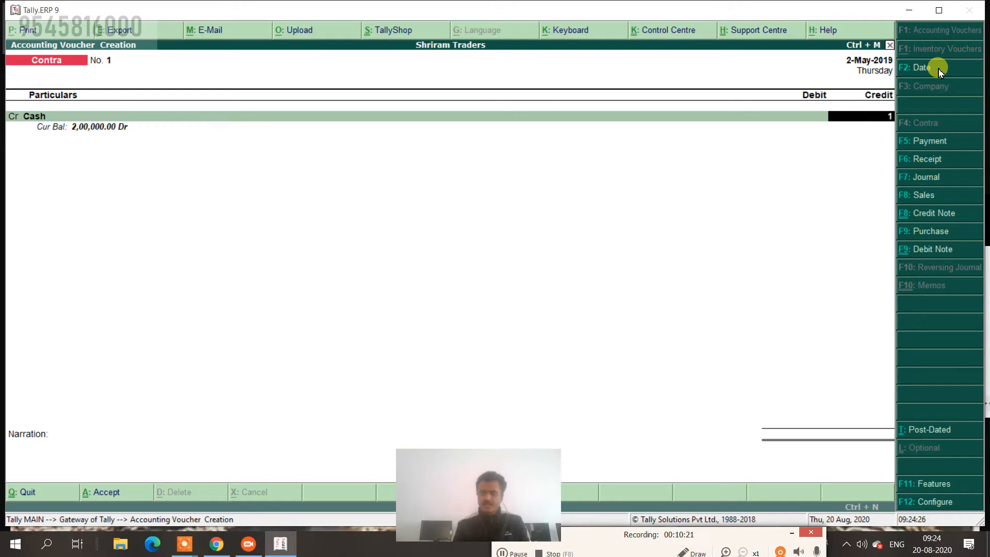
pyautogui.write('00000')
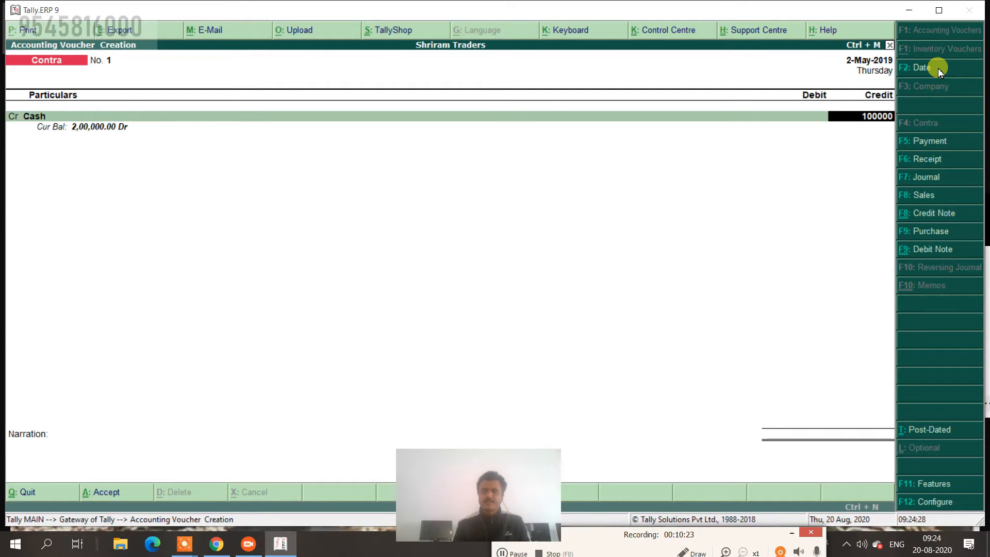
pyautogui.press('Return')
pyautogui.press('Return')
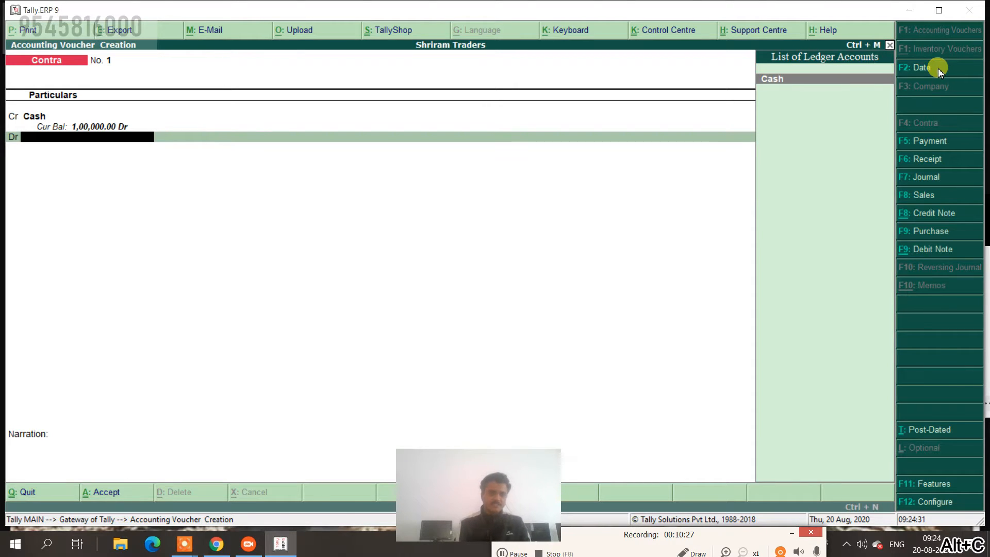
# Create a new debit ledger named SBI CA plus the account number, moving to its group.
pyautogui.hotkey('alt', 'c')
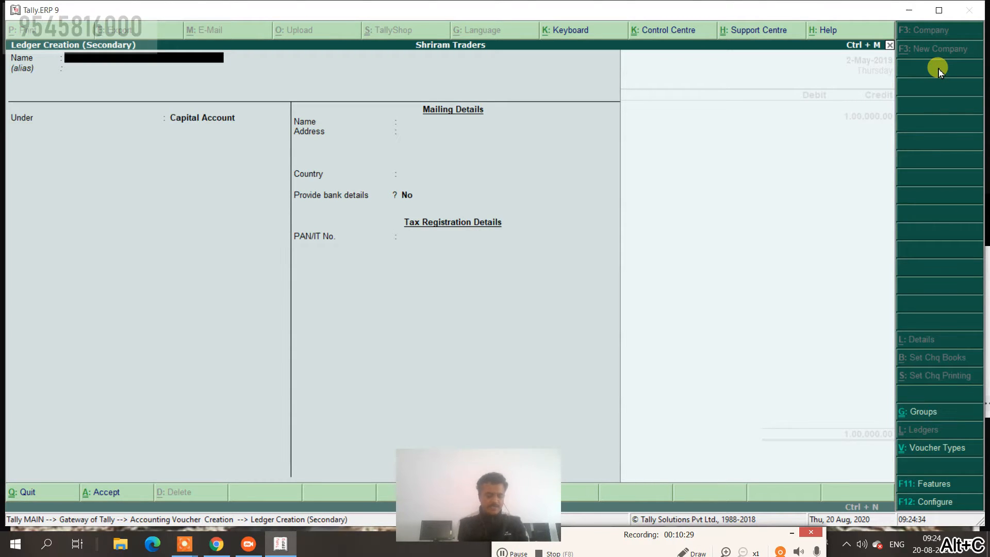
pyautogui.write('SBI CA')
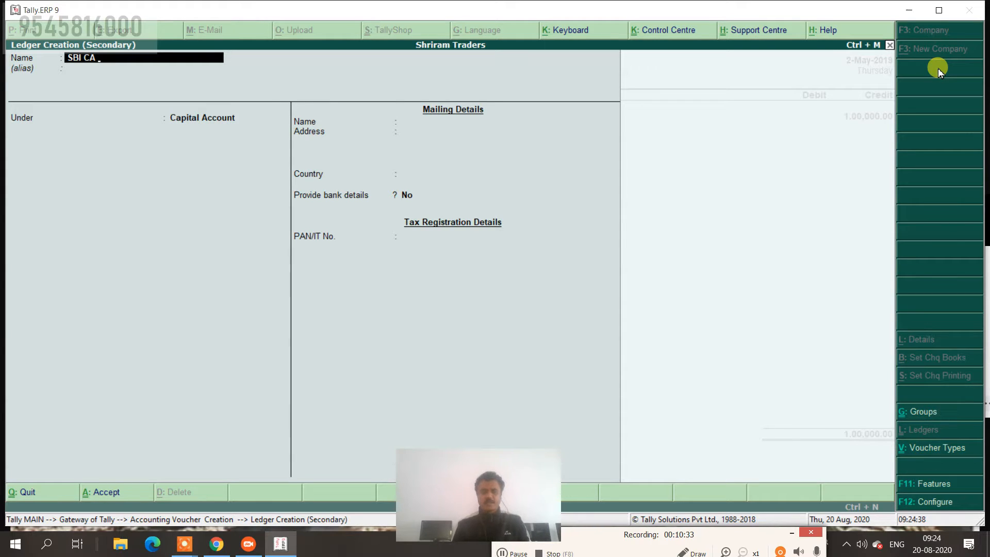
pyautogui.write(' 12345')
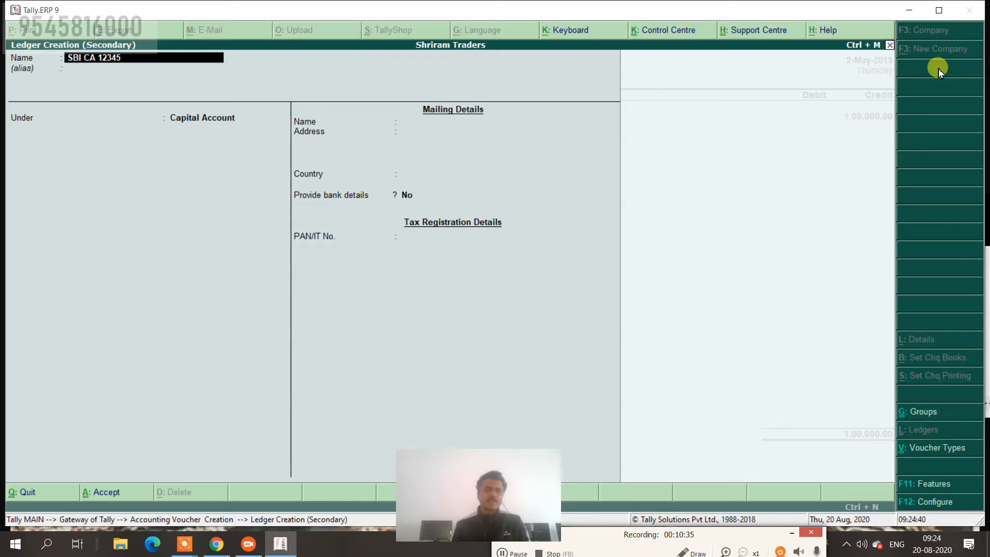
pyautogui.write('6789')
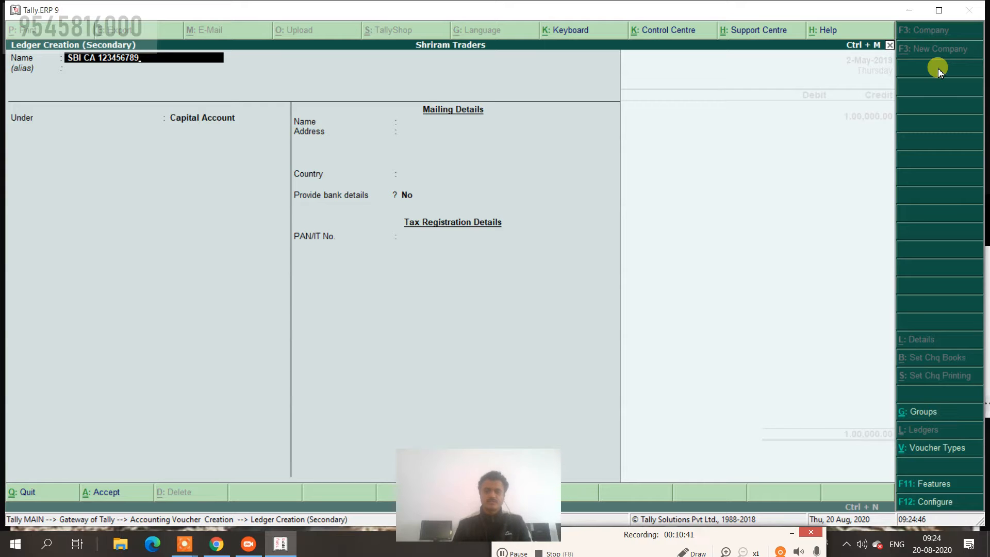
pyautogui.press('Return')
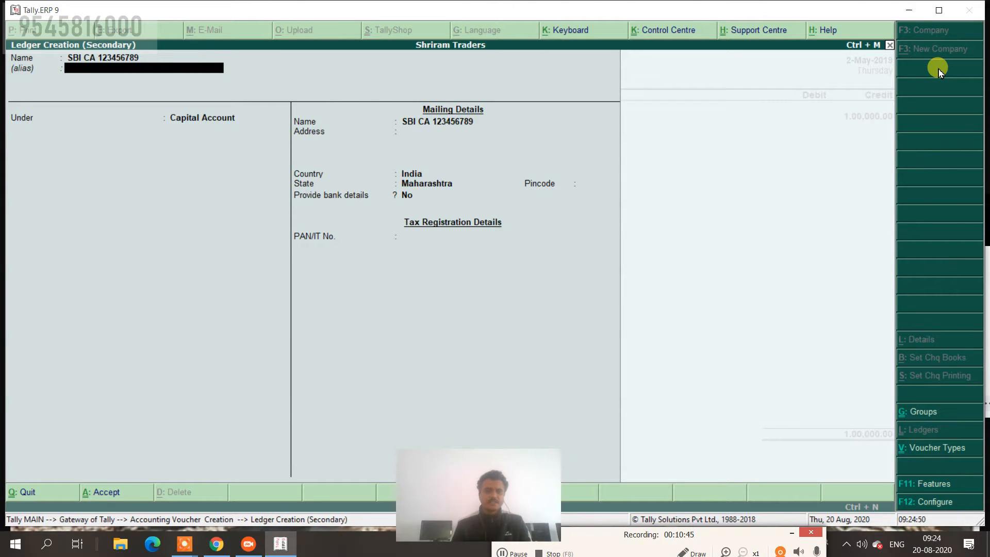
pyautogui.press('Return')
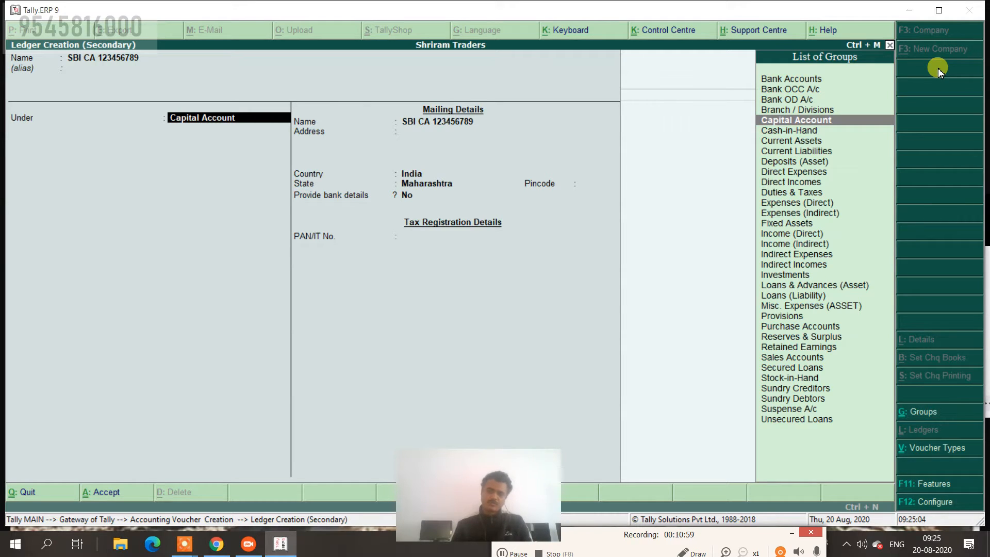
# Place the ledger under Bank Accounts, holder Shriram Traders, and enter the account number.
pyautogui.press('Up')
pyautogui.press('Up')
pyautogui.press('Up')
pyautogui.press('Up')
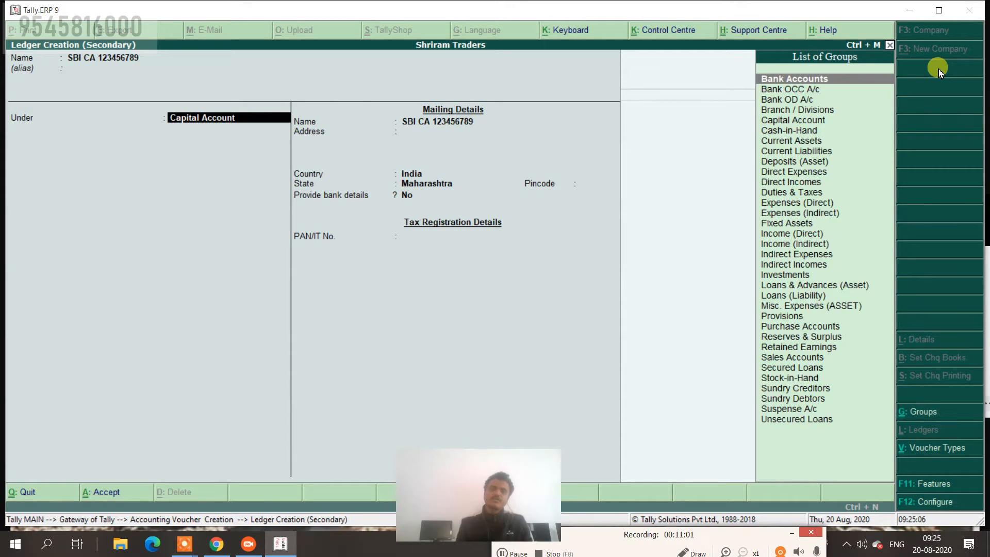
pyautogui.press('Return')
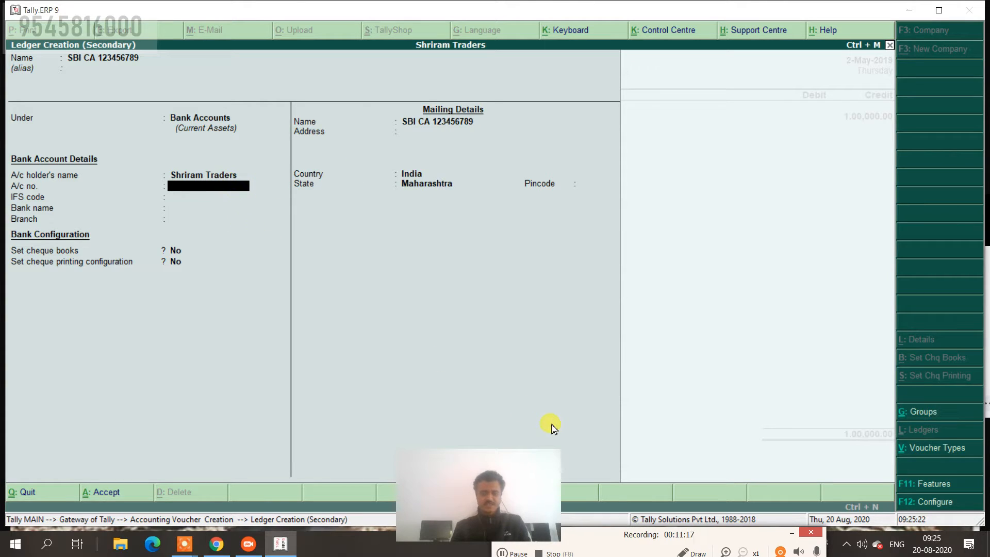
pyautogui.press('BackSpace')
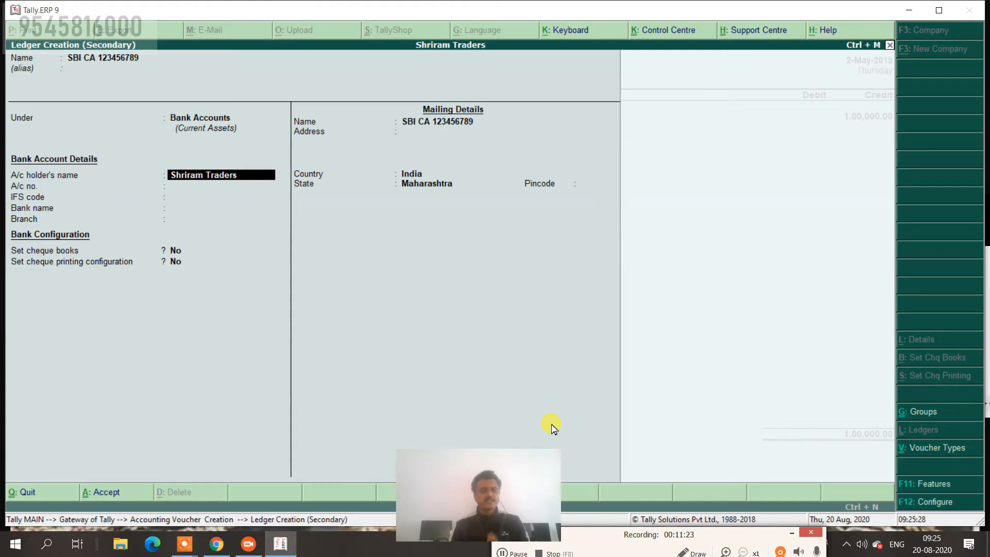
pyautogui.press('Return')
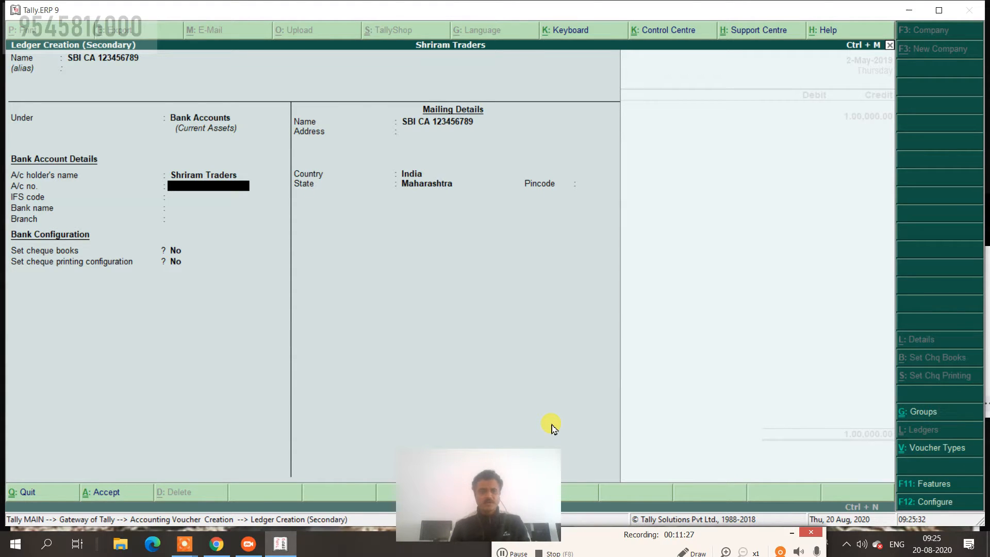
pyautogui.write('123456789')
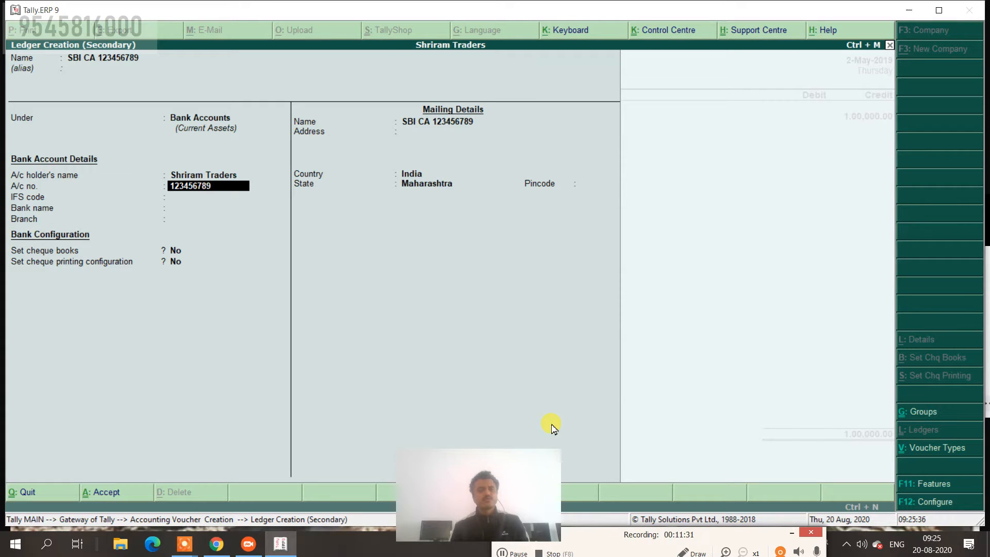
pyautogui.press('Return')
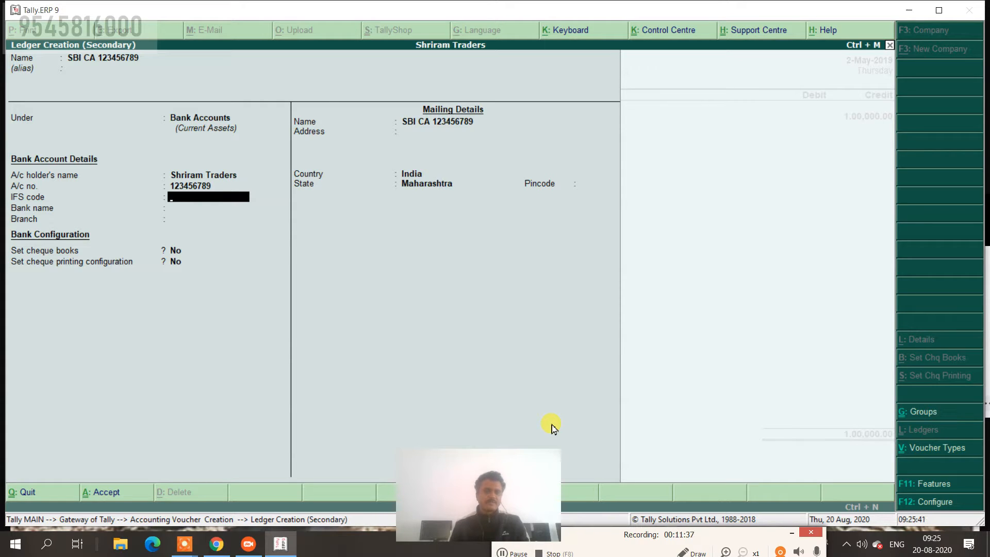
pyautogui.press('Return')
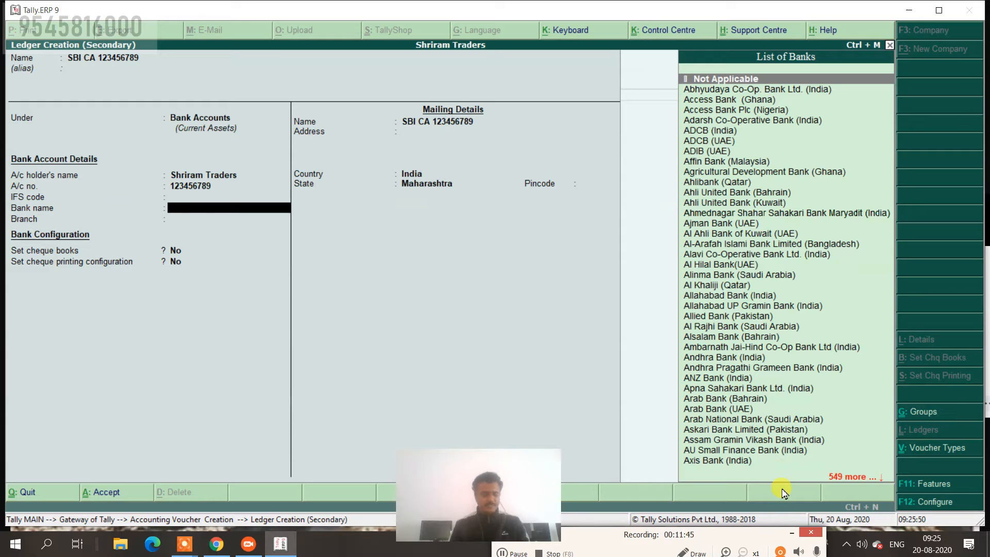
# Search 'Sbi' in the List of Banks and select State Bank of India (India).
pyautogui.write('Sbi')
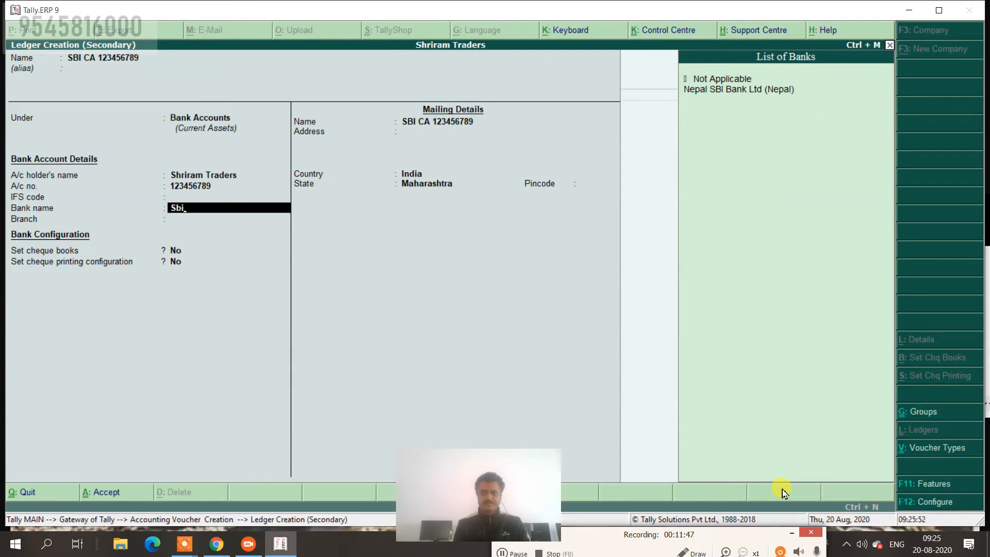
pyautogui.press('BackSpace')
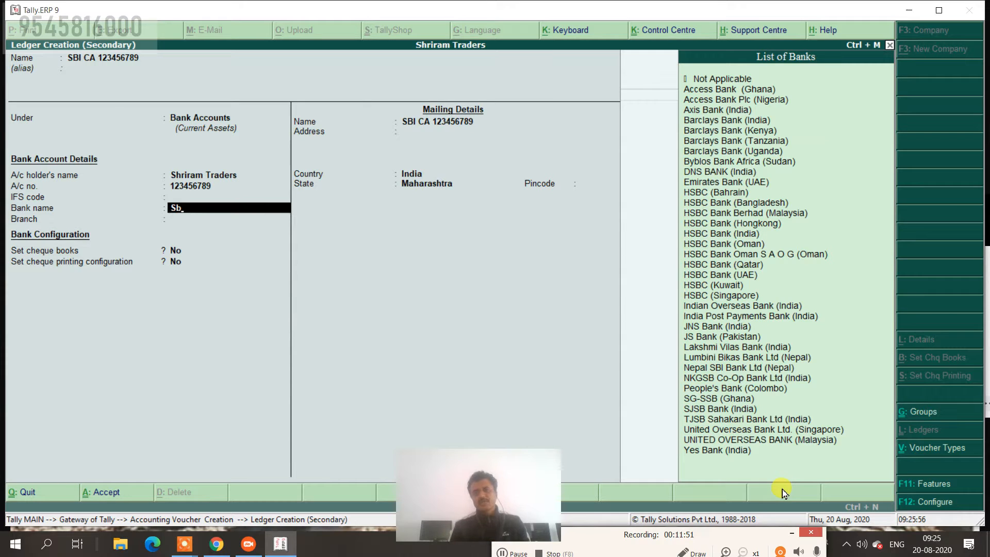
pyautogui.press('BackSpace')
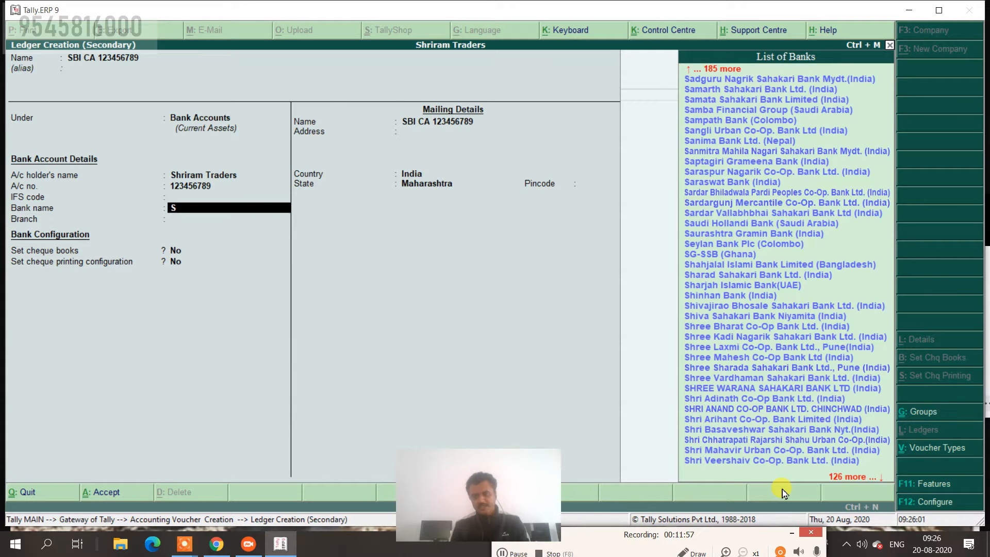
pyautogui.press('Down')
pyautogui.press('Down')
pyautogui.press('Down')
pyautogui.press('Down')
pyautogui.press('Down')
pyautogui.press('Down')
pyautogui.press('Down')
pyautogui.press('Down')
pyautogui.press('Down')
pyautogui.press('Down')
pyautogui.press('Down')
pyautogui.press('Down')
pyautogui.press('Down')
pyautogui.press('Down')
pyautogui.press('Down')
pyautogui.press('Down')
pyautogui.press('Down')
pyautogui.press('Down')
pyautogui.press('Down')
pyautogui.press('Down')
pyautogui.press('Down')
pyautogui.press('Down')
pyautogui.press('Down')
pyautogui.press('Down')
pyautogui.press('Down')
pyautogui.press('Down')
pyautogui.press('Down')
pyautogui.press('Down')
pyautogui.press('Down')
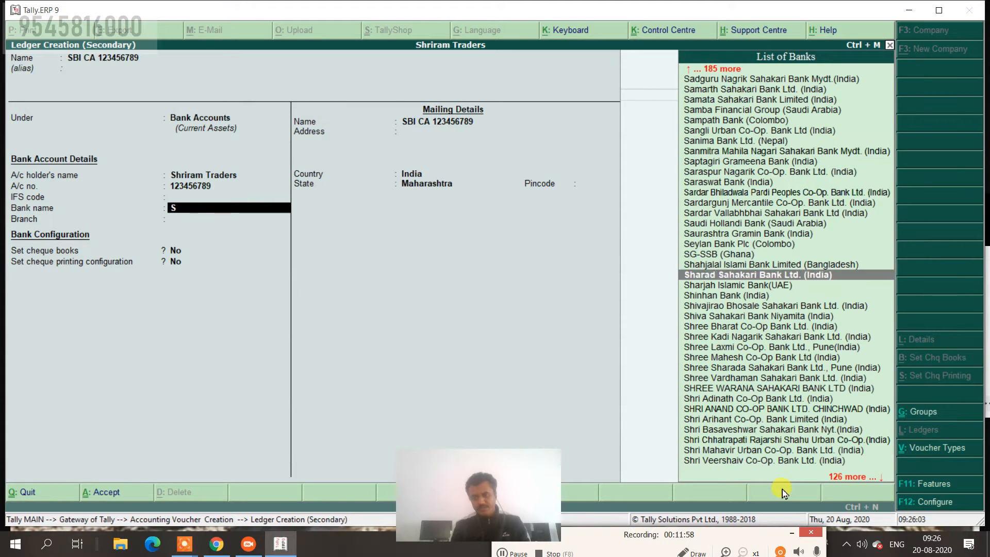
pyautogui.press('Down')
pyautogui.press('Down')
pyautogui.press('Down')
pyautogui.press('Down')
pyautogui.press('Down')
pyautogui.press('Down')
pyautogui.press('Down')
pyautogui.press('Down')
pyautogui.press('Down')
pyautogui.press('Down')
pyautogui.press('Down')
pyautogui.press('Down')
pyautogui.press('Down')
pyautogui.press('Down')
pyautogui.press('Down')
pyautogui.press('Down')
pyautogui.press('Down')
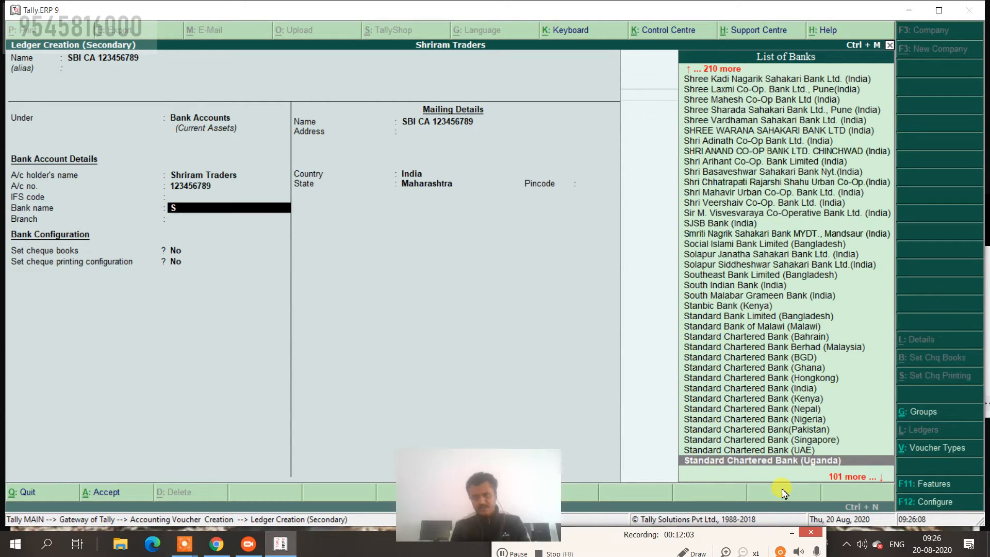
pyautogui.press('Down')
pyautogui.press('Down')
pyautogui.press('Down')
pyautogui.press('Down')
pyautogui.press('Down')
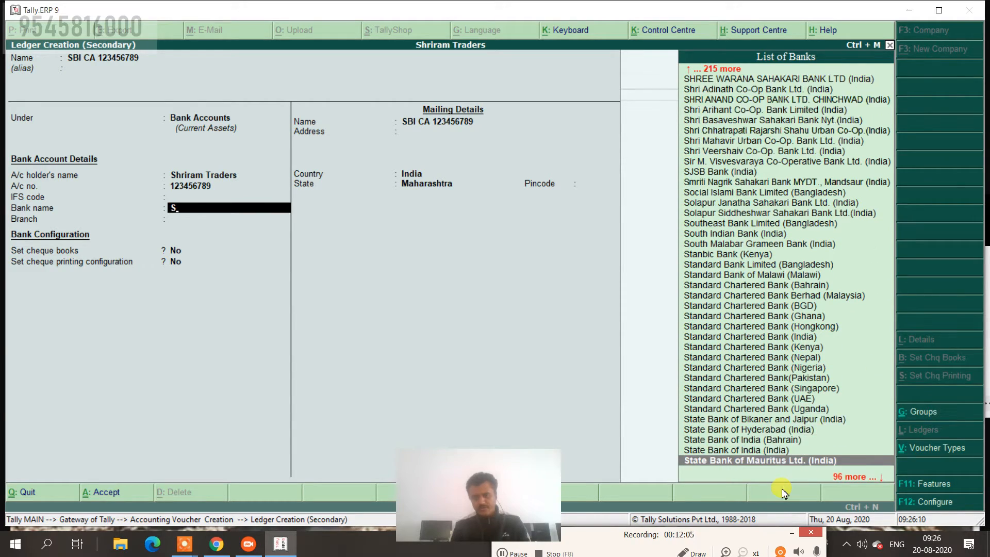
pyautogui.press('Up')
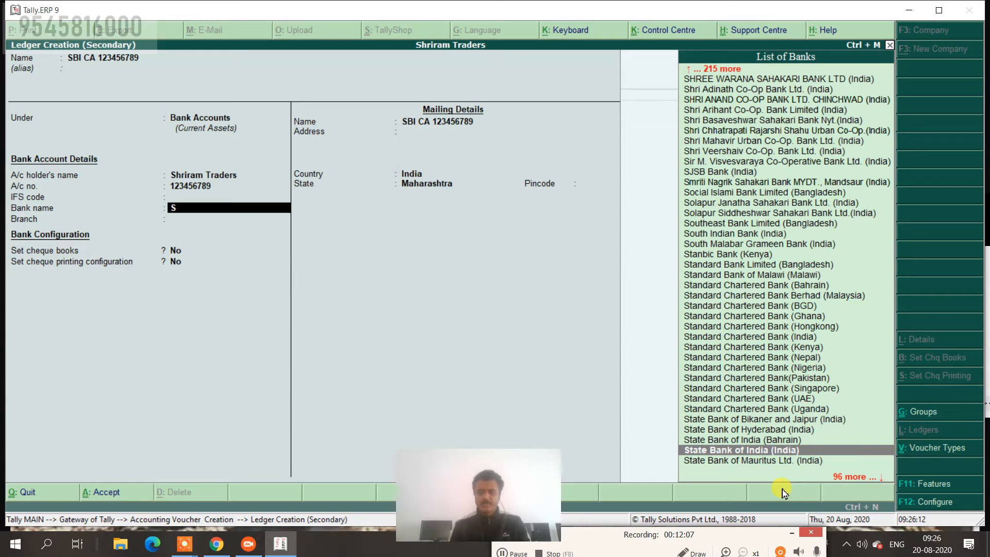
pyautogui.press('Down')
pyautogui.press('Down')
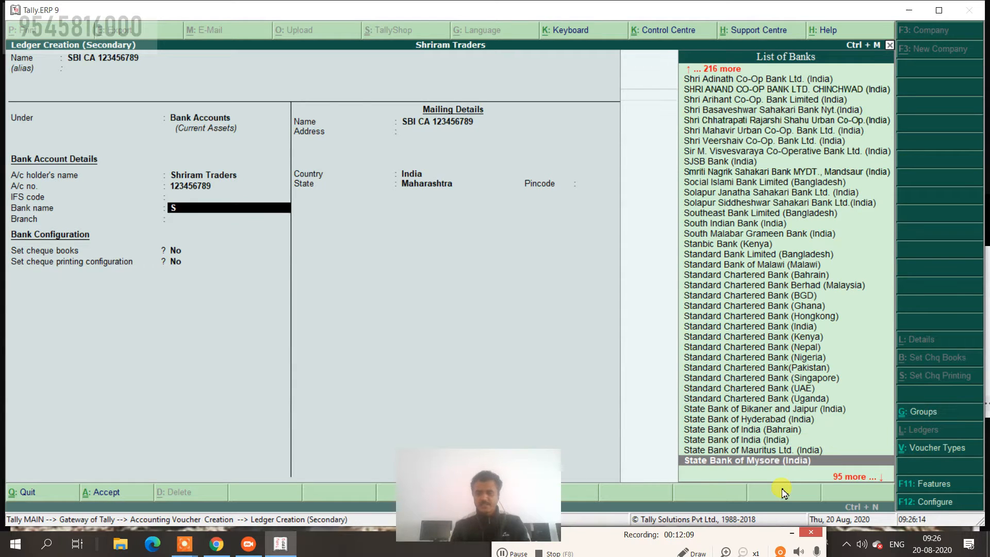
pyautogui.press('Up')
pyautogui.press('Up')
pyautogui.press('Up')
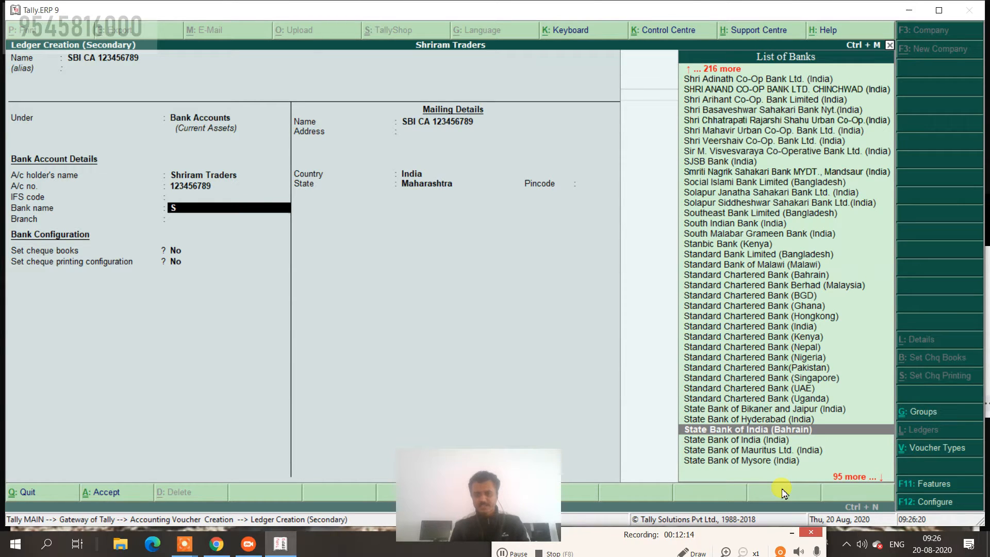
pyautogui.press('Down')
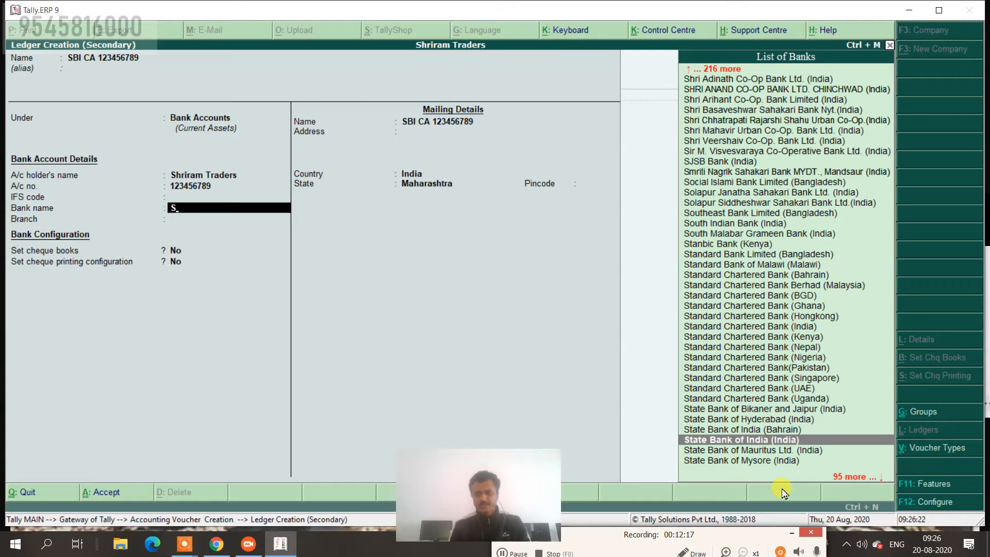
pyautogui.press('Return')
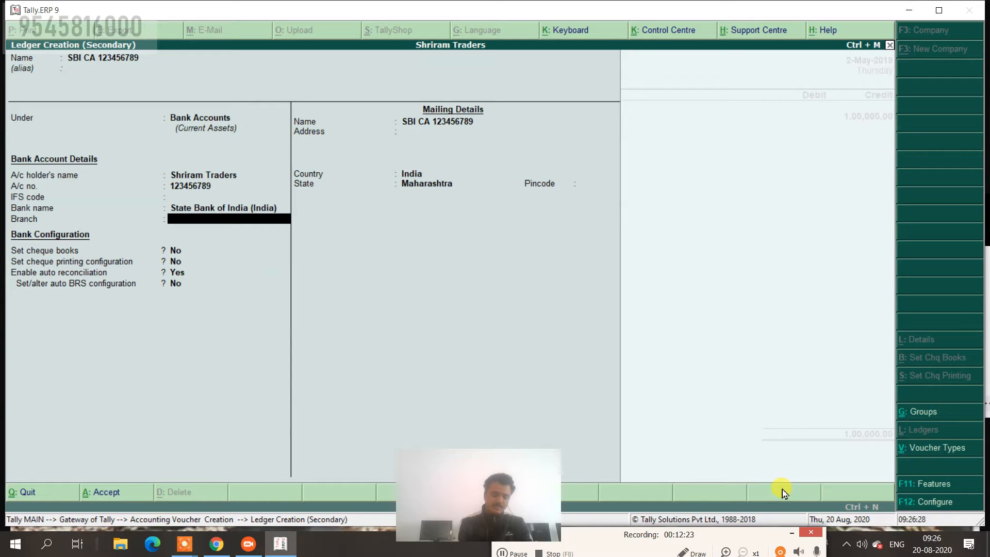
# Enter branch MIDC Latur, save the SBI CA ledger, and accept its 1,00,000.00 debit.
pyautogui.write('MIDC Latur')
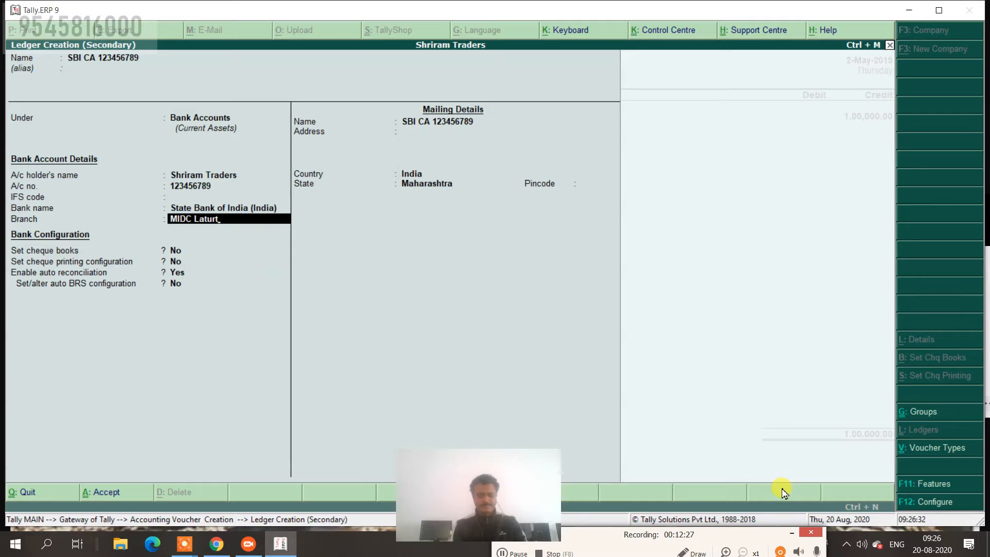
pyautogui.press('Return')
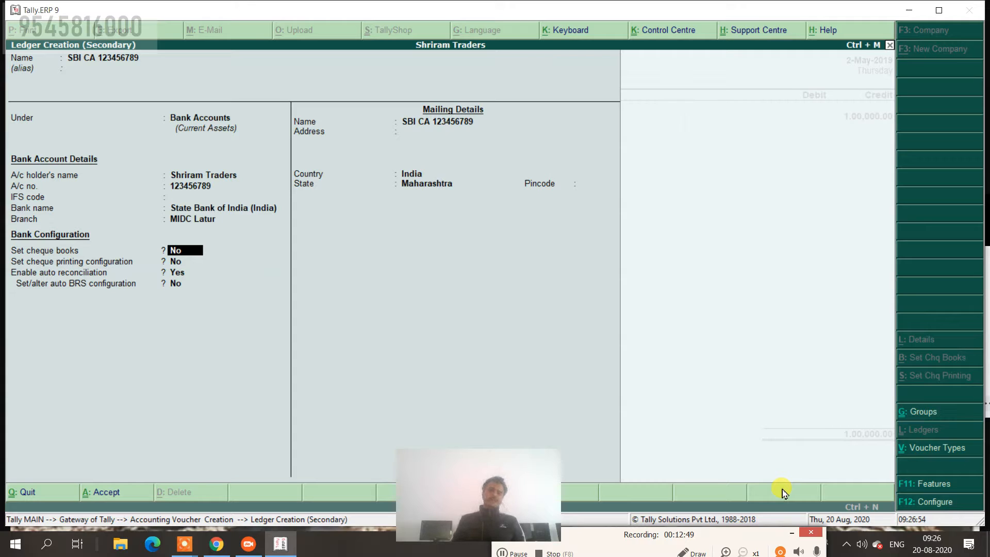
pyautogui.press('Return')
pyautogui.press('Return')
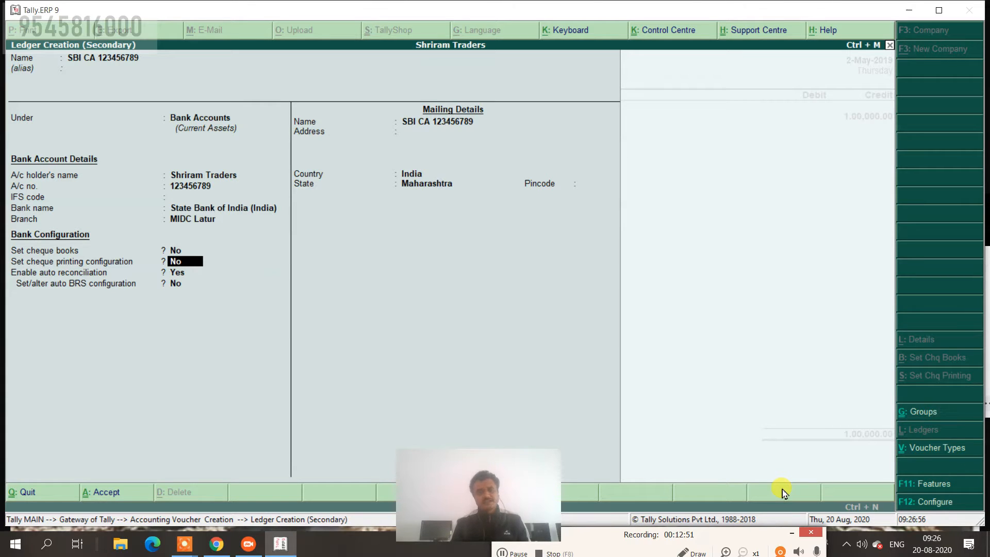
pyautogui.press('Return')
pyautogui.press('Return')
pyautogui.press('Return')
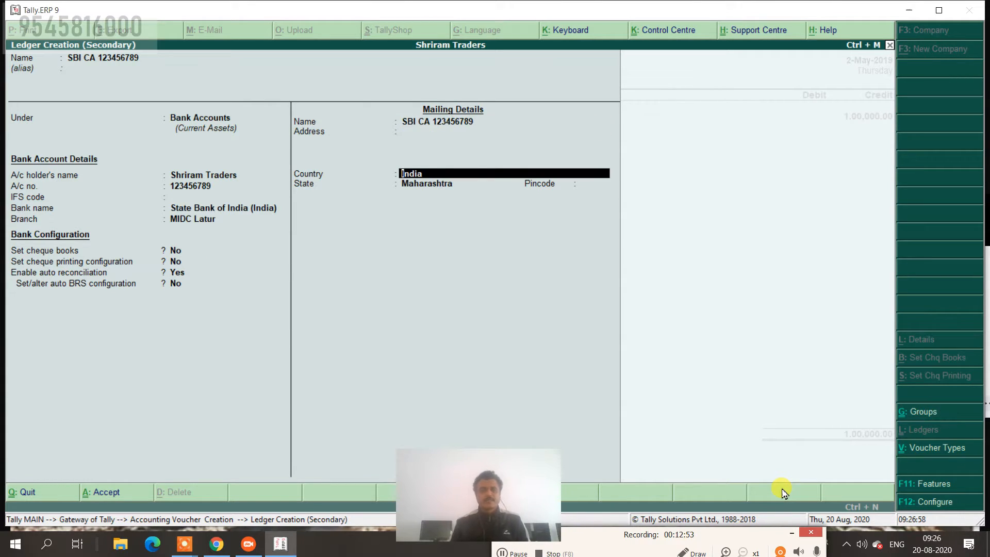
pyautogui.press('Return')
pyautogui.press('Return')
pyautogui.press('Return')
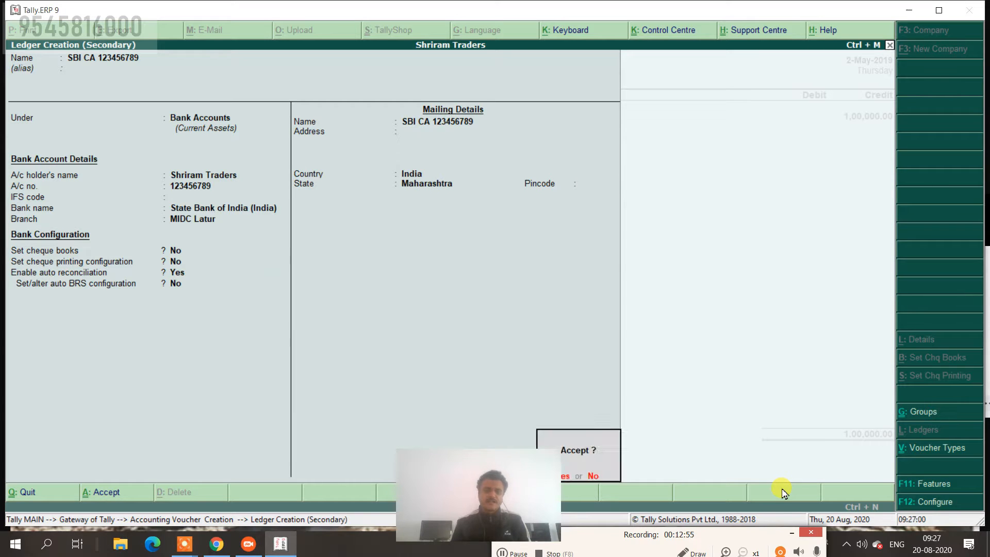
pyautogui.press('Return')
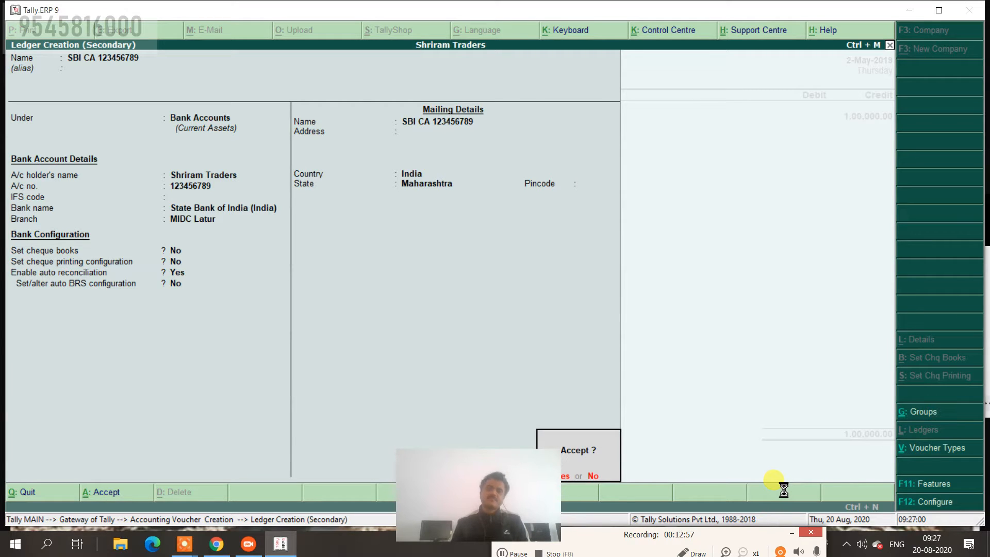
pyautogui.press('Return')
pyautogui.press('Return')
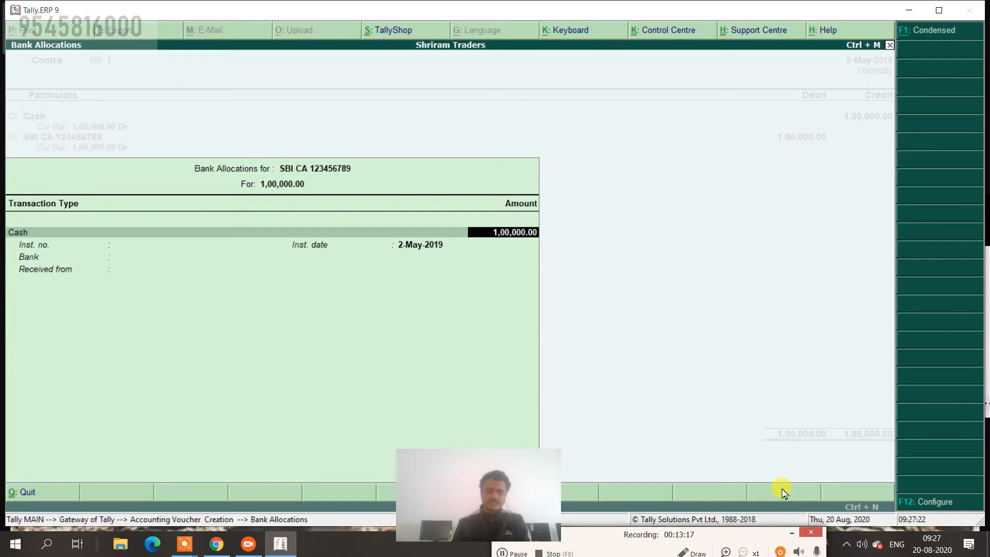
# Choose Cash as the allocation's transaction type and accept 1,00,000.00 to reach denominations.
pyautogui.press('BackSpace')
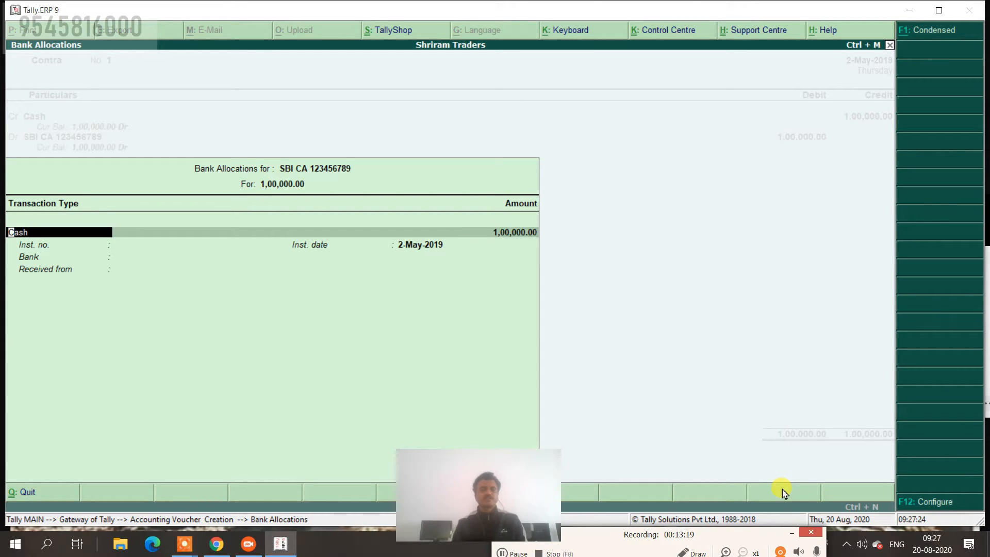
pyautogui.press('space')
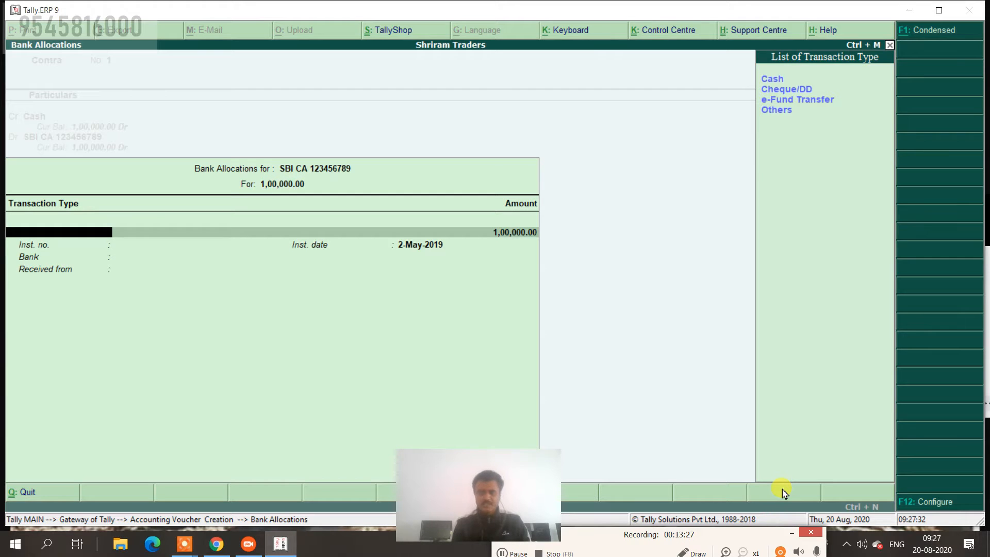
pyautogui.press('Down')
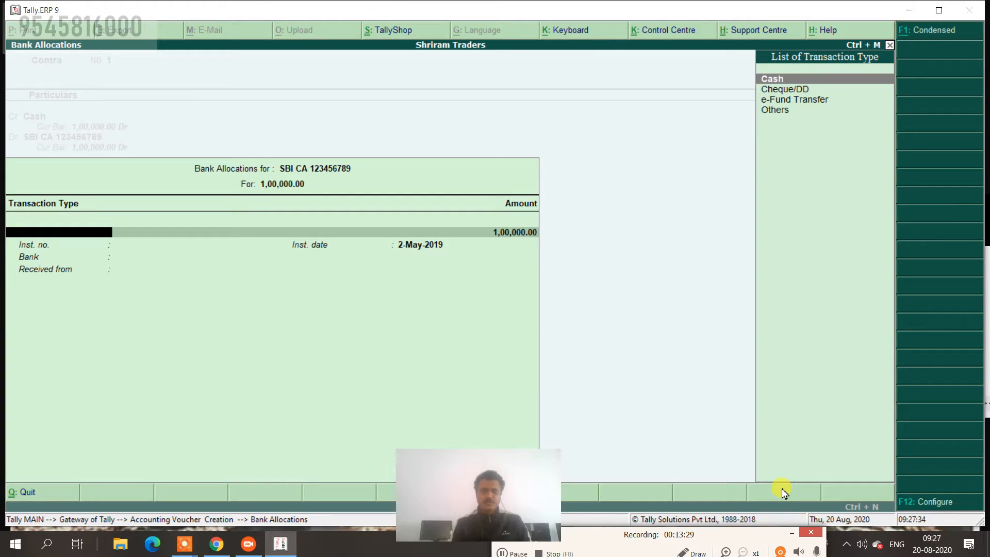
pyautogui.press('Return')
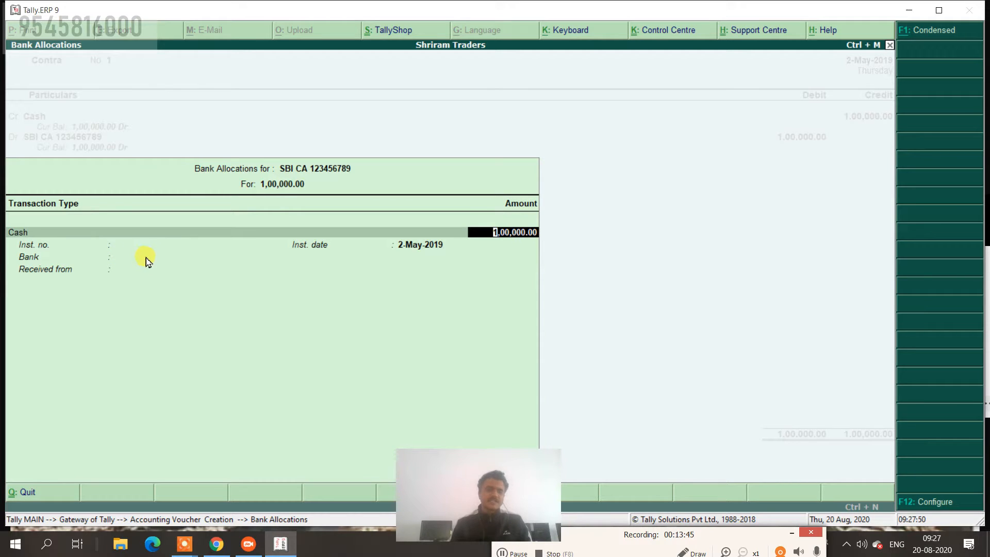
pyautogui.press('Return')
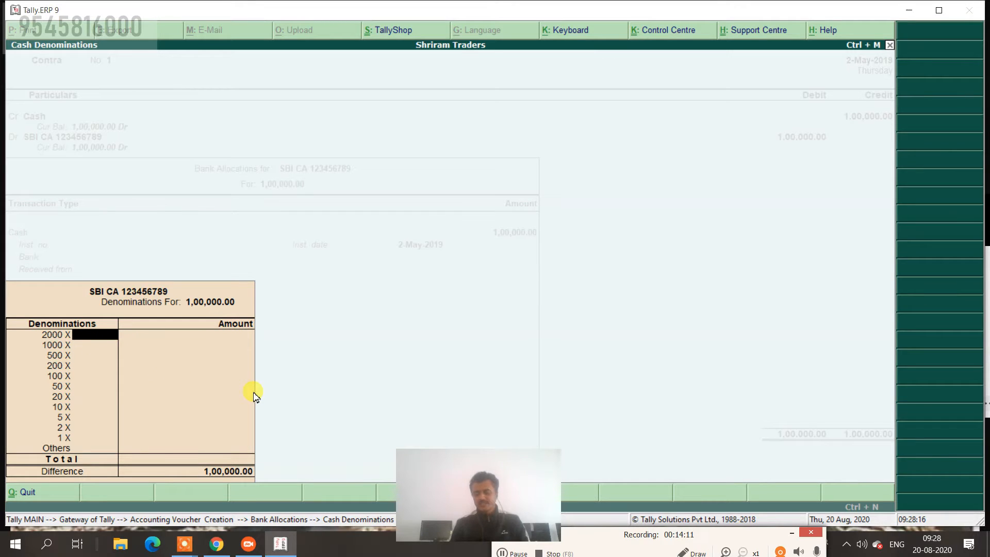
# Enter 2 notes of 2000, 10 of 500, 25 of 200 and 100 of 100.
pyautogui.press('Return')
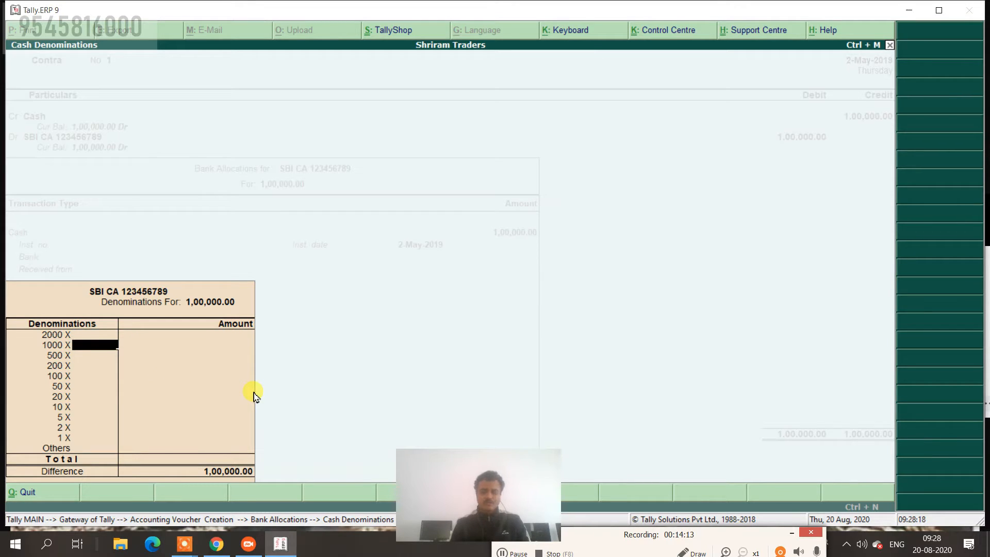
pyautogui.press('Up')
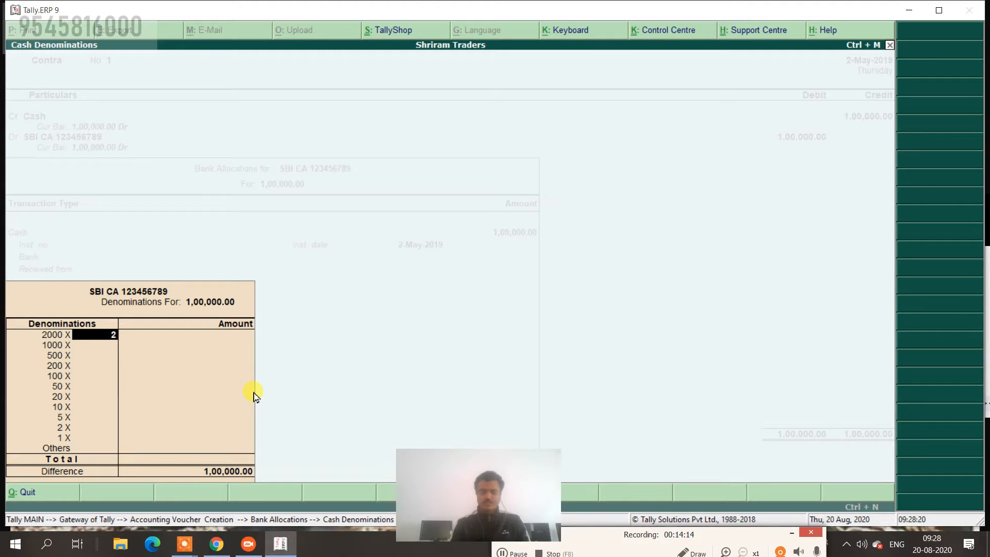
pyautogui.write('2')
pyautogui.press('Return')
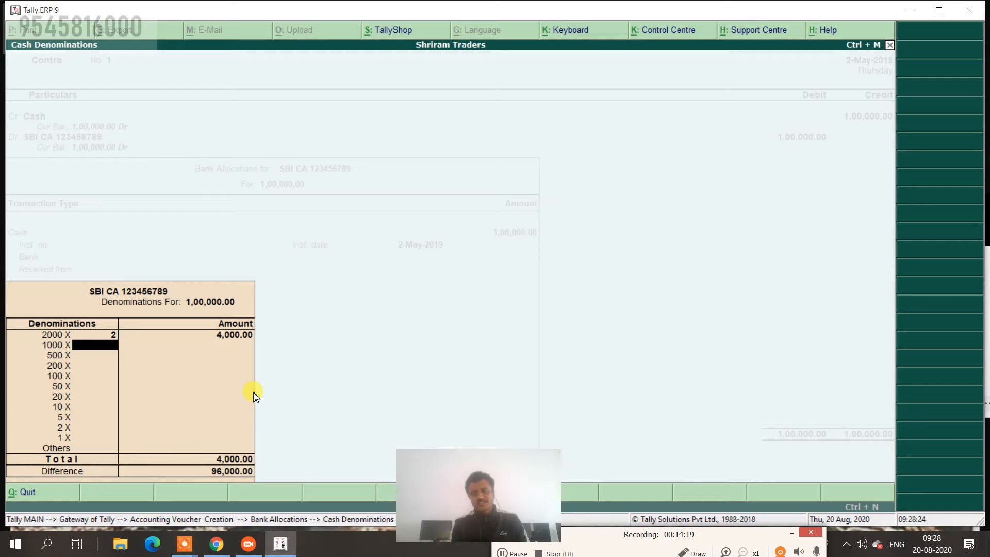
pyautogui.press('Return')
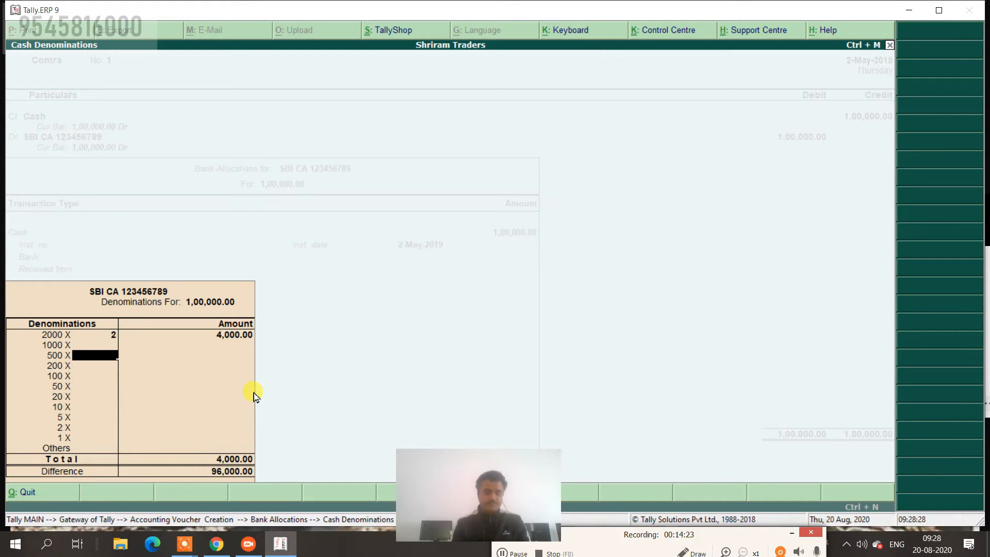
pyautogui.write('10')
pyautogui.press('Return')
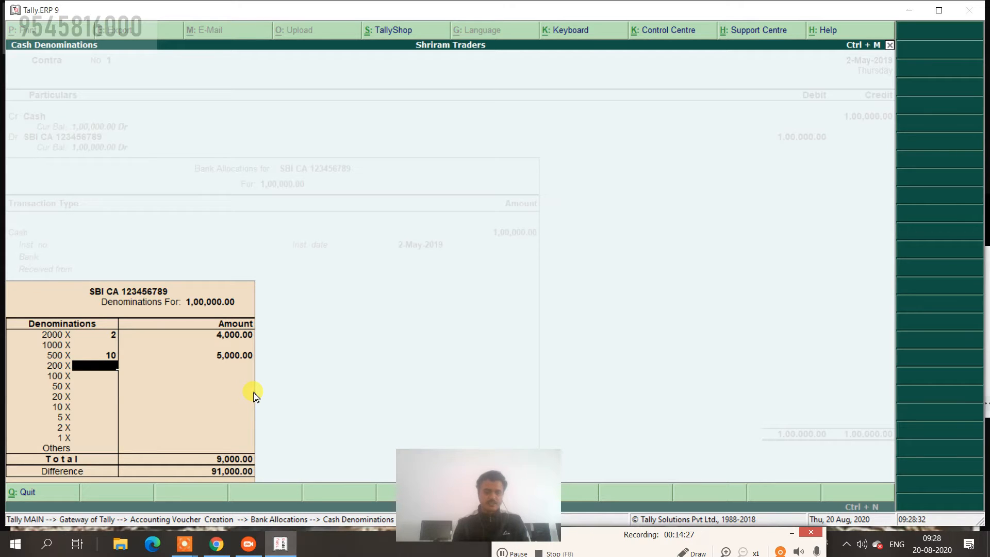
pyautogui.write('25')
pyautogui.press('Return')
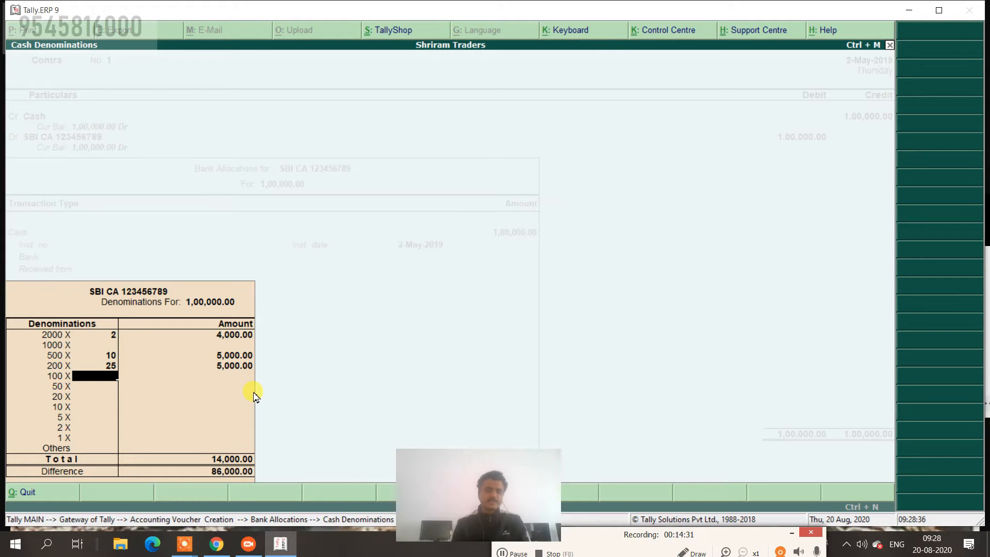
pyautogui.write('100')
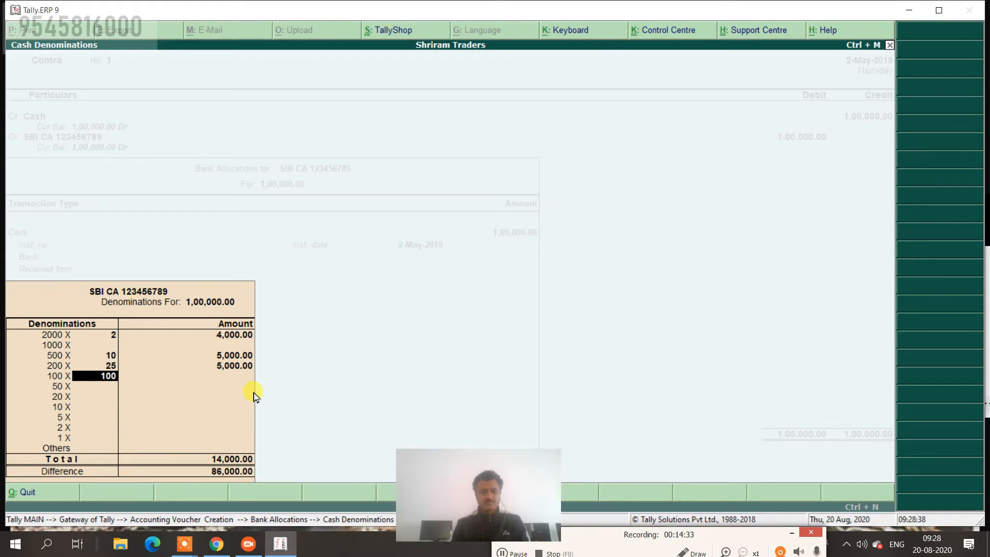
pyautogui.press('Return')
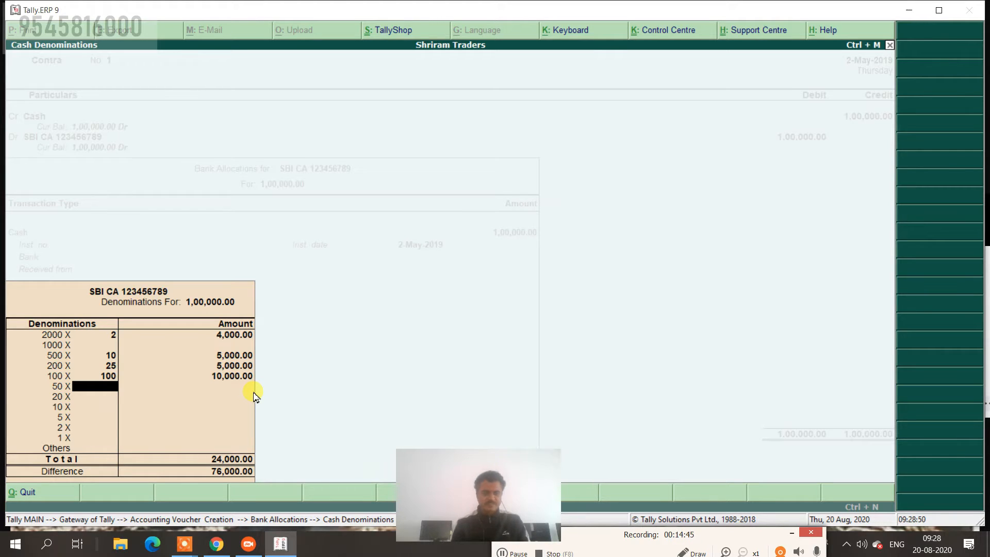
# Correct the 100-rupee note count to 860 to balance 1,00,000.00 and close denominations.
pyautogui.press('Up')
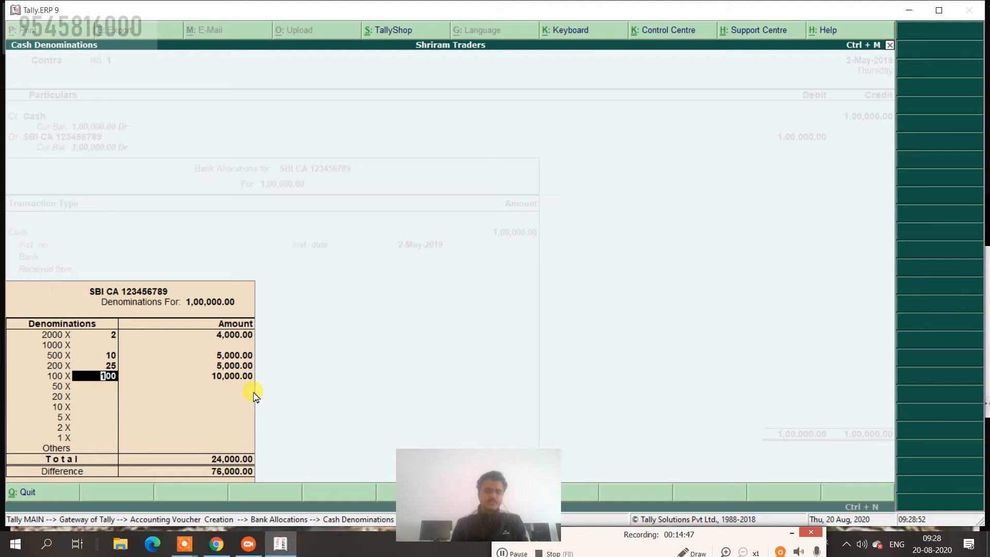
pyautogui.press('Delete')
pyautogui.press('Delete')
pyautogui.press('Delete')
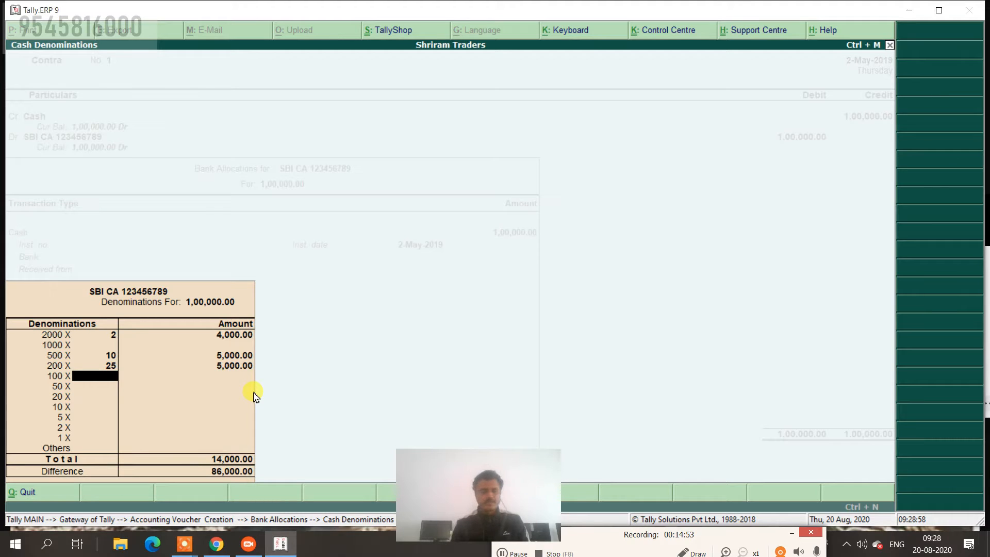
pyautogui.write('86')
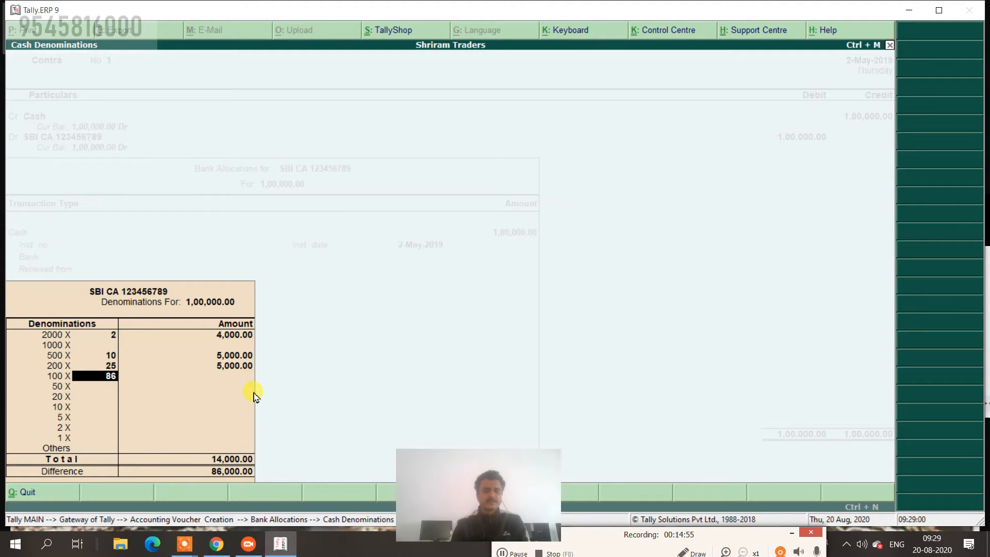
pyautogui.write('0')
pyautogui.press('Return')
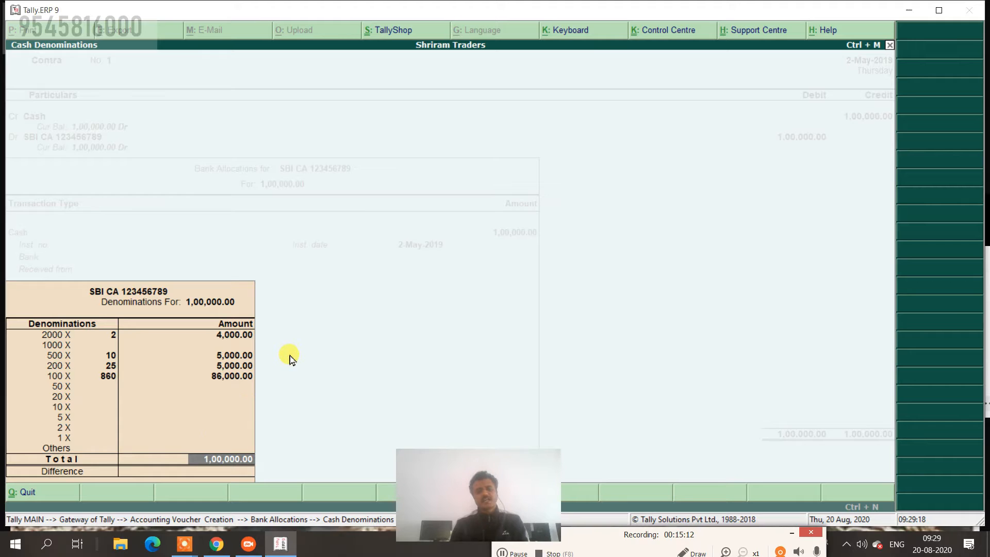
pyautogui.press('Return')
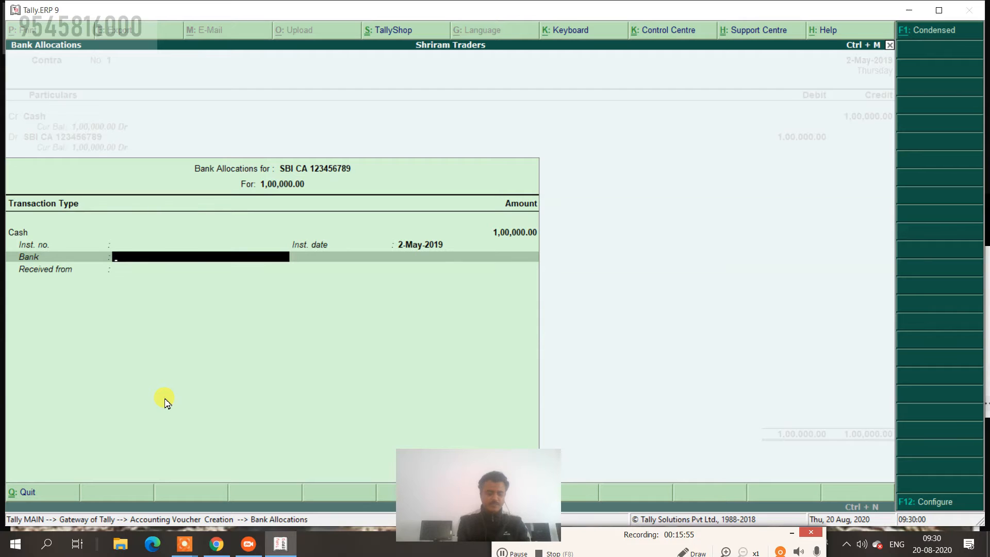
# Search the bank list and pick State Bank of India (India) for the allocation.
pyautogui.write('Pun')
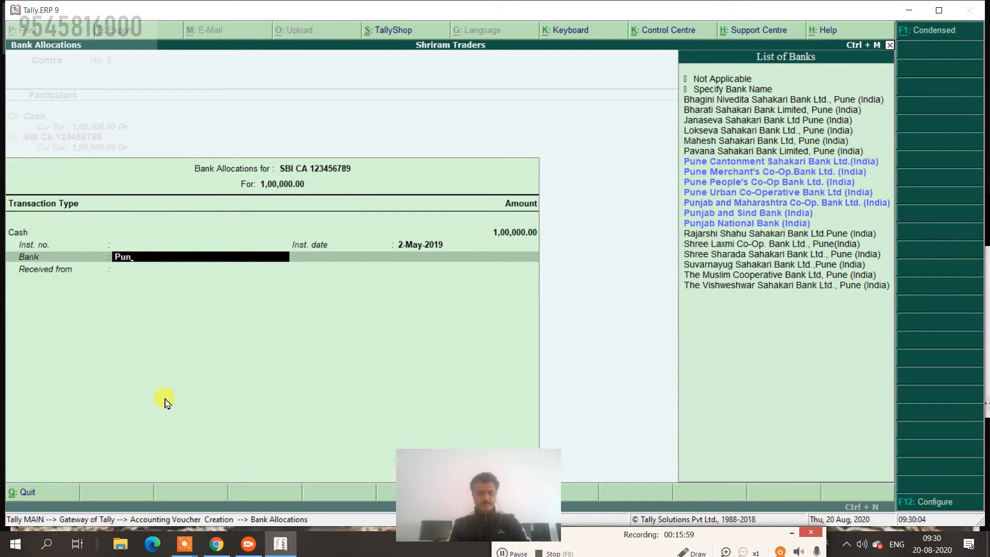
pyautogui.write('e')
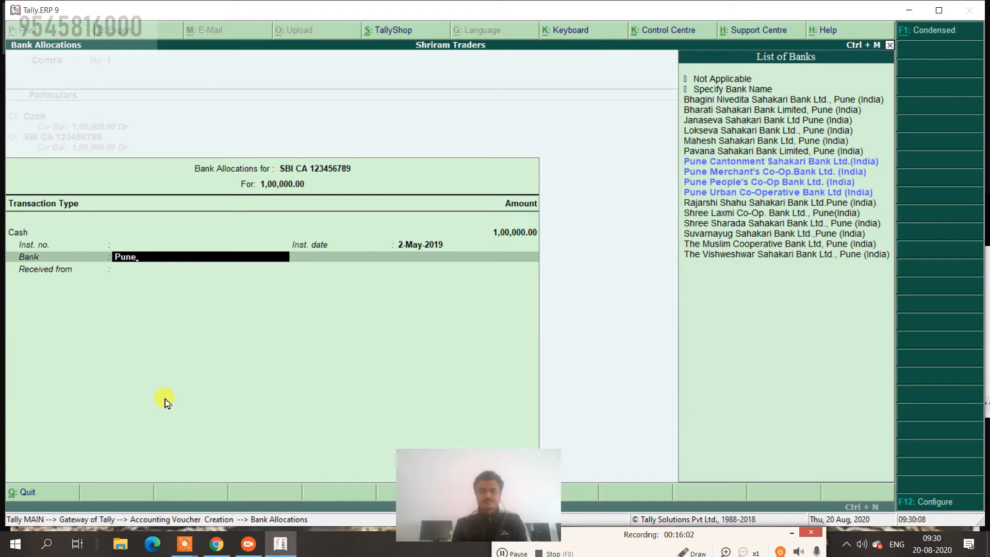
pyautogui.press('BackSpace')
pyautogui.press('BackSpace')
pyautogui.press('BackSpace')
pyautogui.press('BackSpace')
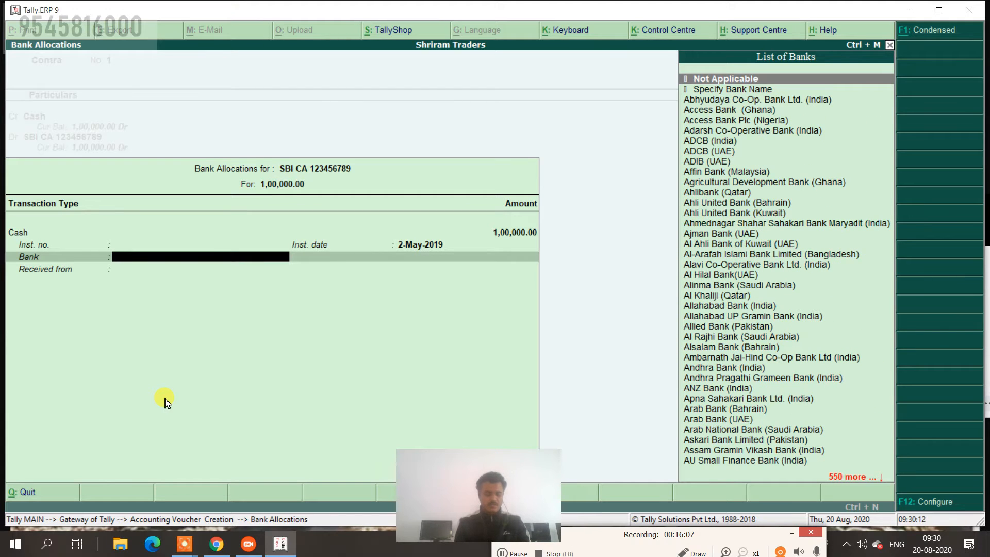
pyautogui.write('S')
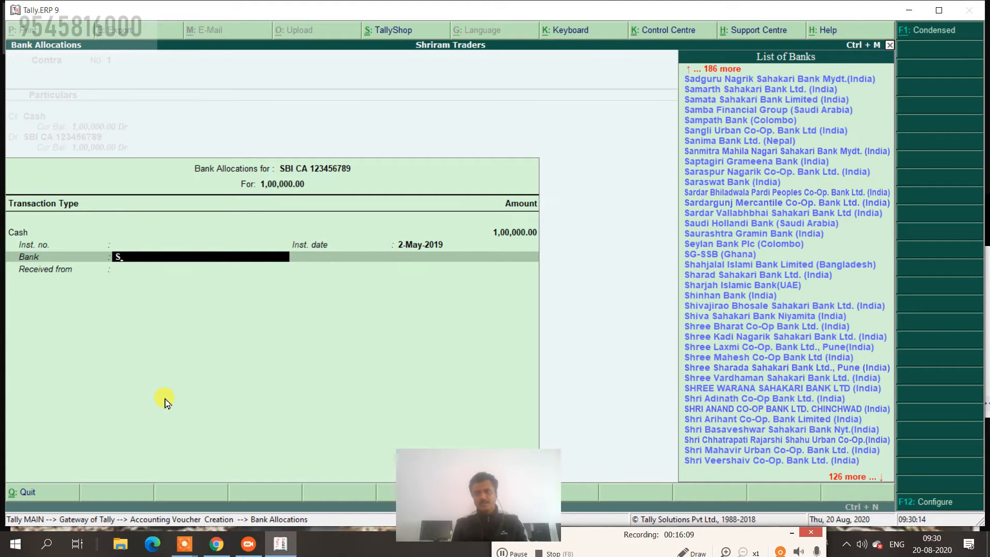
pyautogui.write('at')
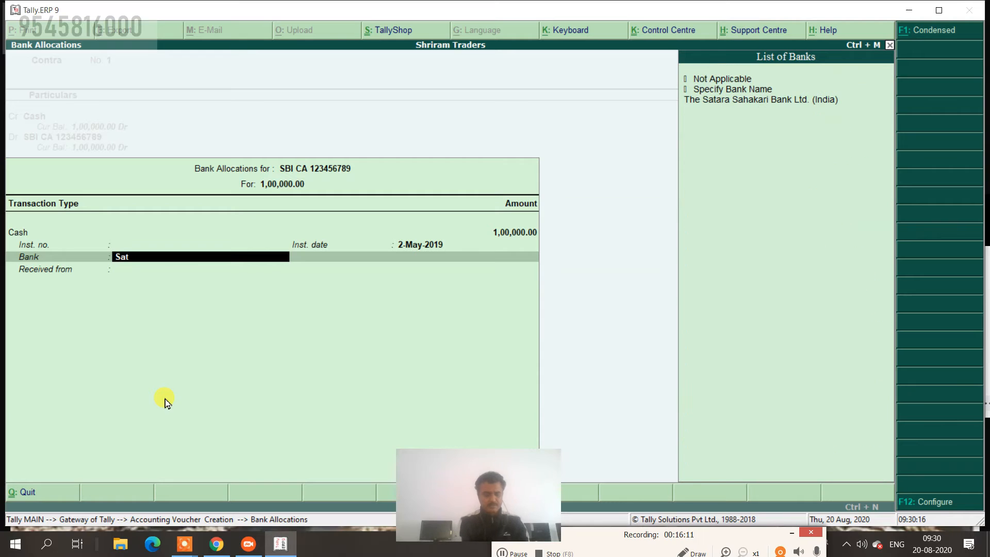
pyautogui.press('BackSpace')
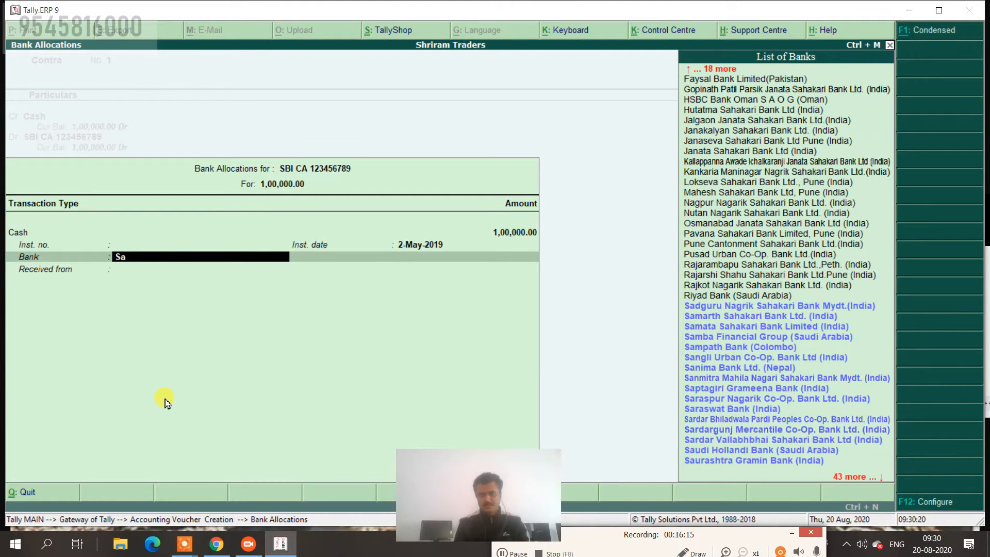
pyautogui.press('Down')
pyautogui.press('Down')
pyautogui.press('Down')
pyautogui.press('Down')
pyautogui.press('Down')
pyautogui.press('Down')
pyautogui.press('Down')
pyautogui.press('Down')
pyautogui.press('Down')
pyautogui.press('Down')
pyautogui.press('Down')
pyautogui.press('Down')
pyautogui.press('Down')
pyautogui.press('Down')
pyautogui.press('Down')
pyautogui.press('Down')
pyautogui.press('Down')
pyautogui.press('Down')
pyautogui.press('Down')
pyautogui.press('Down')
pyautogui.press('Down')
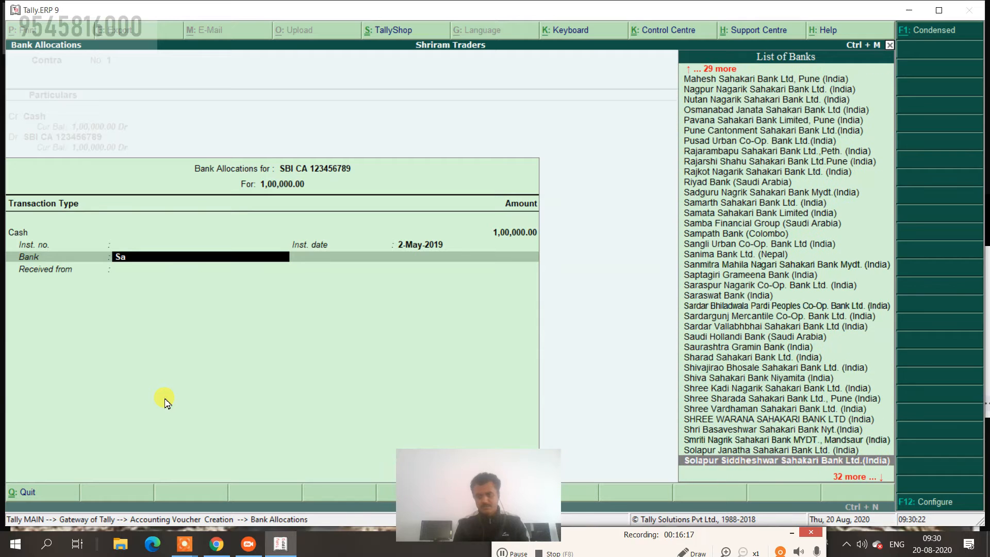
pyautogui.press('BackSpace')
pyautogui.press('Down')
pyautogui.press('Down')
pyautogui.press('Down')
pyautogui.press('Down')
pyautogui.press('Down')
pyautogui.press('Down')
pyautogui.press('Down')
pyautogui.press('Down')
pyautogui.press('Down')
pyautogui.press('Down')
pyautogui.press('Down')
pyautogui.press('Down')
pyautogui.press('Down')
pyautogui.press('Down')
pyautogui.press('Down')
pyautogui.press('Down')
pyautogui.press('Down')
pyautogui.press('Down')
pyautogui.press('Down')
pyautogui.press('Down')
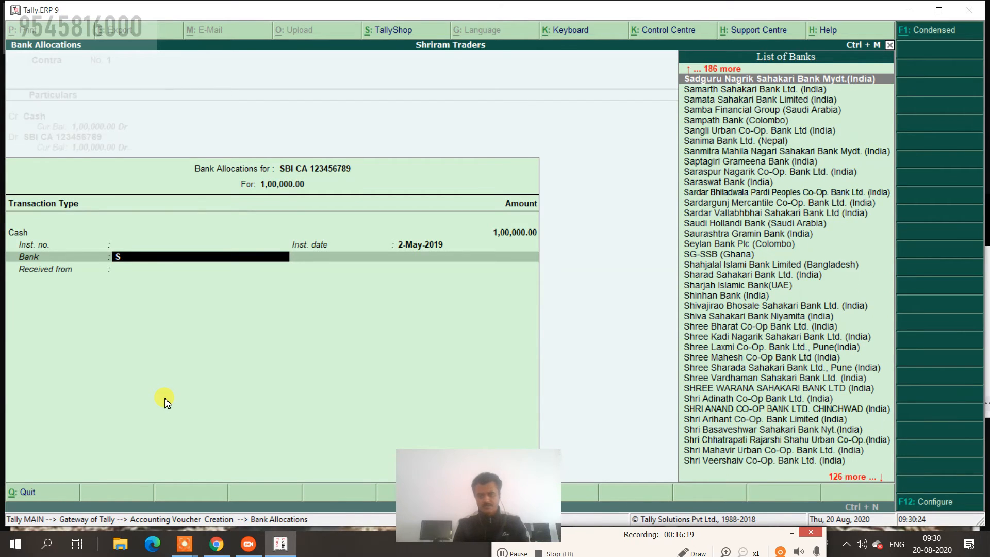
pyautogui.press('Down')
pyautogui.press('Down')
pyautogui.press('Down')
pyautogui.press('Down')
pyautogui.press('Down')
pyautogui.press('Down')
pyautogui.press('Down')
pyautogui.press('Down')
pyautogui.press('Down')
pyautogui.press('Down')
pyautogui.press('Down')
pyautogui.press('Down')
pyautogui.press('Down')
pyautogui.press('Down')
pyautogui.press('Down')
pyautogui.press('Down')
pyautogui.press('Down')
pyautogui.press('Down')
pyautogui.press('Down')
pyautogui.press('Down')
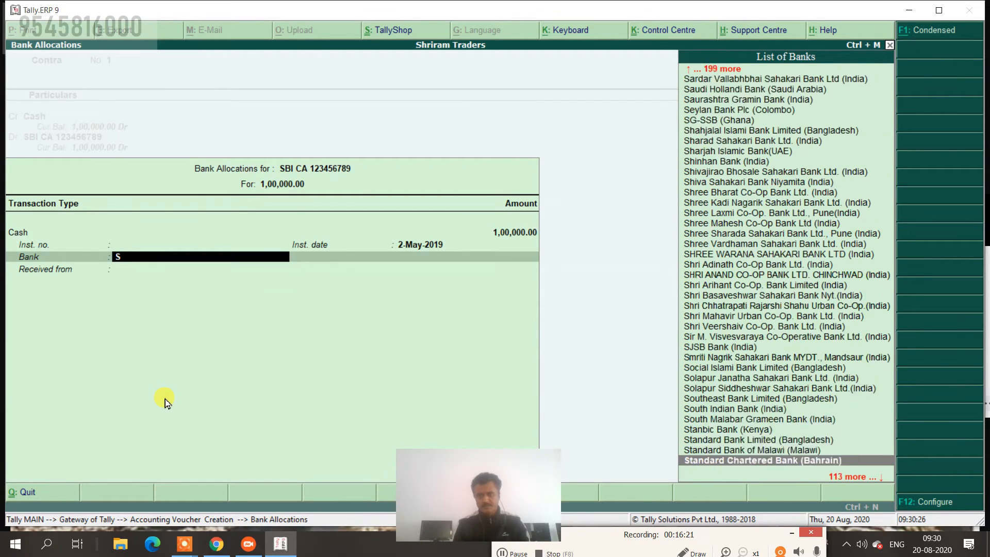
pyautogui.press('Down')
pyautogui.press('Down')
pyautogui.press('Down')
pyautogui.press('Down')
pyautogui.press('Down')
pyautogui.press('Down')
pyautogui.press('Down')
pyautogui.press('Down')
pyautogui.press('Down')
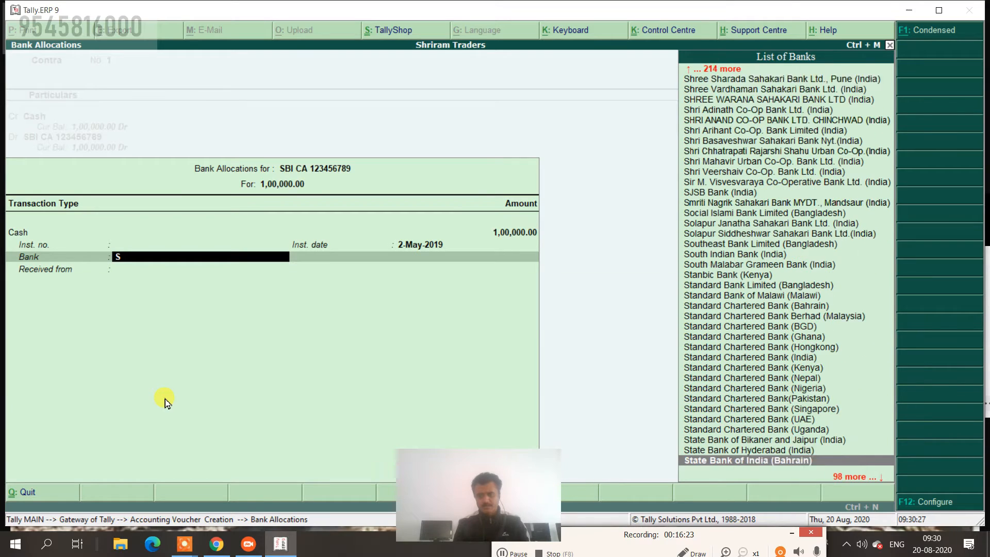
pyautogui.press('Up')
pyautogui.press('Up')
pyautogui.press('Up')
pyautogui.press('Up')
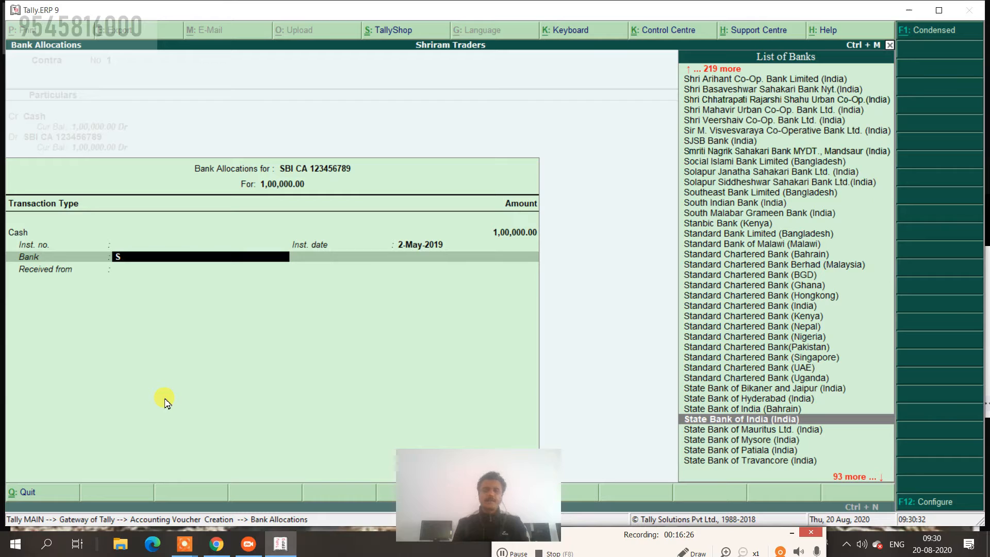
pyautogui.press('Return')
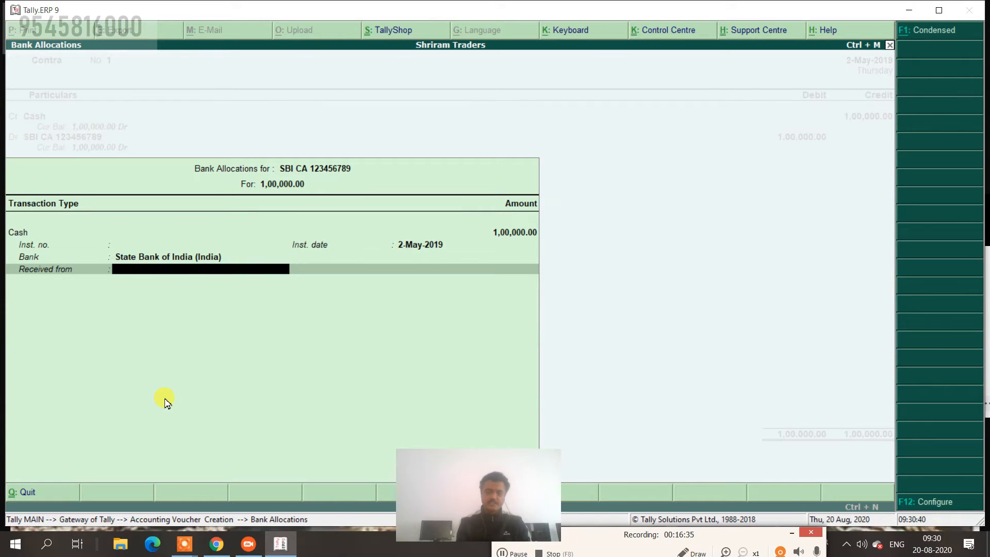
# Change the allocation's bank to Not Applicable and return to the contra voucher.
pyautogui.press('BackSpace')
pyautogui.press('Return')
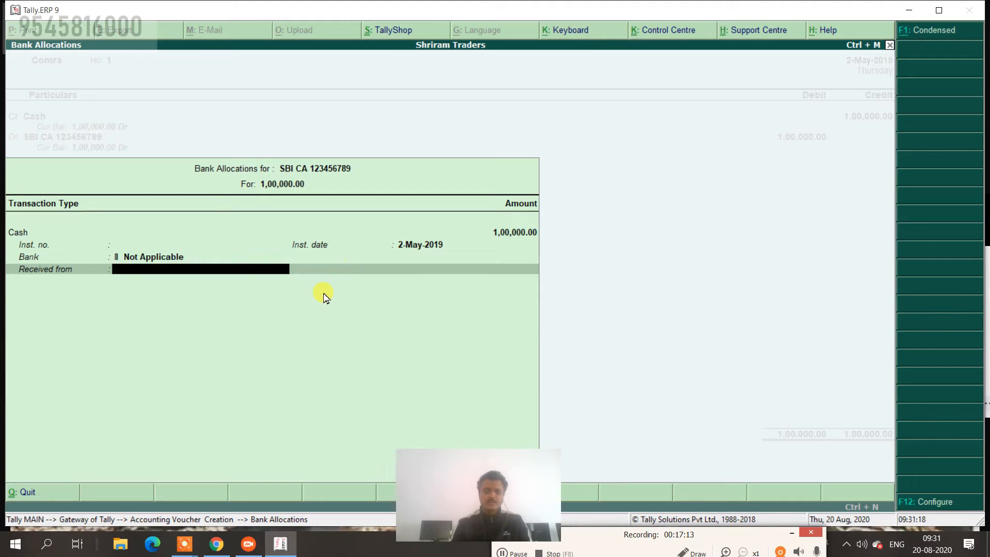
pyautogui.press('Return')
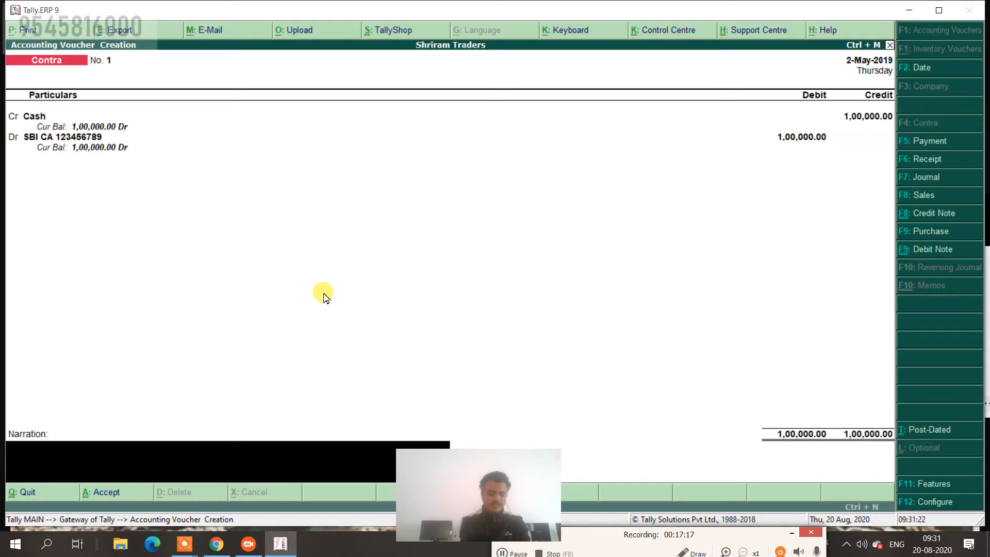
# Enter the narration 'open a bank a/c' and accept contra voucher No. 1.
pyautogui.write('open a b')
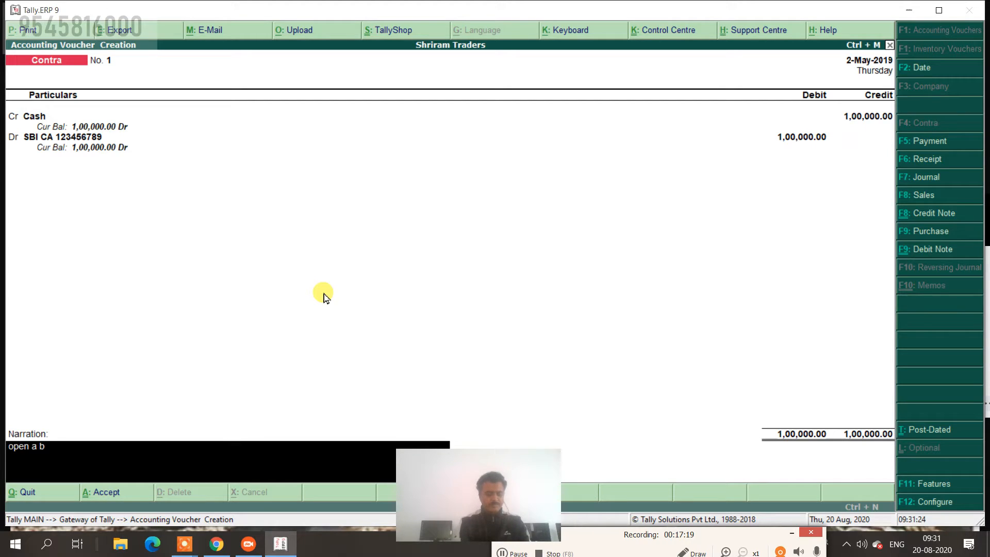
pyautogui.write('ank a/c')
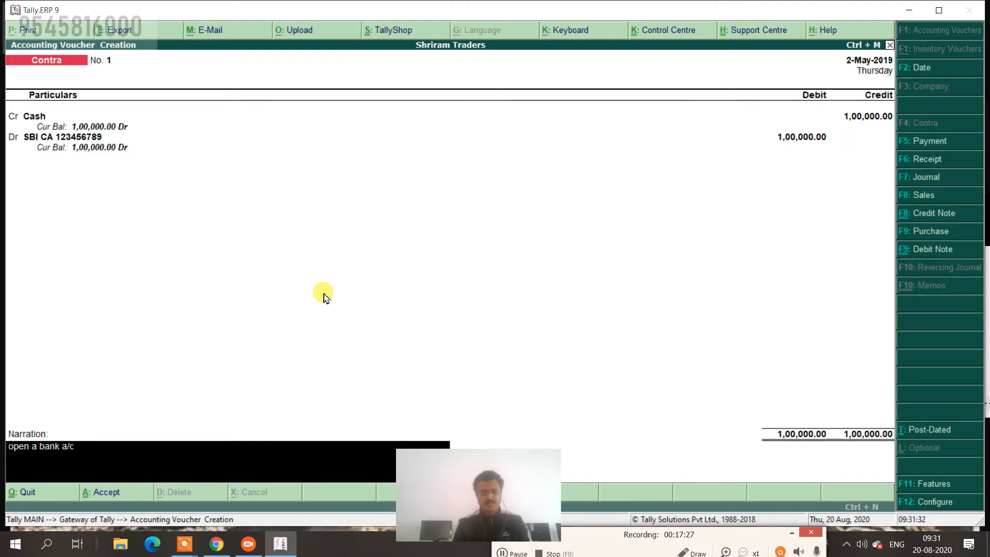
pyautogui.press('Return')
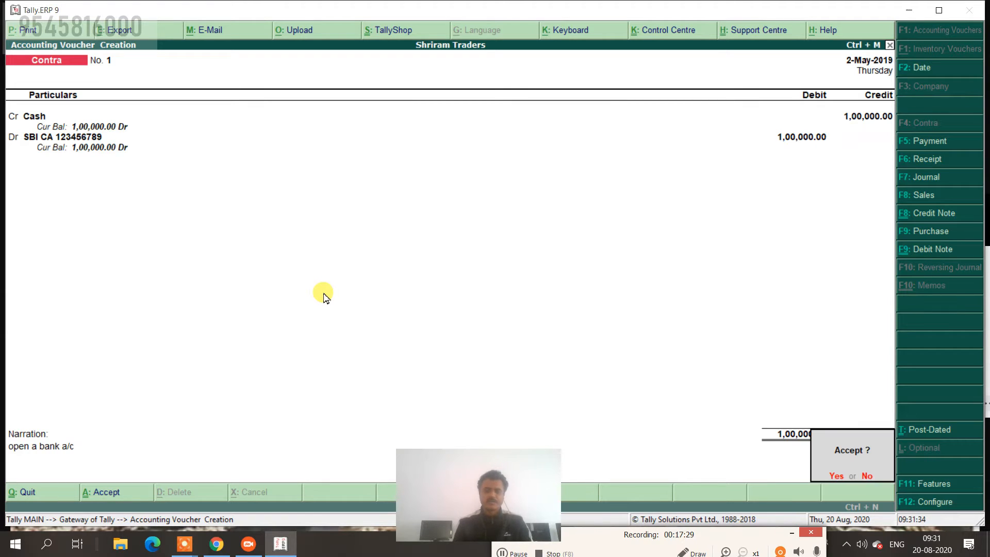
pyautogui.press('Return')
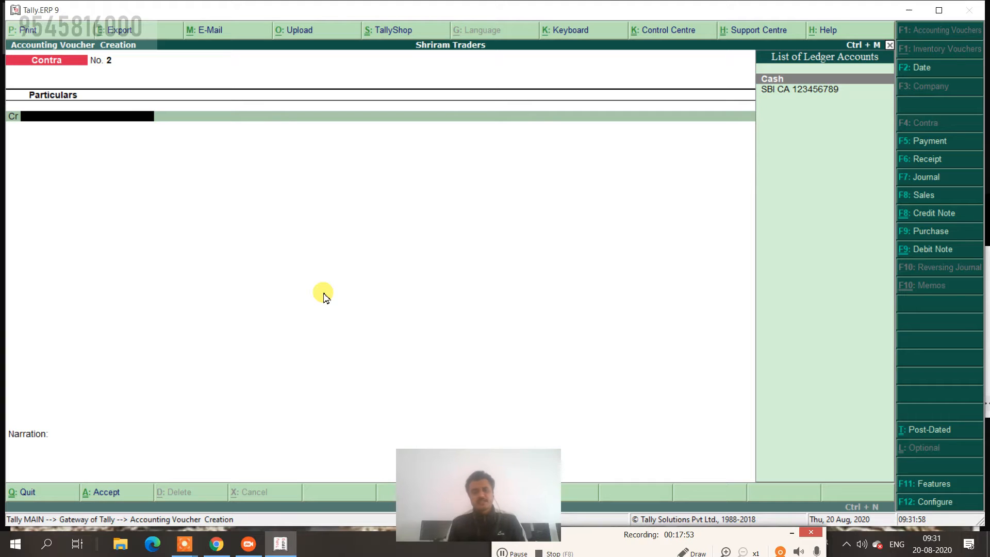
# Change contra voucher No. 2's date to 2-Jun-2019 by entering 2-6.
pyautogui.click(927, 67)
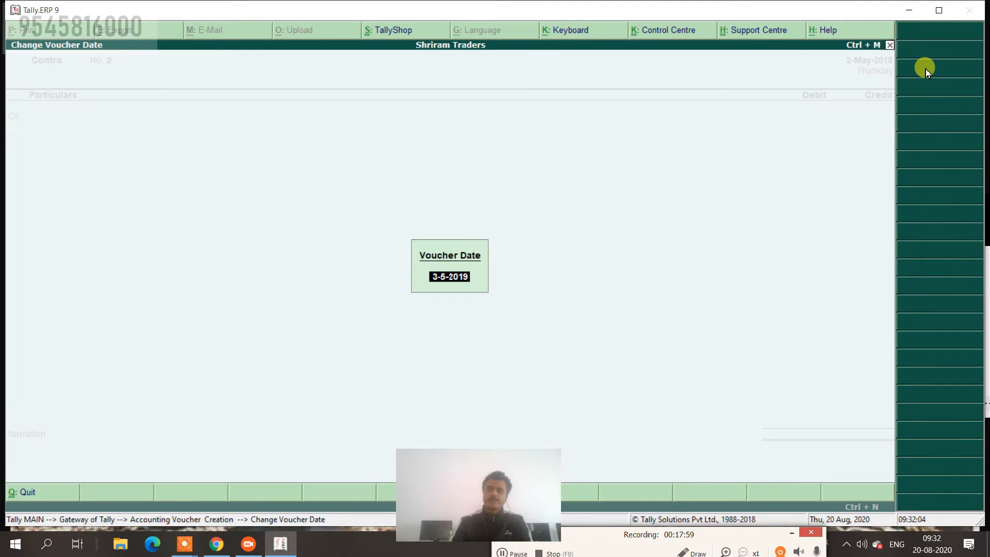
pyautogui.write('2-6')
pyautogui.press('Return')
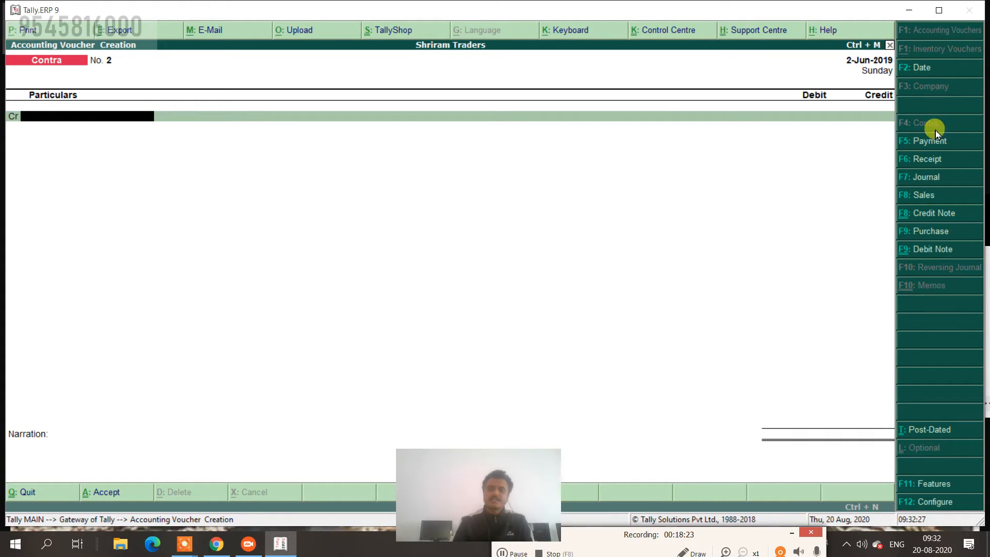
# Switch to a Journal voucher and bring up its F12 configuration.
pyautogui.click(940, 178)
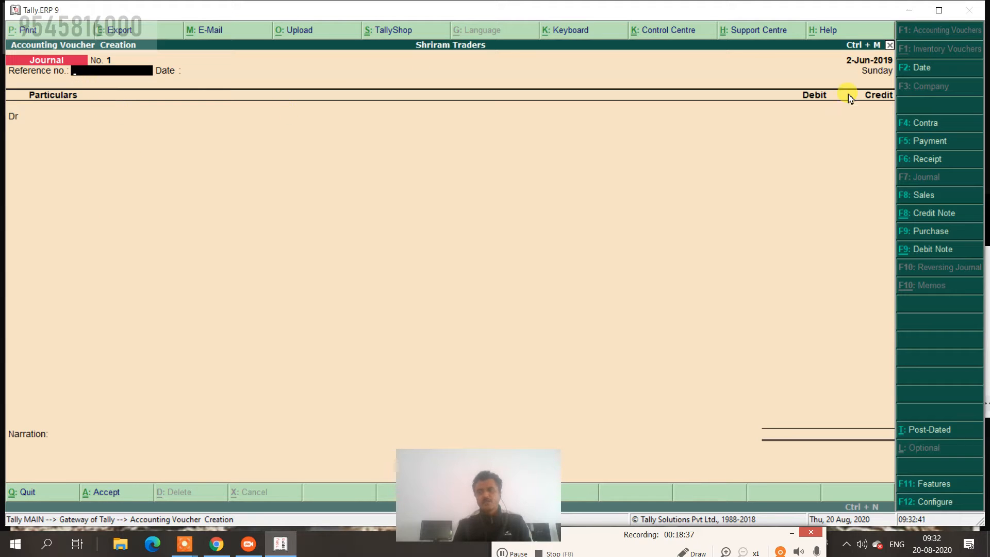
pyautogui.click(926, 502)
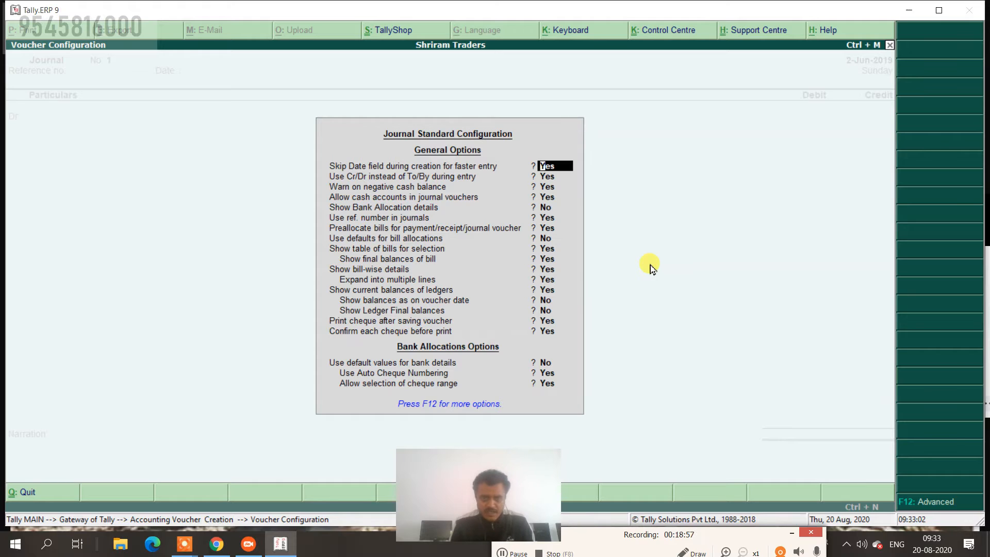
# Turn 'Use ref. number in journals' off, then reconfigure it back to Yes and accept.
pyautogui.press('Down')
pyautogui.press('Down')
pyautogui.press('Down')
pyautogui.press('Down')
pyautogui.press('Down')
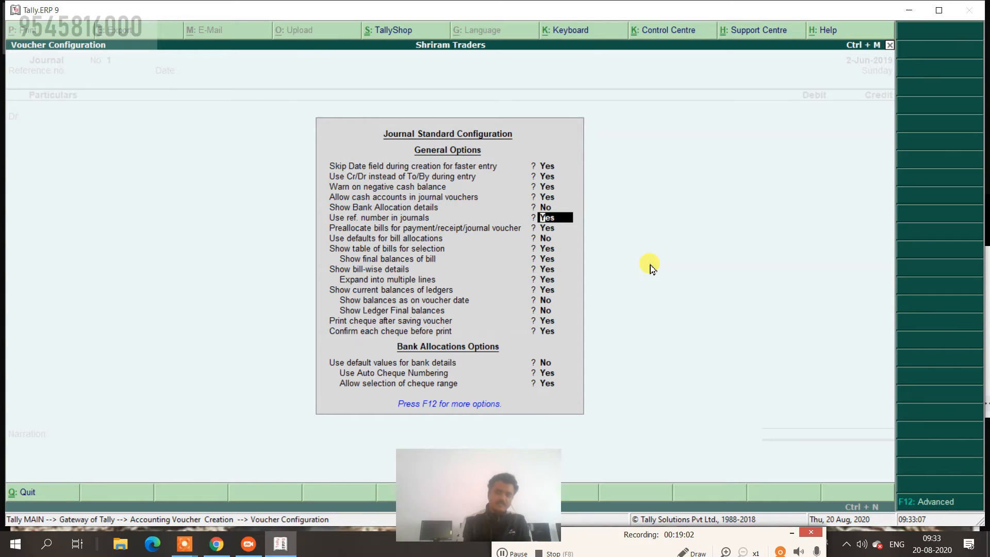
pyautogui.press('n')
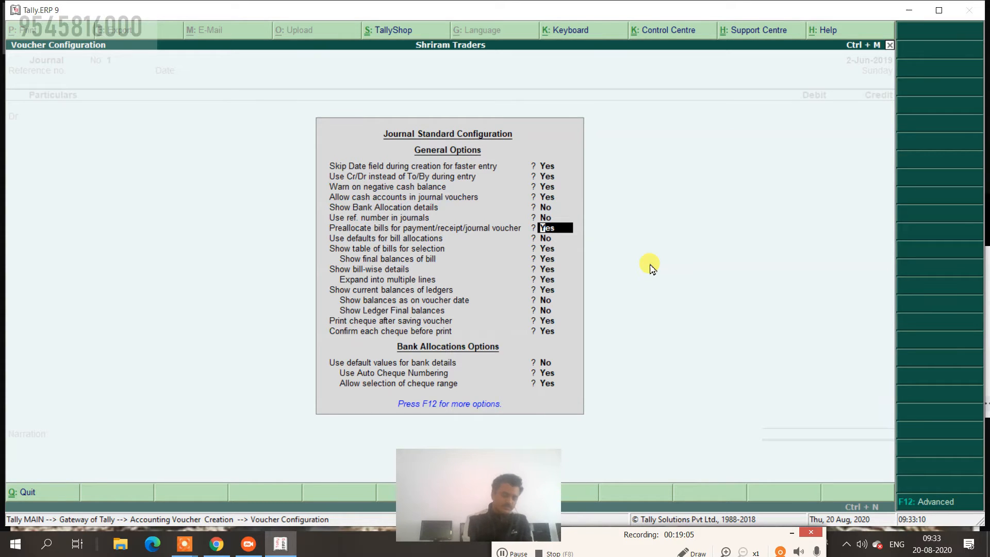
pyautogui.hotkey('ctrl', 'a')
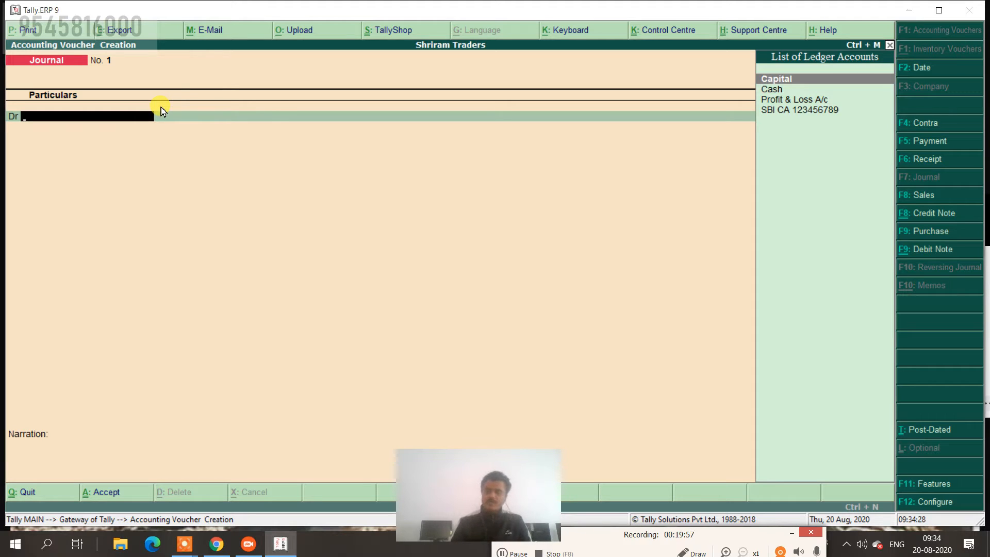
pyautogui.click(940, 508)
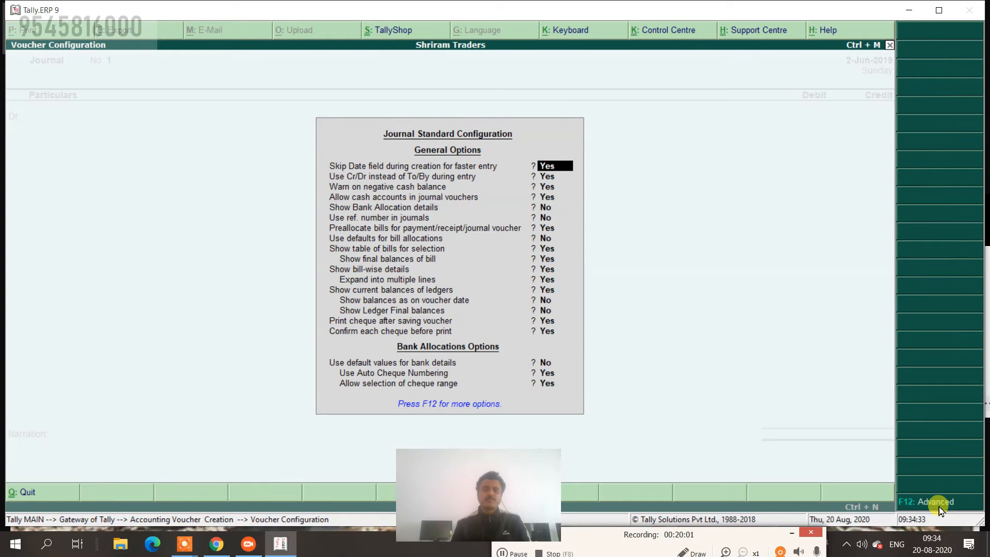
pyautogui.press('Return')
pyautogui.press('Return')
pyautogui.press('Return')
pyautogui.press('Return')
pyautogui.press('Return')
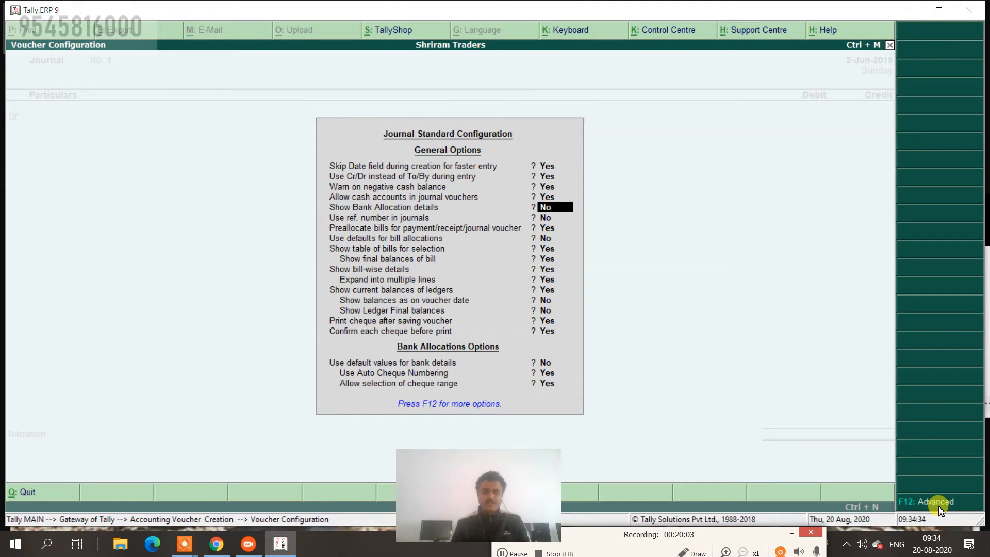
pyautogui.write('y')
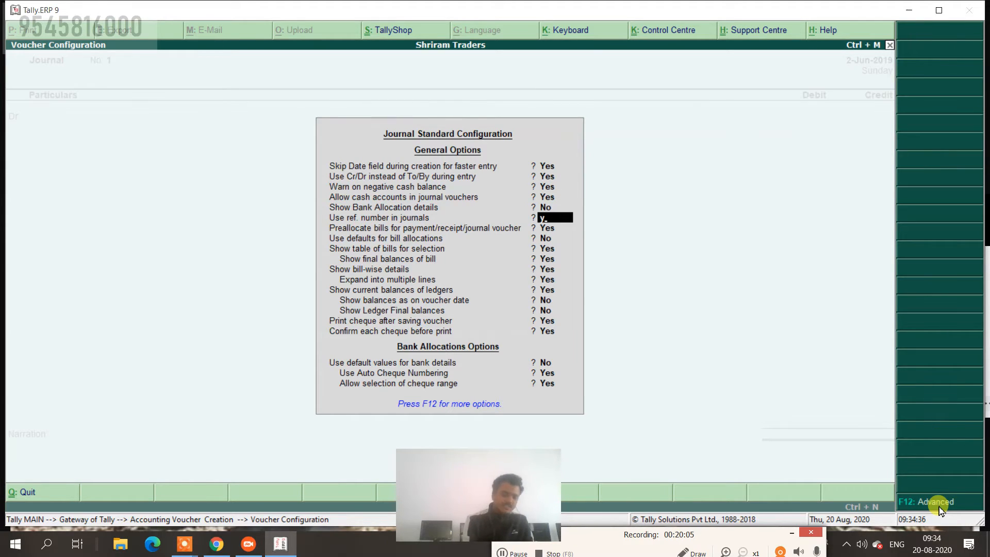
pyautogui.hotkey('ctrl', 'a')
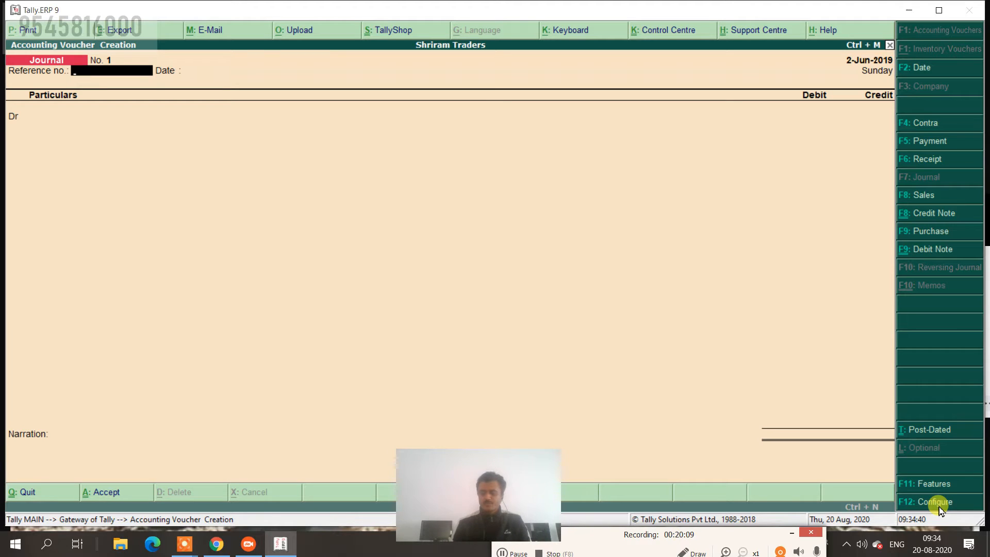
# Give Journal No. 1 reference number 212 and keep the date 2-Jun-2019.
pyautogui.write('212')
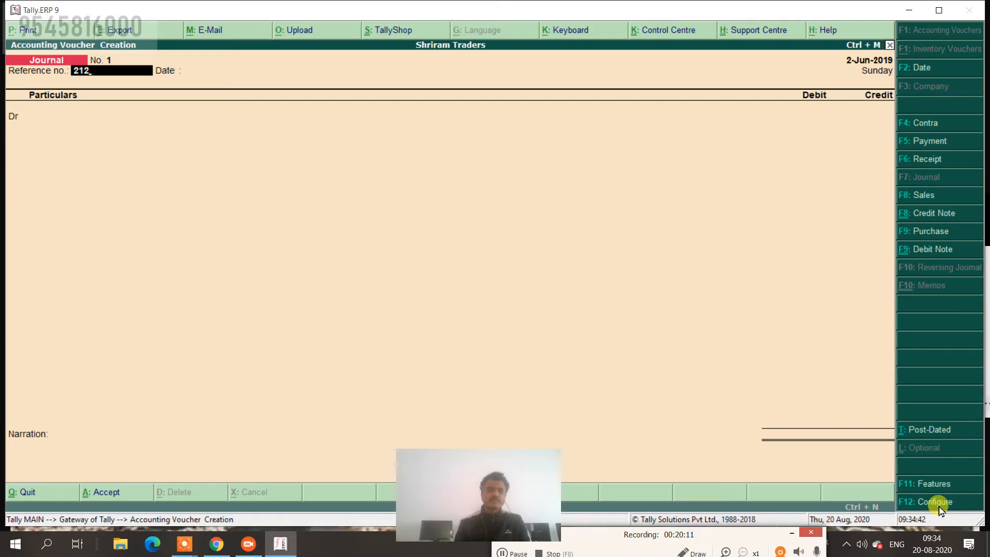
pyautogui.press('Return')
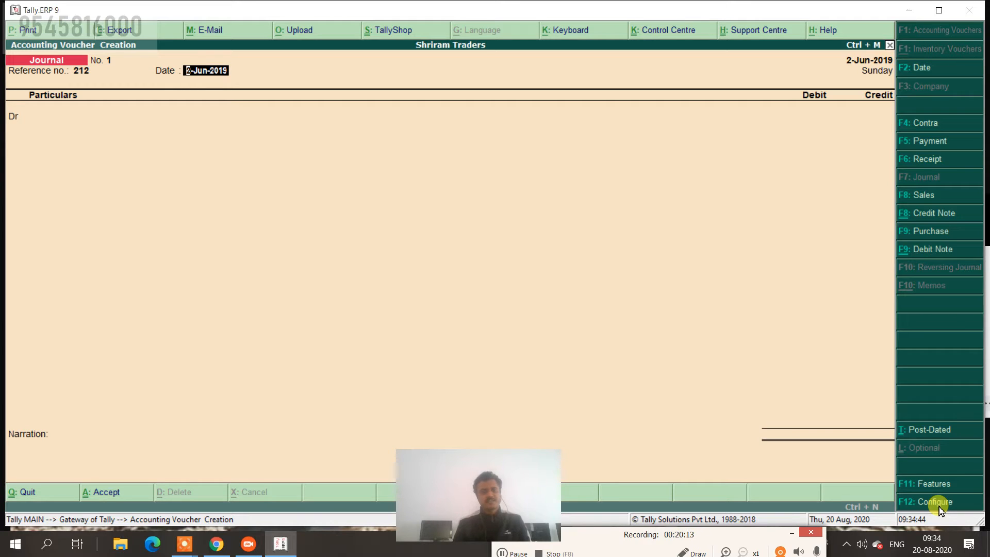
pyautogui.press('Return')
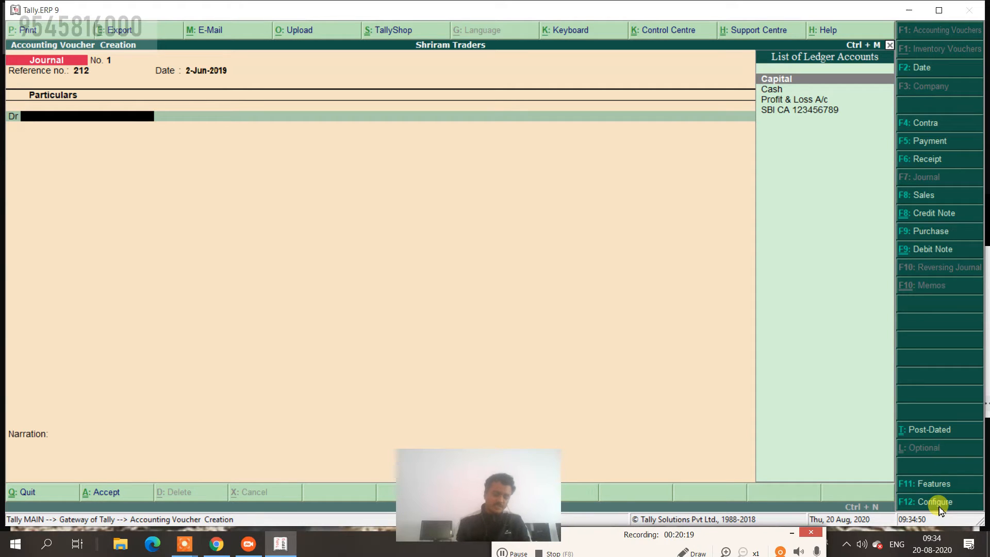
# Create a new Furniture ledger under Fixed Assets from the debit line.
pyautogui.hotkey('alt', 'c')
pyautogui.write('F')
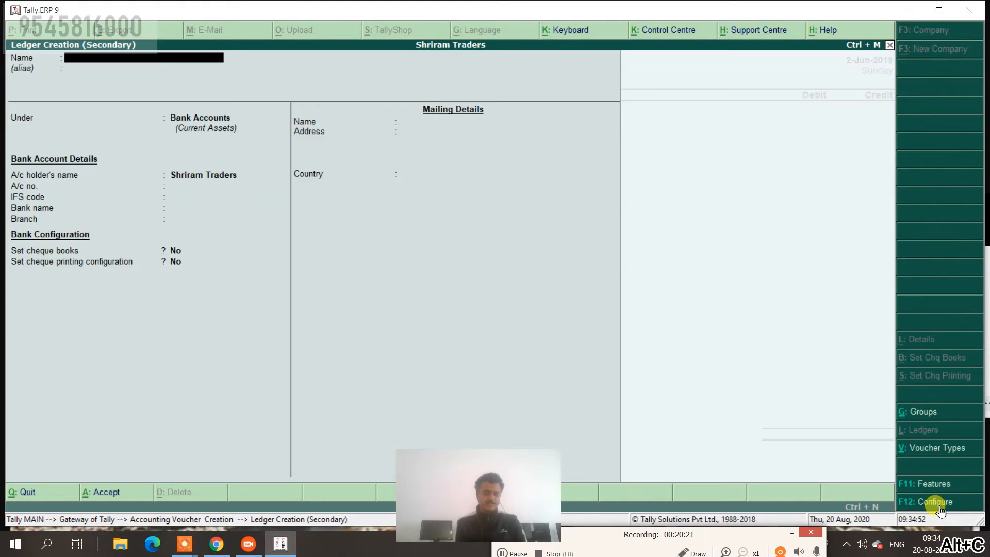
pyautogui.write('urniture')
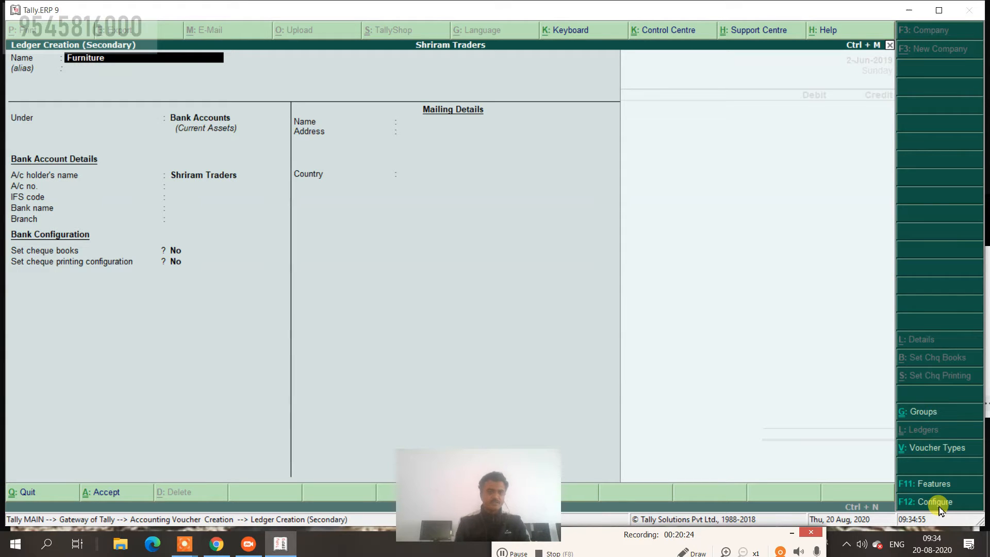
pyautogui.press('Return')
pyautogui.press('Return')
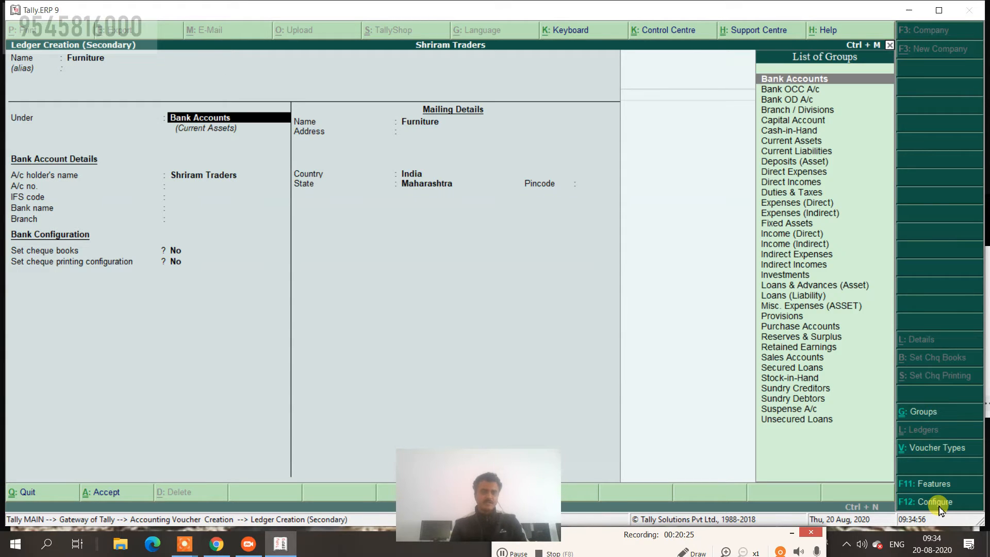
pyautogui.write('Pur')
pyautogui.press('Return')
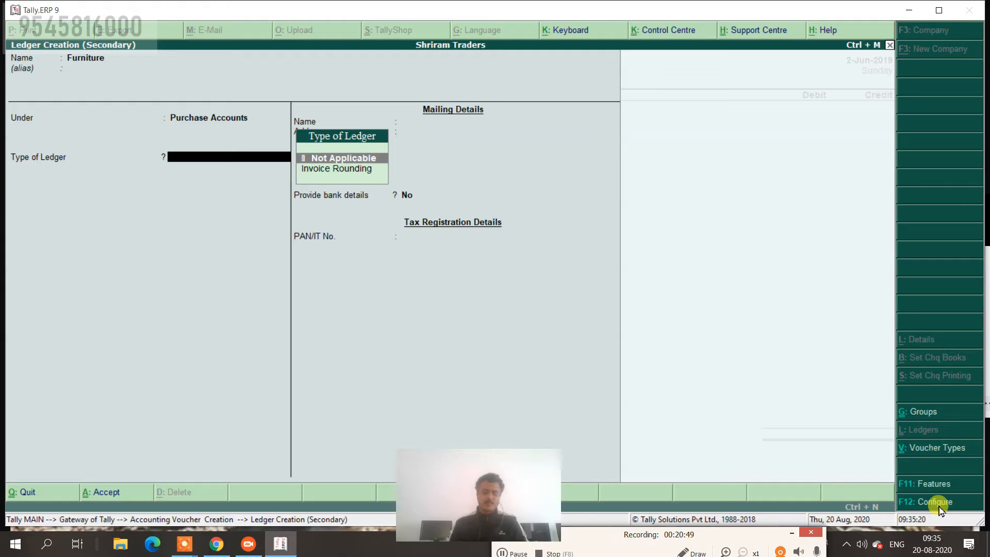
pyautogui.press('BackSpace')
pyautogui.write('F')
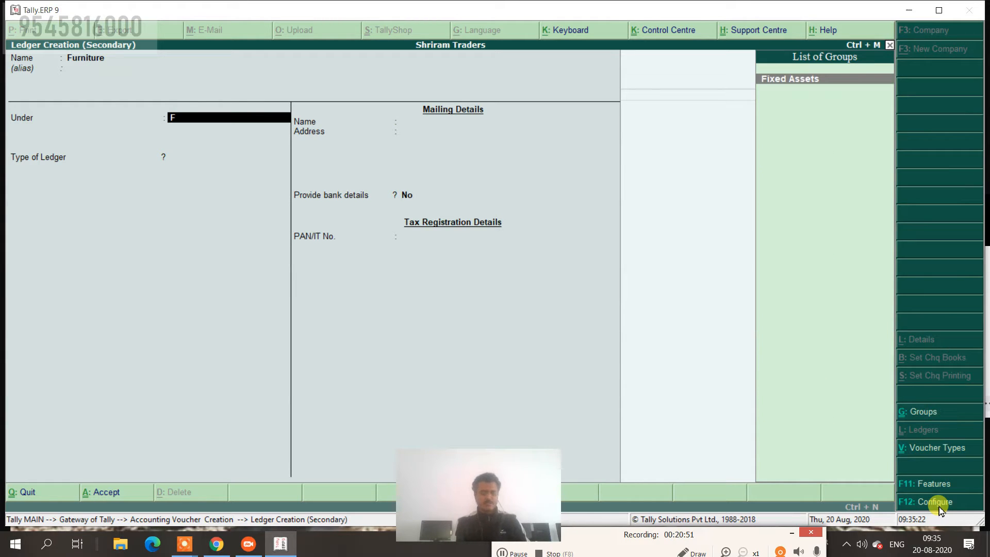
pyautogui.press('Return')
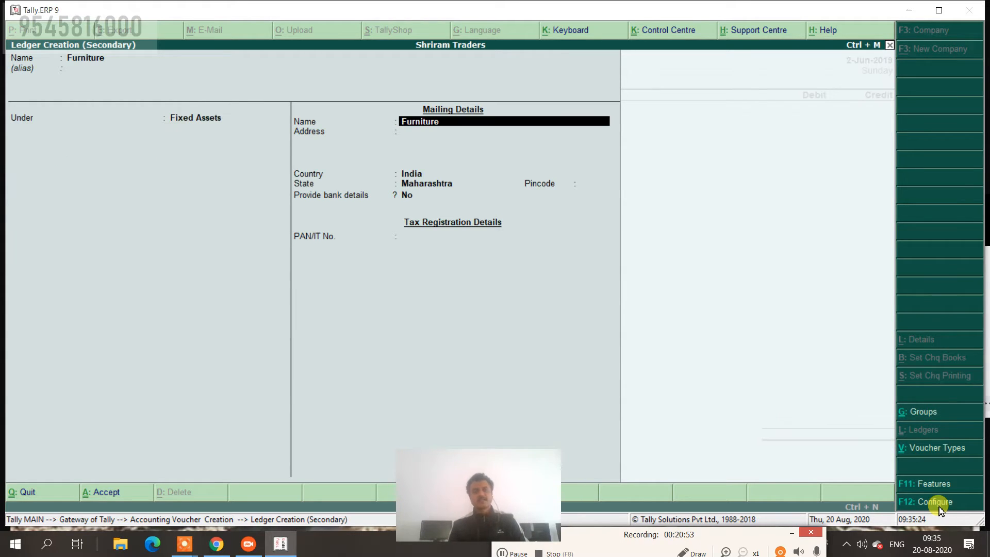
pyautogui.press('Return')
pyautogui.press('Return')
pyautogui.press('Return')
pyautogui.press('Return')
pyautogui.press('Return')
pyautogui.press('Return')
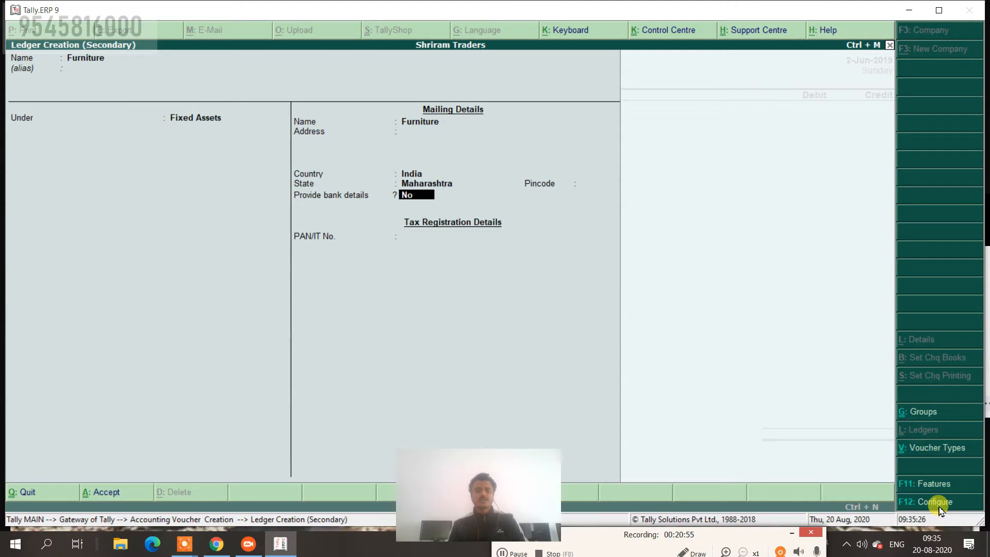
pyautogui.press('Return')
pyautogui.press('Return')
pyautogui.press('Return')
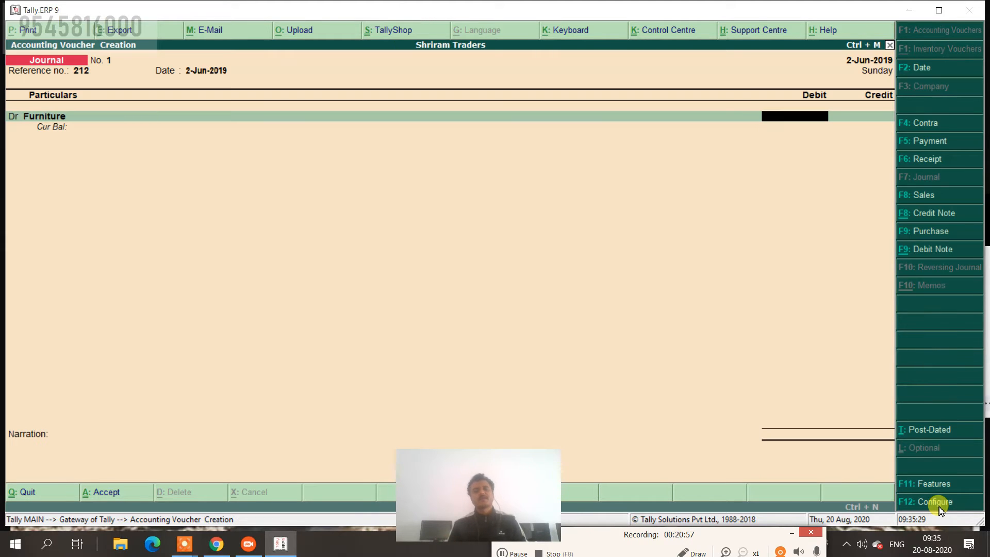
# Debit Furniture 25000 in the journal.
pyautogui.write('25000')
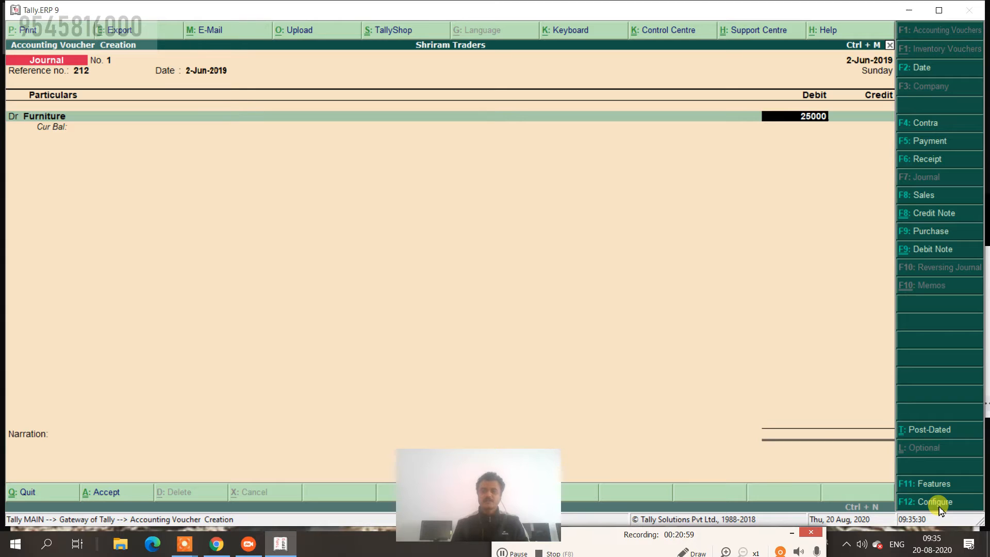
pyautogui.press('Return')
pyautogui.press('Return')
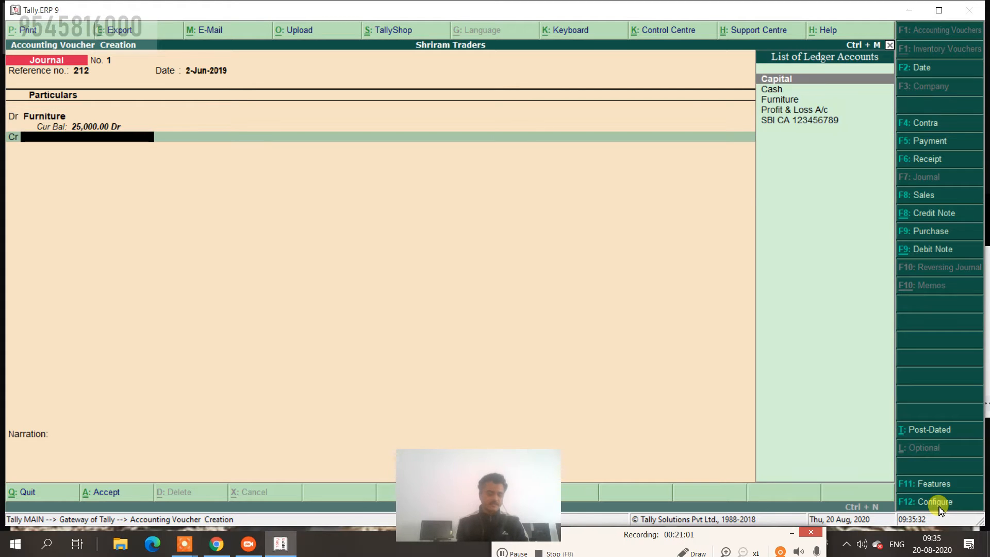
pyautogui.hotkey('alt', 'c')
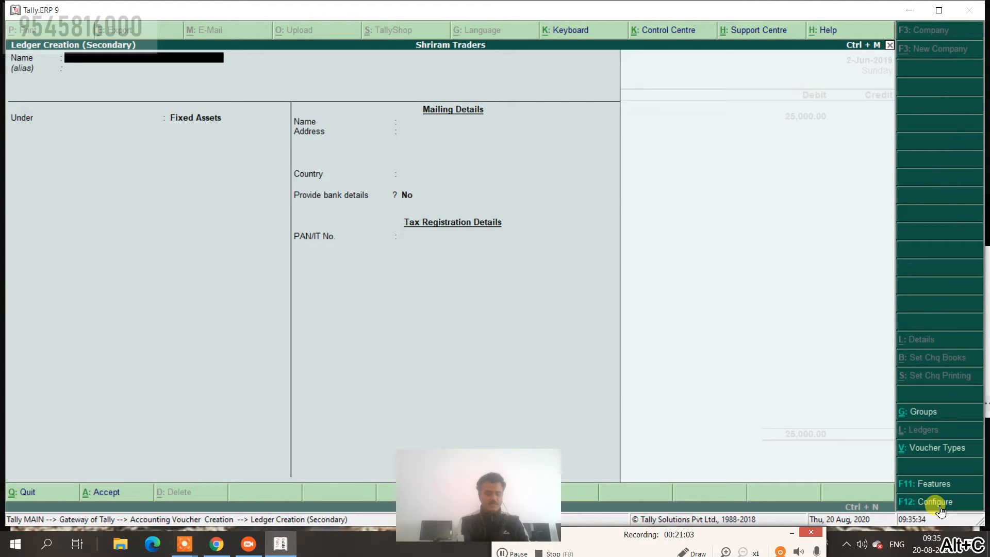
# Name the new ledger Rama Furniture under Sundry Creditors and open Accounting Features for bill-by-bill.
pyautogui.write('Rama Fu')
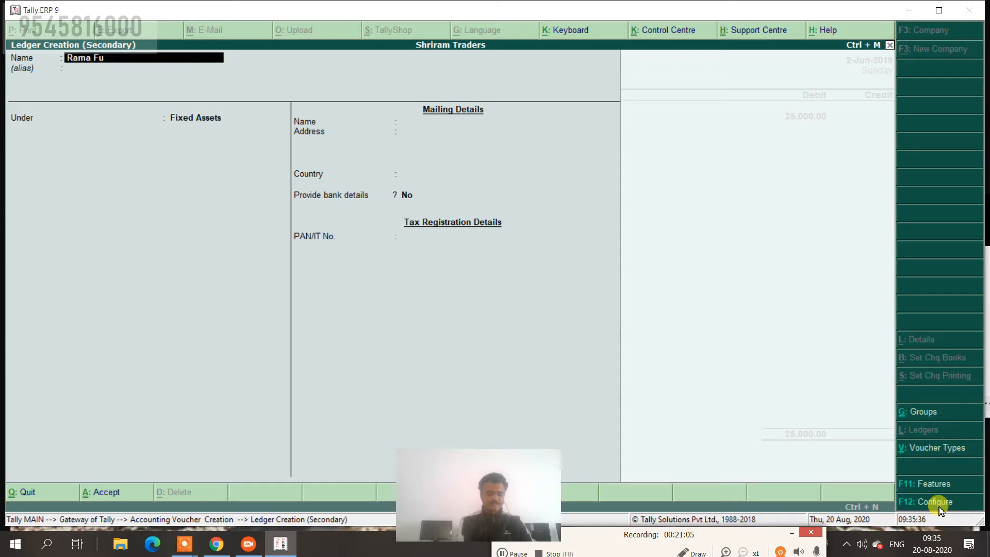
pyautogui.write('rniture')
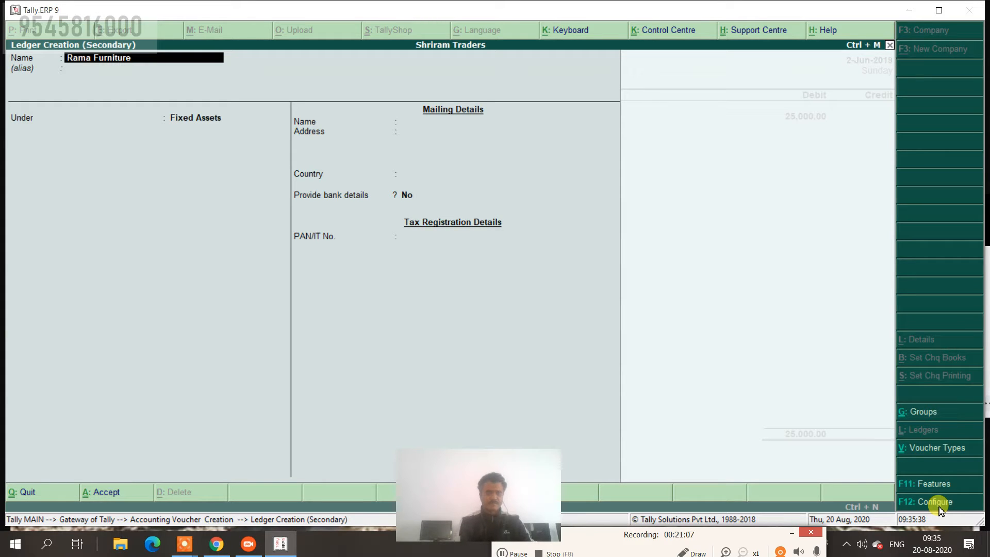
pyautogui.press('Return')
pyautogui.press('Return')
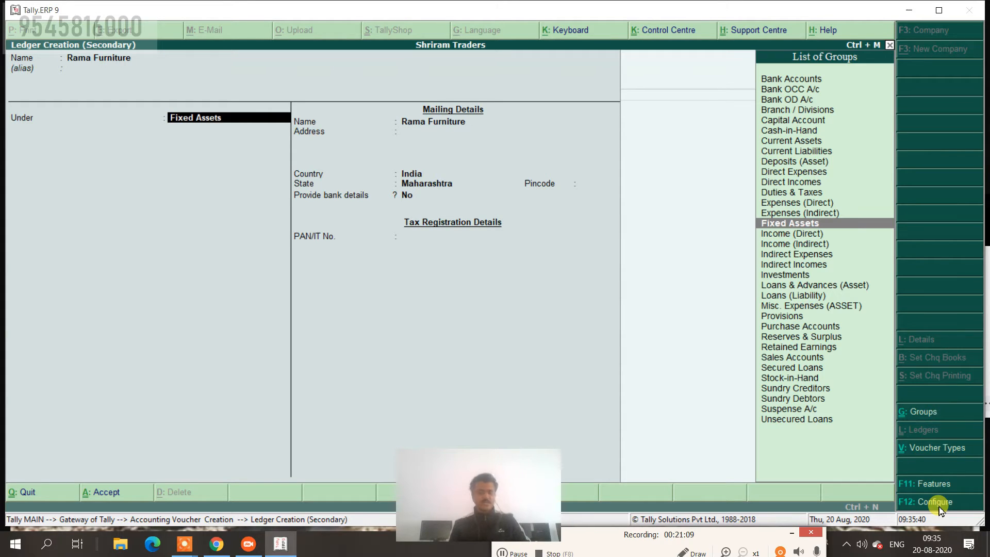
pyautogui.write('C')
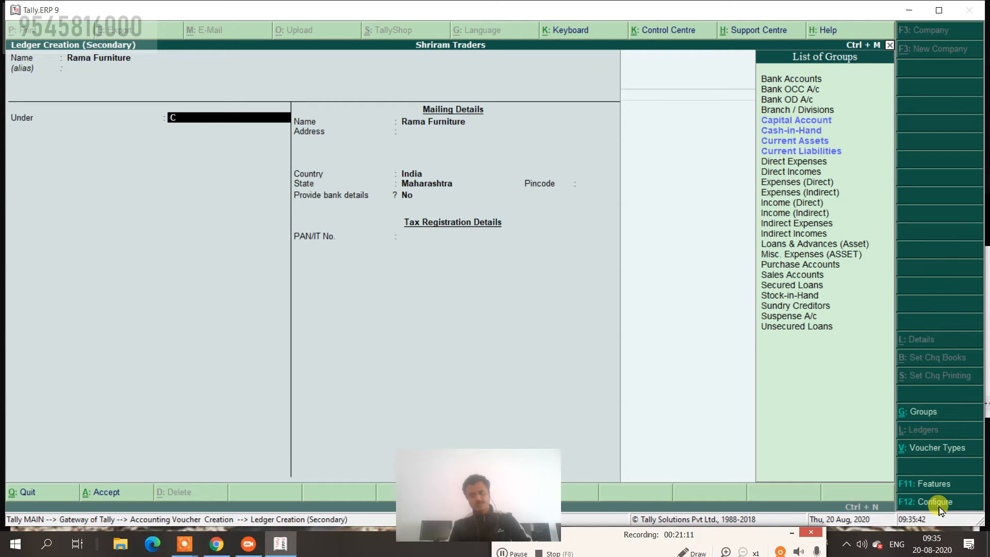
pyautogui.write('r')
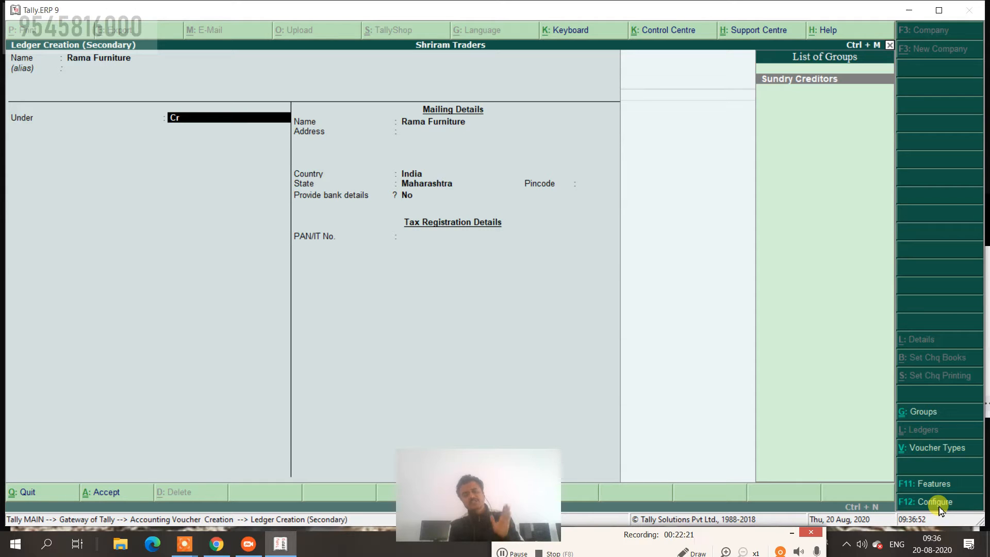
pyautogui.press('Return')
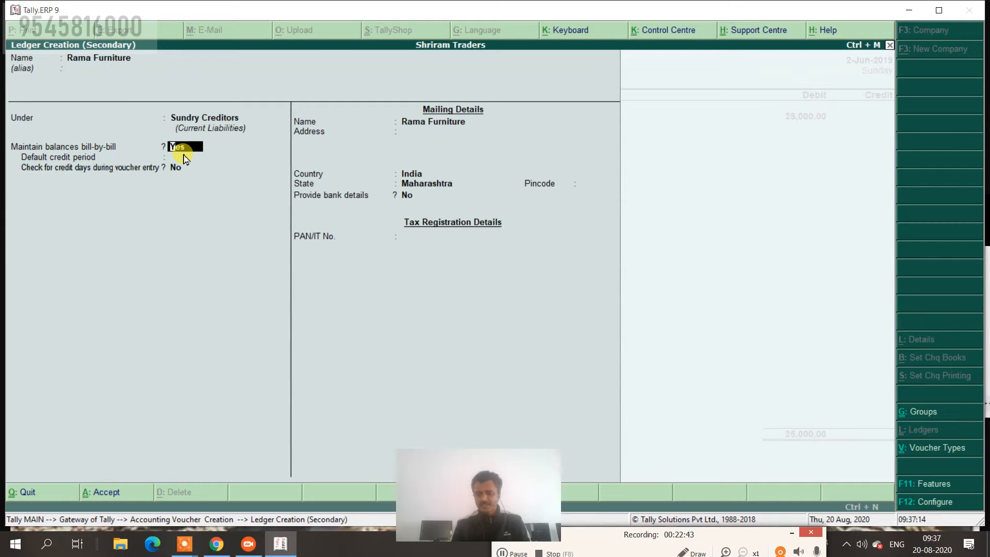
pyautogui.click(931, 485)
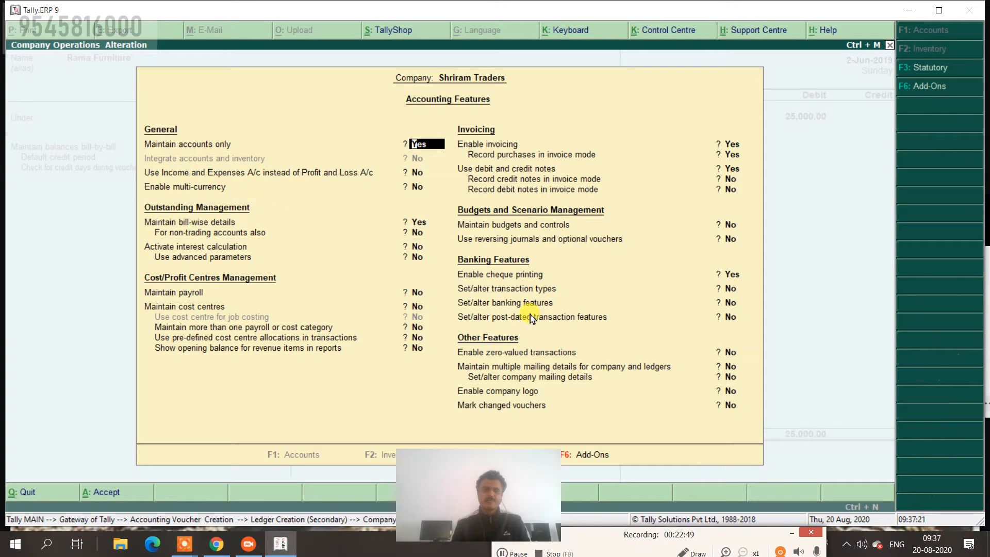
pyautogui.press('Return')
pyautogui.press('Return')
pyautogui.press('Return')
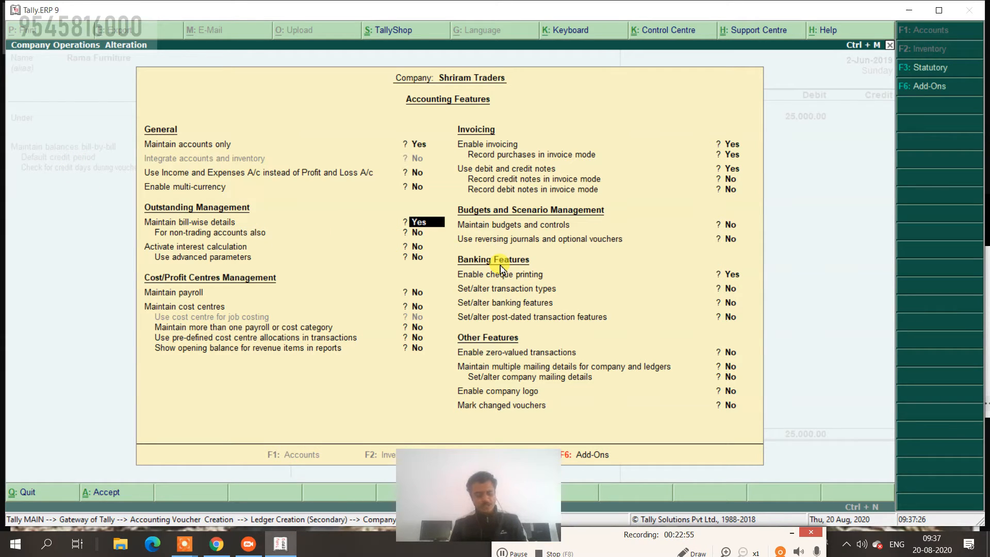
pyautogui.write('n')
pyautogui.hotkey('ctrl', 'a')
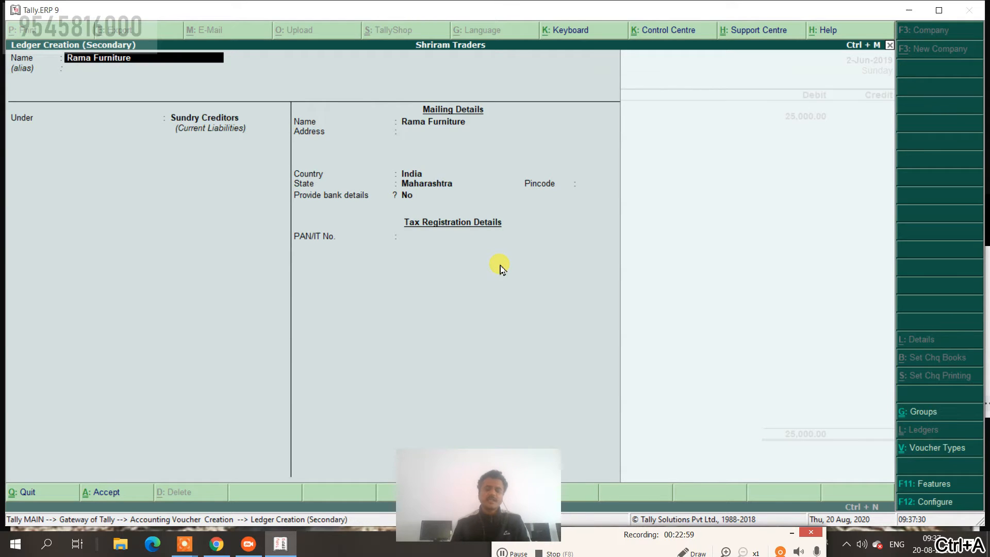
pyautogui.press('Return')
pyautogui.press('Return')
pyautogui.press('Return')
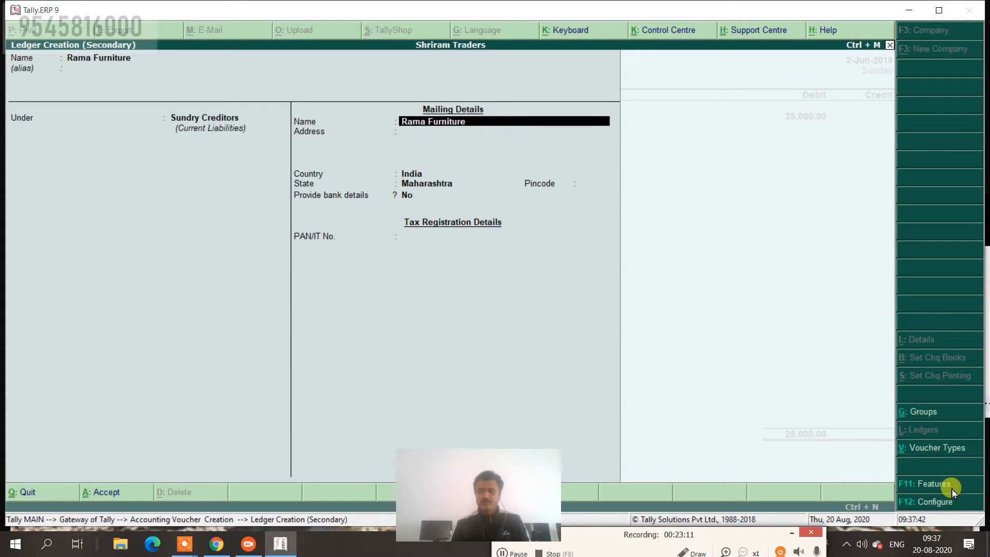
pyautogui.click(911, 487)
pyautogui.press('Return')
pyautogui.press('Return')
pyautogui.press('Return')
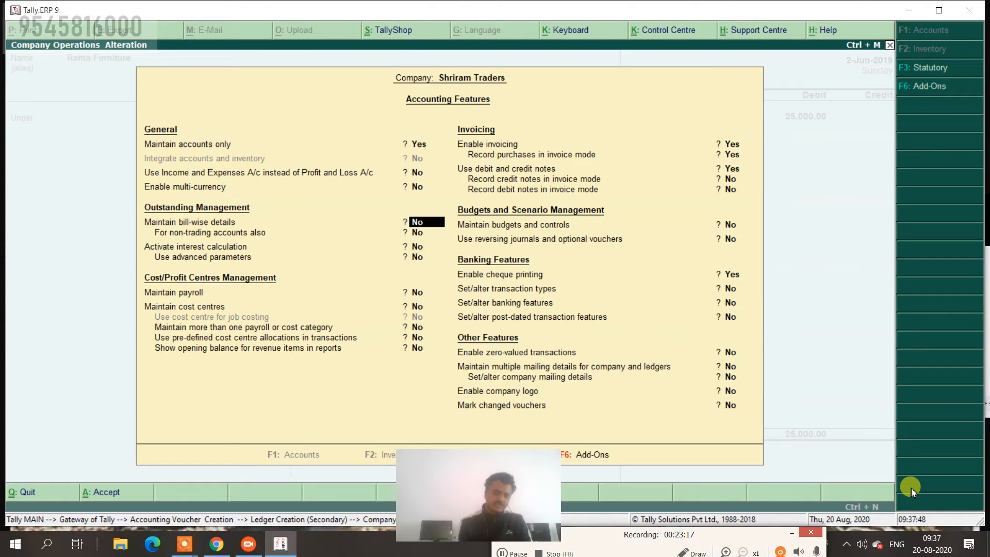
pyautogui.write('y')
pyautogui.hotkey('ctrl', 'a')
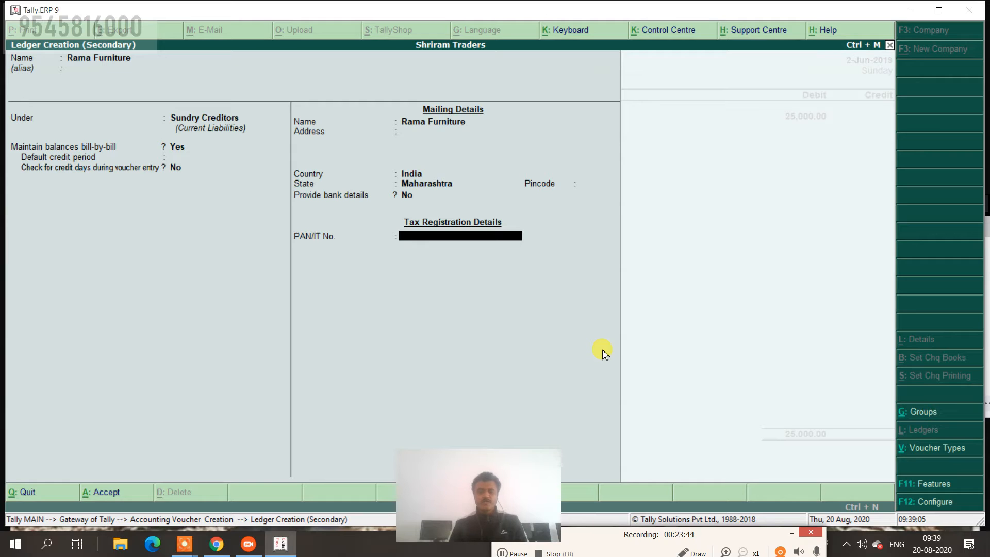
# Save the Rama Furniture ledger and select it on the journal's credit line.
pyautogui.press('Return')
pyautogui.press('Return')
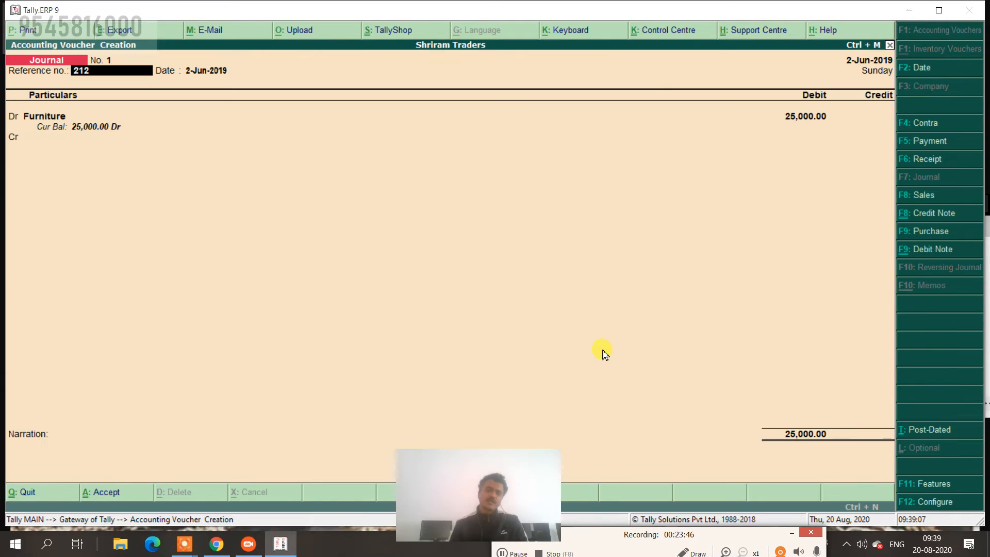
pyautogui.press('Return')
pyautogui.press('Return')
pyautogui.press('Return')
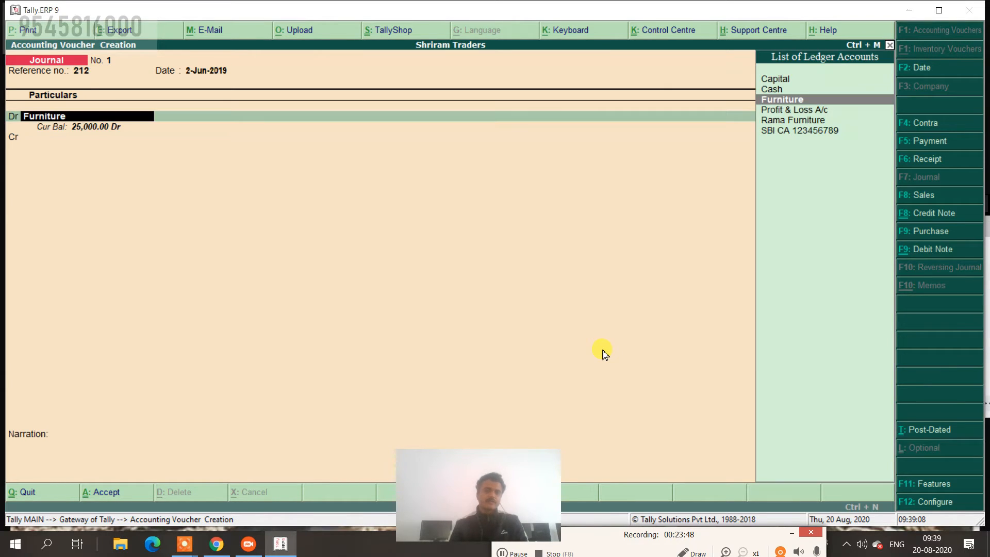
pyautogui.press('Return')
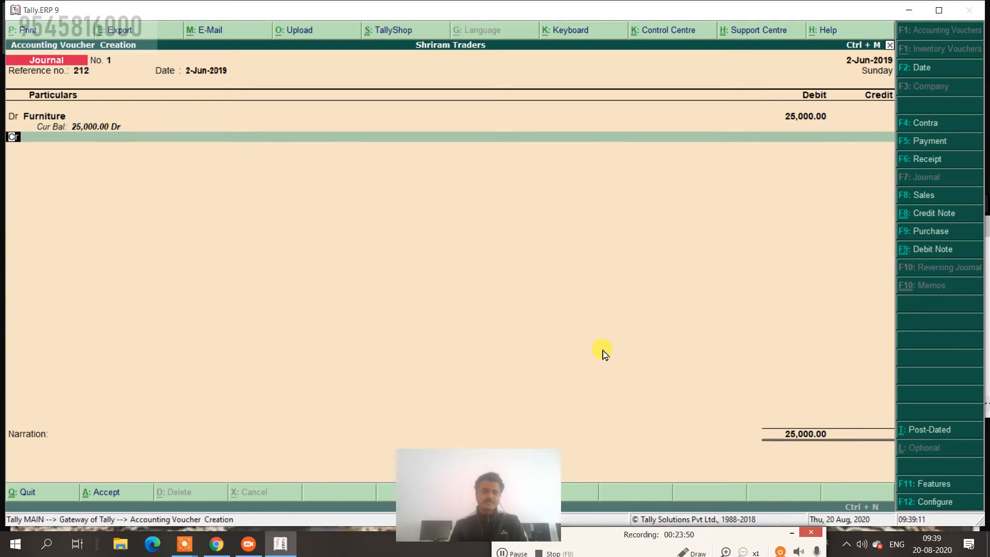
pyautogui.press('Return')
pyautogui.write('r')
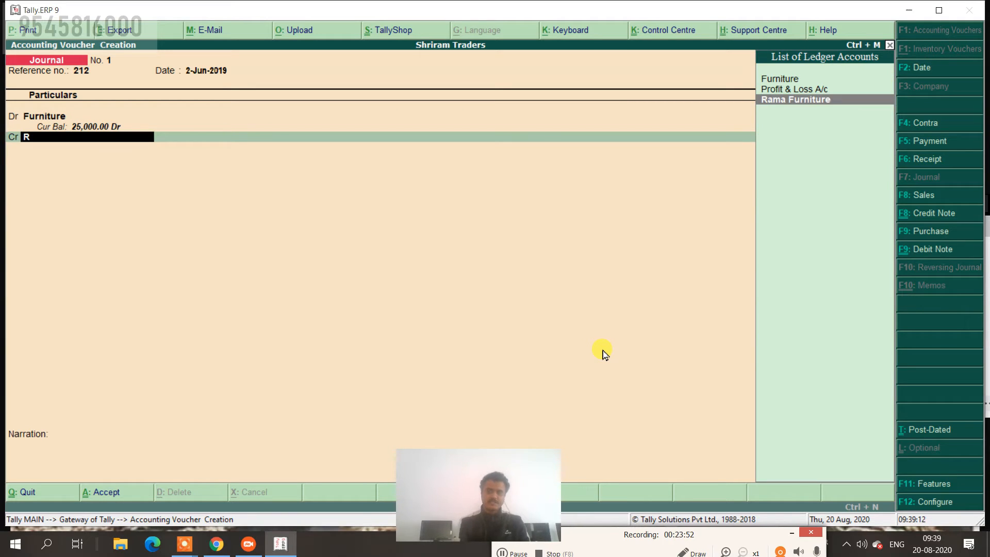
pyautogui.press('Return')
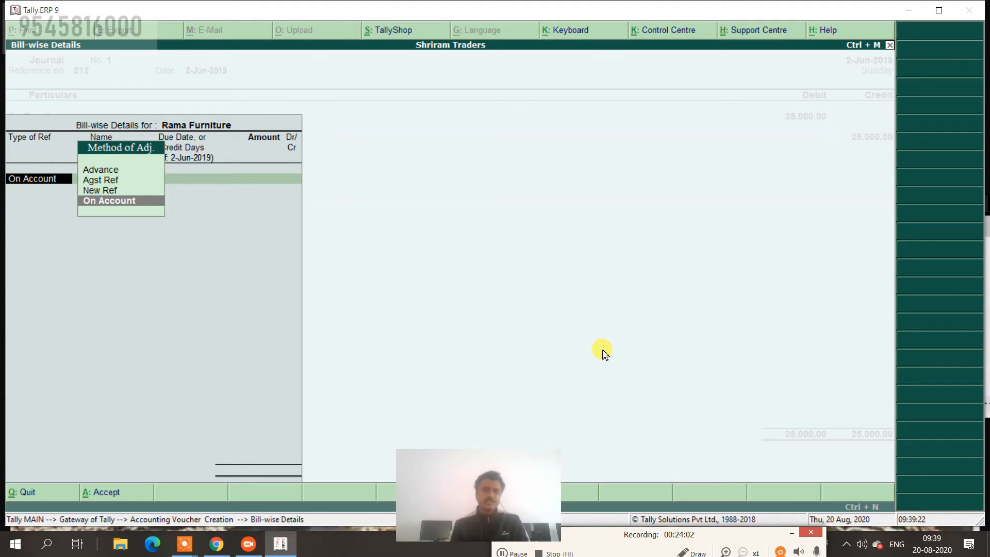
# Add a New Ref 212 bill-wise entry of 25,000 Cr for Rama Furniture.
pyautogui.press('Up')
pyautogui.press('Return')
pyautogui.press('Return')
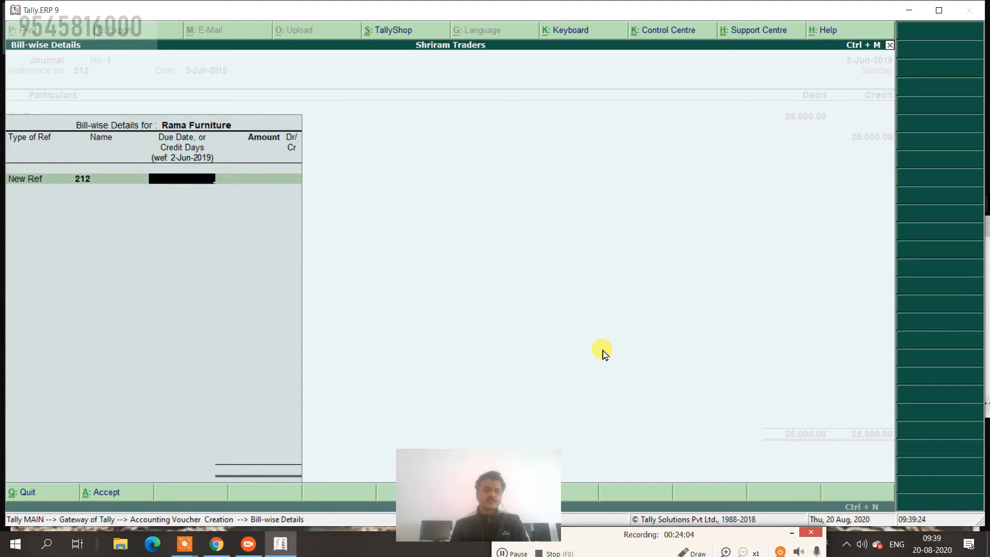
pyautogui.press('Return')
pyautogui.write('25000')
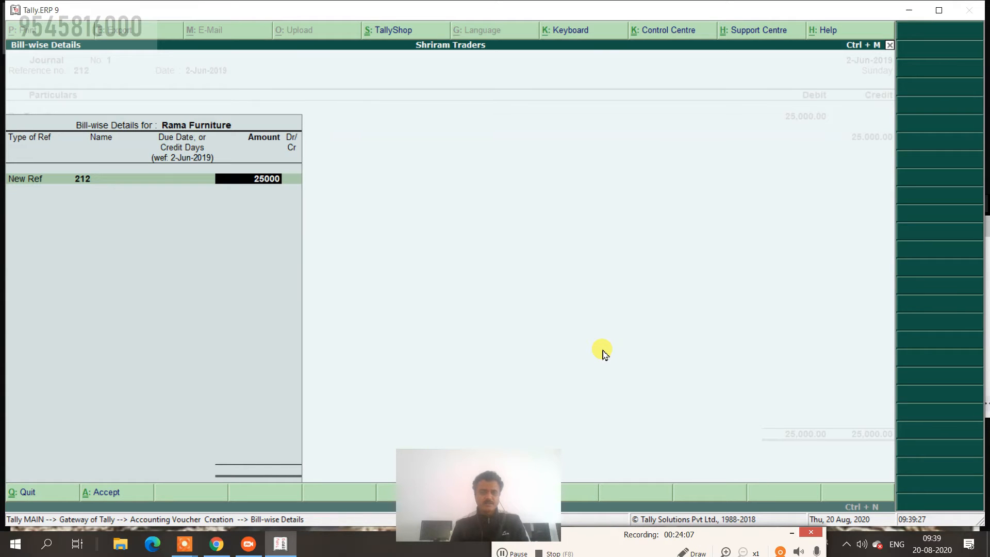
pyautogui.press('Return')
pyautogui.press('Return')
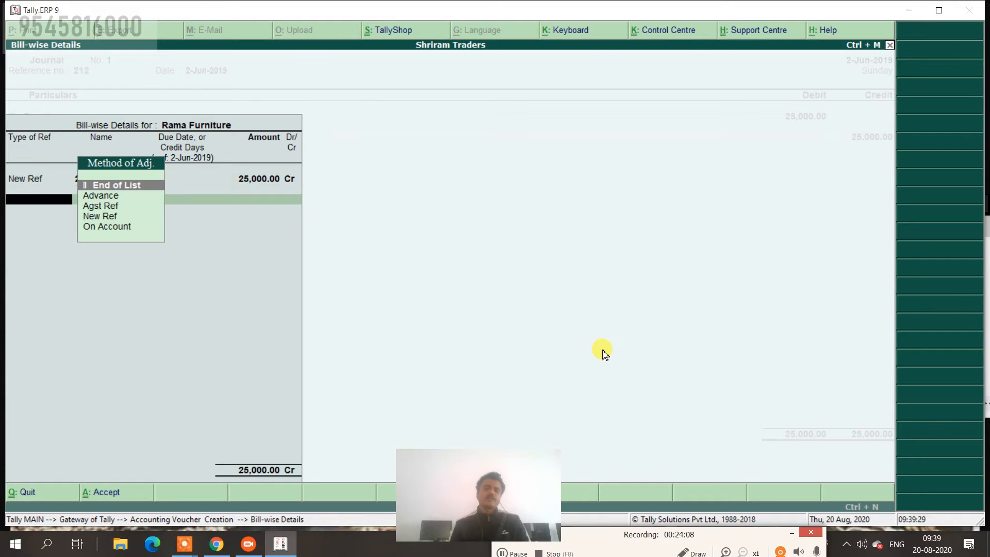
pyautogui.press('Return')
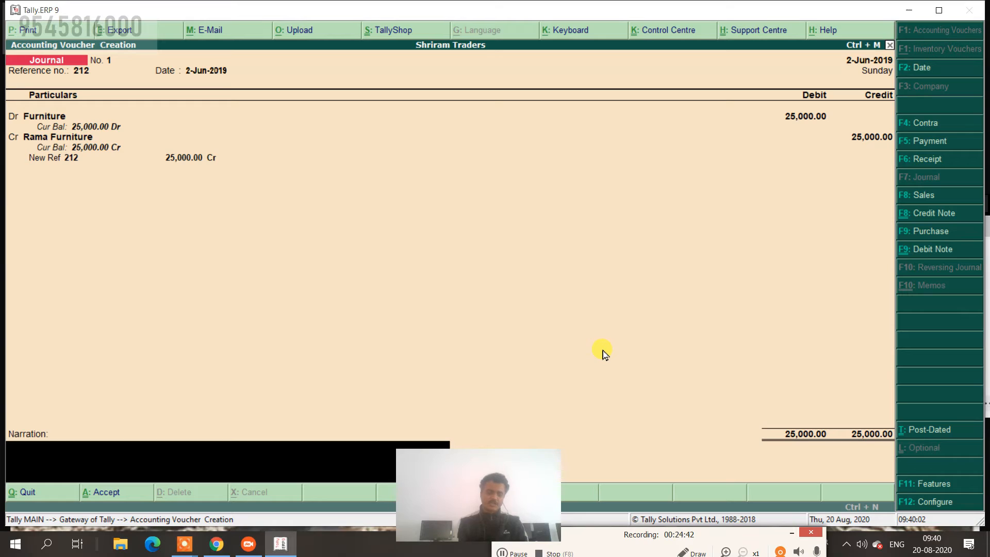
# Enter the narration 'purchase on credit' and accept Journal No. 1.
pyautogui.write('purcha')
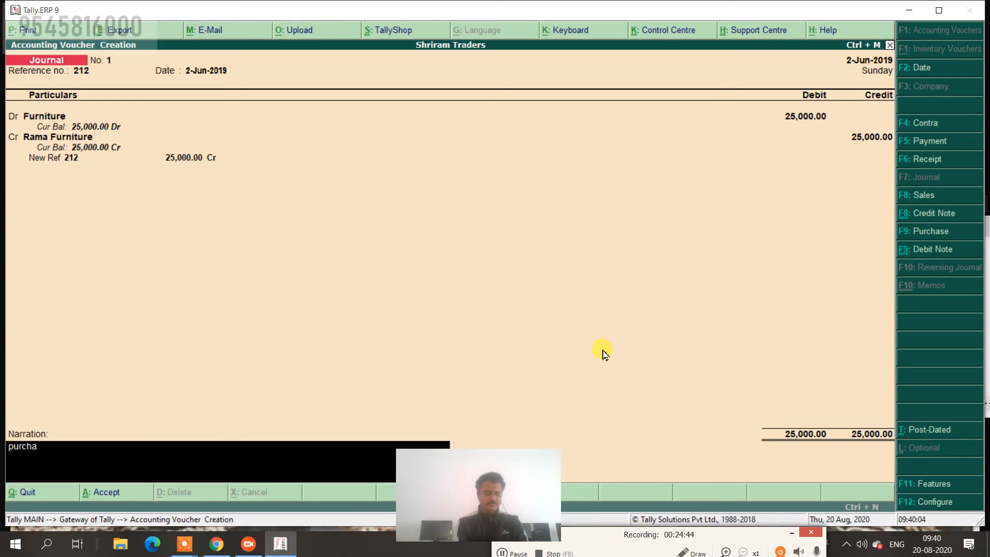
pyautogui.write('se on credit')
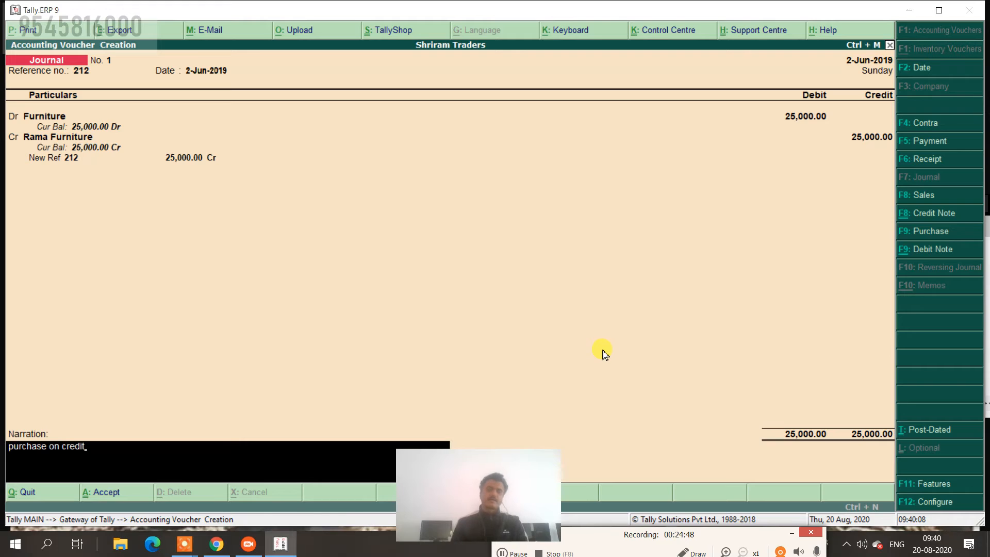
pyautogui.press('Return')
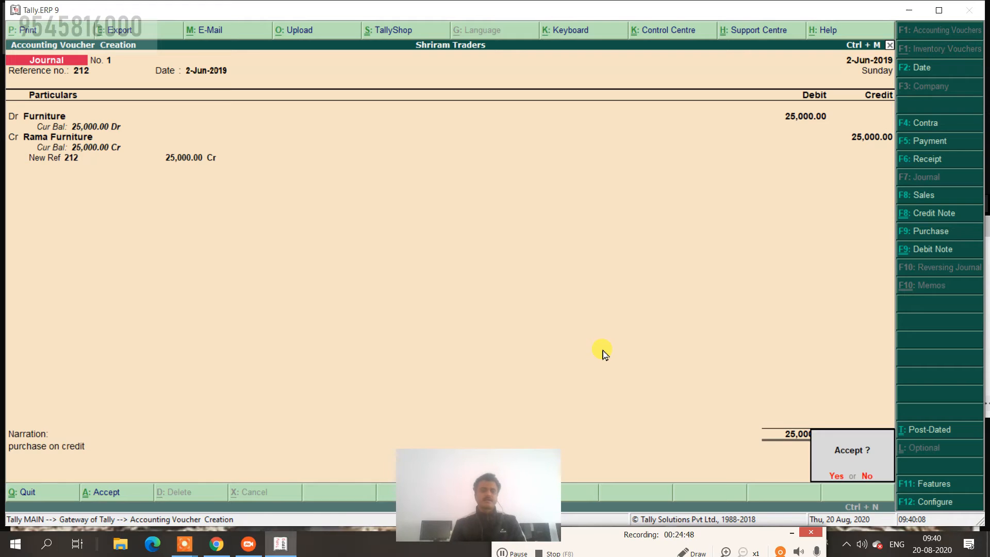
pyautogui.press('Return')
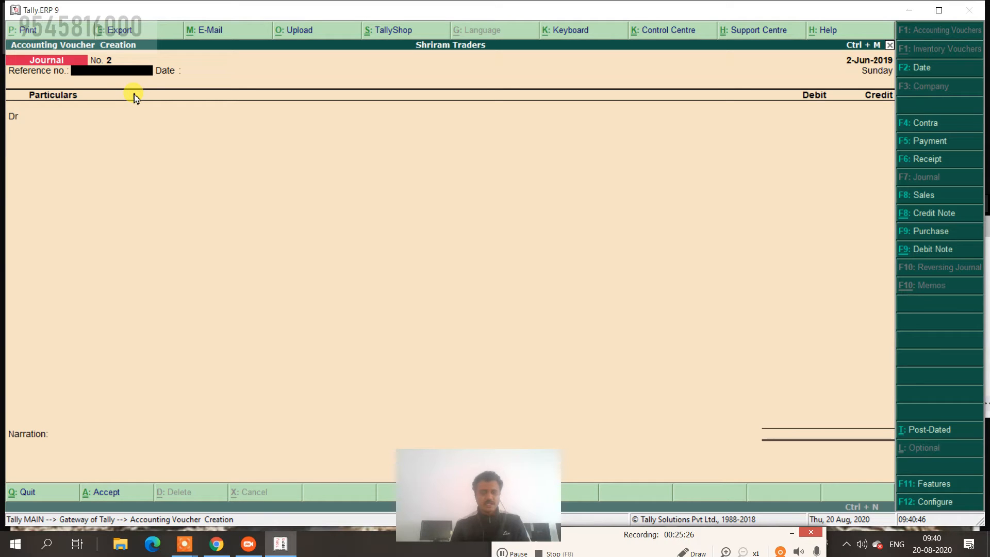
# Start a Payment voucher dated 1-Jul-2019.
pyautogui.click(916, 149)
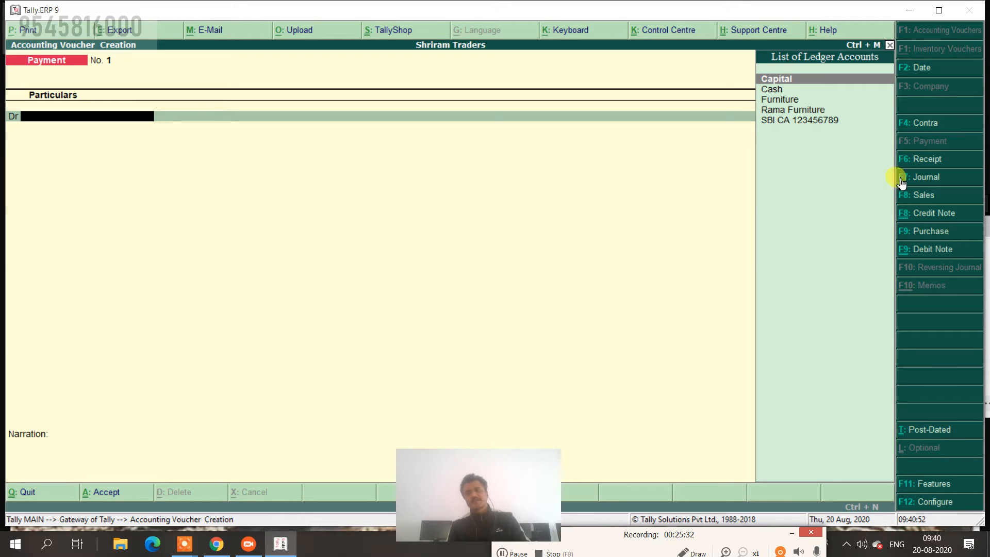
pyautogui.click(918, 69)
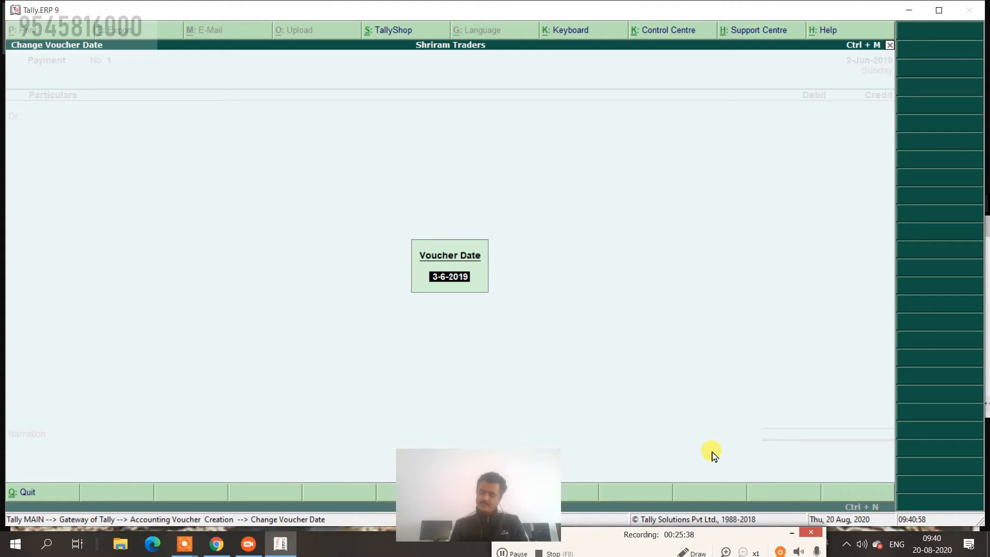
pyautogui.write('1-7')
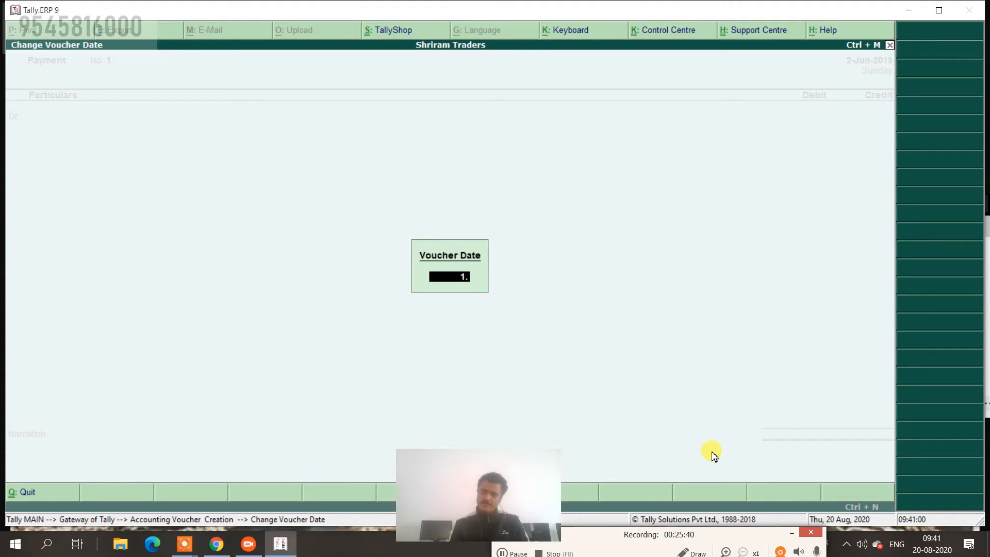
pyautogui.press('Return')
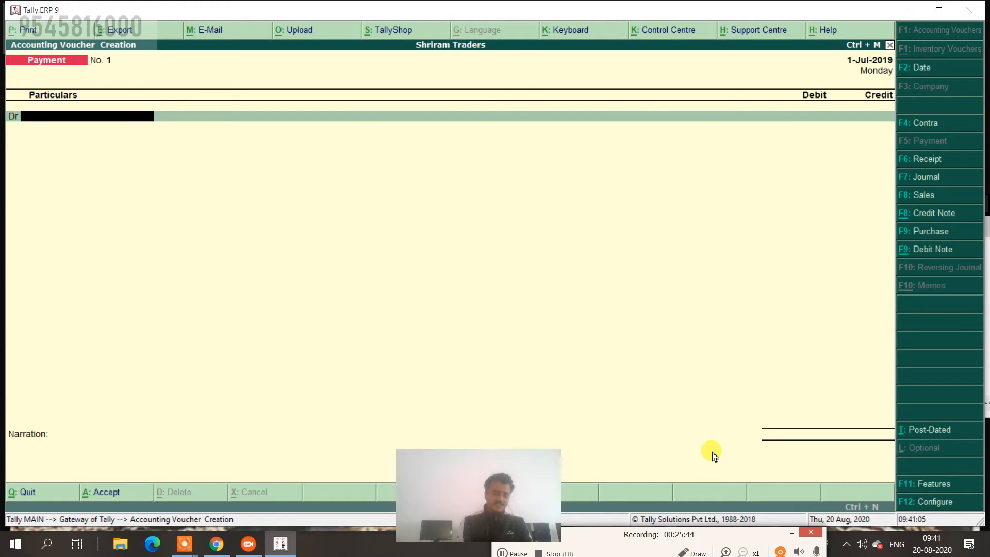
# Create a new Machinery ledger under Fixed Assets.
pyautogui.hotkey('alt', 'c')
pyautogui.write('Mac')
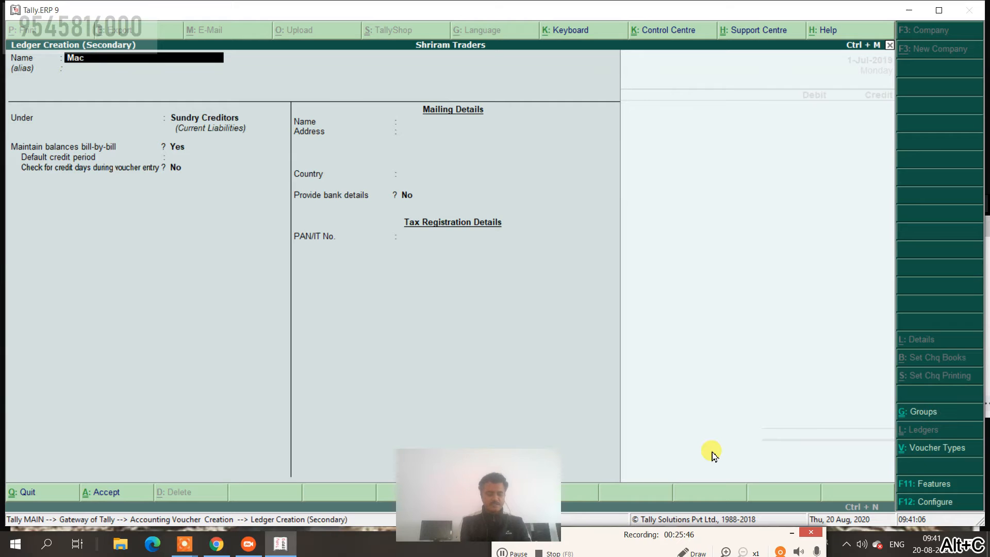
pyautogui.write('hinery')
pyautogui.press('Return')
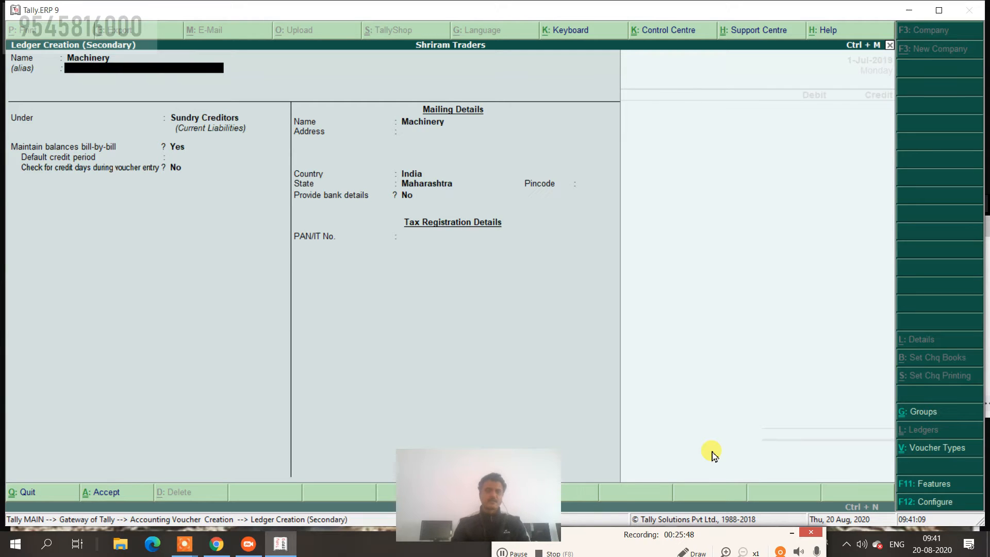
pyautogui.press('Return')
pyautogui.write('F')
pyautogui.press('Return')
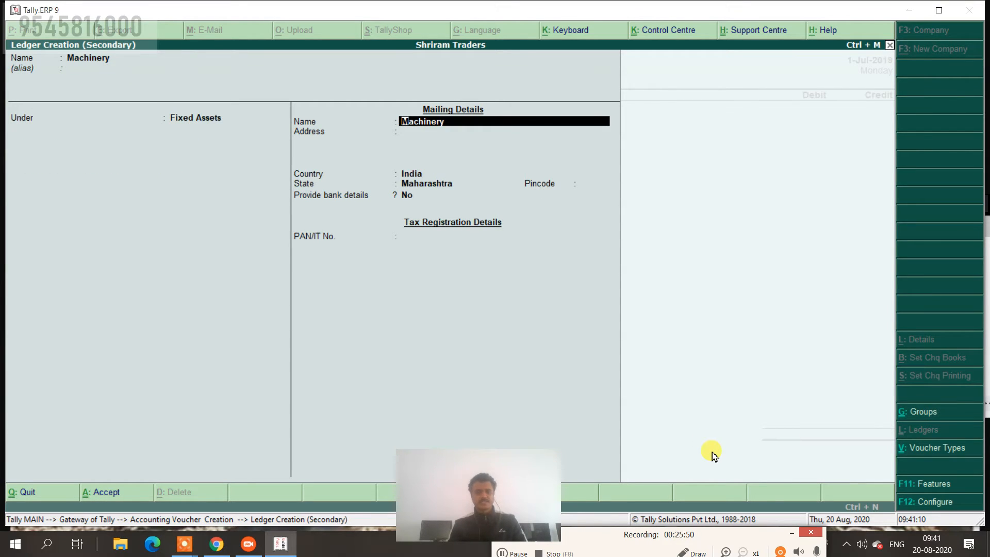
pyautogui.hotkey('ctrl', 'a')
# Debit Machinery 5,000 on the payment voucher.
pyautogui.press('Return')
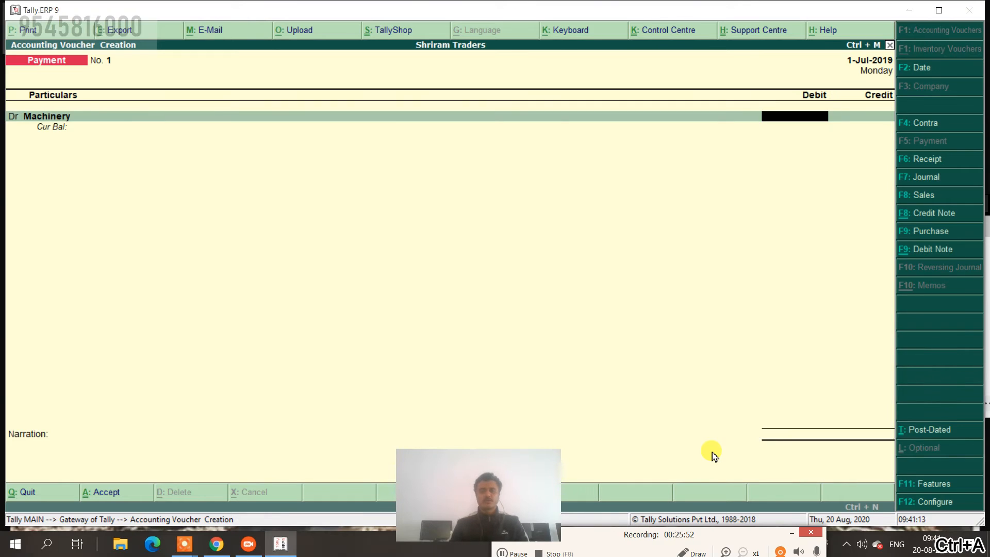
pyautogui.write('5000')
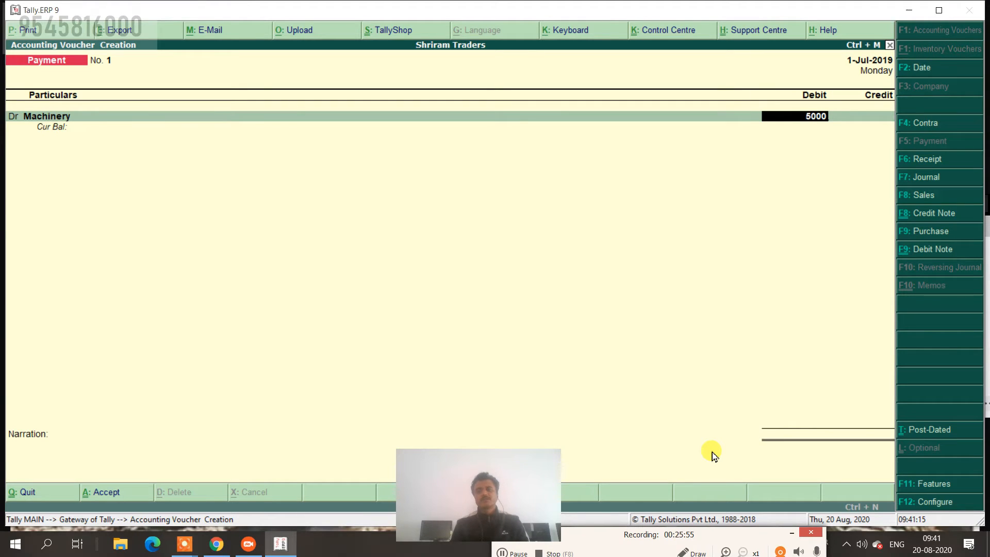
pyautogui.press('Return')
pyautogui.press('Return')
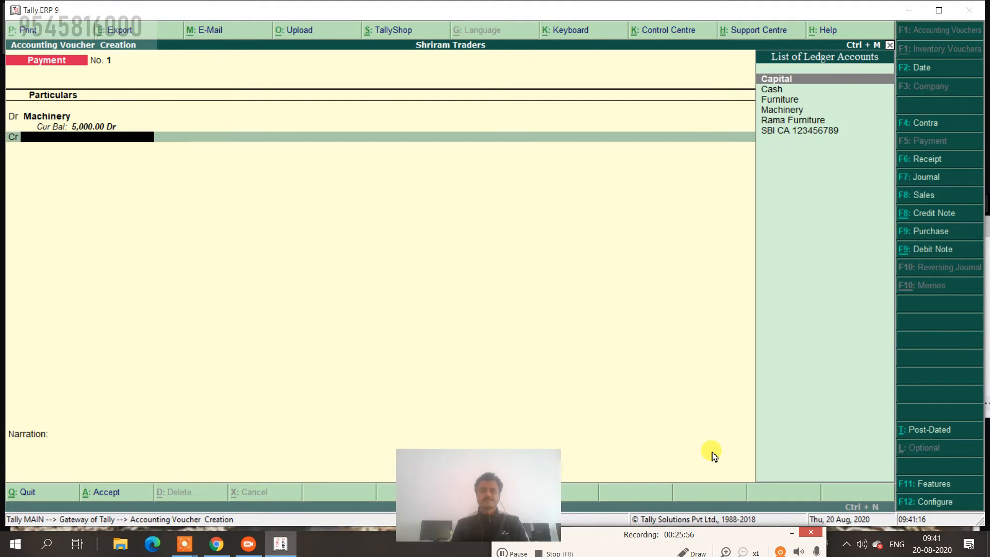
# Credit Cash 5,000 with narration 'purchase in cash b.no 110 from vishal traders' and save the voucher.
pyautogui.press('Down')
pyautogui.press('Return')
pyautogui.press('Return')
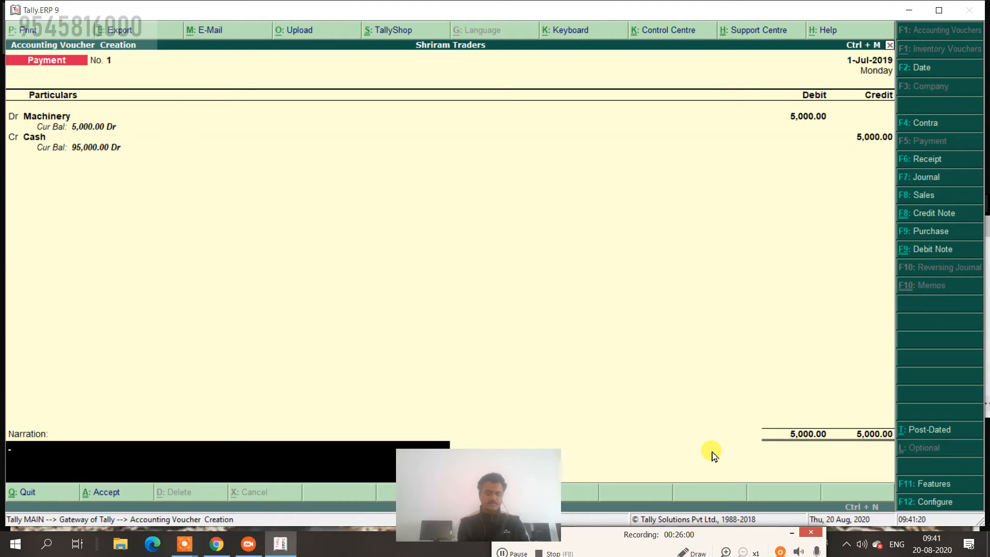
pyautogui.write('purchase')
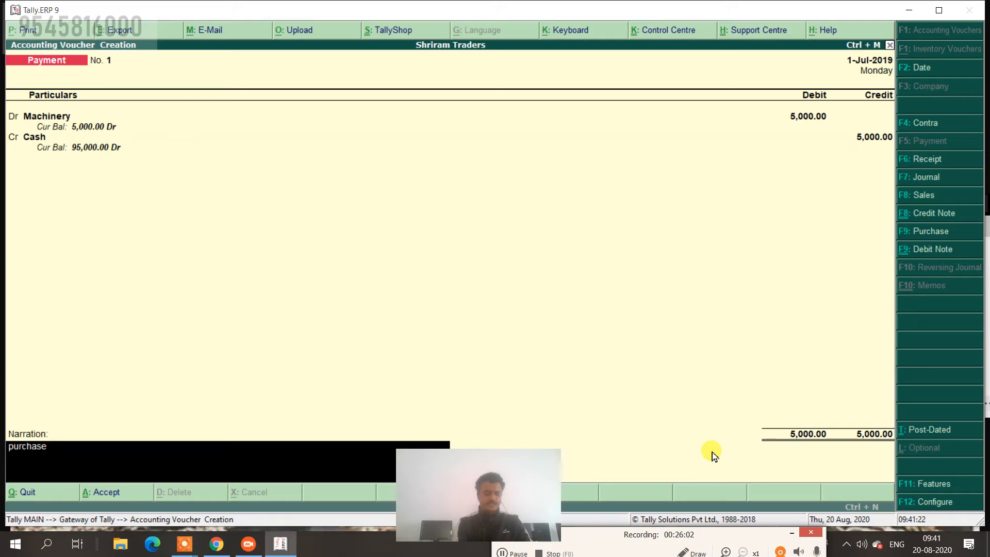
pyautogui.write(' in cash b.no')
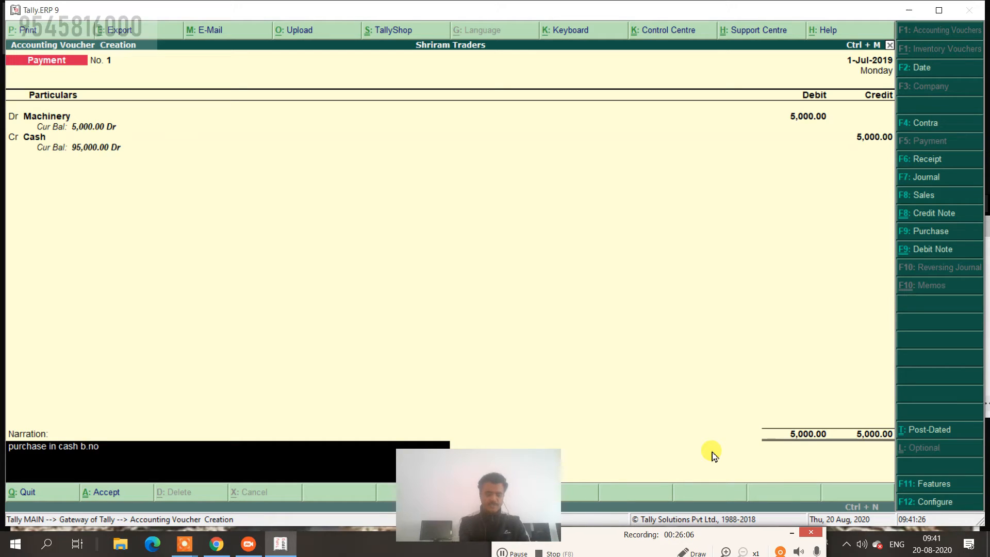
pyautogui.write(' 110')
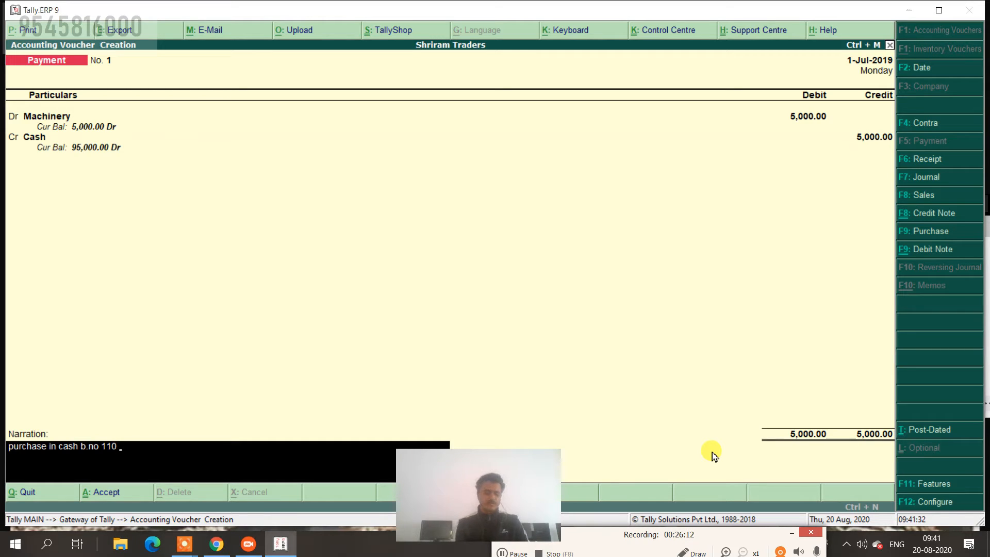
pyautogui.write('from')
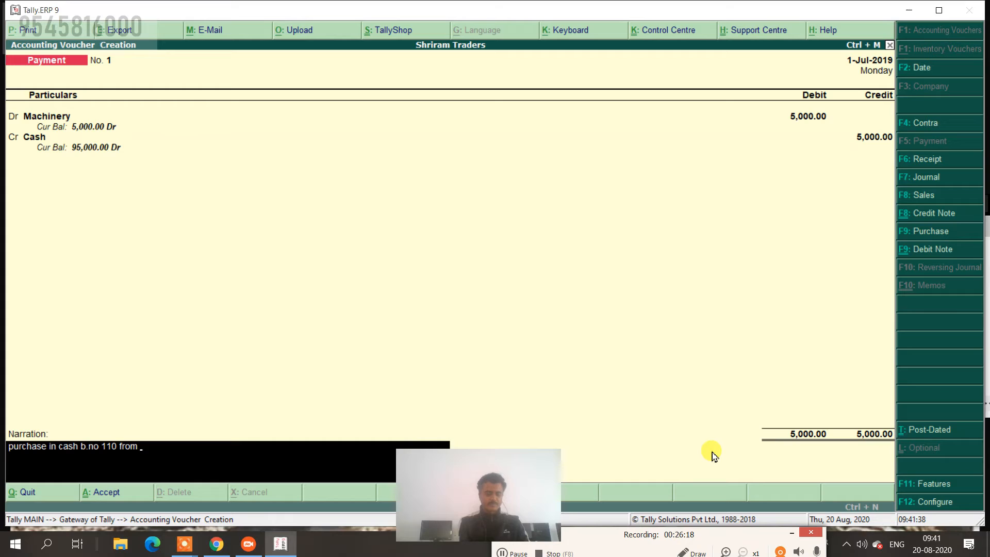
pyautogui.write(' vishal traders')
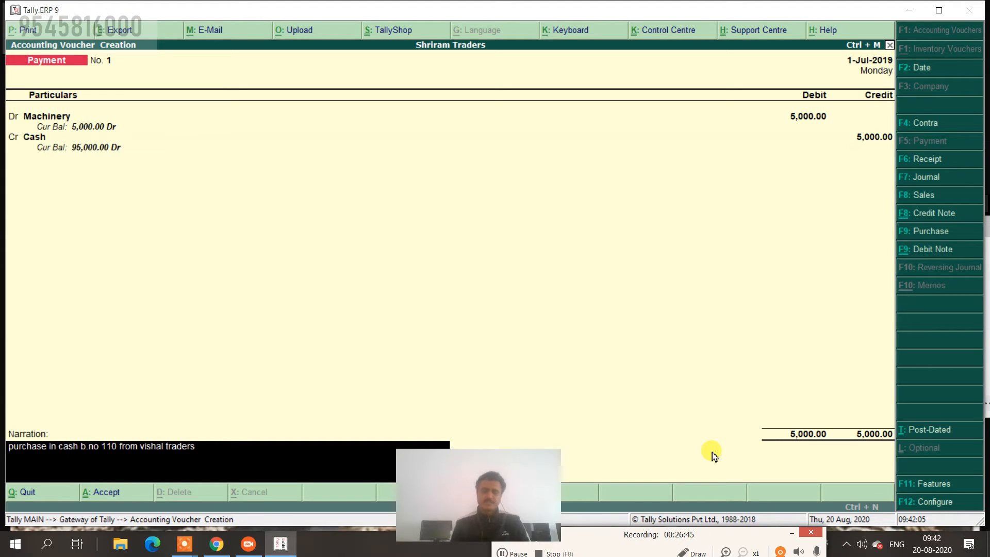
pyautogui.press('Return')
pyautogui.press('Return')
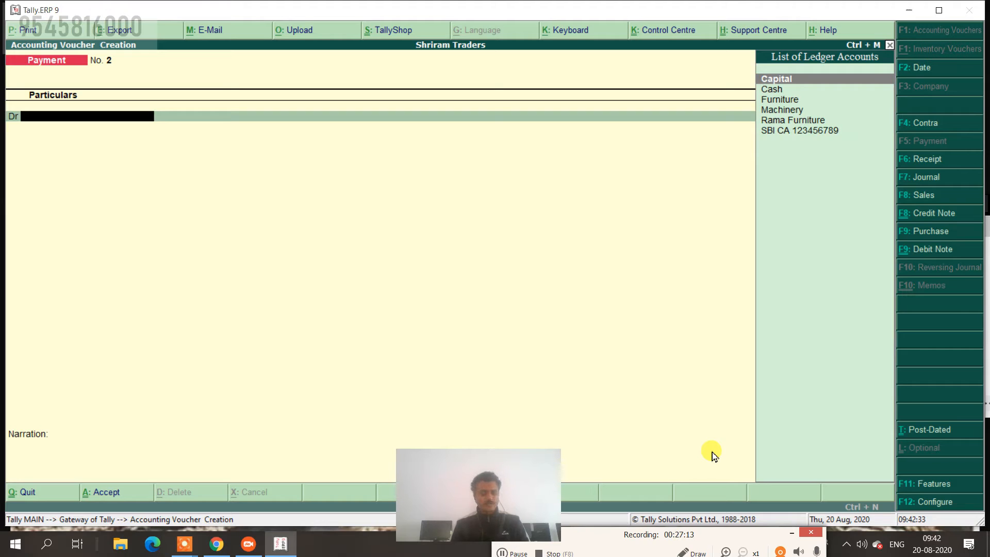
# Set the voucher date to 31-Jul-2019 and start a Purchase voucher (F9).
pyautogui.click(928, 72)
pyautogui.write('31.')
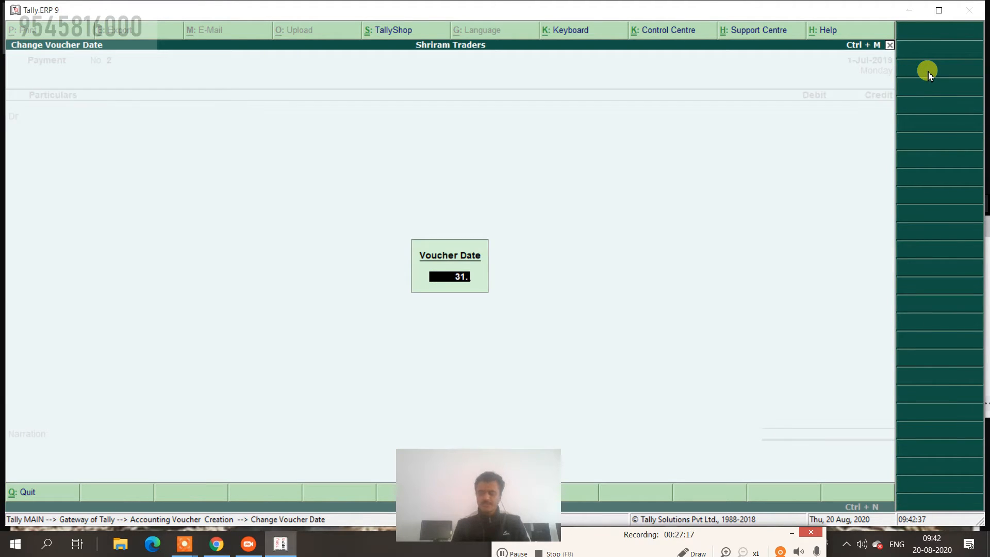
pyautogui.press('Return')
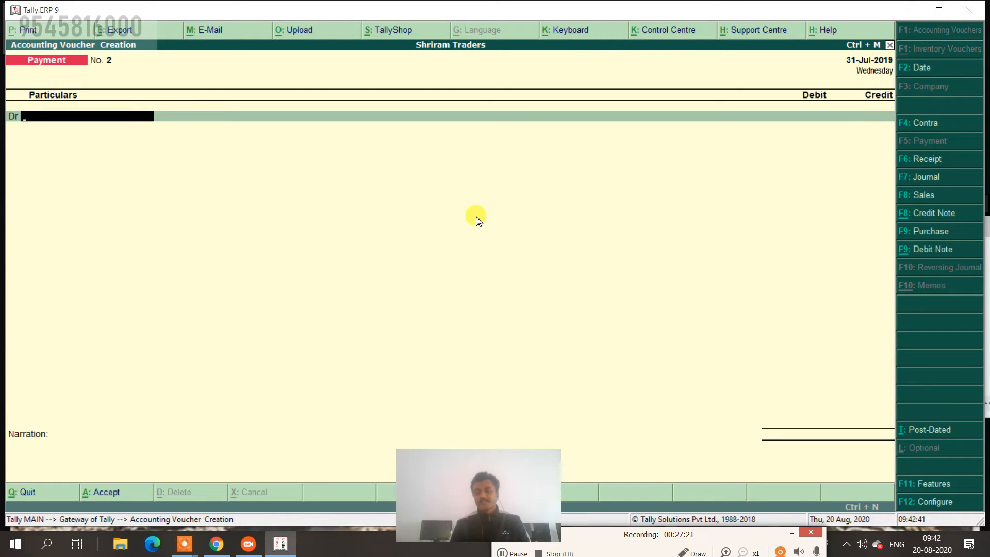
pyautogui.click(917, 235)
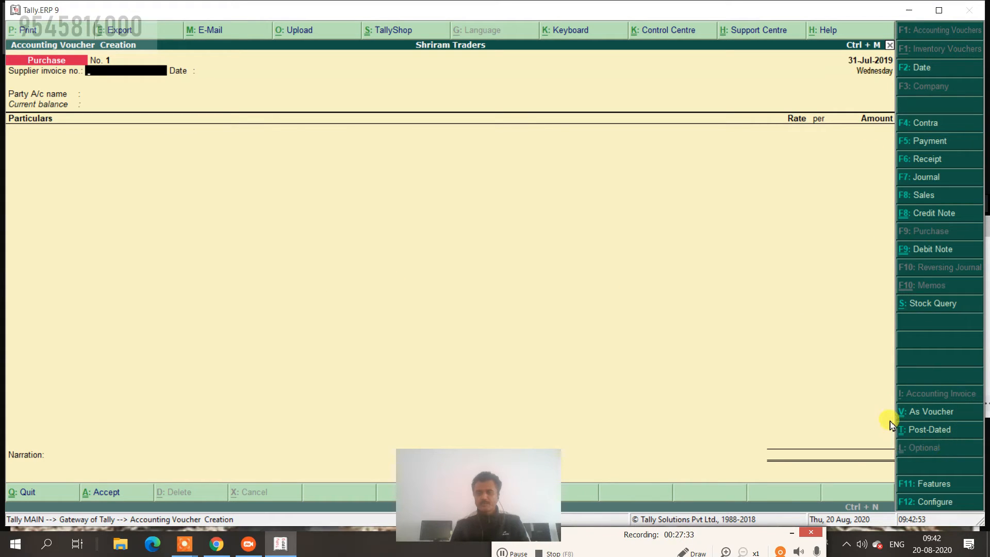
# Switch the purchase to As Voucher layout and enter supplier invoice number 48.
pyautogui.click(921, 416)
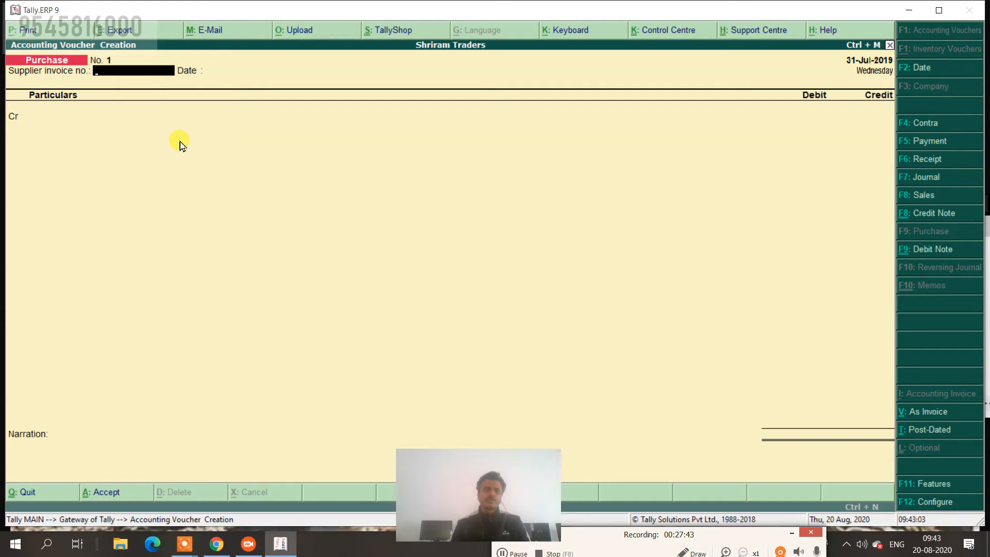
pyautogui.write('48')
pyautogui.press('Return')
pyautogui.press('Return')
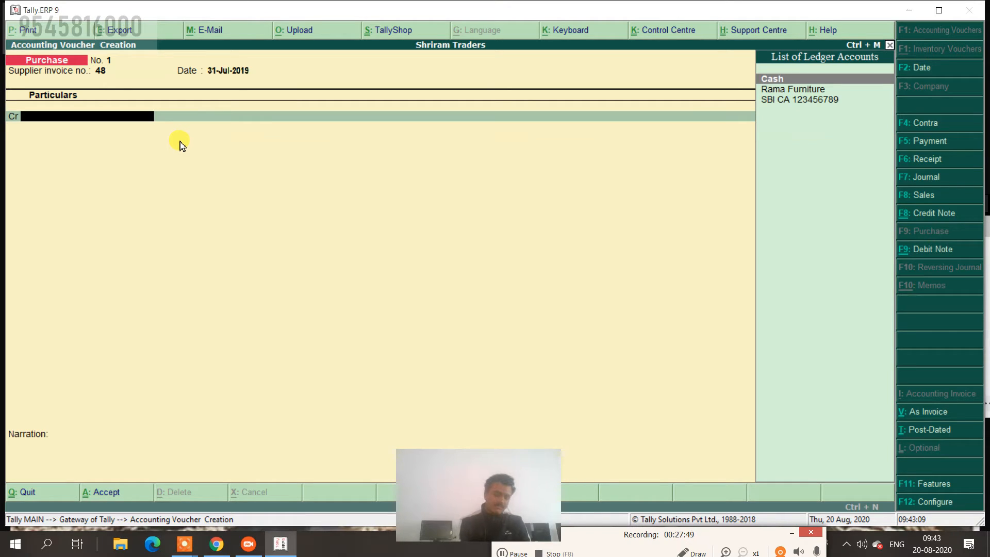
# Begin creating a new ledger named 'Tata Co Pune' for the credit line.
pyautogui.hotkey('alt', 'c')
pyautogui.write('Tata Co ')
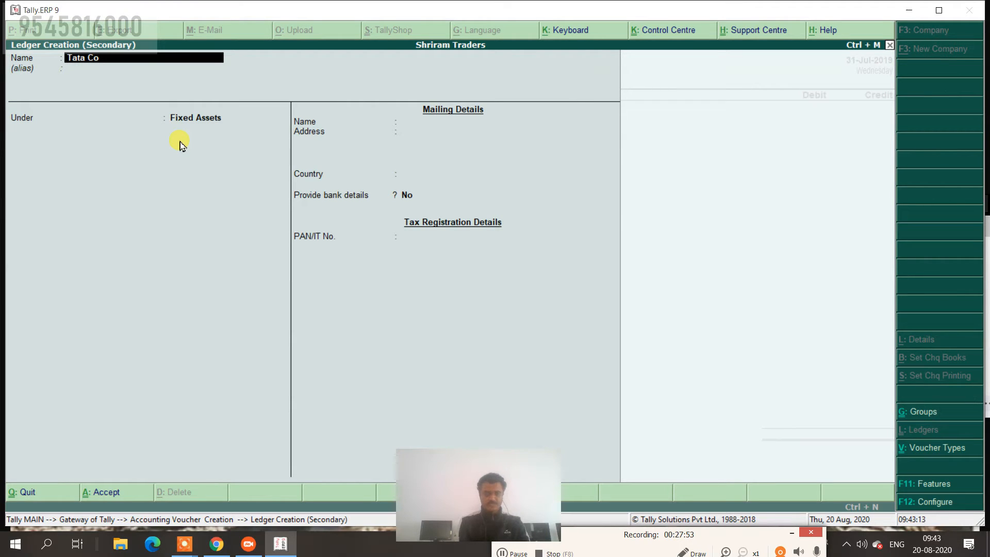
pyautogui.write('Punr')
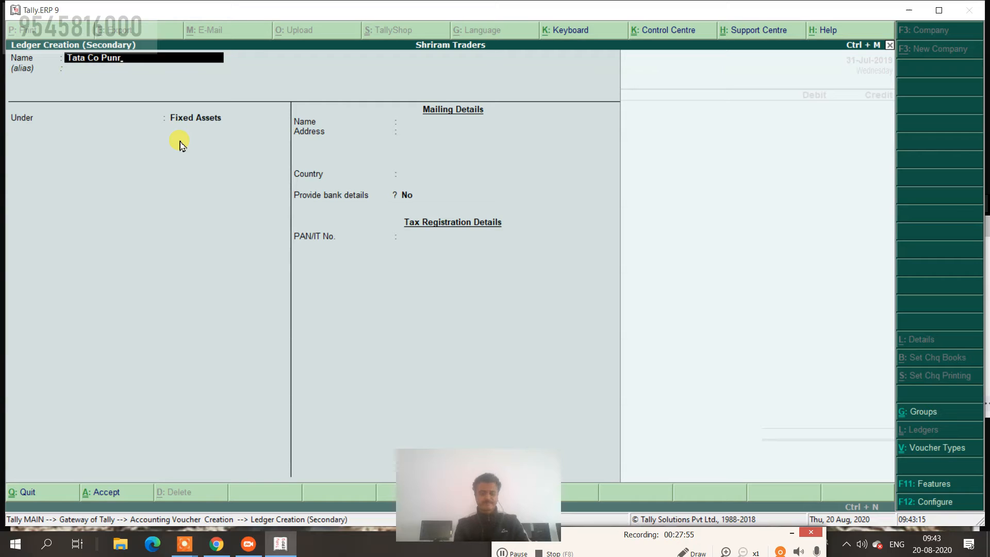
pyautogui.press('BackSpace')
pyautogui.write('e')
pyautogui.press('Return')
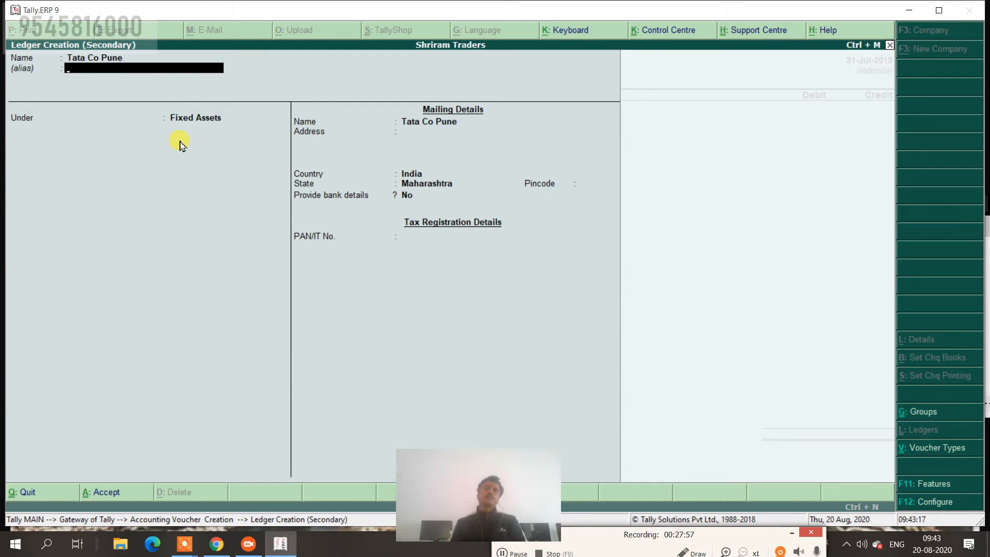
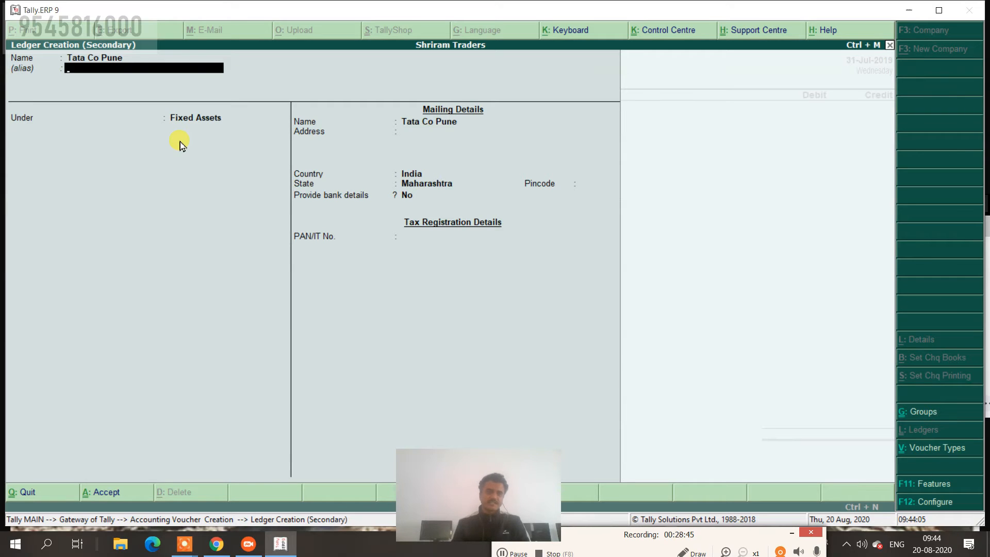
# Create the Tata Co Pune ledger under Sundry Creditors.
pyautogui.press('Return')
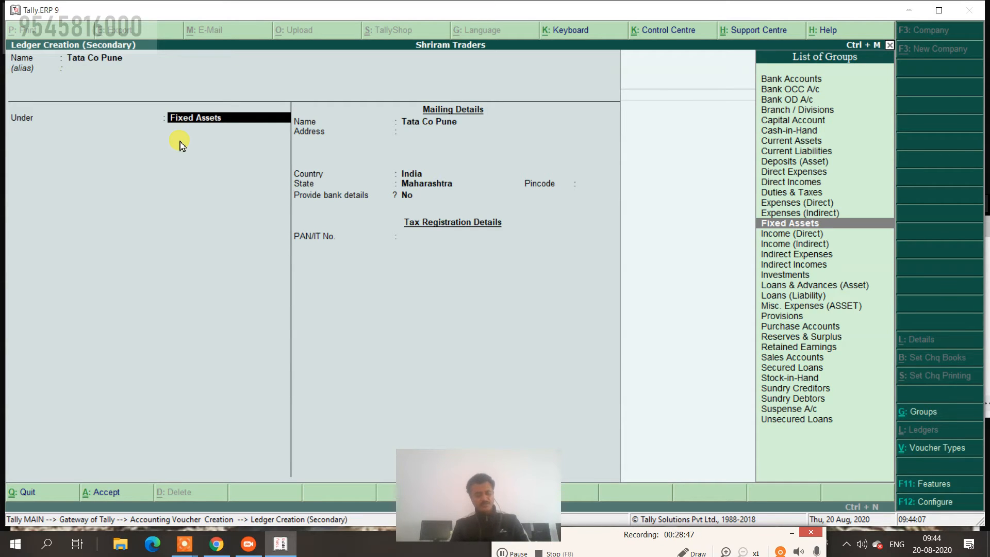
pyautogui.write('cr')
pyautogui.press('Return')
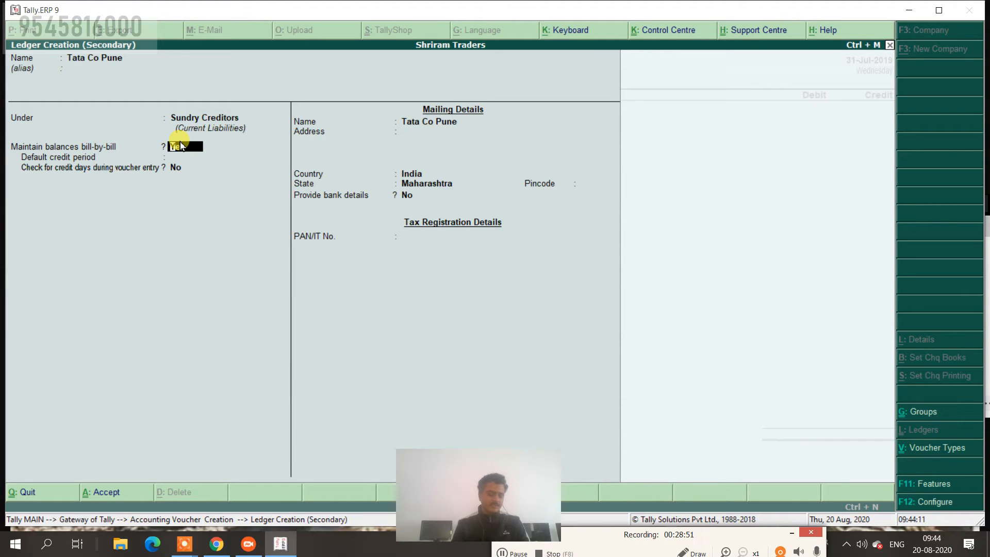
pyautogui.hotkey('ctrl', 'a')
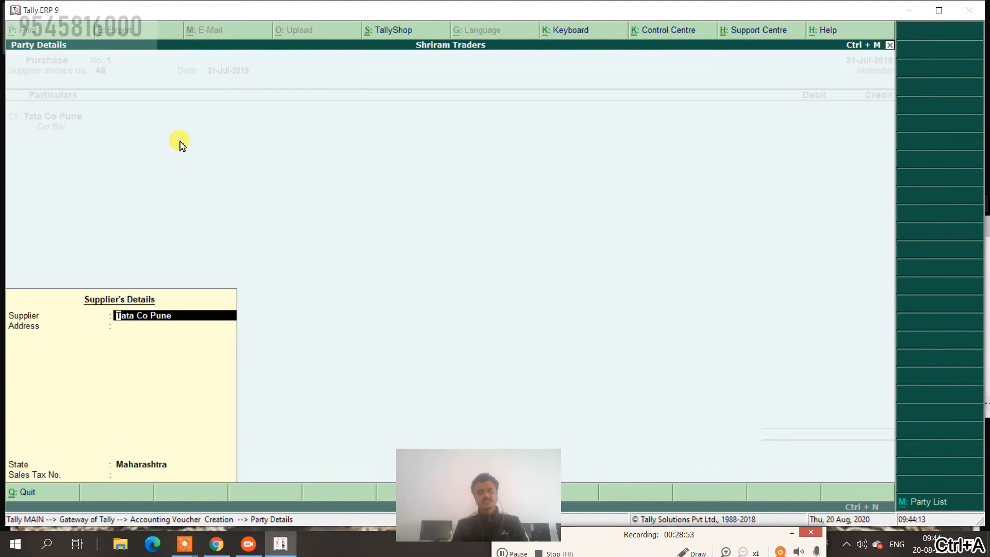
# Credit Tata Co Pune 1,00,000 as new bill reference 48.
pyautogui.press('Return')
pyautogui.press('Return')
pyautogui.press('Return')
pyautogui.press('Return')
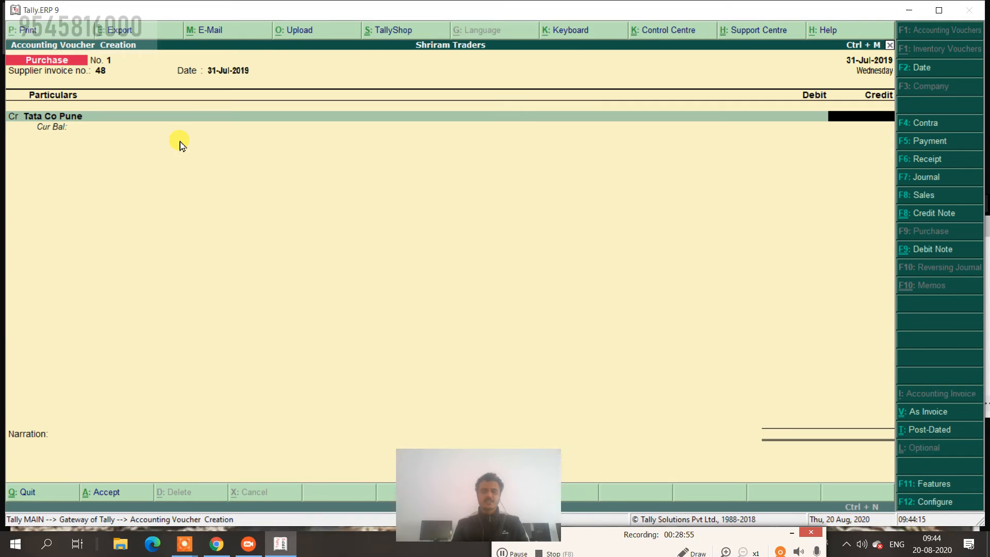
pyautogui.write('100000')
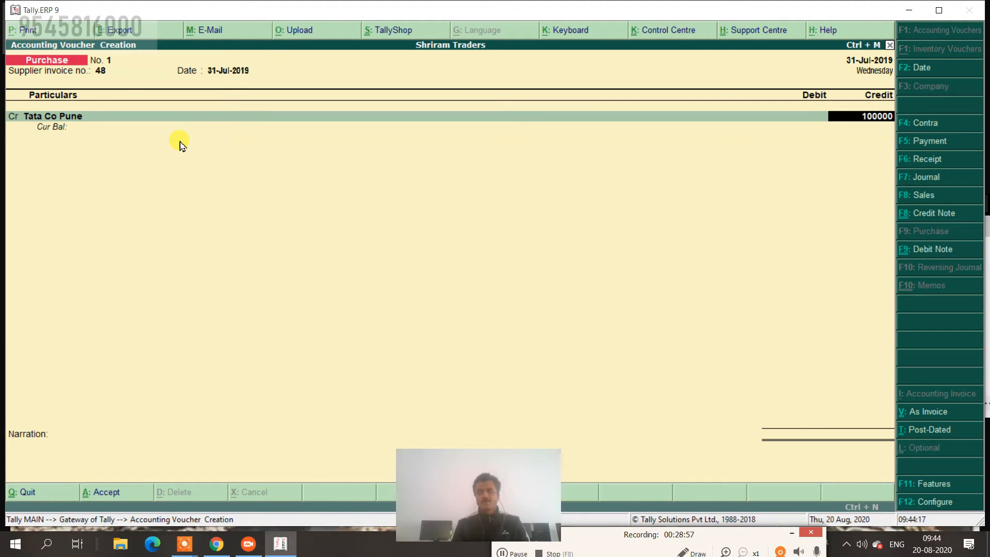
pyautogui.press('Return')
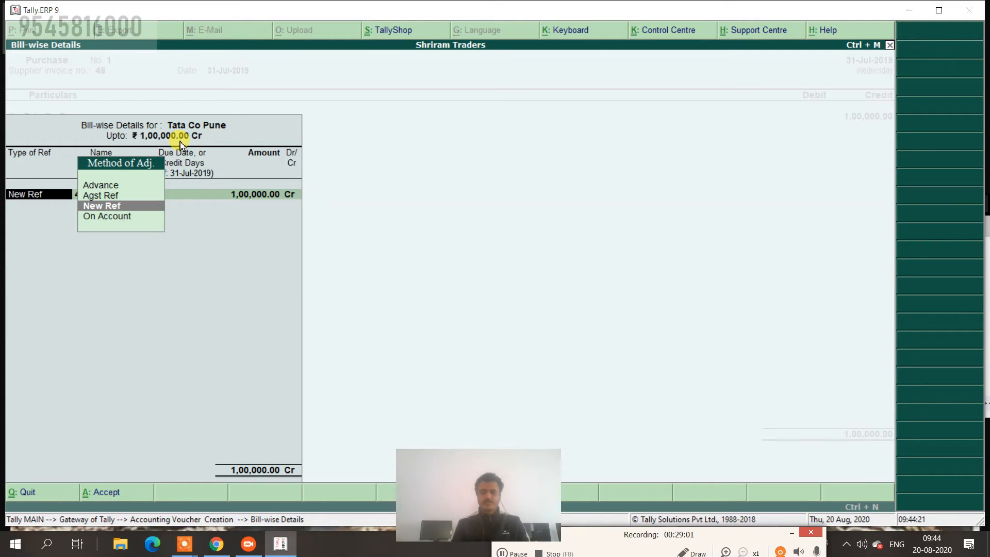
pyautogui.press('Return')
pyautogui.press('Return')
pyautogui.press('Return')
pyautogui.press('Return')
pyautogui.press('Return')
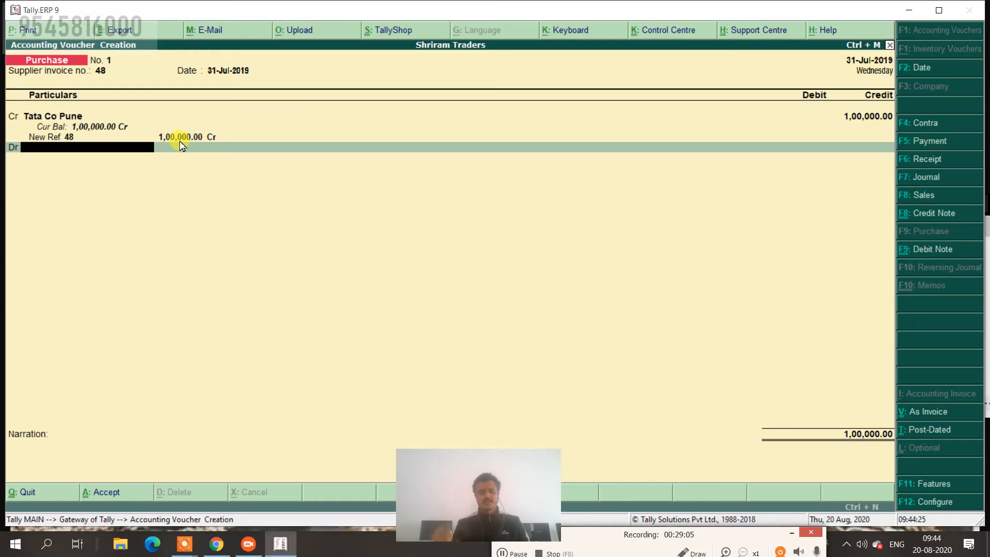
pyautogui.hotkey('alt', 'c')
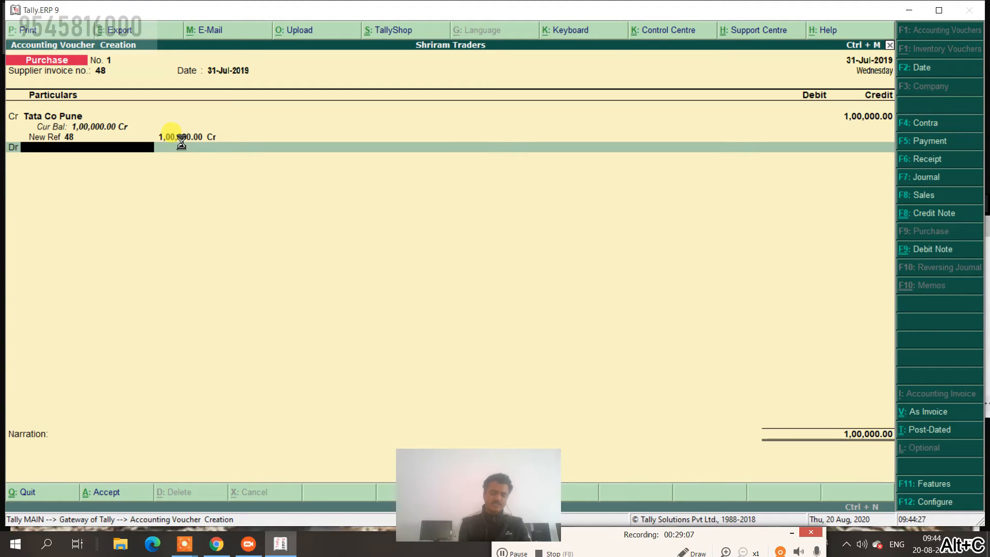
# Create a Purchase ledger under Purchase Accounts.
pyautogui.write('Purchase')
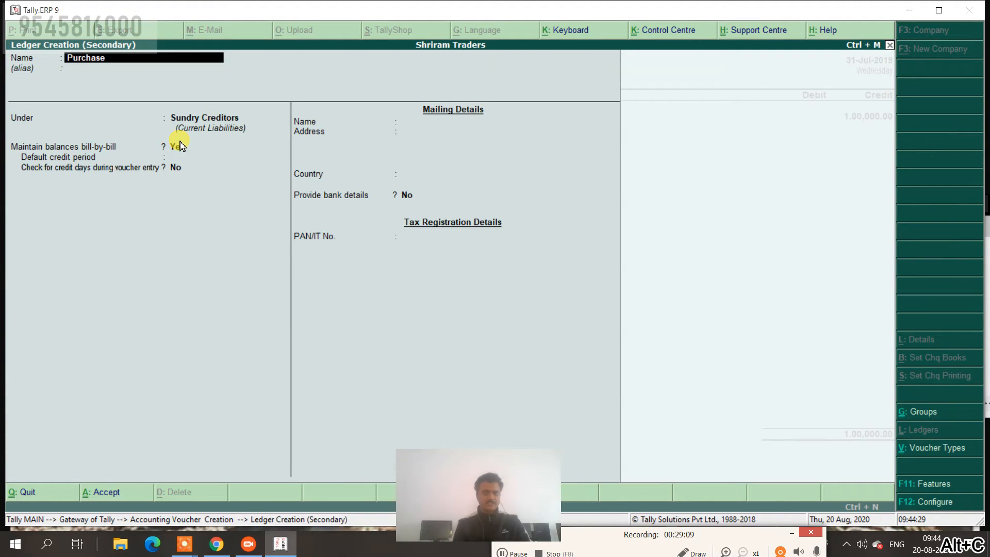
pyautogui.press('Return')
pyautogui.press('Return')
pyautogui.write('Pu')
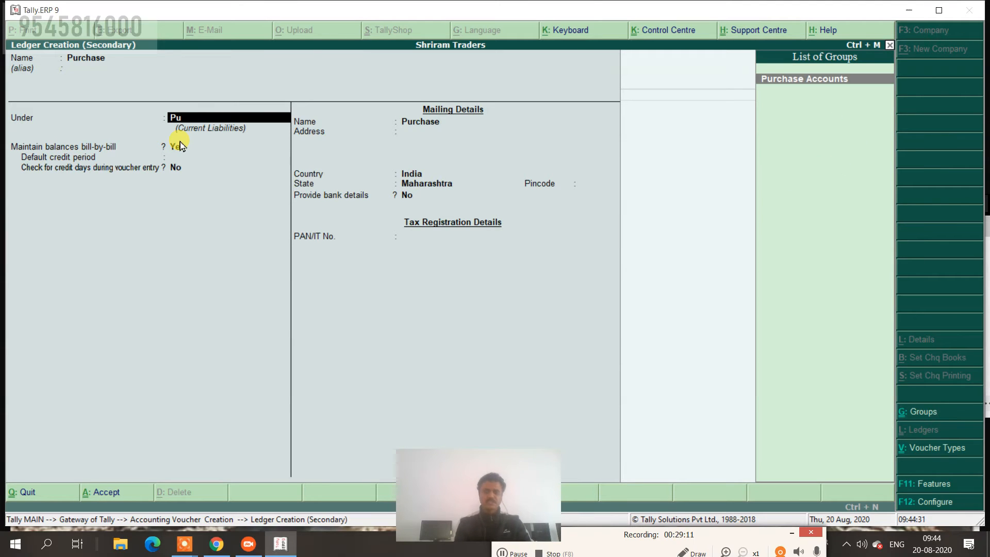
pyautogui.press('Return')
pyautogui.hotkey('ctrl', 'a')
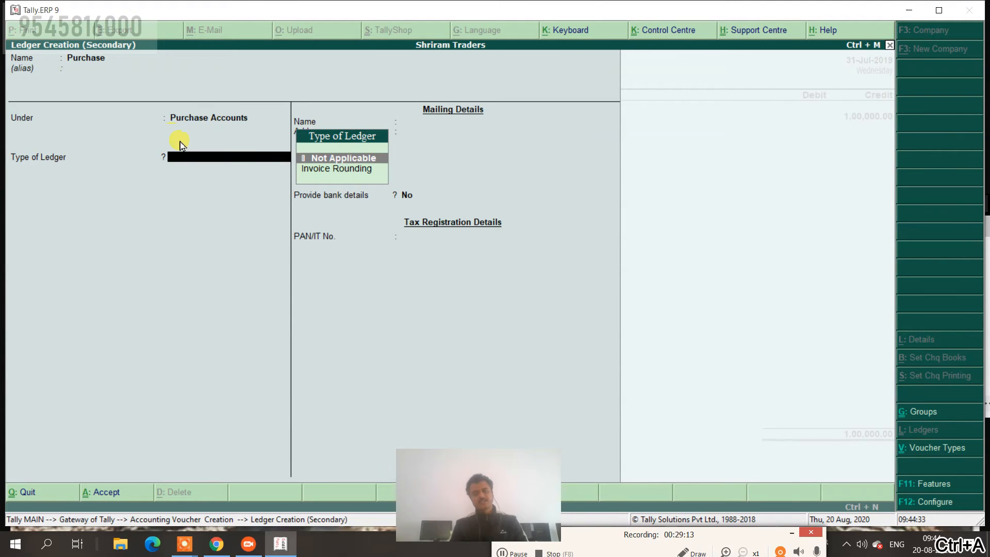
# Debit Purchase 1,00,000 and add the narration 'goods purchase from tata co'.
pyautogui.press('Return')
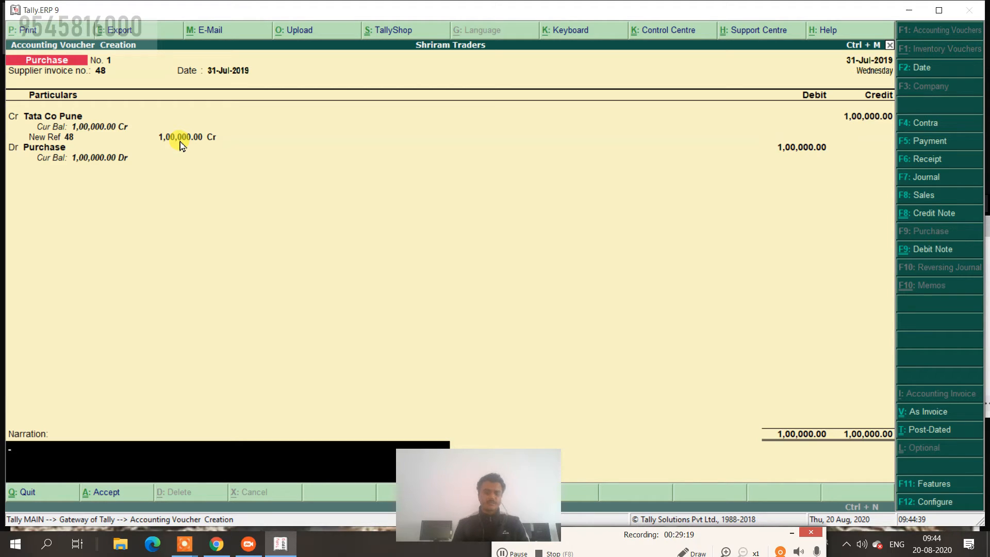
pyautogui.write('good')
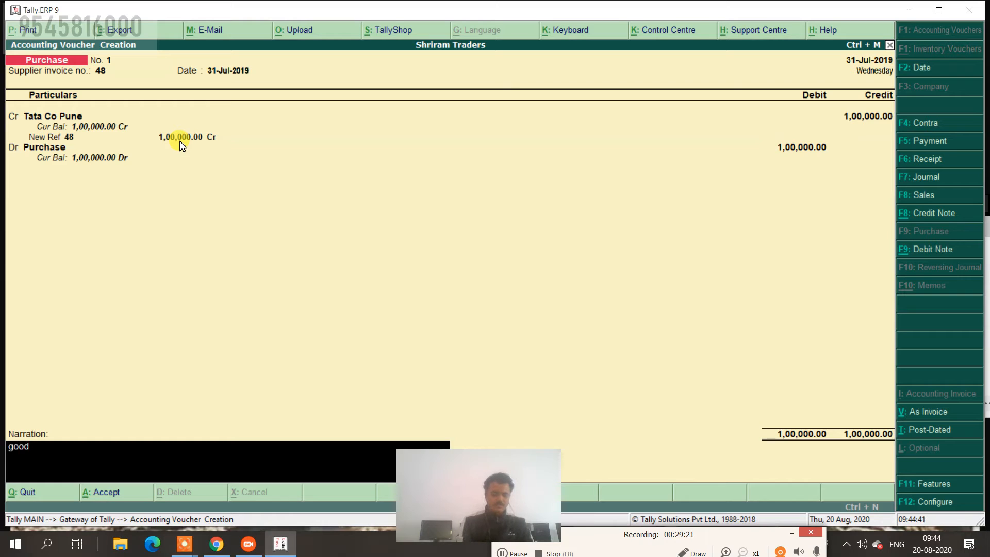
pyautogui.write('s purch')
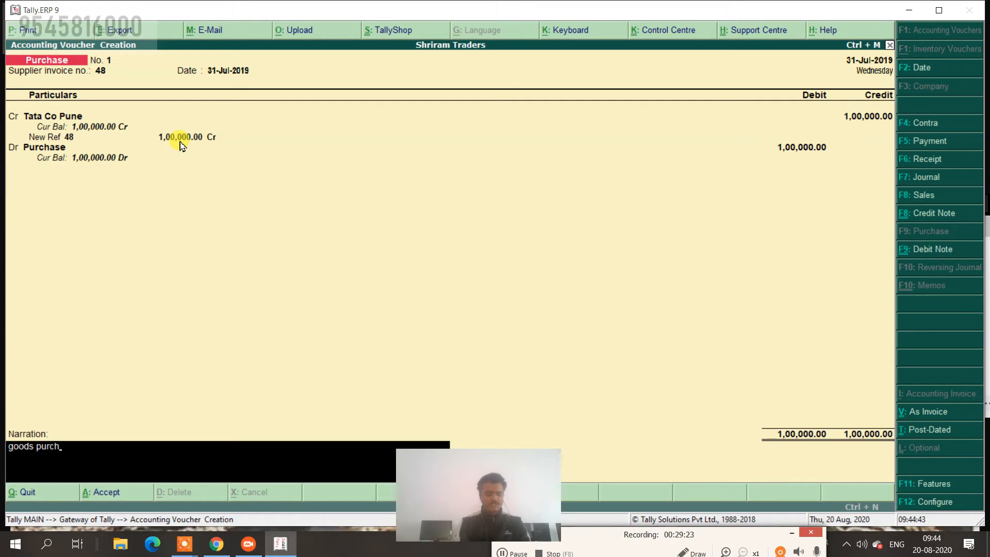
pyautogui.write('ase fr')
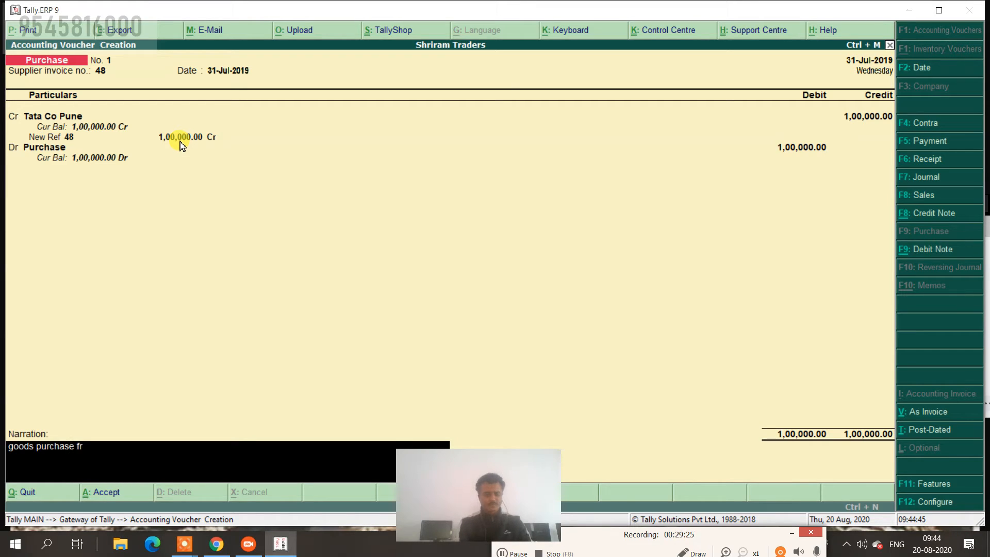
pyautogui.write('om tata co')
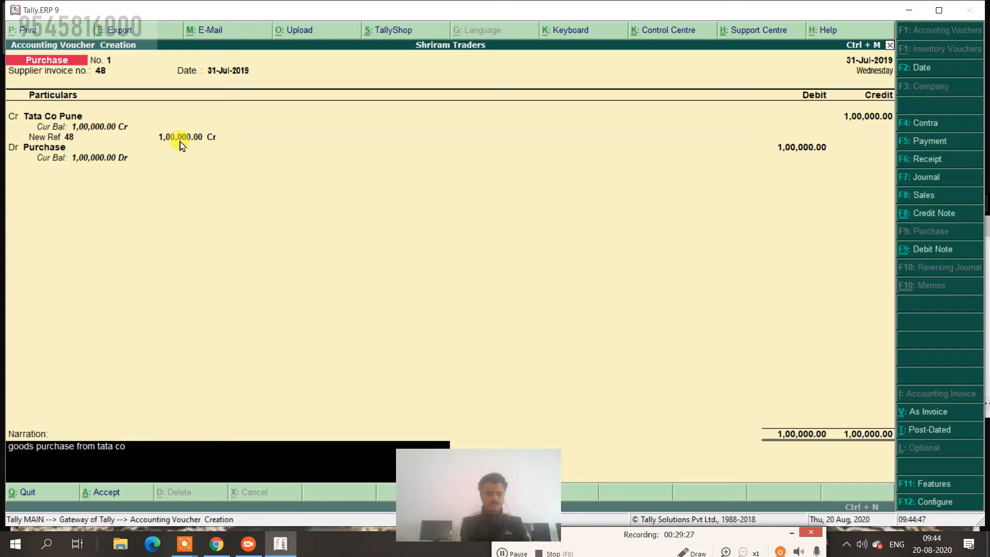
pyautogui.press('Return')
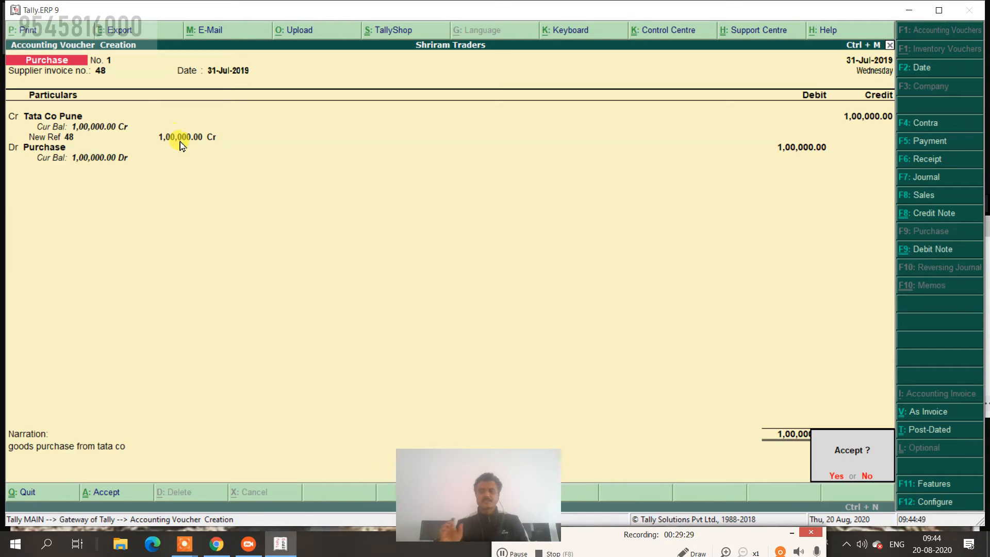
# Accept and save Purchase voucher No. 1.
pyautogui.press('Return')
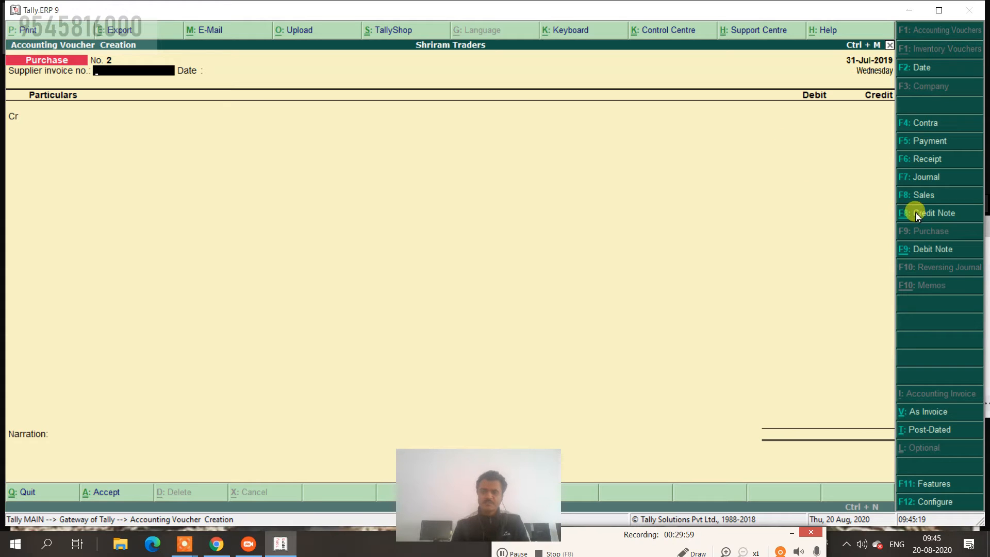
# Open a Sales voucher in voucher mode dated 1-8-2019 with reference no. 1.
pyautogui.click(922, 195)
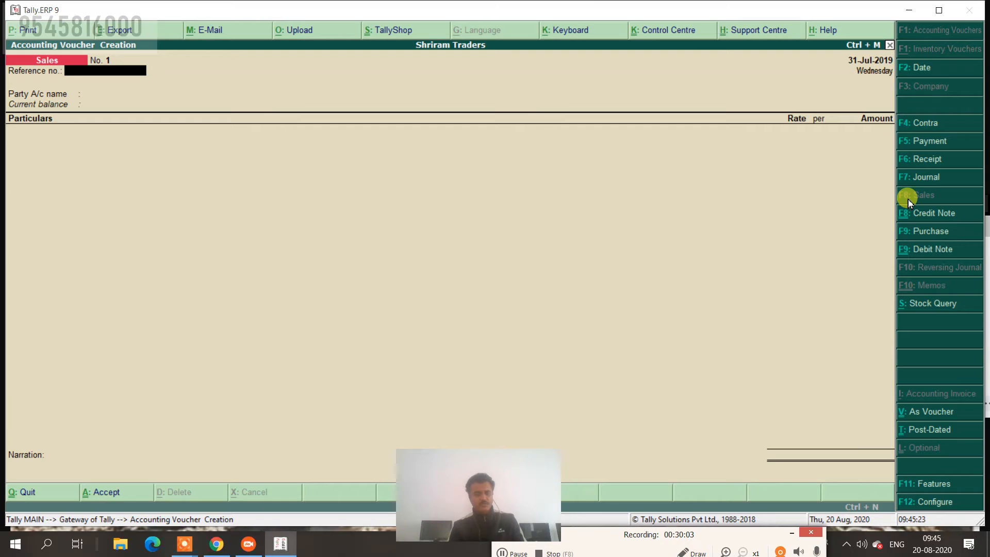
pyautogui.hotkey('ctrl', 'v')
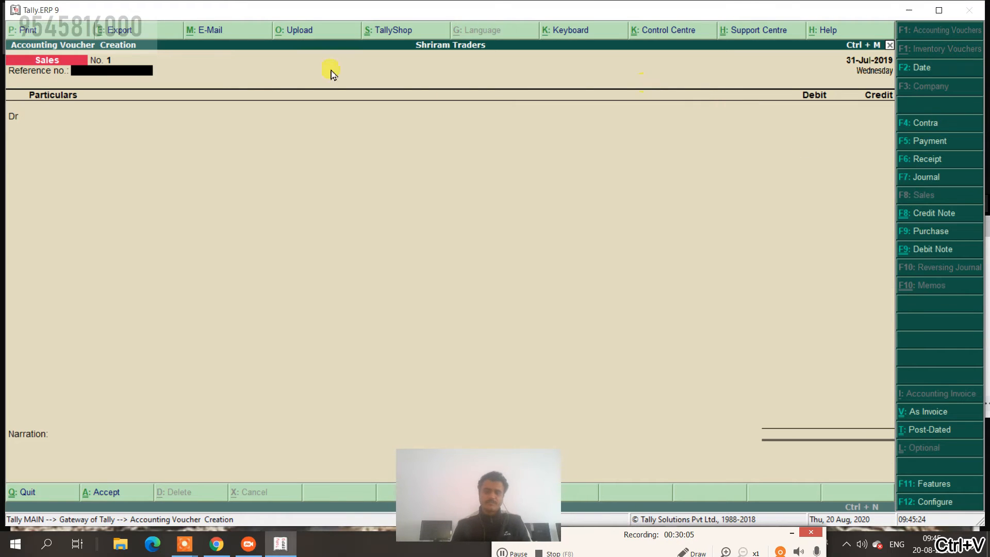
pyautogui.click(916, 77)
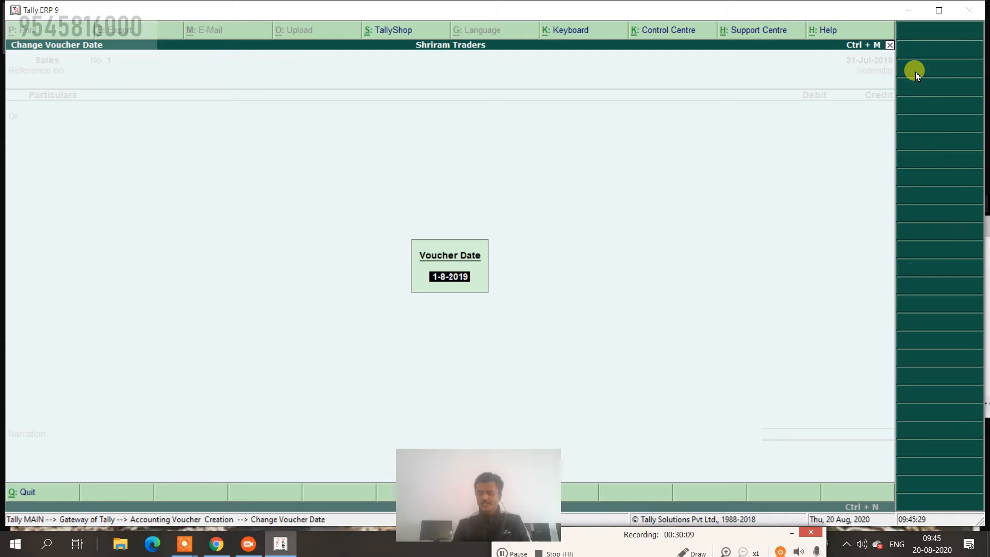
pyautogui.press('Return')
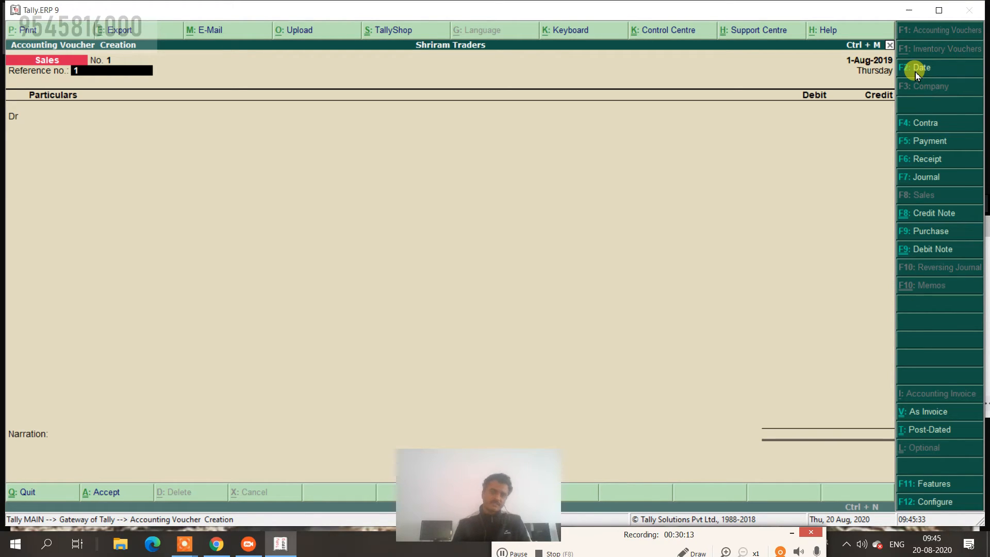
pyautogui.press('Return')
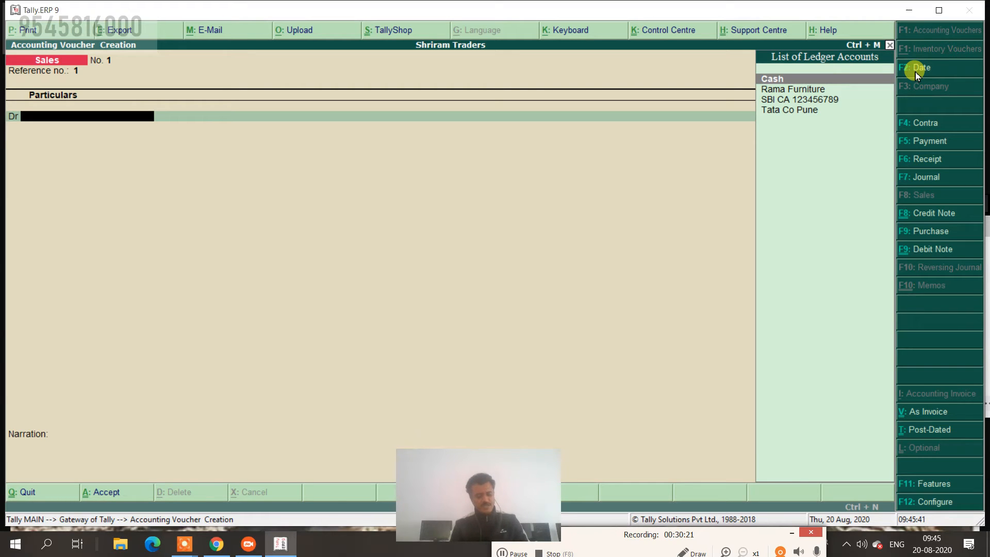
# Create the Gita Traders Latur ledger under Sundry Debtors with bill-by-bill balances on.
pyautogui.hotkey('alt', 'c')
pyautogui.write('Git')
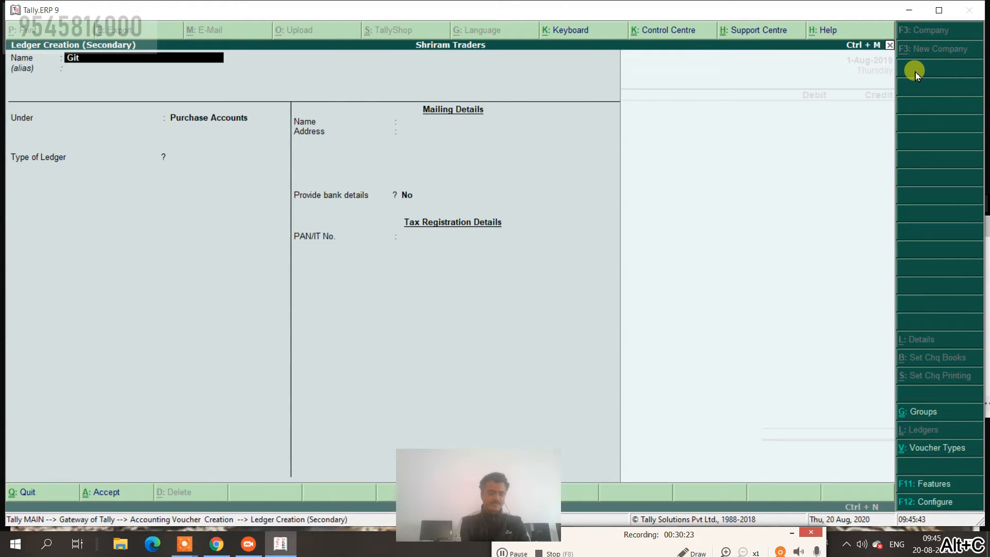
pyautogui.write('a')
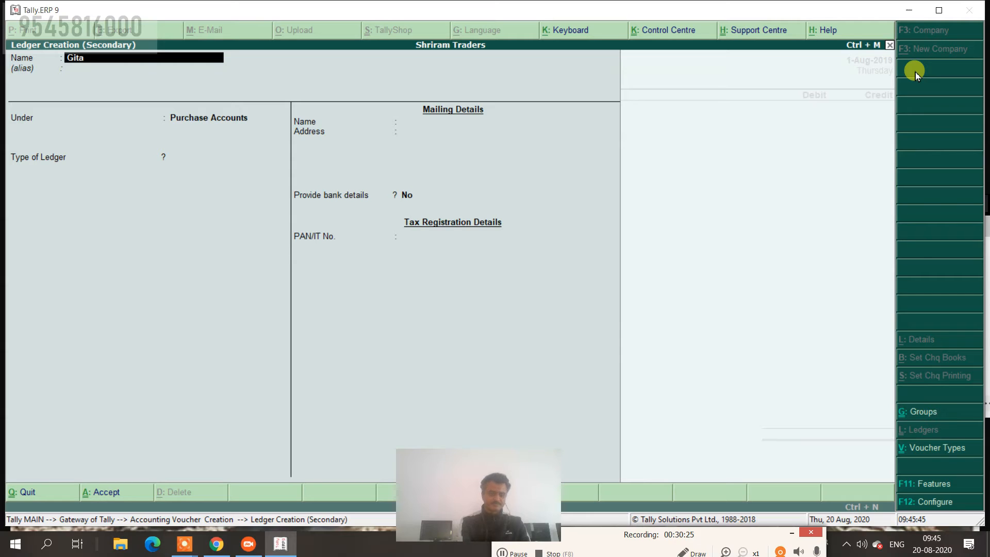
pyautogui.write(' Traders')
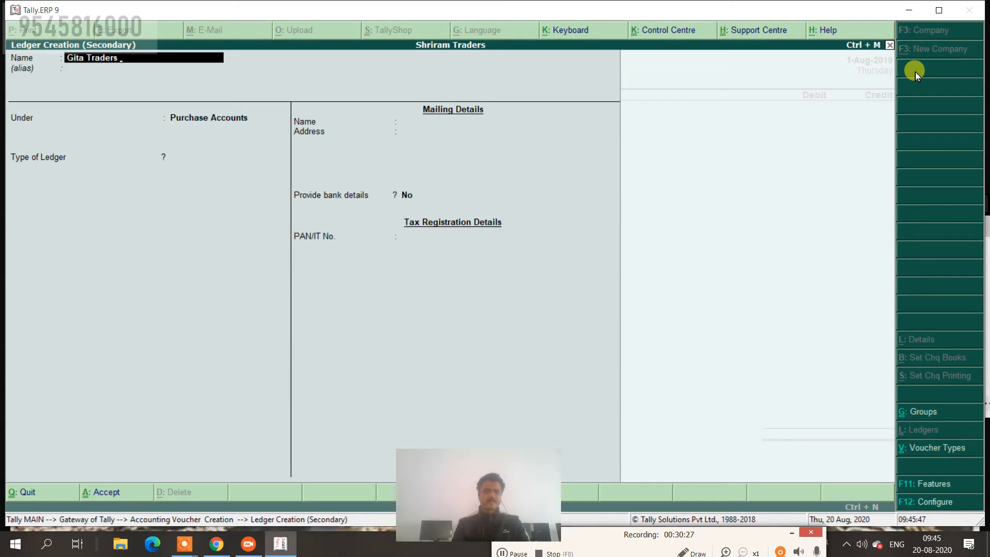
pyautogui.write(' Latur')
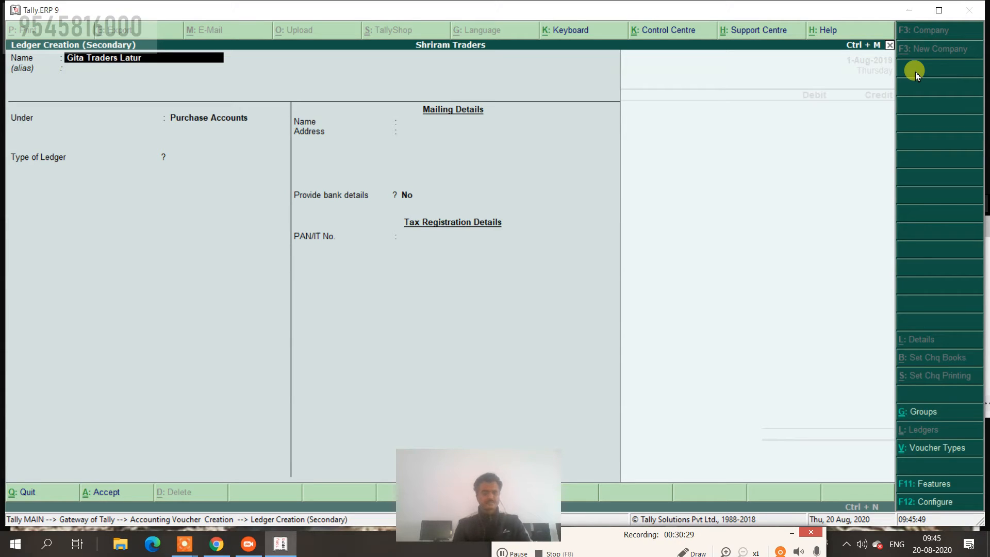
pyautogui.press('Return')
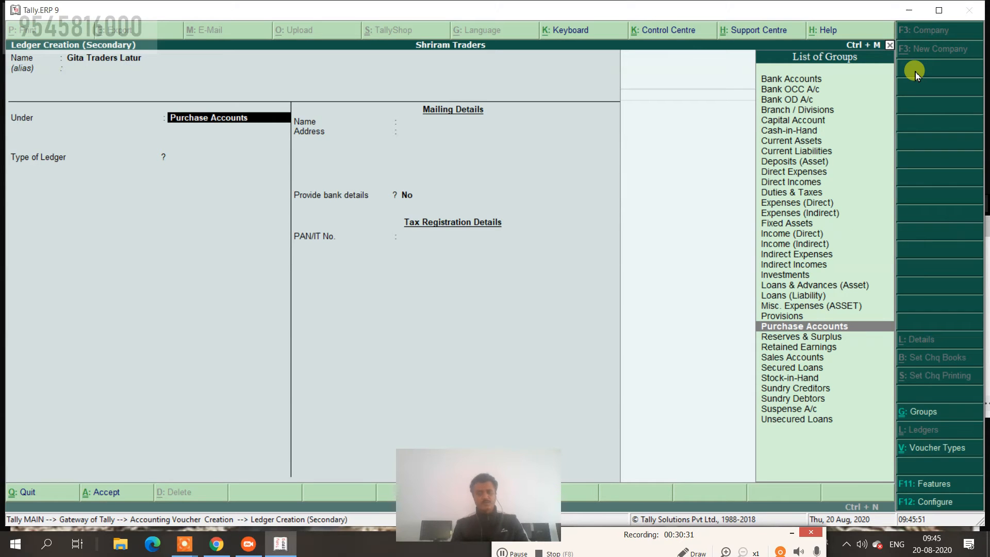
pyautogui.write('S')
pyautogui.press('Return')
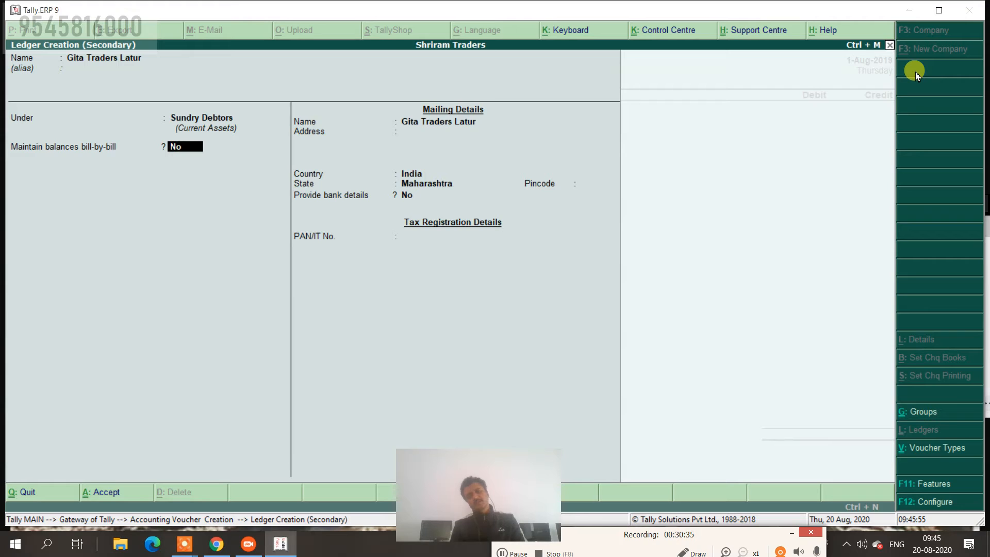
pyautogui.press('y')
pyautogui.hotkey('ctrl', 'a')
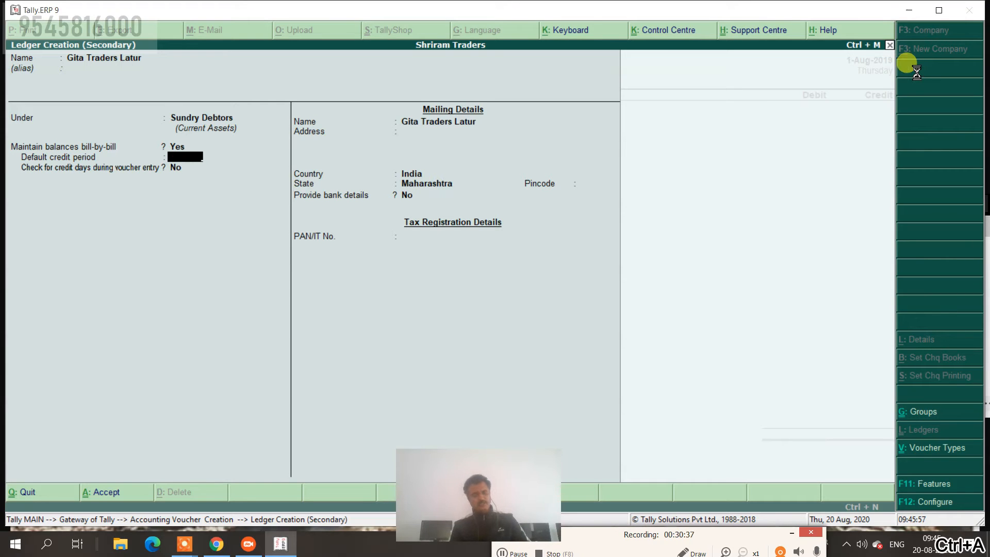
pyautogui.press('Return')
pyautogui.press('Return')
pyautogui.press('Return')
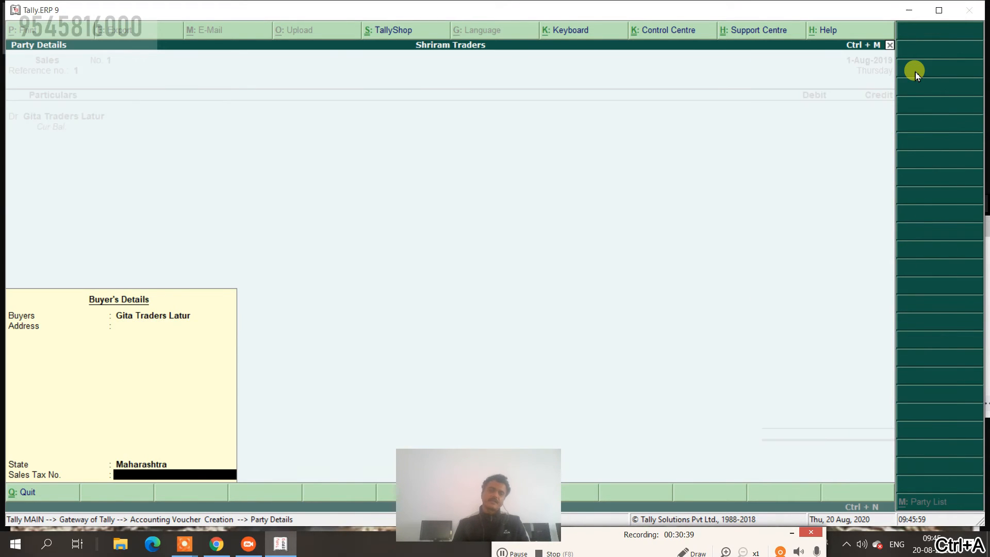
# Debit Gita Traders Latur 1,50,000 as new bill reference 1.
pyautogui.write('1,50,')
pyautogui.write('00')
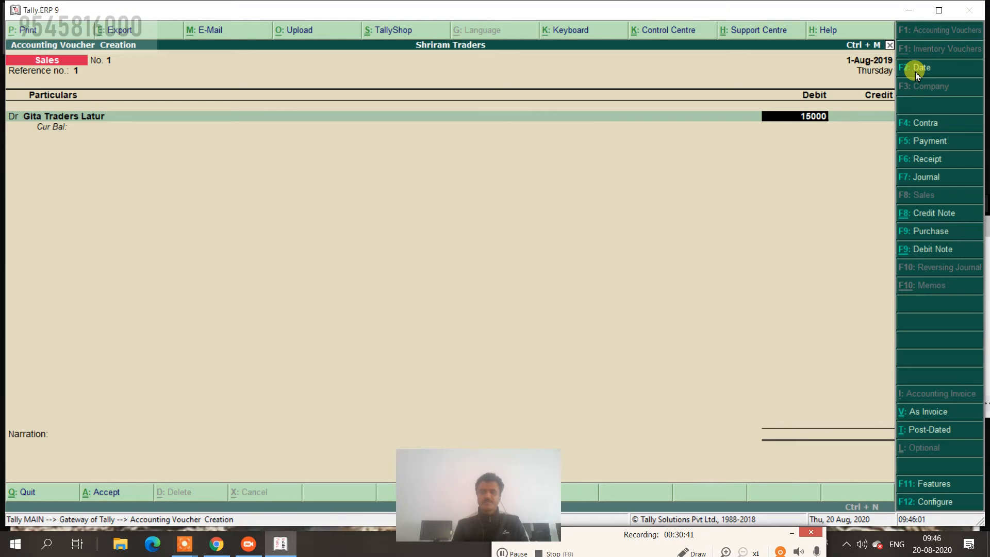
pyautogui.write('0')
pyautogui.press('Return')
pyautogui.press('Return')
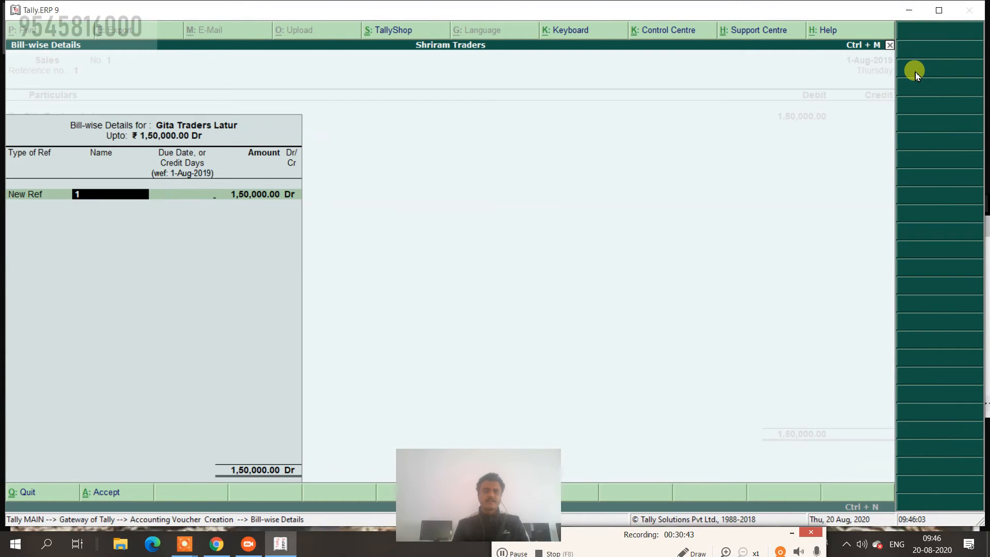
pyautogui.press('Return')
pyautogui.press('Return')
pyautogui.press('Return')
pyautogui.press('Return')
pyautogui.press('Return')
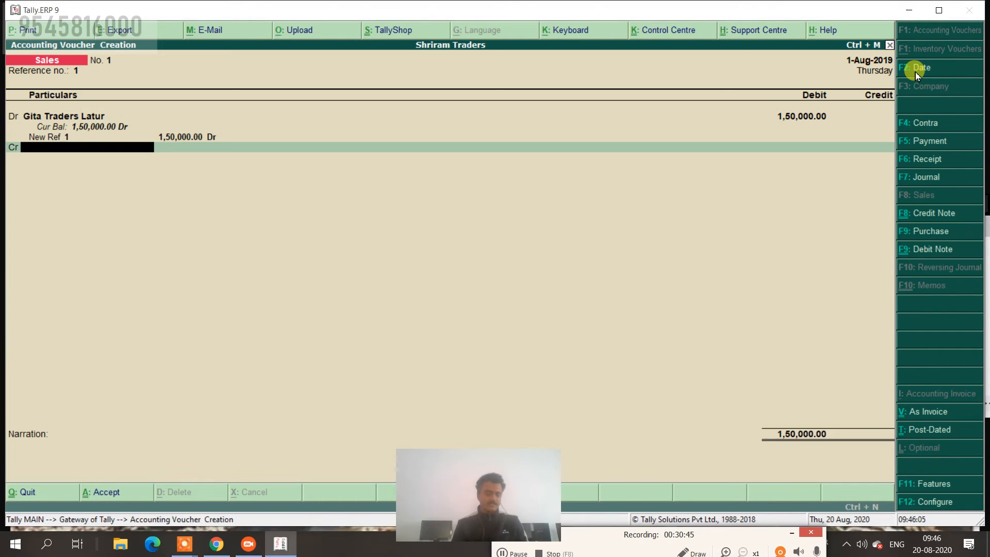
pyautogui.hotkey('alt', 'c')
# Create a Sales ledger under Sales Accounts, type Not Applicable.
pyautogui.write('Sales')
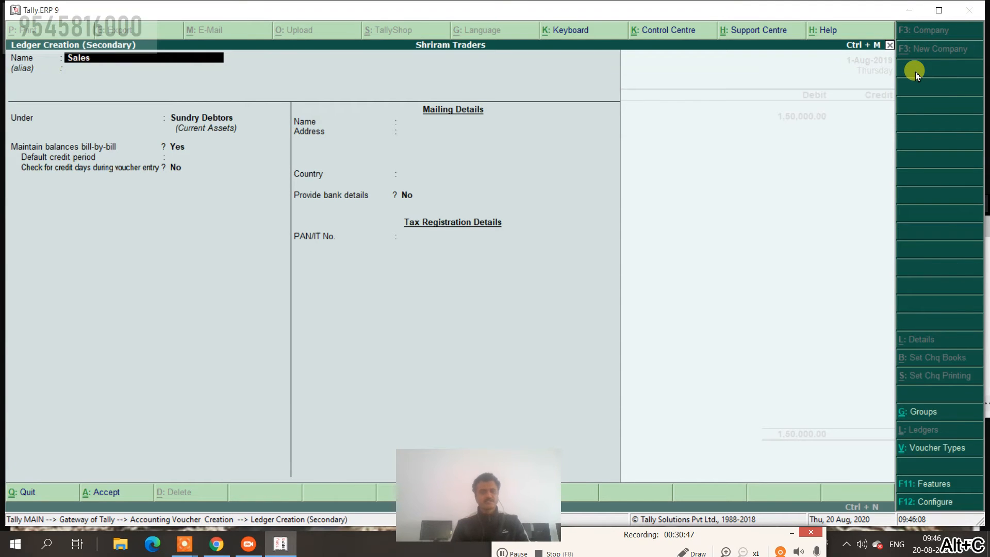
pyautogui.press('Return')
pyautogui.write('s')
pyautogui.press('Return')
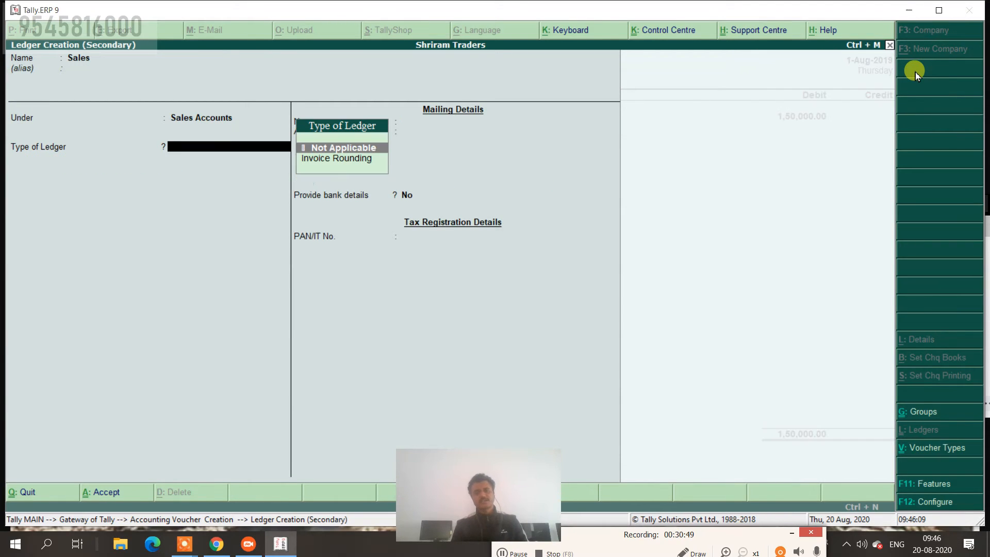
pyautogui.press('Return')
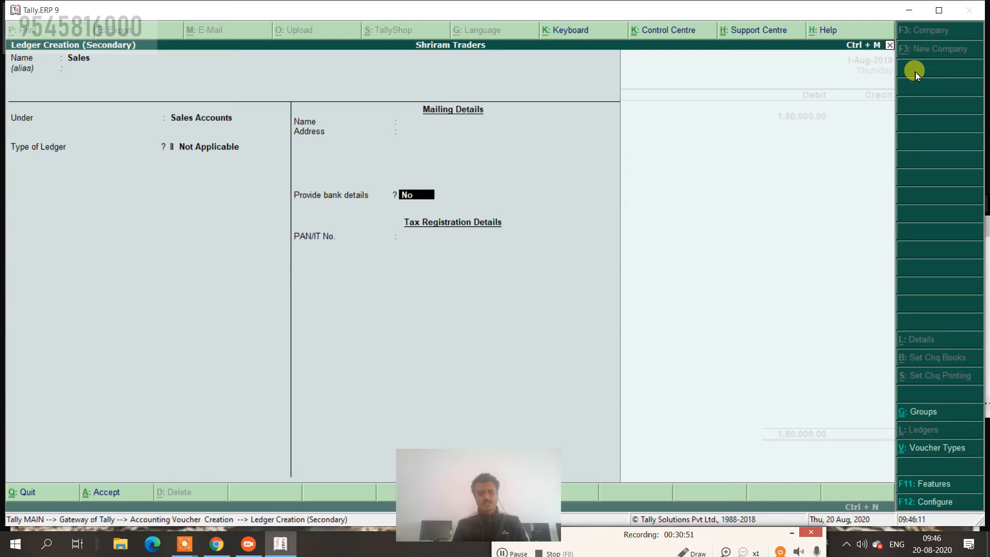
pyautogui.hotkey('ctrl', 'a')
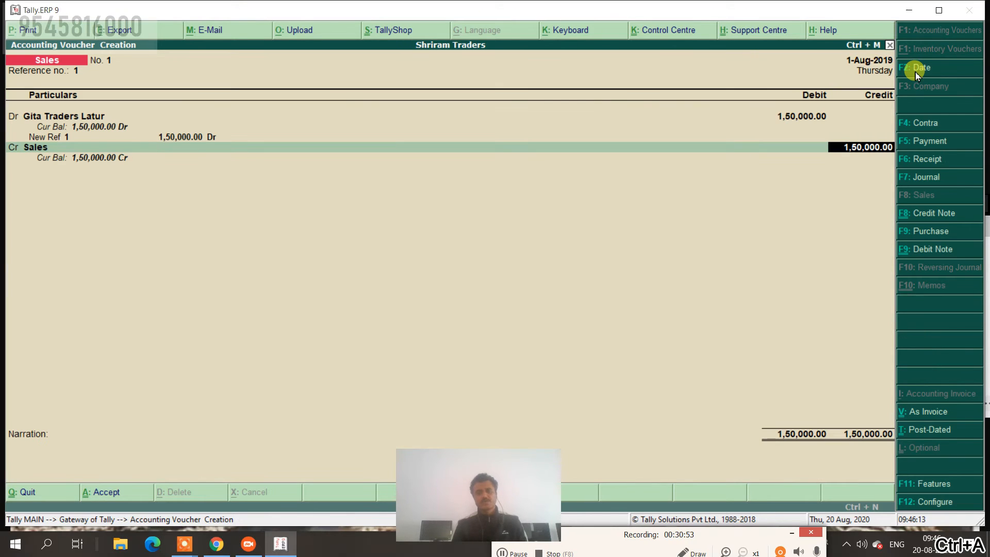
# Credit Sales 1,50,000, add narration 'being goods sold on vredit', and save the voucher.
pyautogui.press('Return')
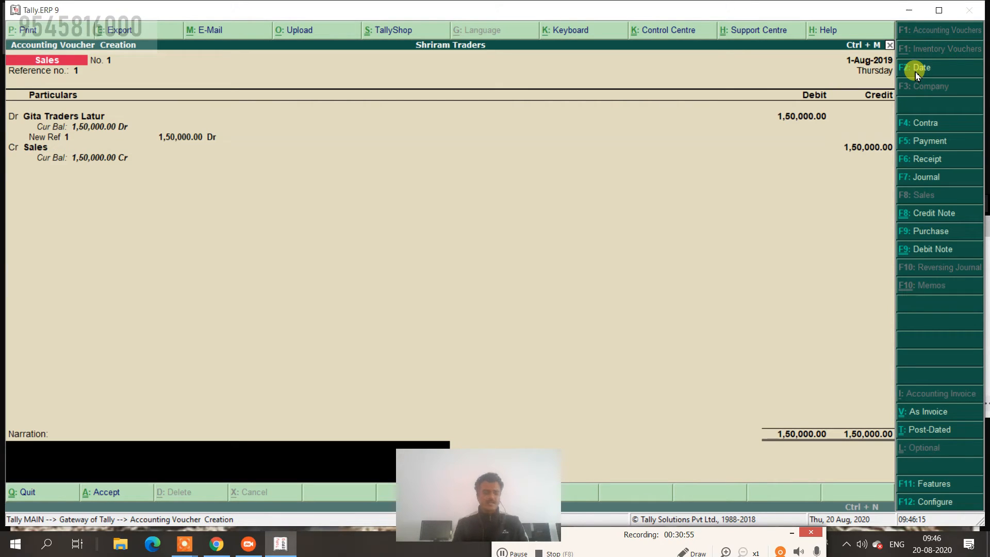
pyautogui.write('being goods')
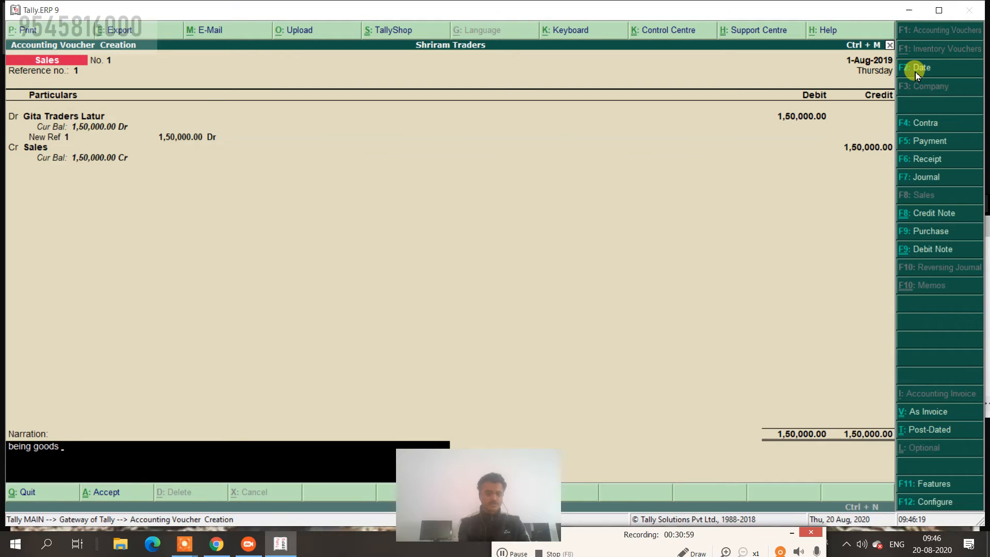
pyautogui.write(' sold o')
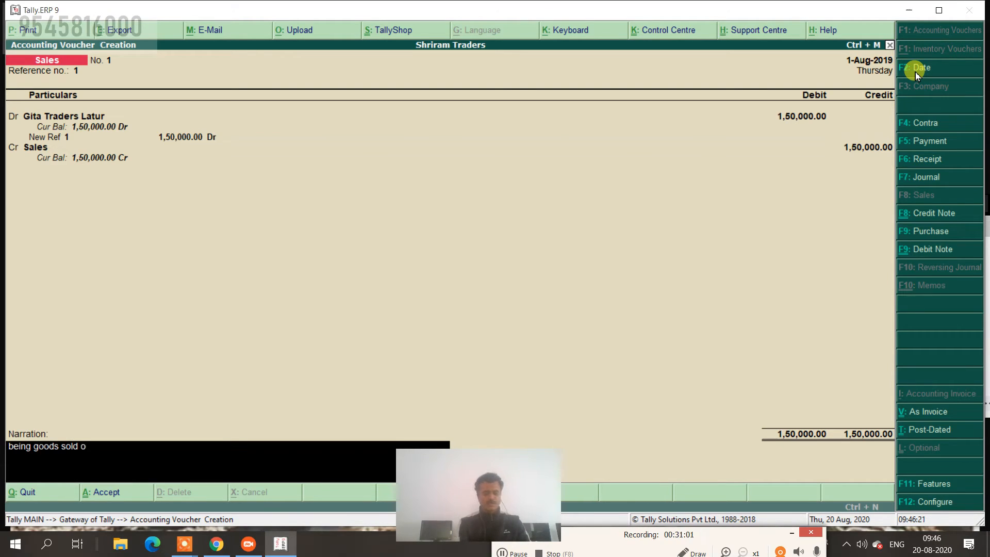
pyautogui.write('n vredi')
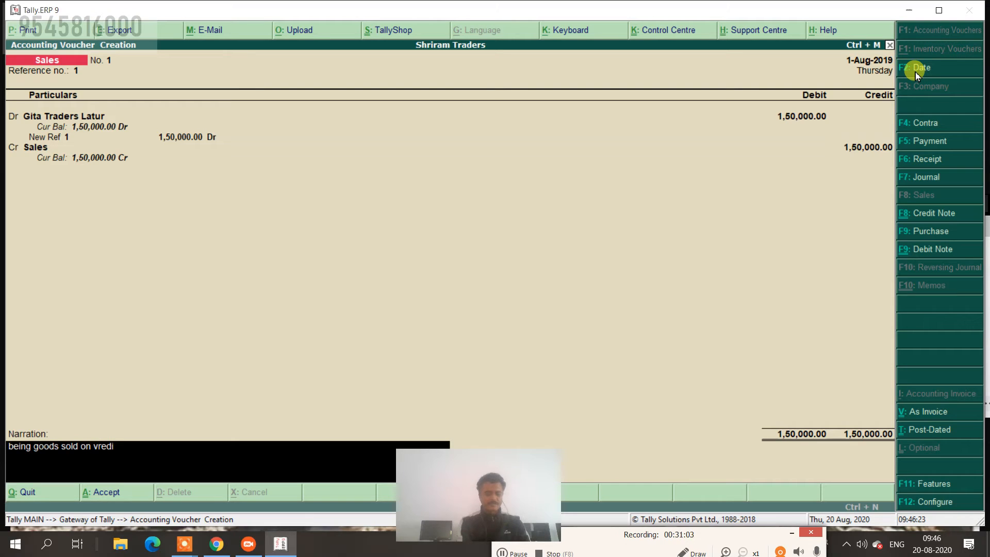
pyautogui.write('t')
pyautogui.press('Return')
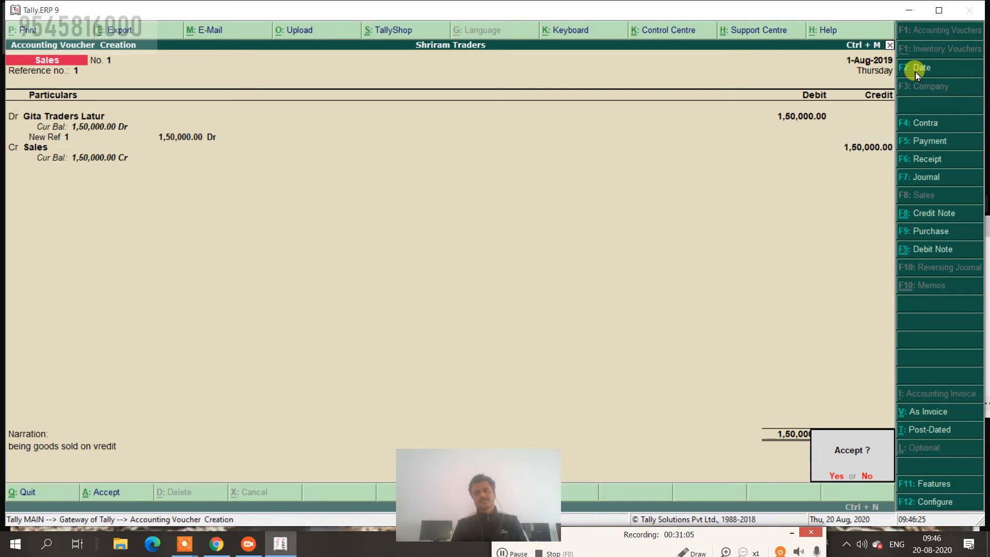
pyautogui.press('Return')
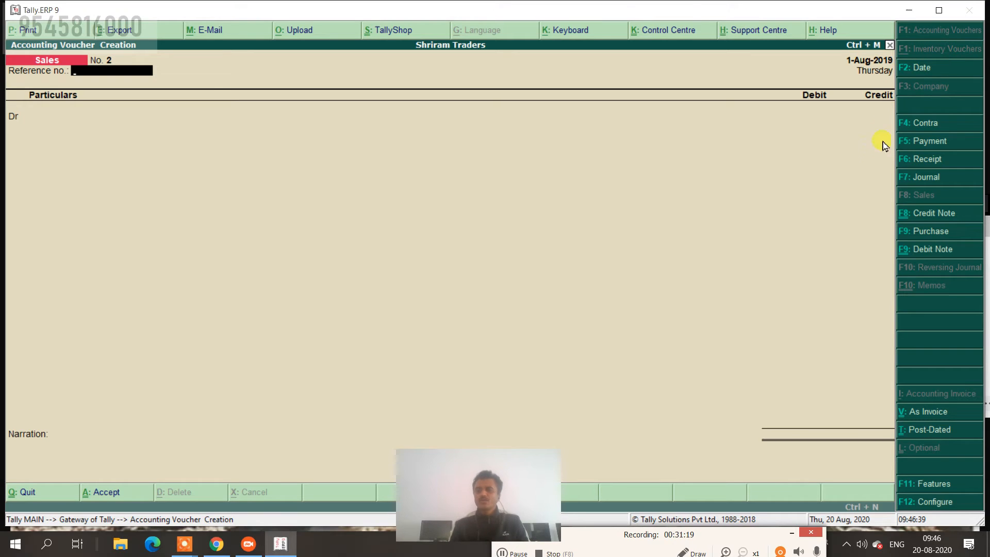
# Open a Credit Note voucher and set its date to 1-Sep-2019.
pyautogui.click(935, 213)
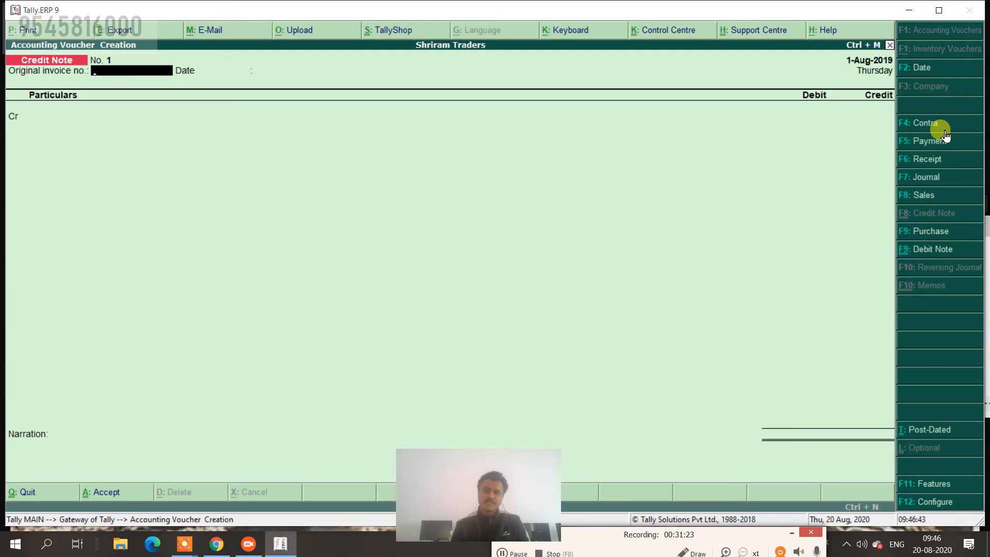
pyautogui.click(921, 75)
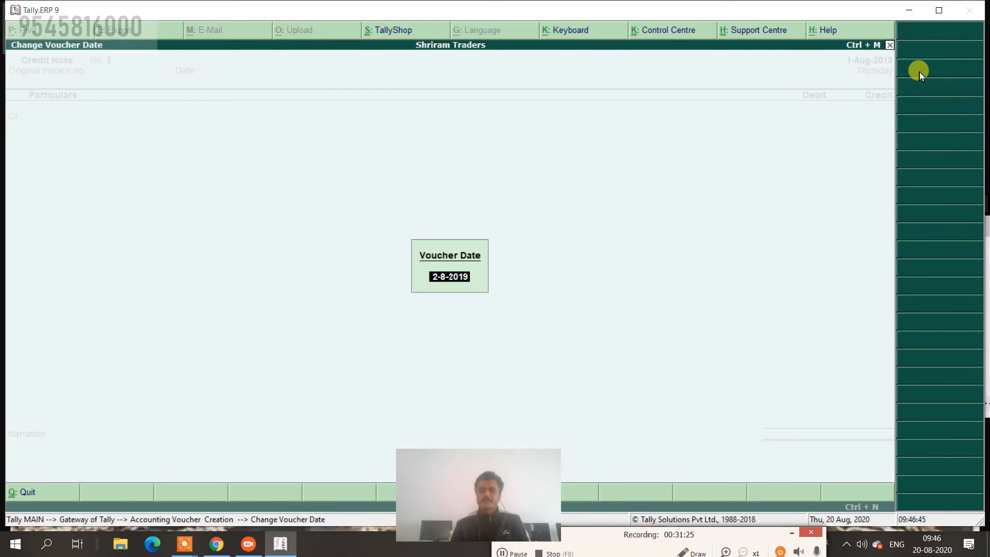
pyautogui.write('1-9')
pyautogui.press('Return')
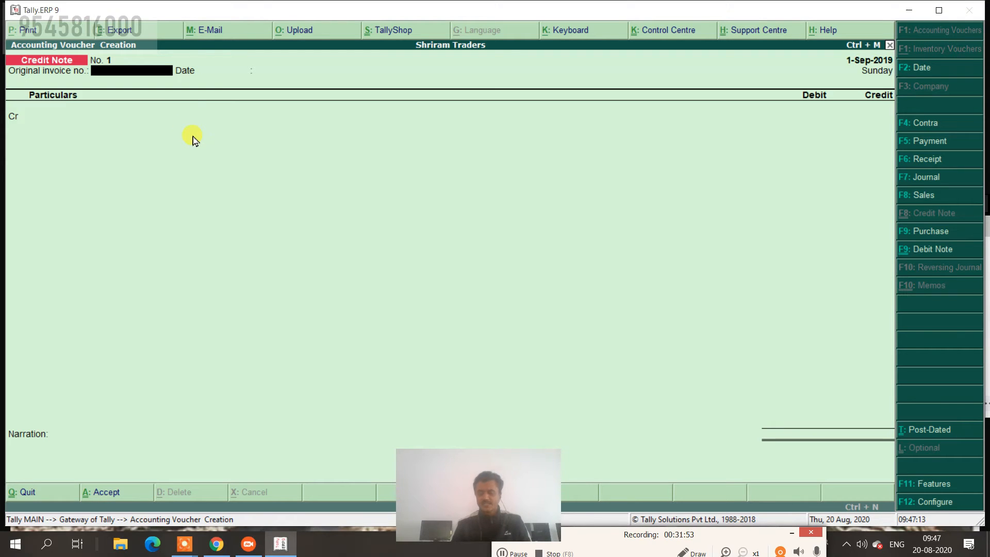
# Enter original invoice number 1 on the credit note.
pyautogui.write('1')
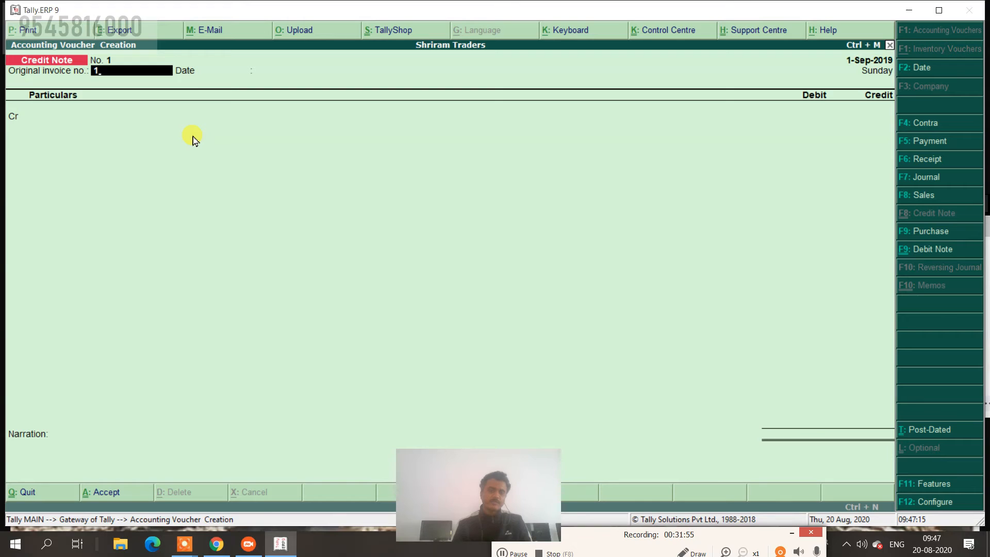
pyautogui.press('Return')
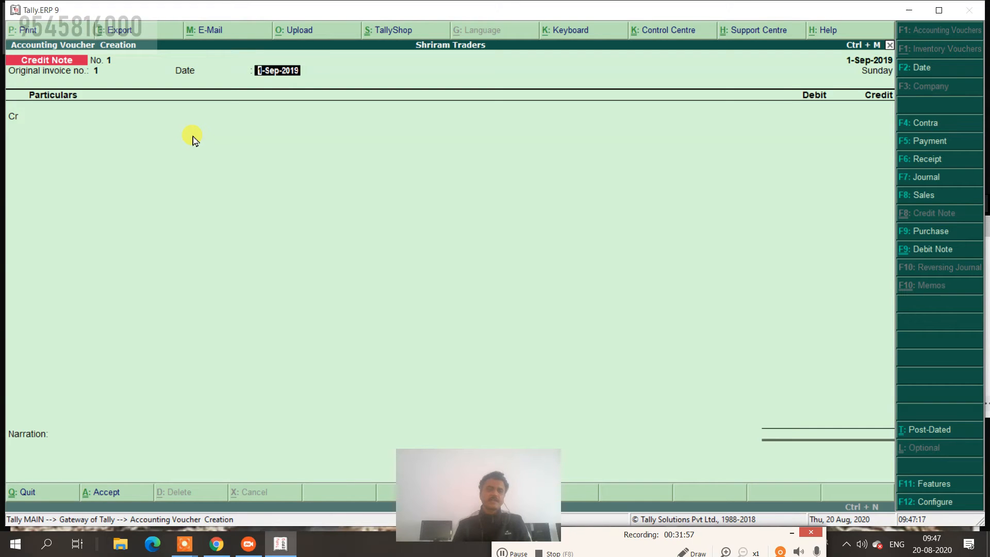
pyautogui.press('Return')
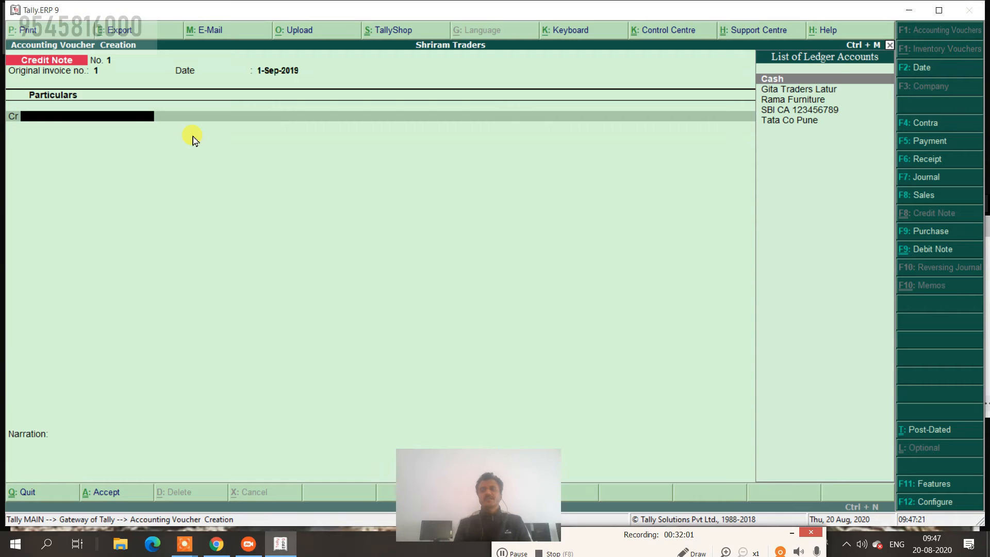
# Credit Gita Traders Latur 10,000 against bill reference 1.
pyautogui.press('Down')
pyautogui.press('Return')
pyautogui.press('Return')
pyautogui.press('Return')
pyautogui.press('Return')
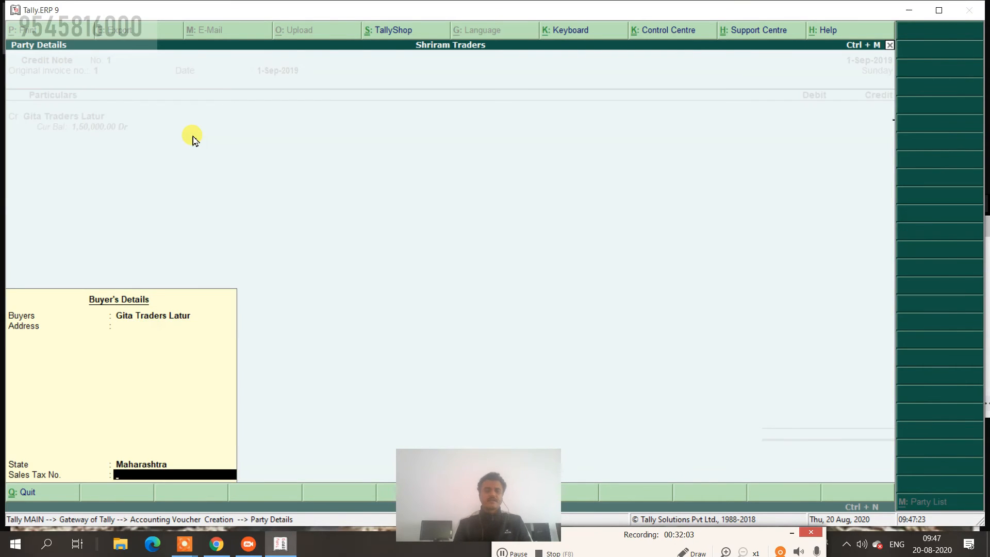
pyautogui.write('10,000')
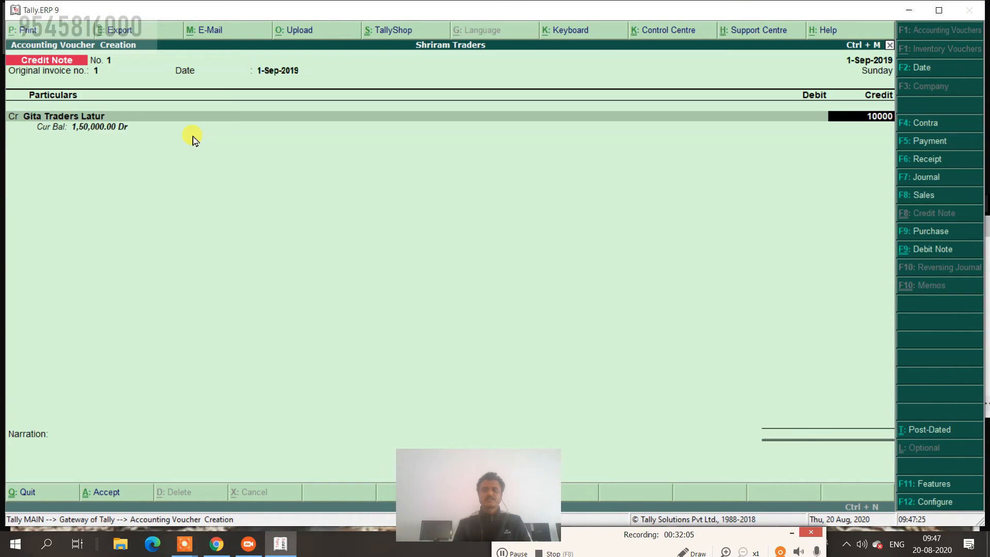
pyautogui.press('Return')
pyautogui.press('Return')
pyautogui.press('Return')
pyautogui.press('Return')
pyautogui.press('Return')
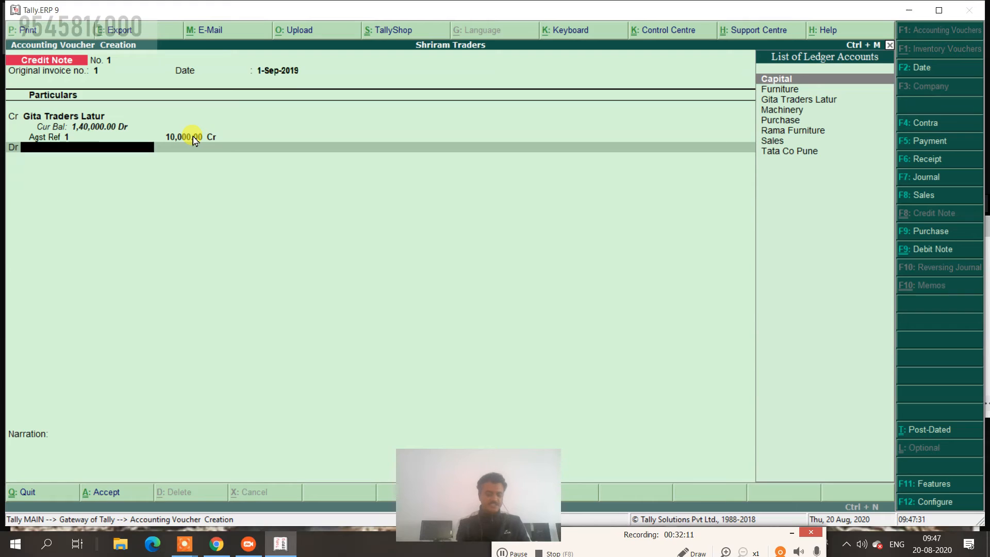
pyautogui.hotkey('alt', 'c')
# Create a Sales Return ledger under Sales Accounts and place it on the debit line.
pyautogui.write('Sale')
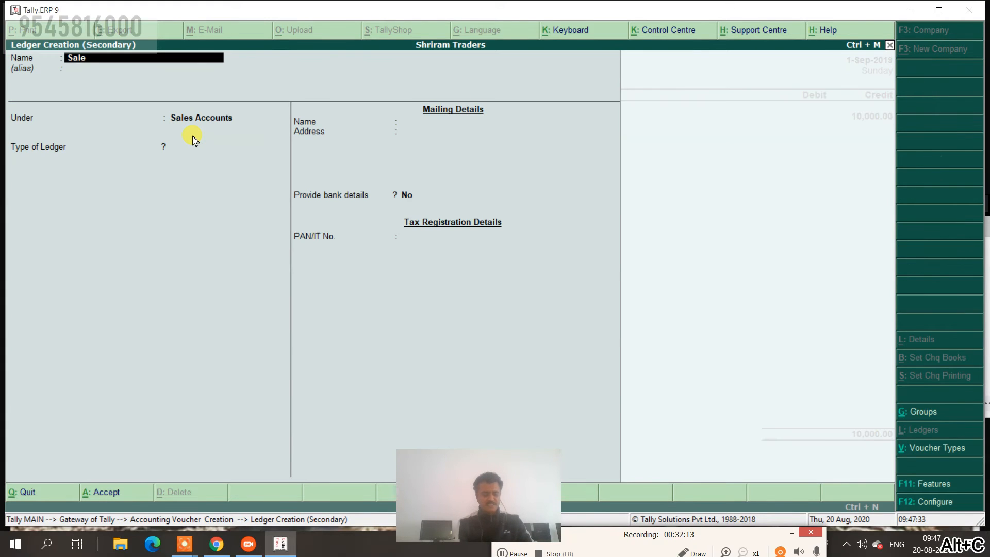
pyautogui.write('s Return')
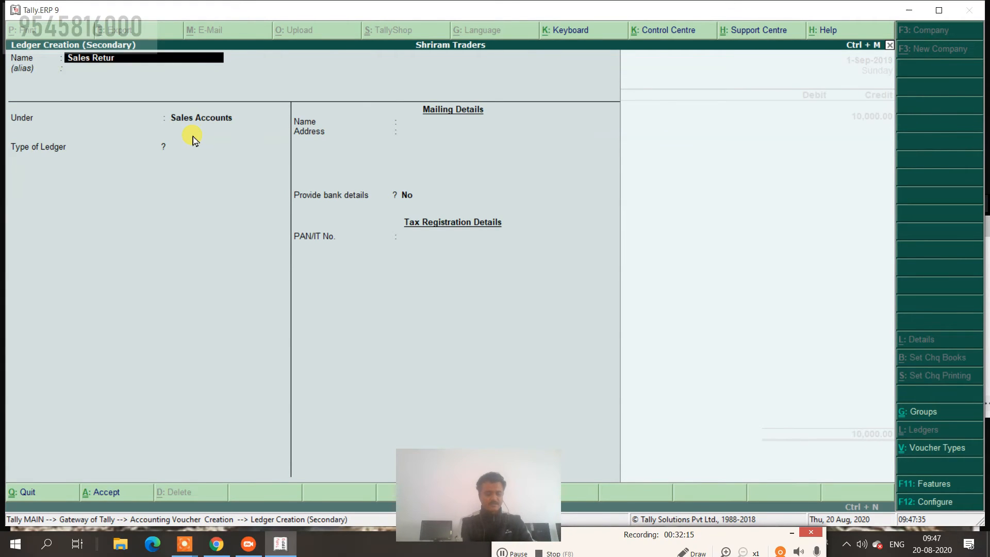
pyautogui.press('Return')
pyautogui.press('Return')
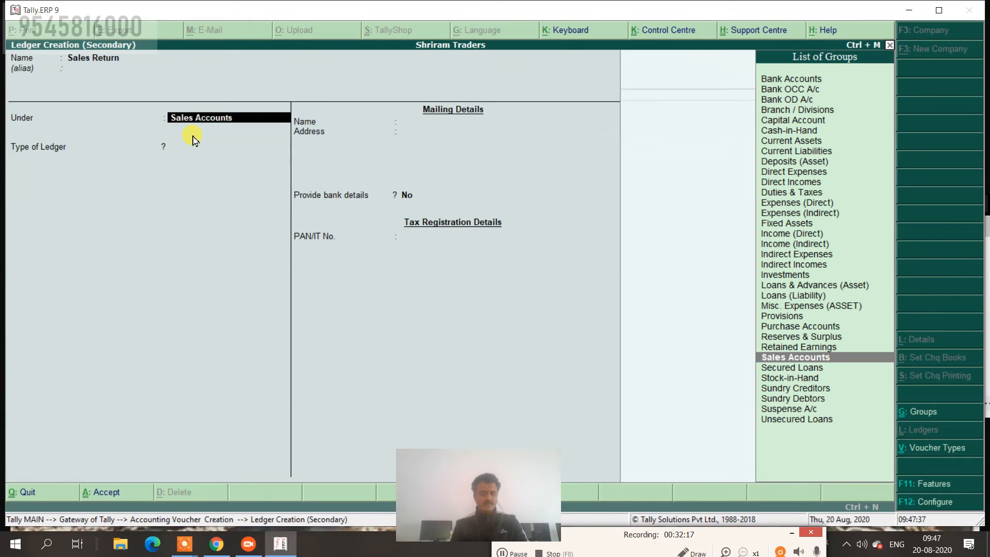
pyautogui.press('Return')
pyautogui.hotkey('ctrl', 'a')
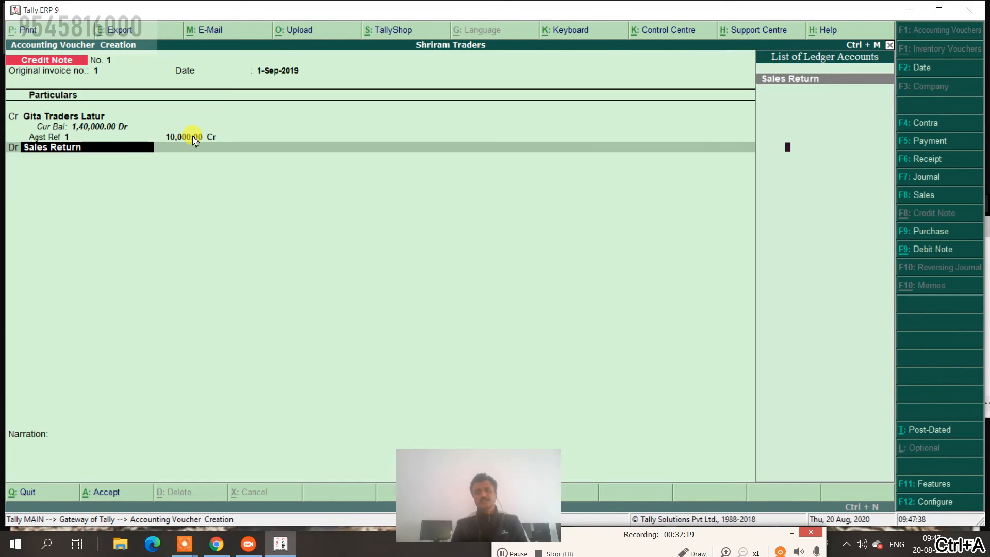
pyautogui.press('Return')
pyautogui.press('Return')
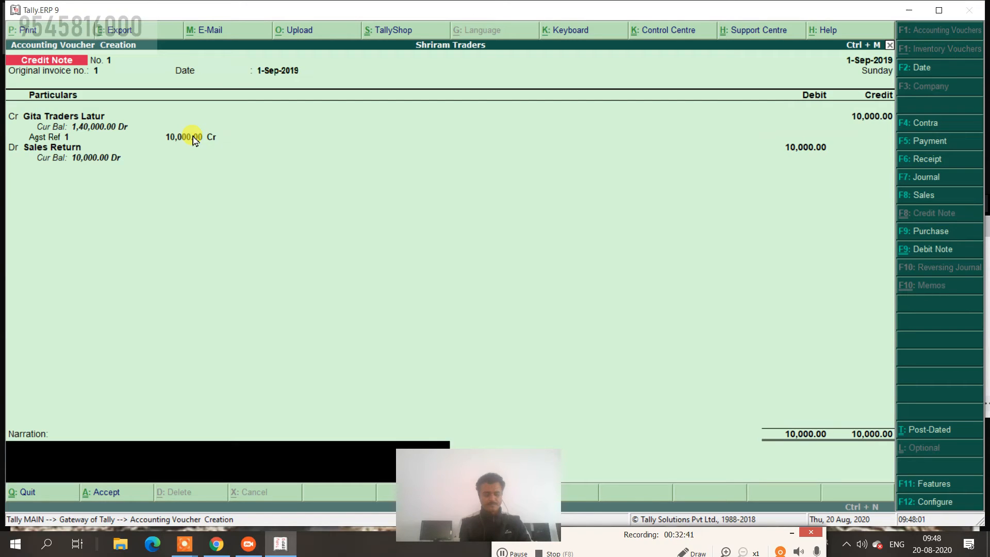
# Add the narration 'dif. size product' and save Credit Note No. 1.
pyautogui.write('dif')
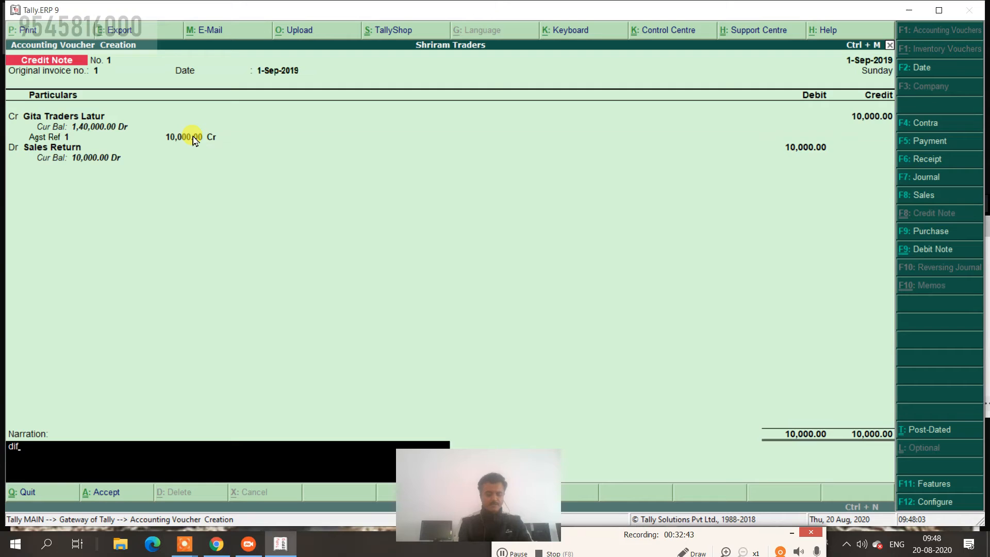
pyautogui.write('. size prod')
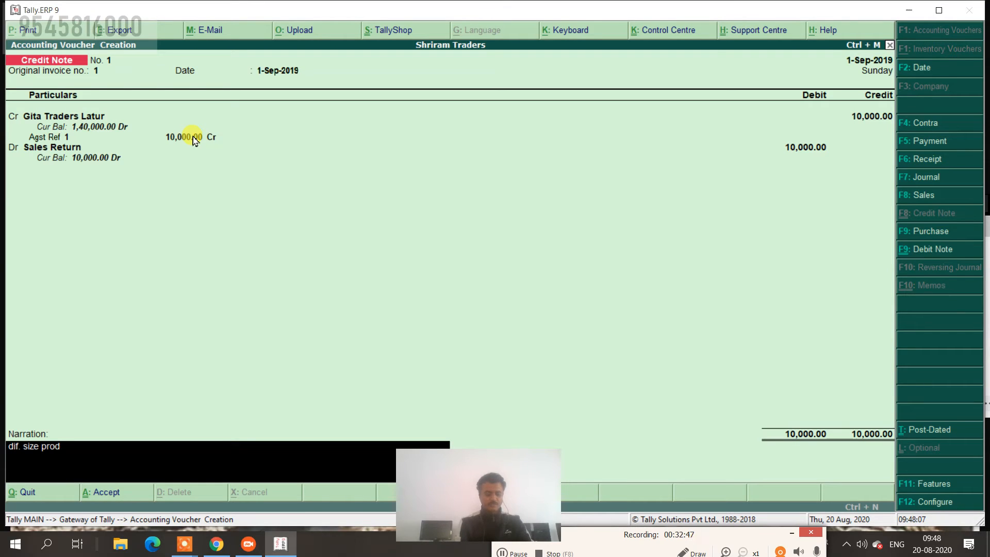
pyautogui.write('uct')
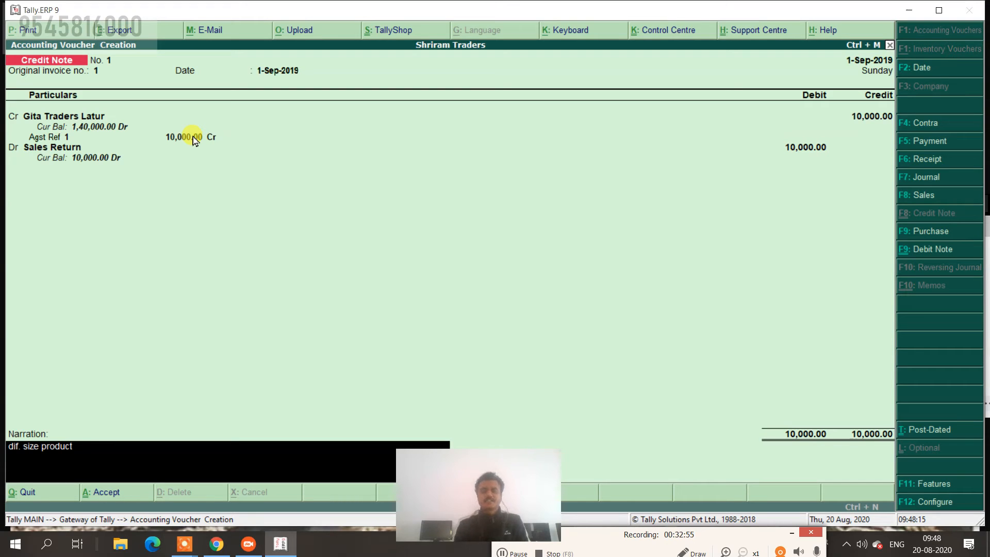
pyautogui.press('Return')
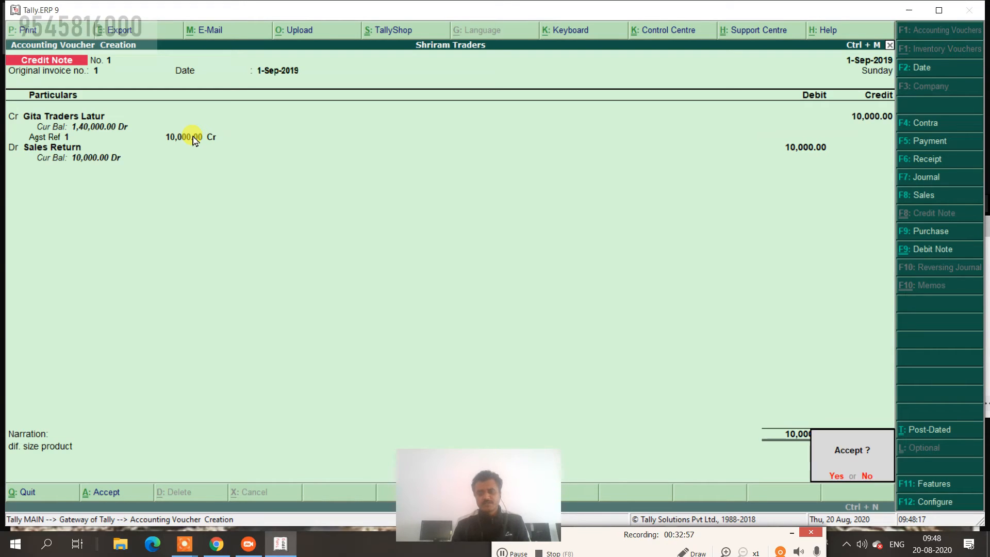
pyautogui.press('Return')
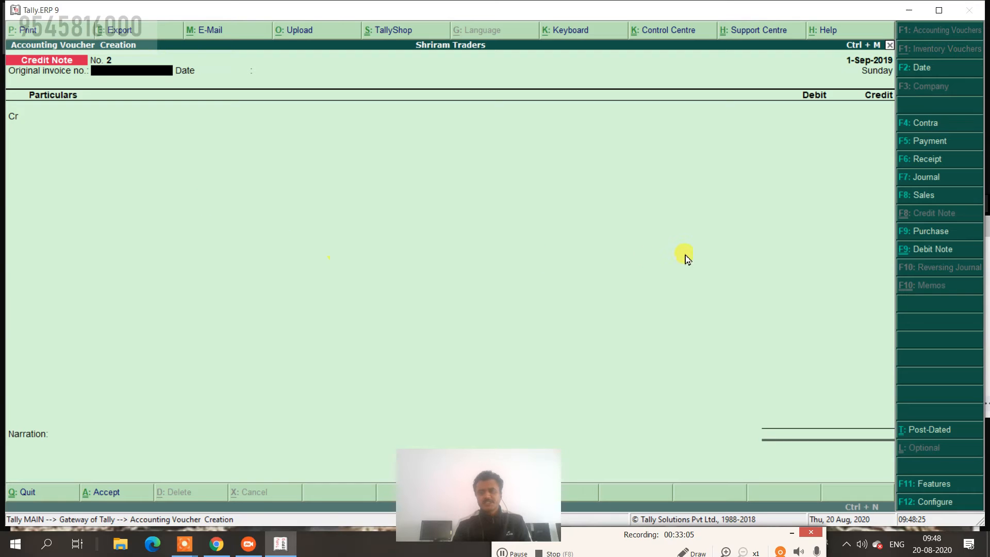
# Switch to a Debit Note and date it 1-10, i.e. 1-Oct-2019.
pyautogui.click(939, 253)
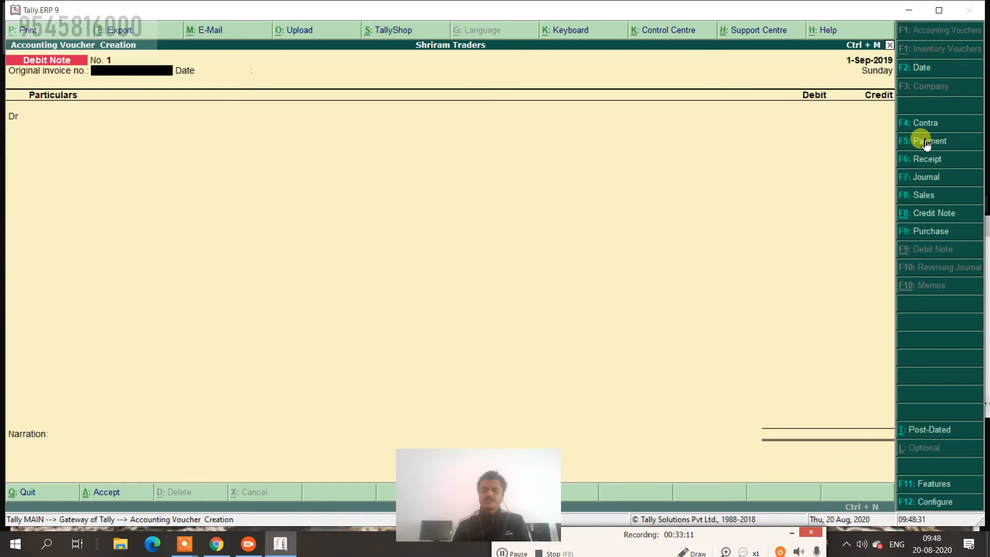
pyautogui.click(926, 67)
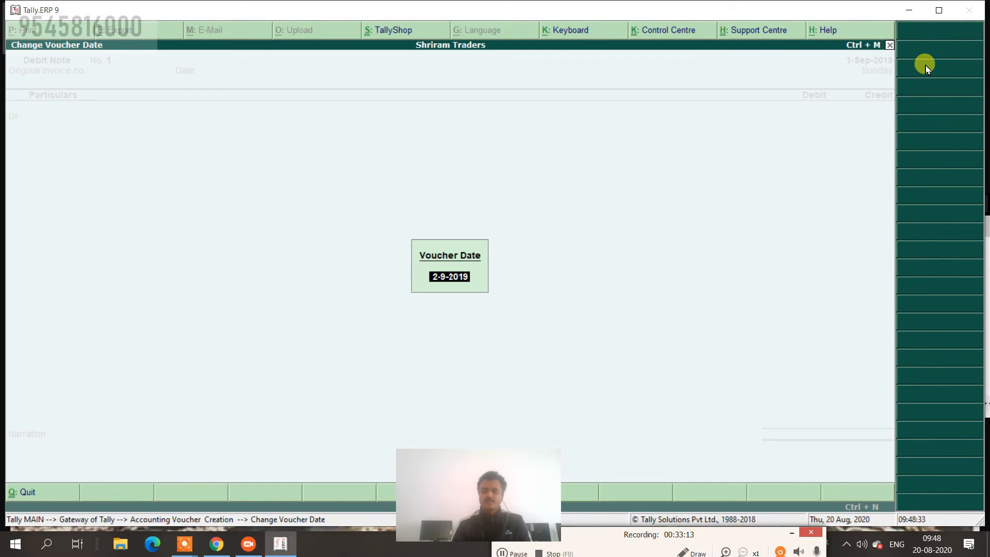
pyautogui.write('1-10')
pyautogui.press('Return')
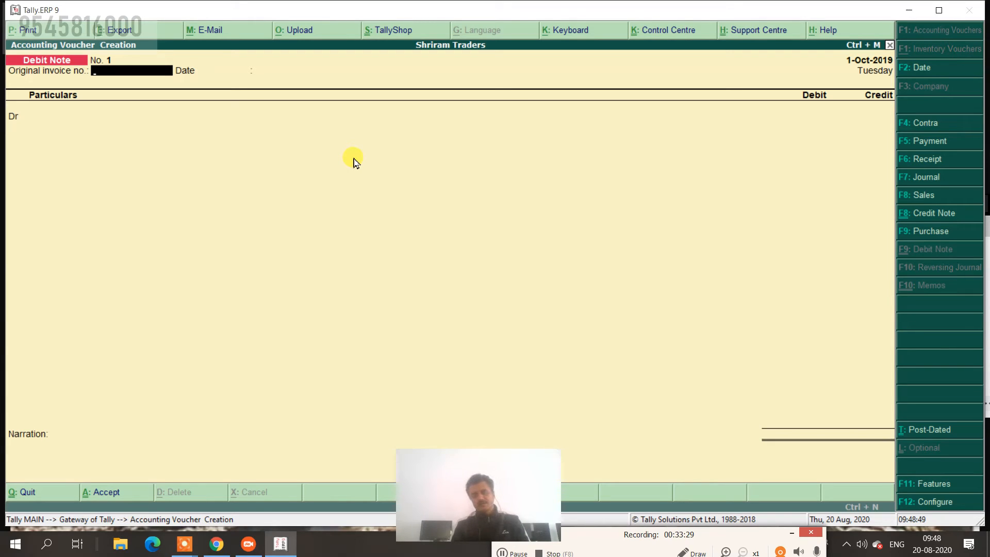
# Debit Tata Co Pune (Maharashtra) 6,000 against pending bill 48.
pyautogui.press('Return')
pyautogui.press('Return')
pyautogui.press('Down')
pyautogui.press('Down')
pyautogui.press('Down')
pyautogui.press('Down')
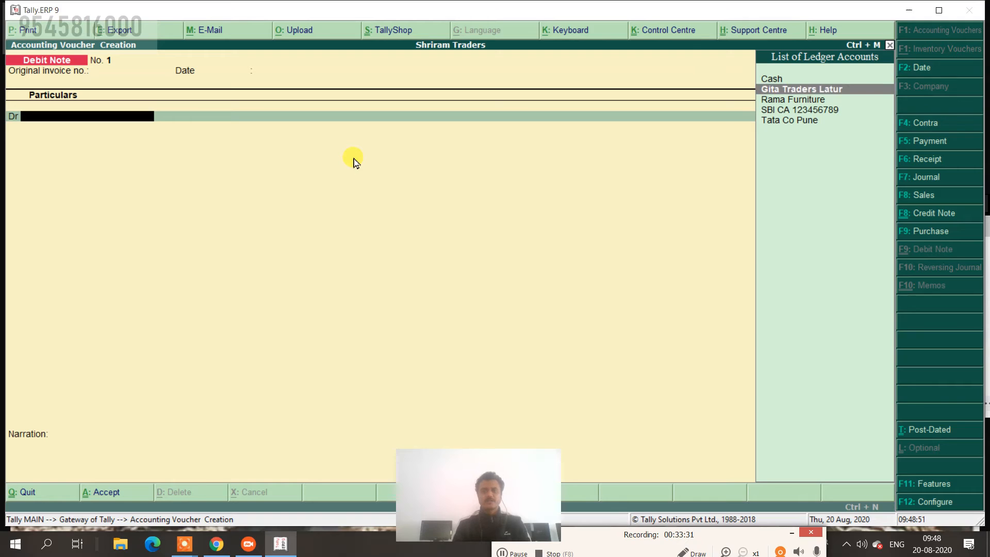
pyautogui.press('Return')
pyautogui.press('Return')
pyautogui.press('Return')
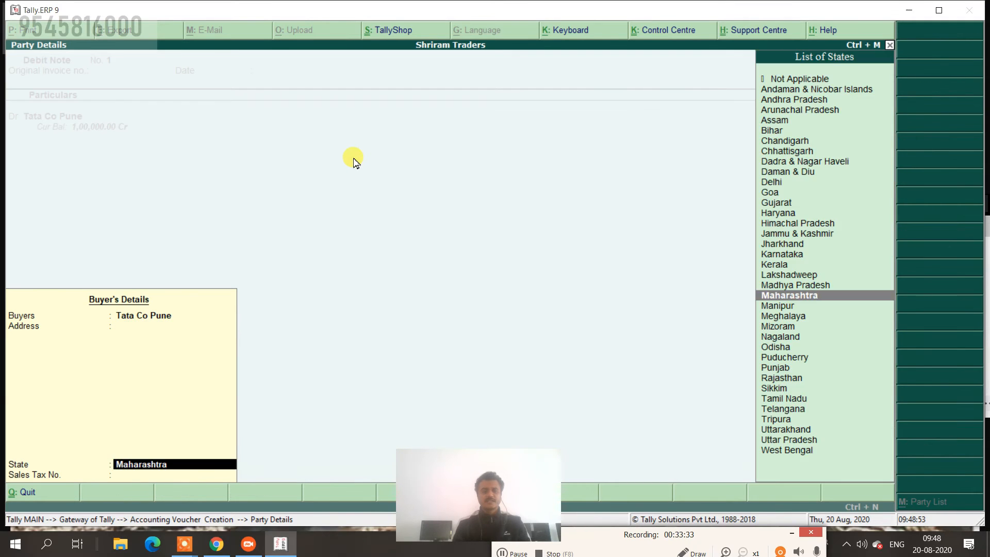
pyautogui.press('Return')
pyautogui.press('Return')
pyautogui.write('6')
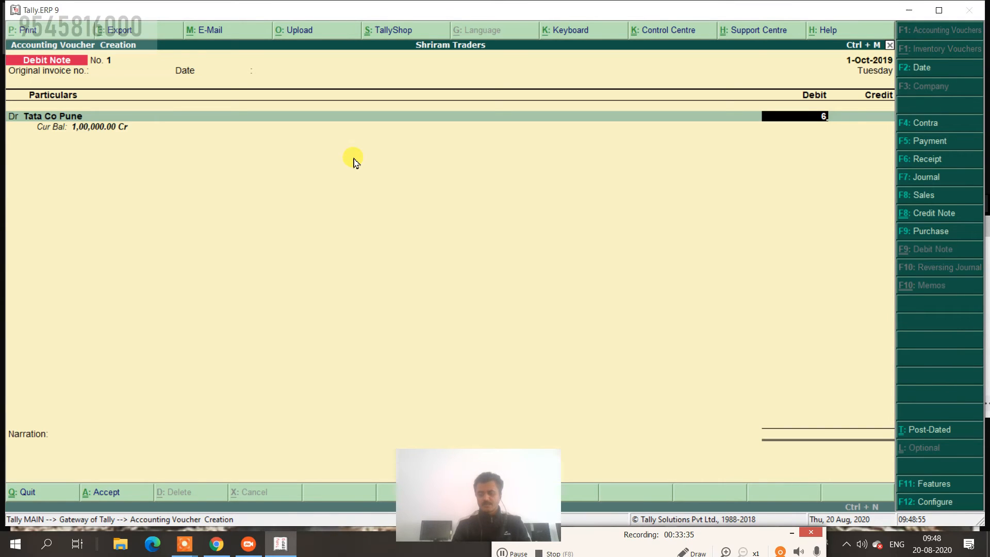
pyautogui.write(',000')
pyautogui.press('Return')
pyautogui.press('Return')
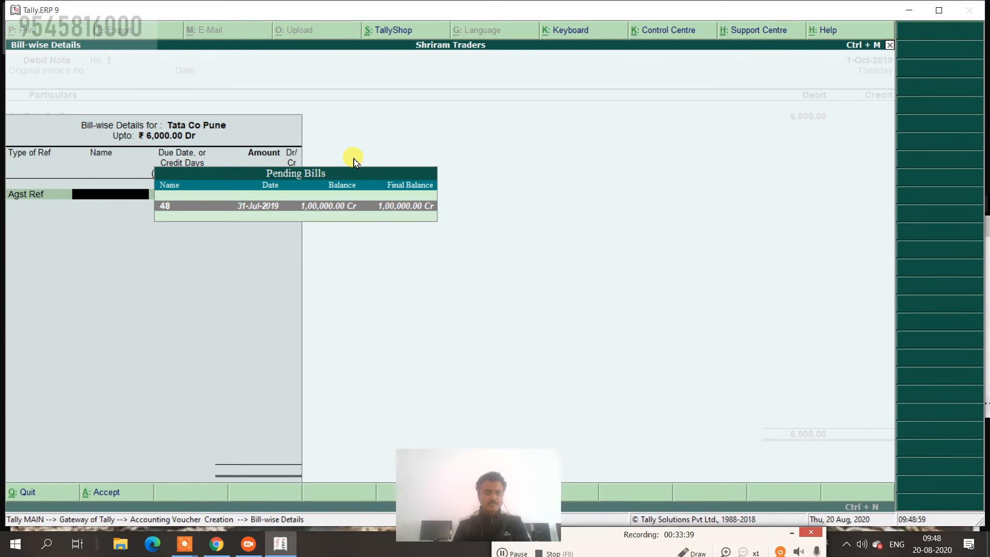
pyautogui.press('Return')
pyautogui.press('Return')
pyautogui.press('Return')
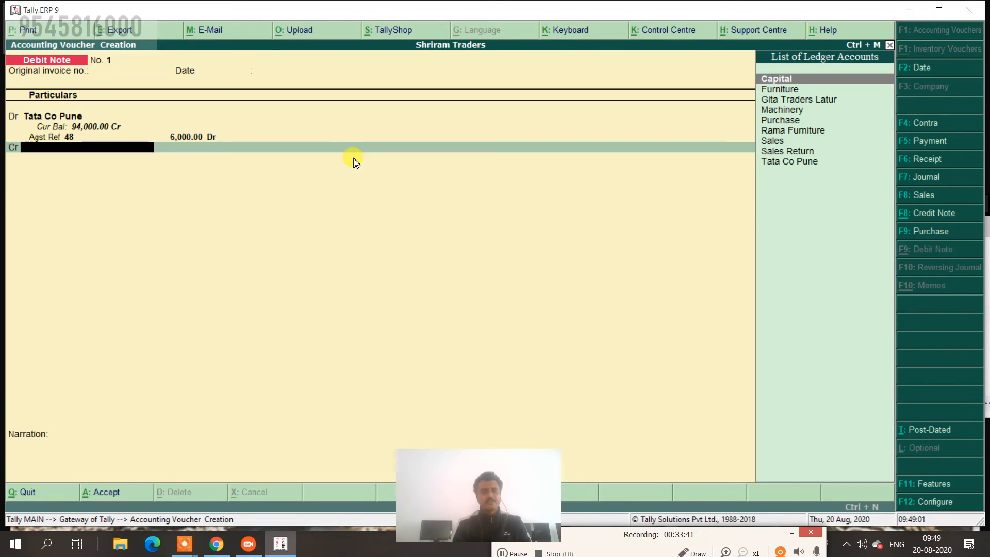
# Record 48 as the original invoice number and reconfirm the 6,000 Dr reference to bill 48.
pyautogui.press('BackSpace')
pyautogui.press('BackSpace')
pyautogui.press('BackSpace')
pyautogui.press('BackSpace')
pyautogui.press('BackSpace')
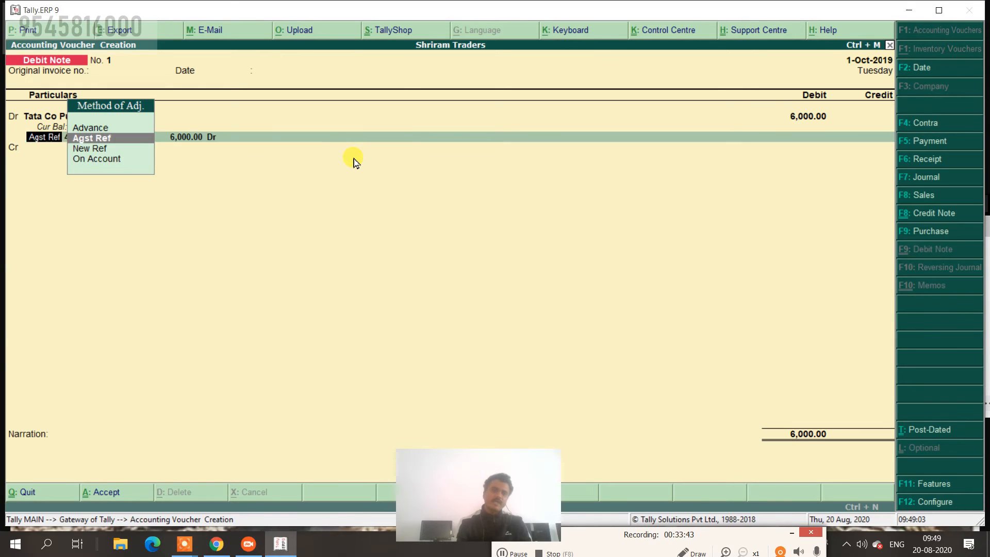
pyautogui.press('BackSpace')
pyautogui.press('BackSpace')
pyautogui.write('48')
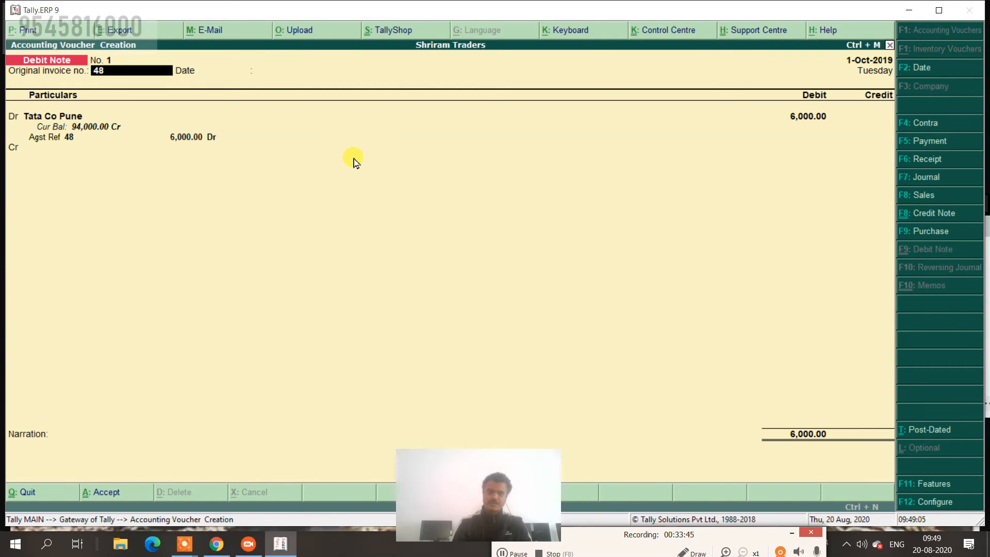
pyautogui.press('Return')
pyautogui.press('Return')
pyautogui.press('Return')
pyautogui.press('Return')
pyautogui.press('Return')
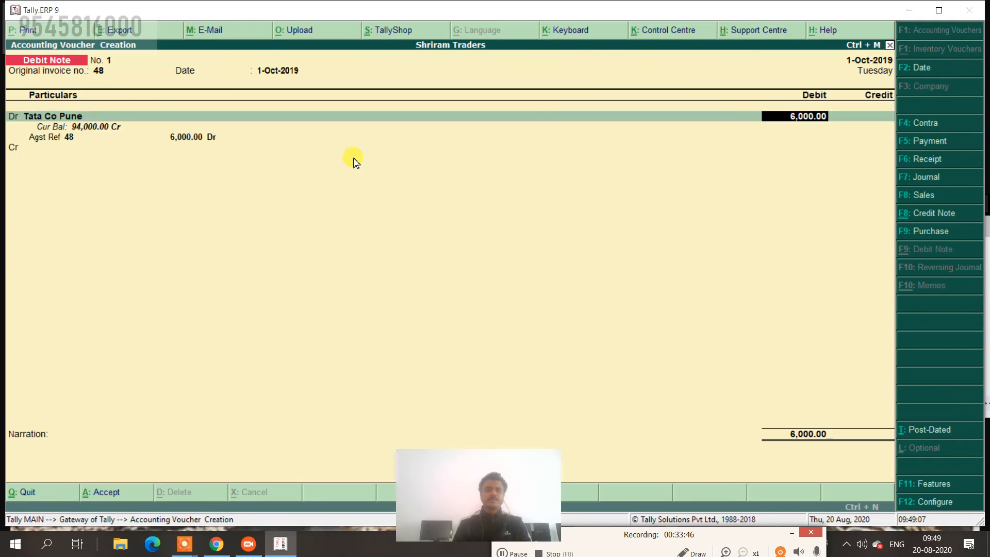
pyautogui.press('Return')
pyautogui.press('Return')
pyautogui.press('Return')
pyautogui.press('Return')
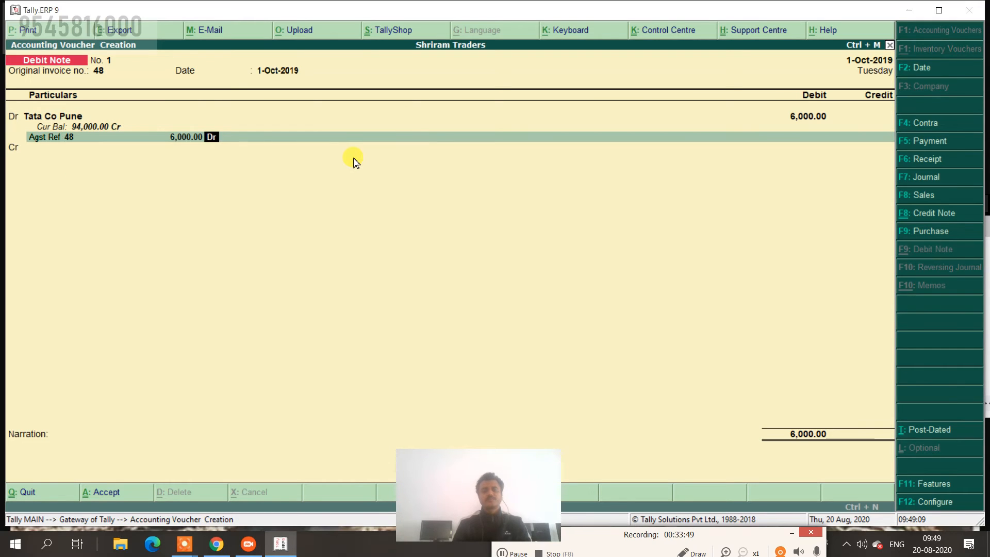
pyautogui.press('Return')
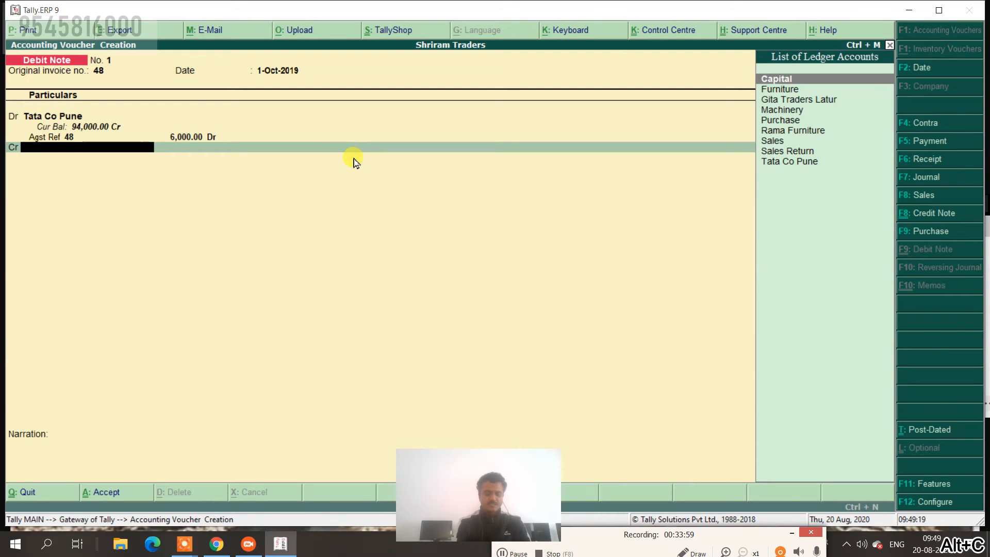
# Create a Purchase Return ledger under Purchase Accounts.
pyautogui.hotkey('alt', 'c')
pyautogui.write('Purchase')
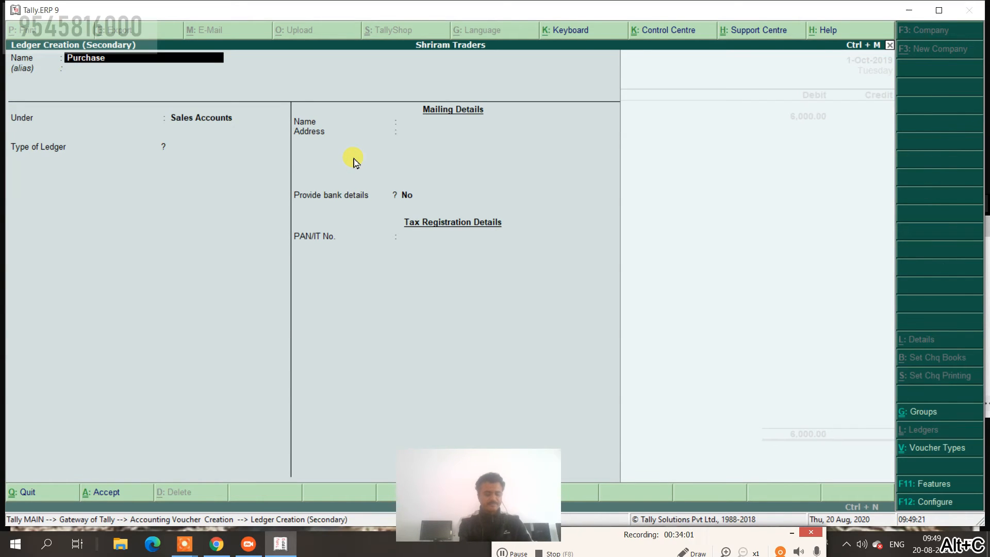
pyautogui.write(' Return')
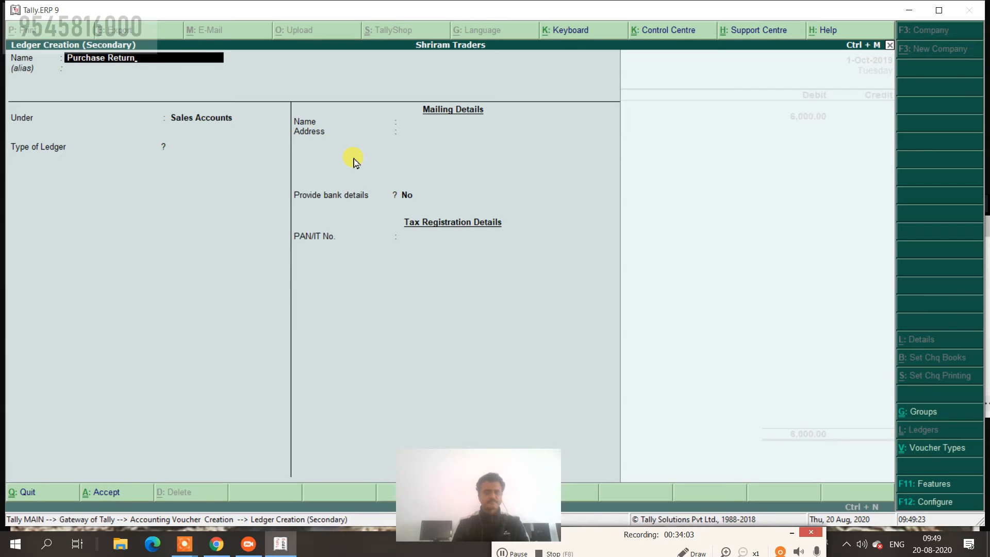
pyautogui.press('Return')
pyautogui.write('Pu')
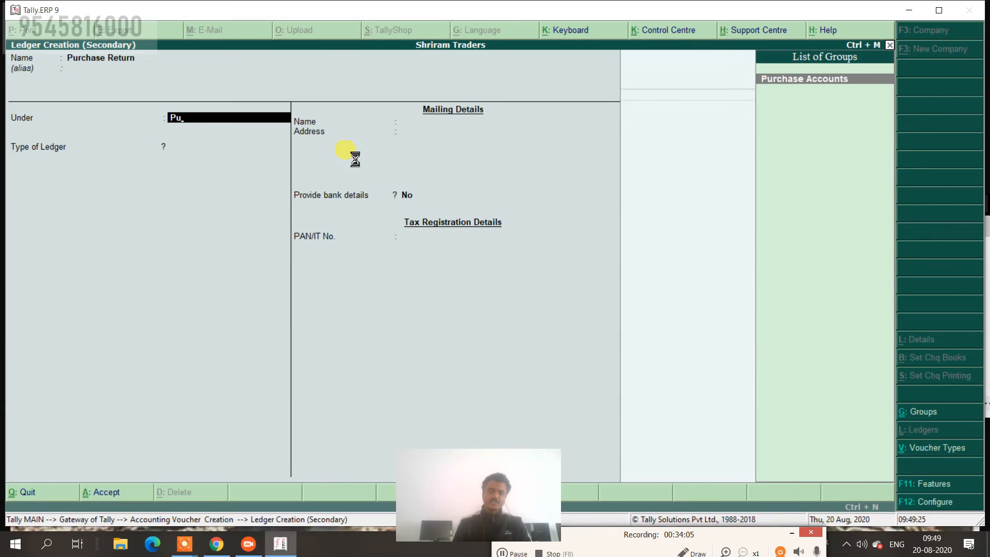
pyautogui.press('Return')
pyautogui.hotkey('ctrl', 'a')
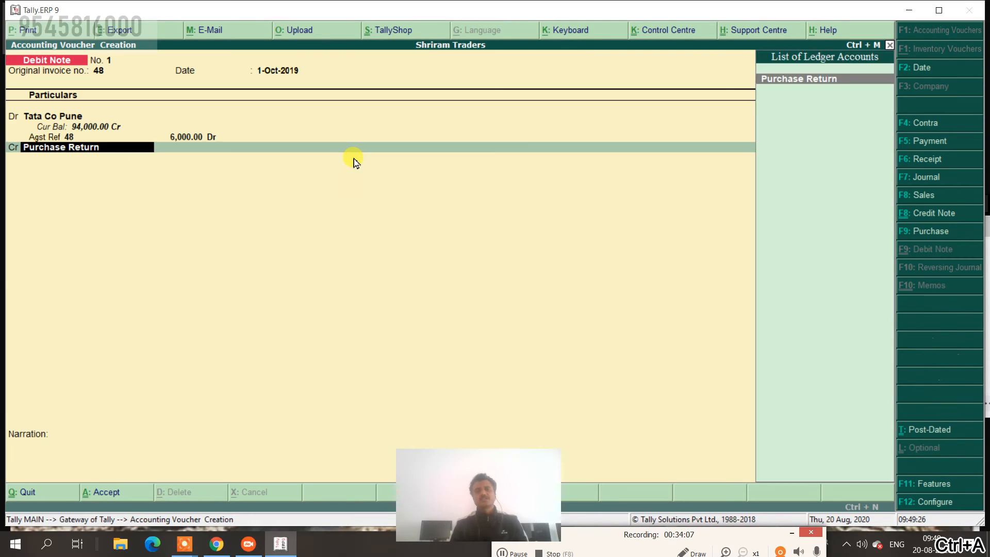
# Credit Purchase Return 6,000 and save Debit Note No. 1 with narration xyz.
pyautogui.press('Return')
pyautogui.press('Return')
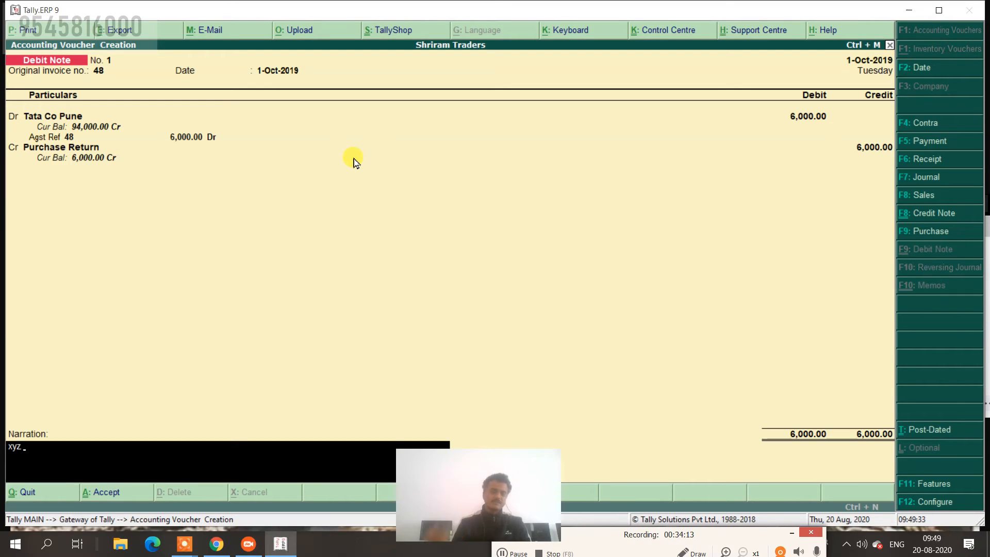
pyautogui.press('Return')
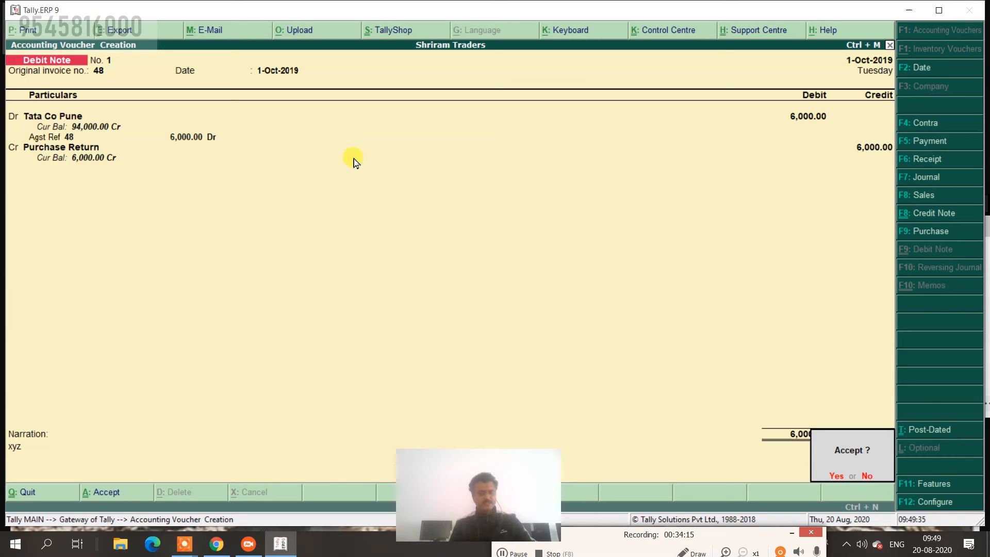
pyautogui.press('Return')
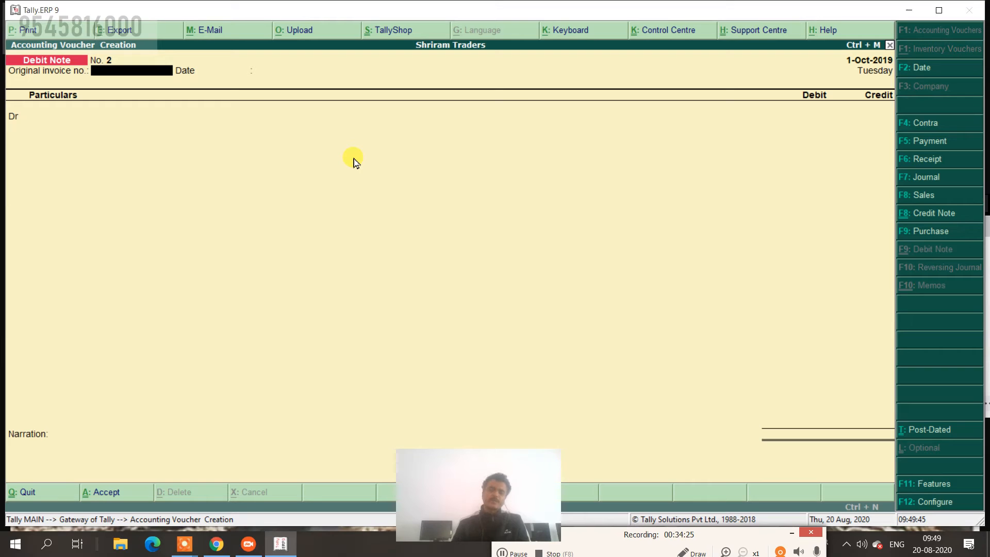
# Switch to a Payment voucher dated 31-Dec-2019.
pyautogui.click(926, 143)
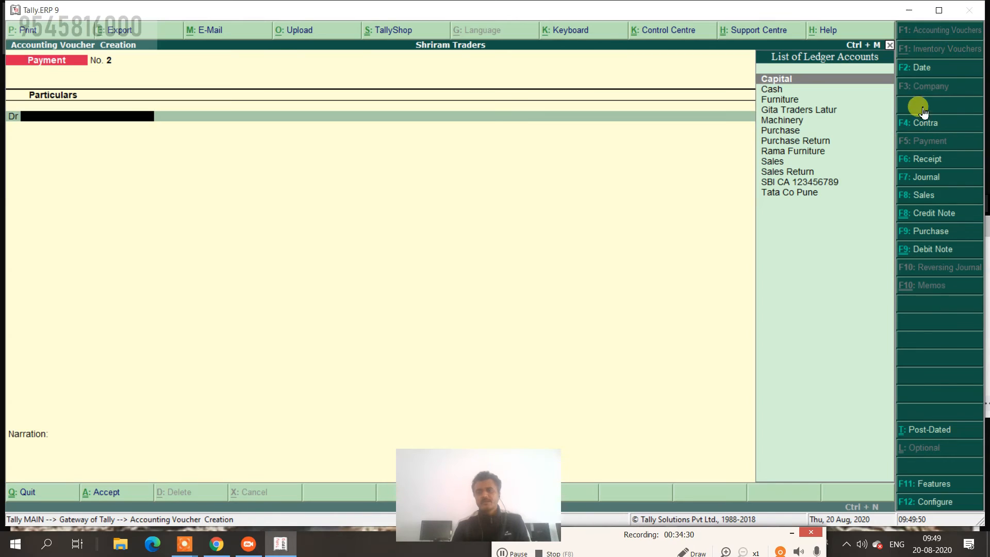
pyautogui.click(923, 69)
pyautogui.write('31-12')
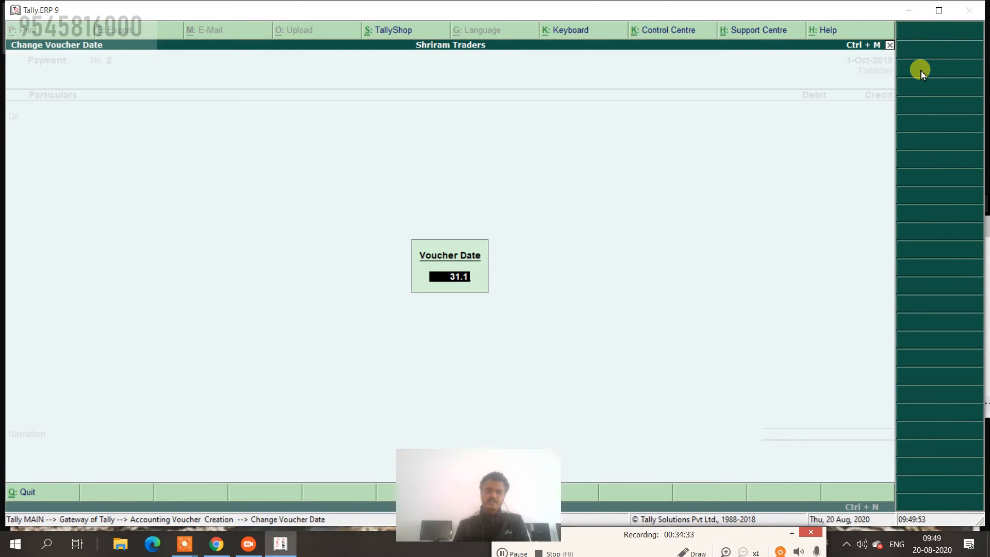
pyautogui.press('Return')
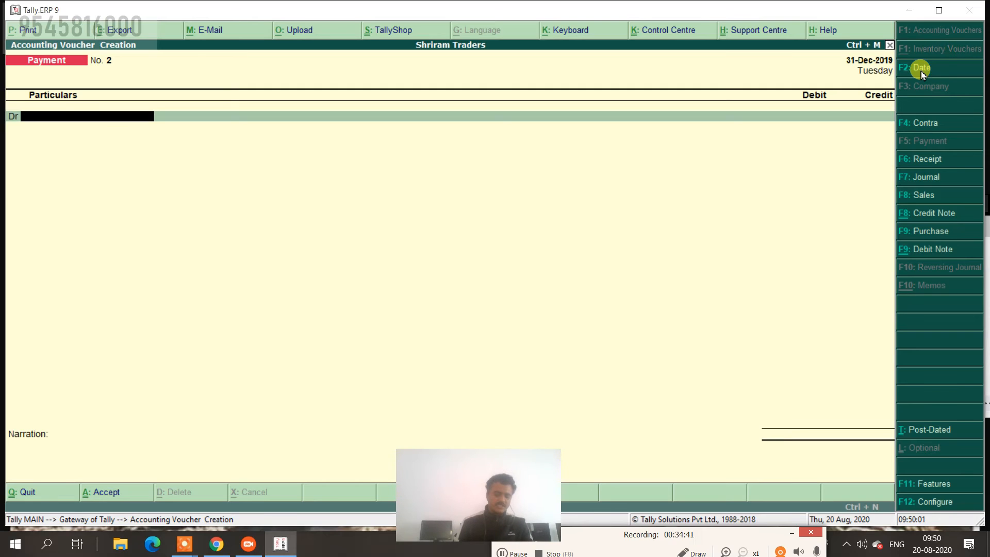
# Create a Wages ledger under Direct Expenses as the debit account.
pyautogui.hotkey('alt', 'c')
pyautogui.write('Wages')
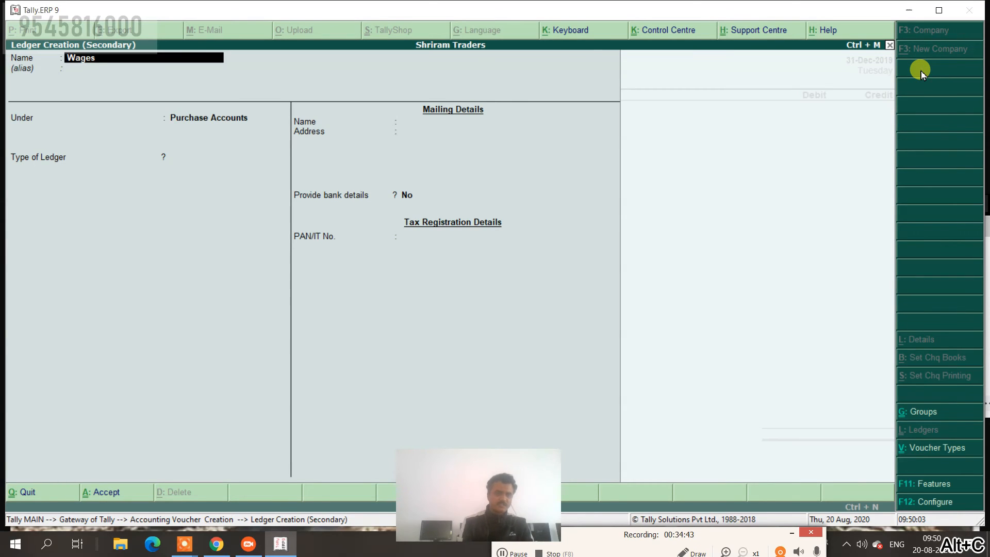
pyautogui.press('Return')
pyautogui.press('Return')
pyautogui.write('Di')
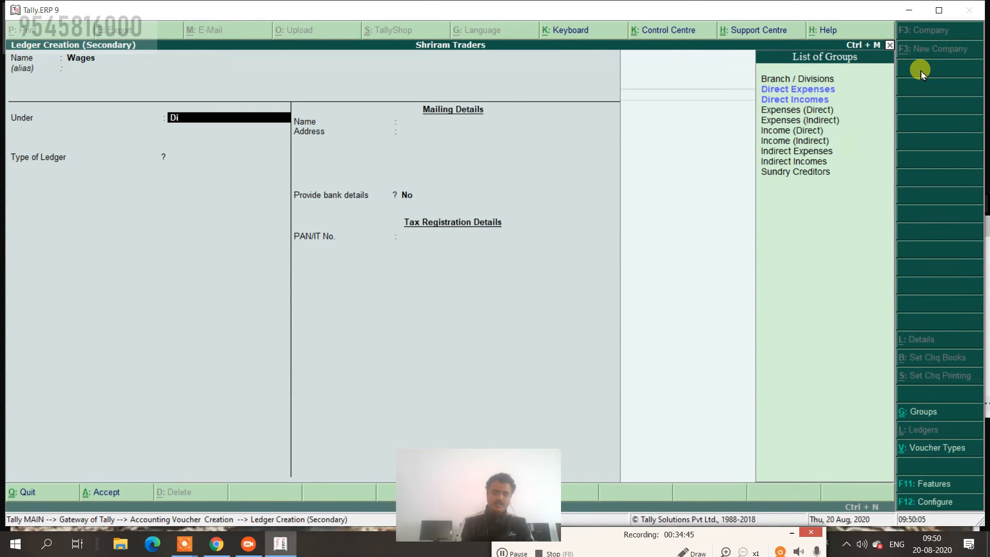
pyautogui.press('Return')
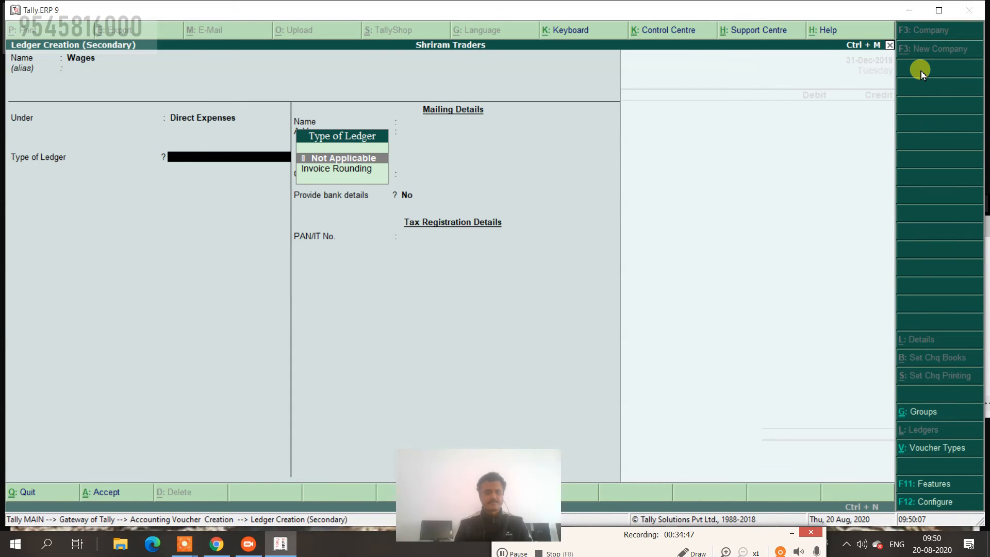
pyautogui.hotkey('ctrl', 'a')
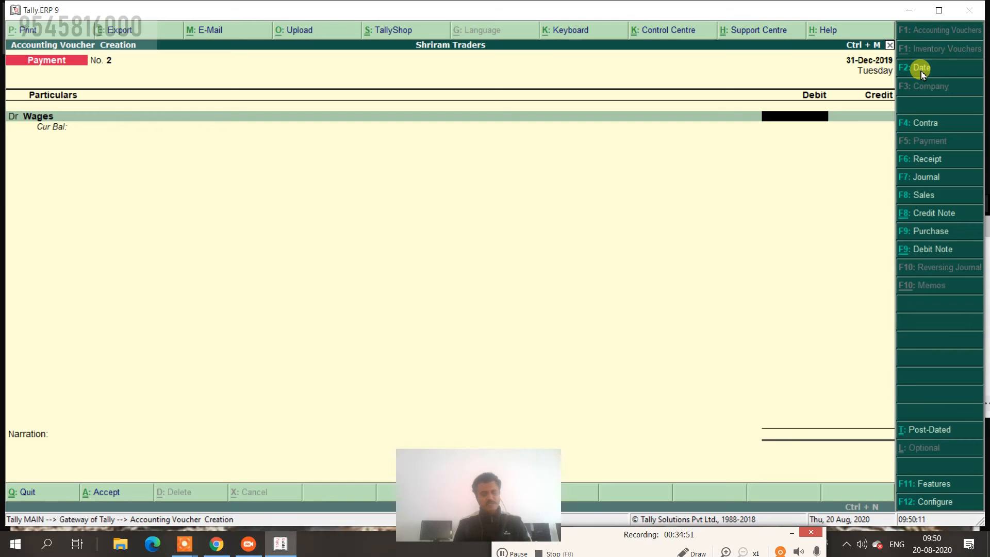
# Debit Wages 5,000 and credit Cash.
pyautogui.write('5000')
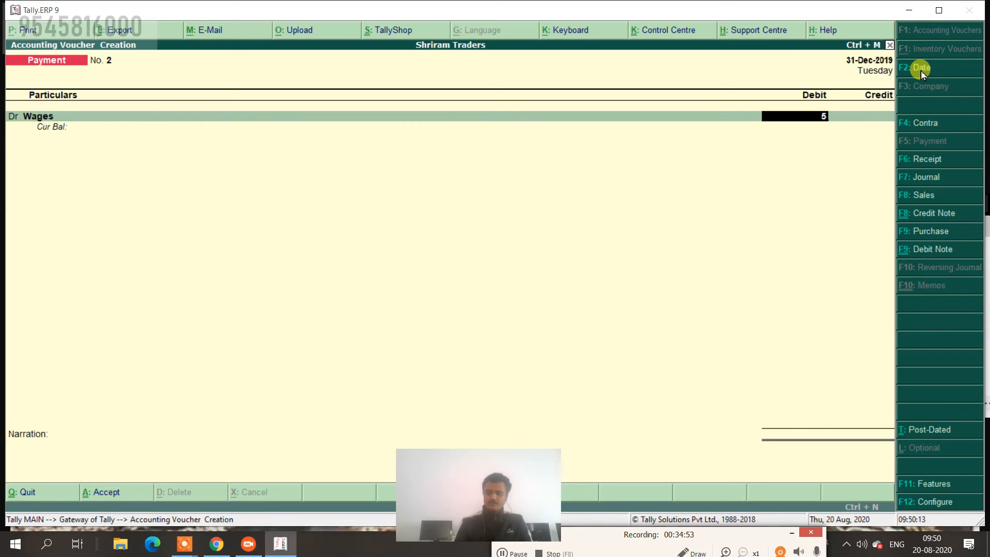
pyautogui.press('Return')
pyautogui.press('Return')
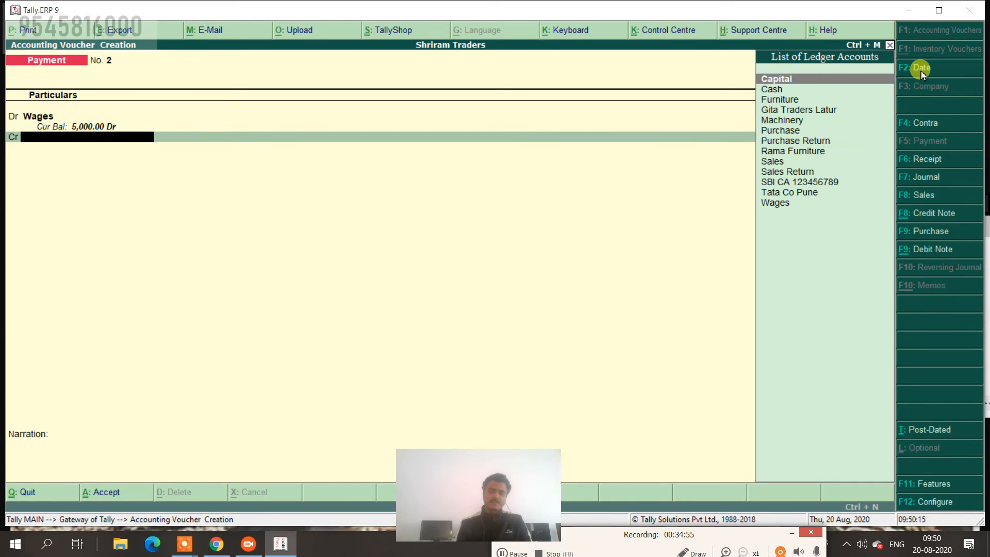
pyautogui.press('Down')
pyautogui.press('Return')
pyautogui.press('Return')
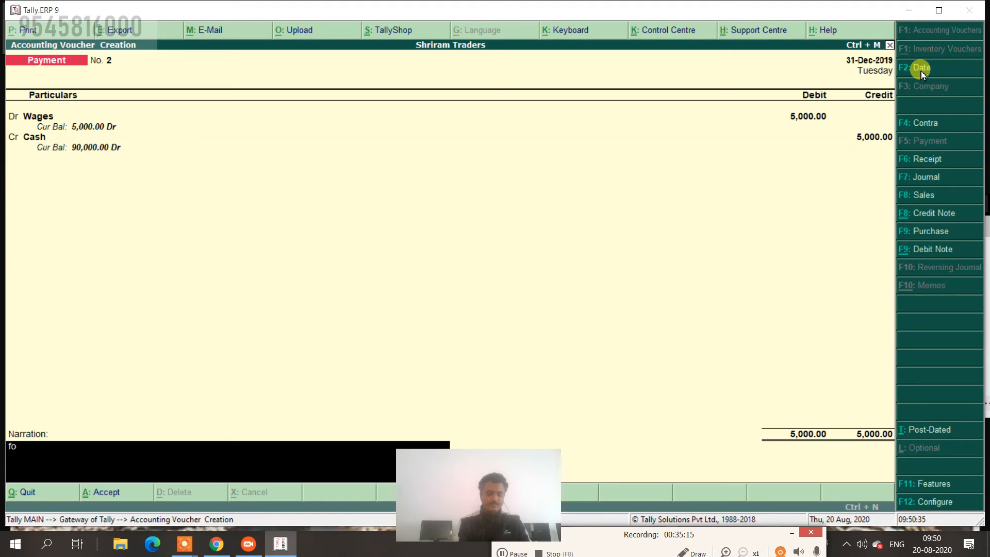
# Replace the narration with one recording payment to the worker for xyz work, and accept the voucher.
pyautogui.press('BackSpace')
pyautogui.press('BackSpace')
pyautogui.write('pai')
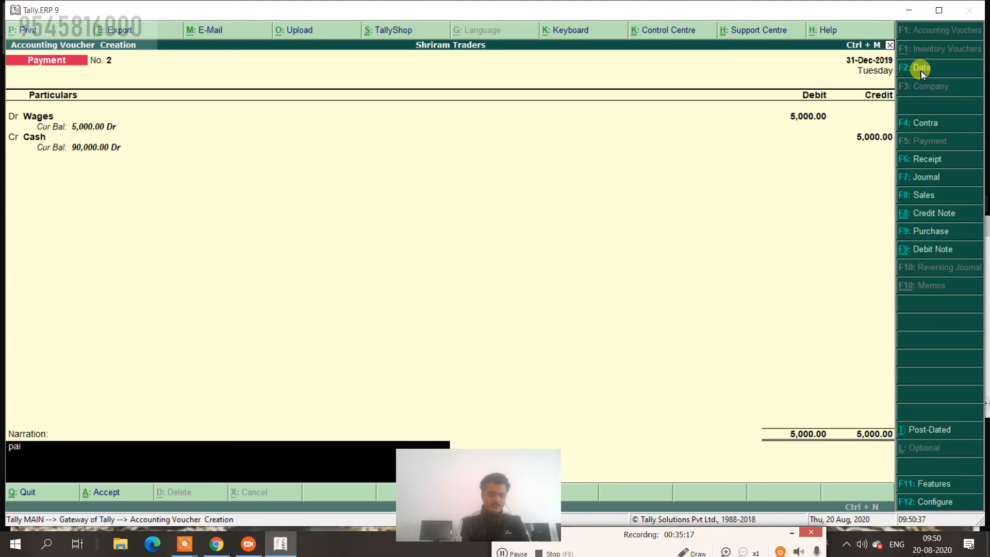
pyautogui.write('d ro mr')
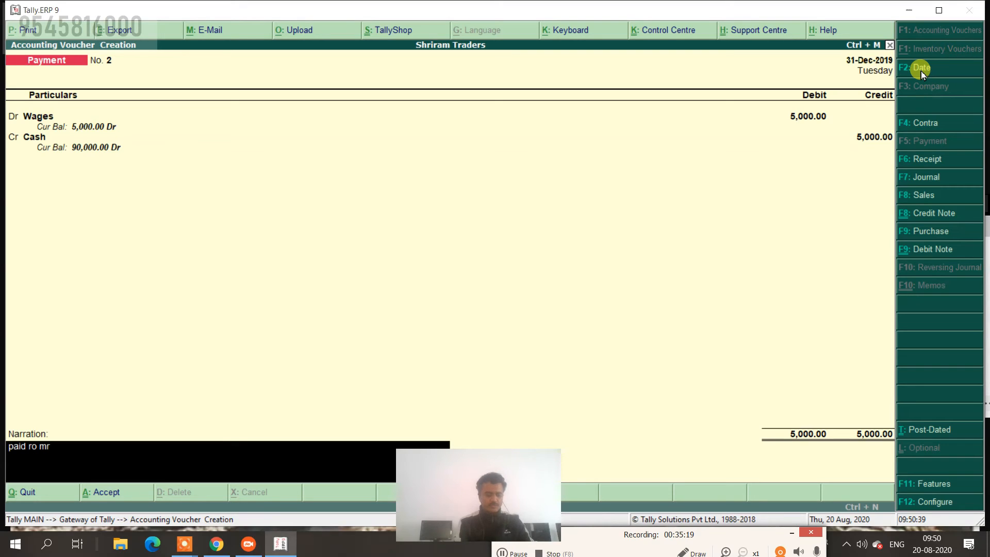
pyautogui.write(' ram for x')
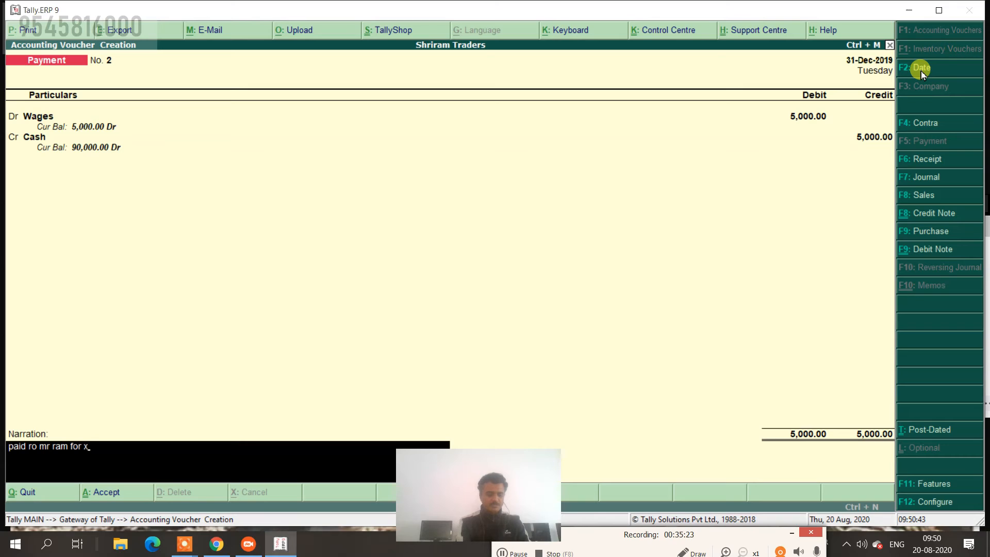
pyautogui.write('yz wo')
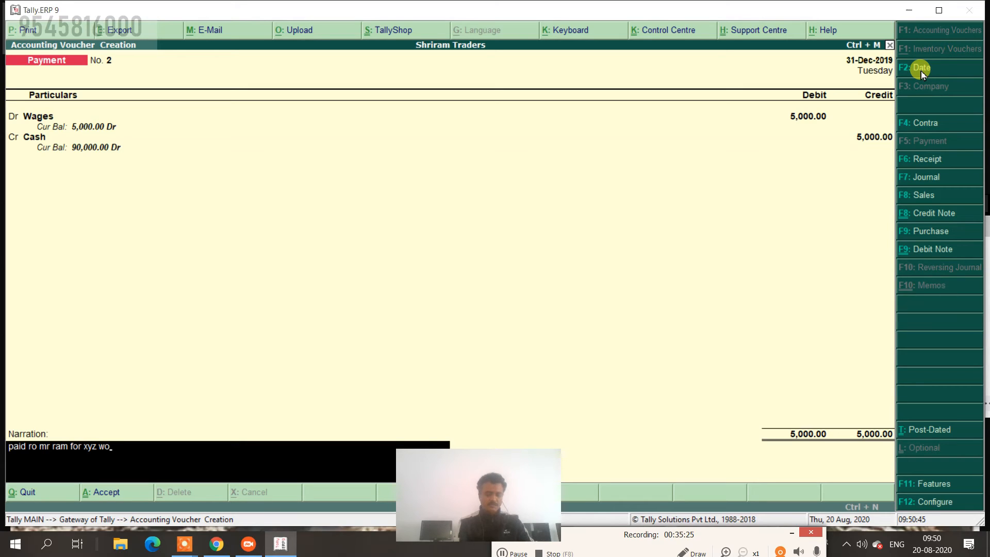
pyautogui.write('rk')
pyautogui.press('Return')
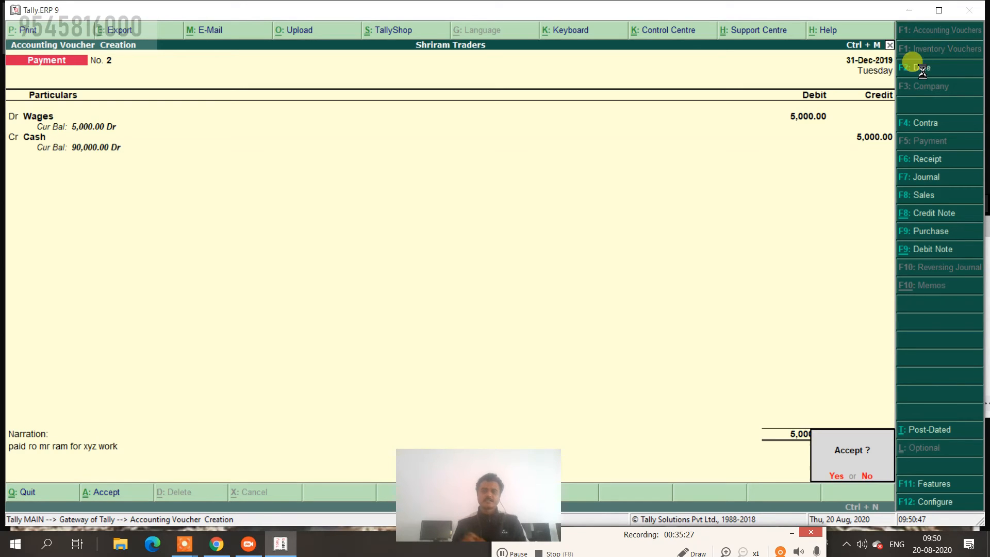
pyautogui.press('y')
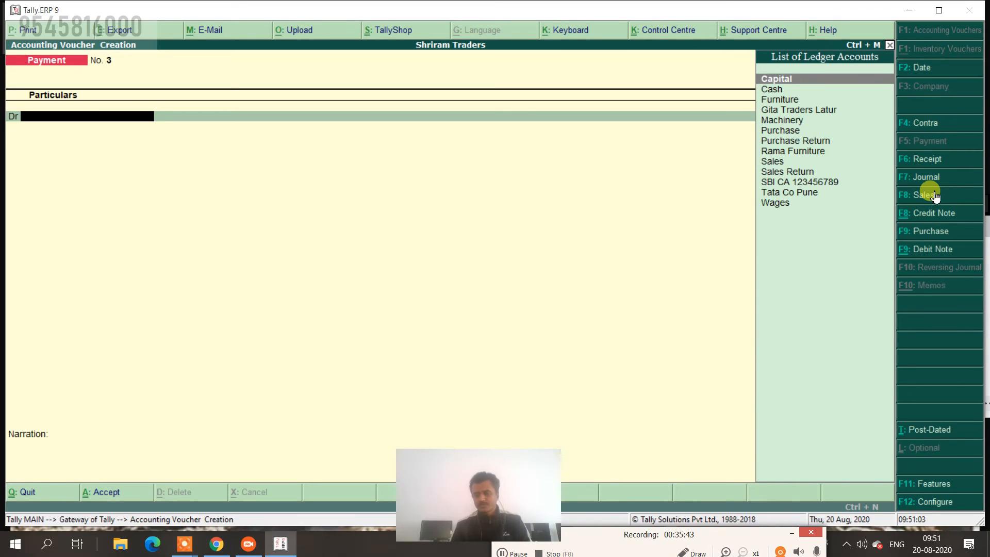
# Switch to a Receipt voucher dated 2-Feb-2020.
pyautogui.click(928, 161)
pyautogui.click(918, 71)
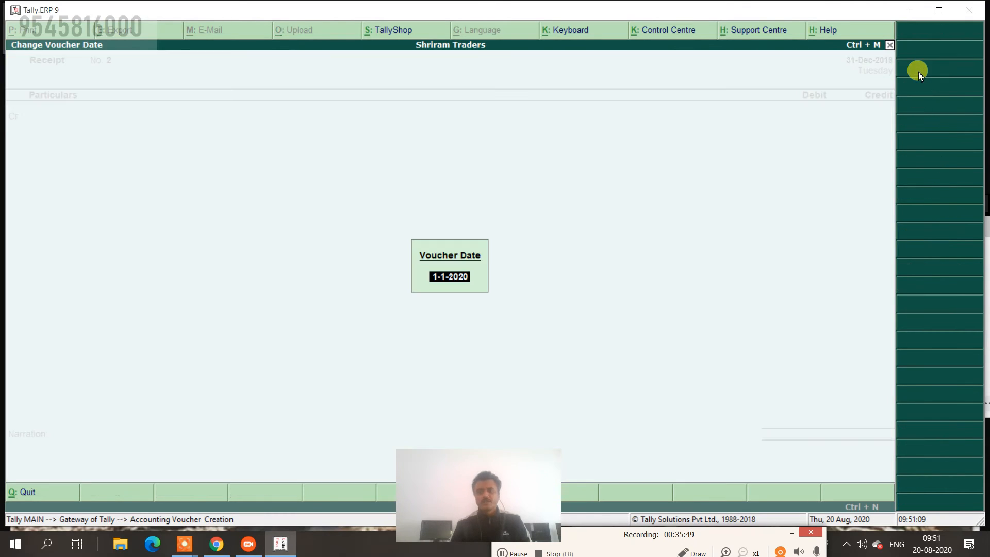
pyautogui.write('2-2')
pyautogui.press('Return')
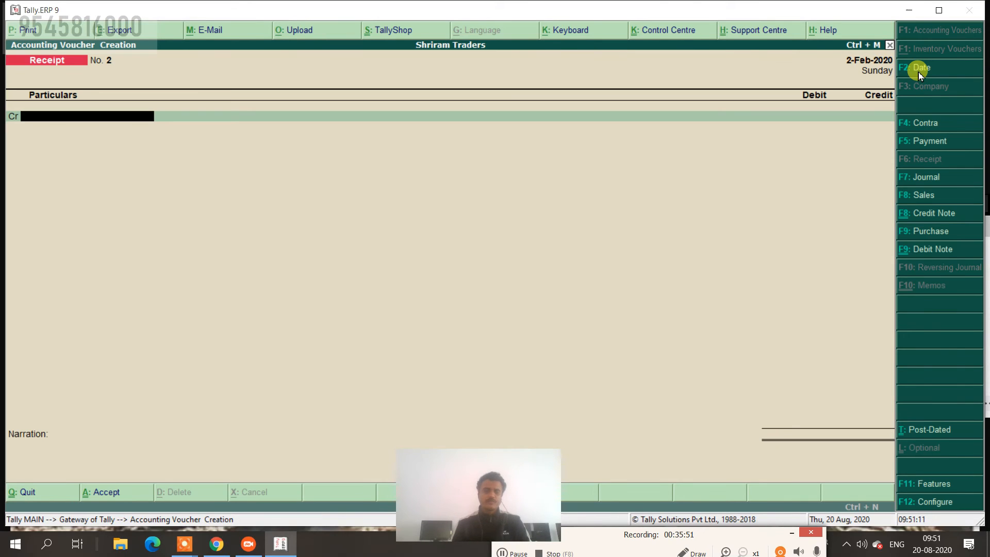
# Create a Commission Received ledger under Indirect Incomes as the credit account.
pyautogui.hotkey('alt', 'c')
pyautogui.write('Co')
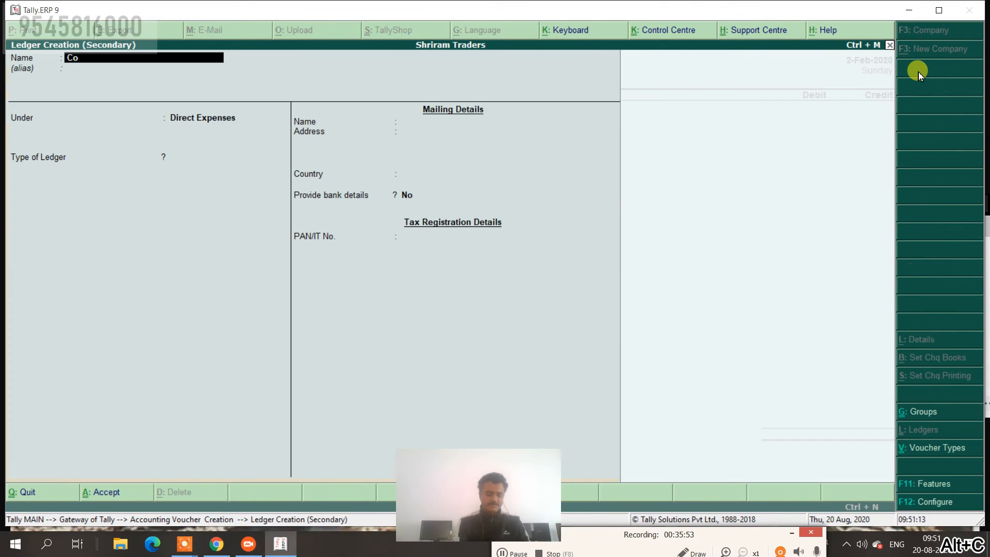
pyautogui.write('mmissio')
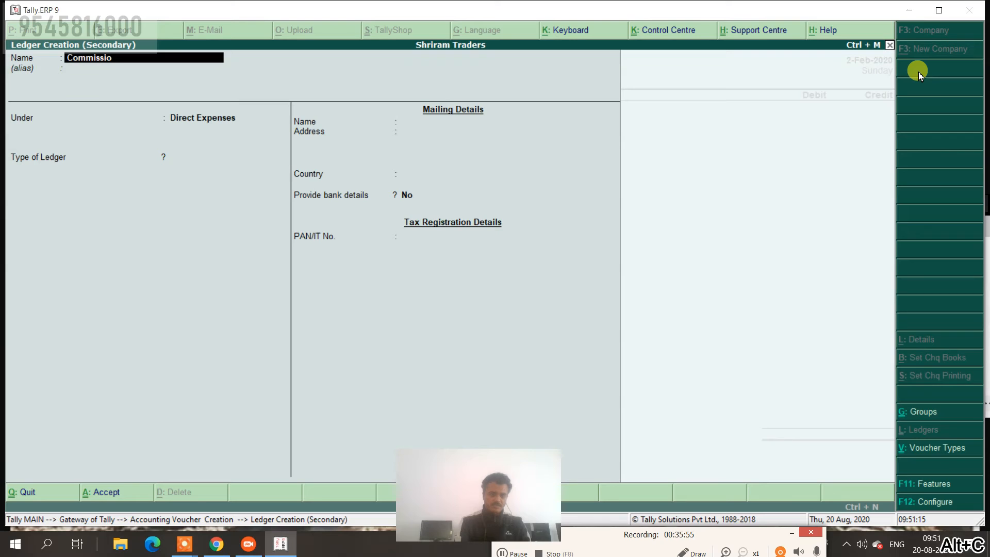
pyautogui.write('n Receive')
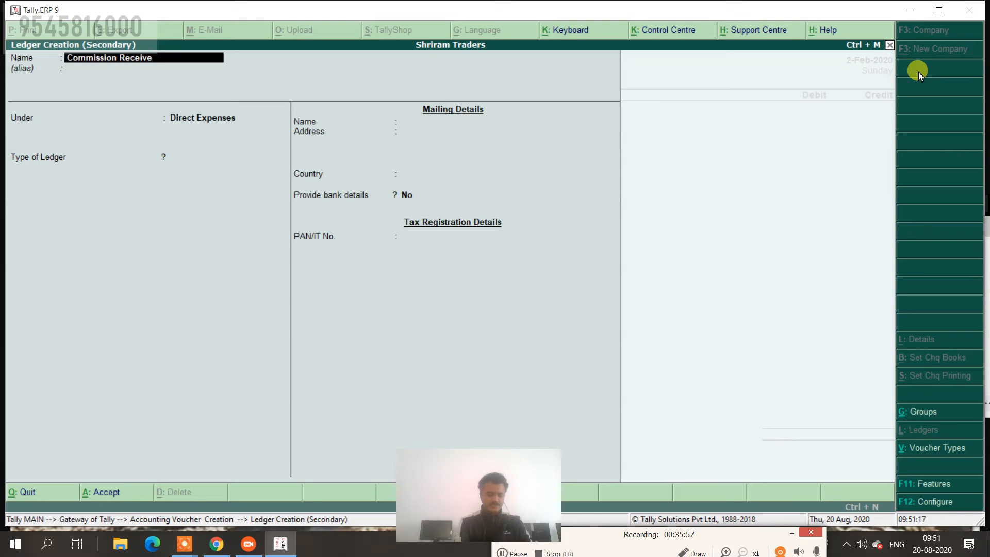
pyautogui.write('d')
pyautogui.press('Return')
pyautogui.press('Return')
pyautogui.write('I')
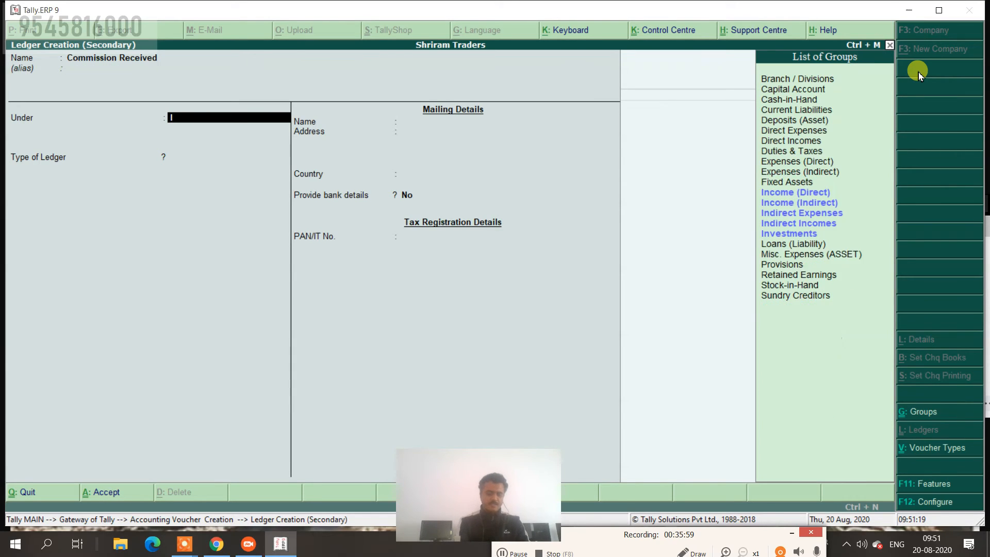
pyautogui.write('n')
pyautogui.press('Down')
pyautogui.press('Down')
pyautogui.press('Return')
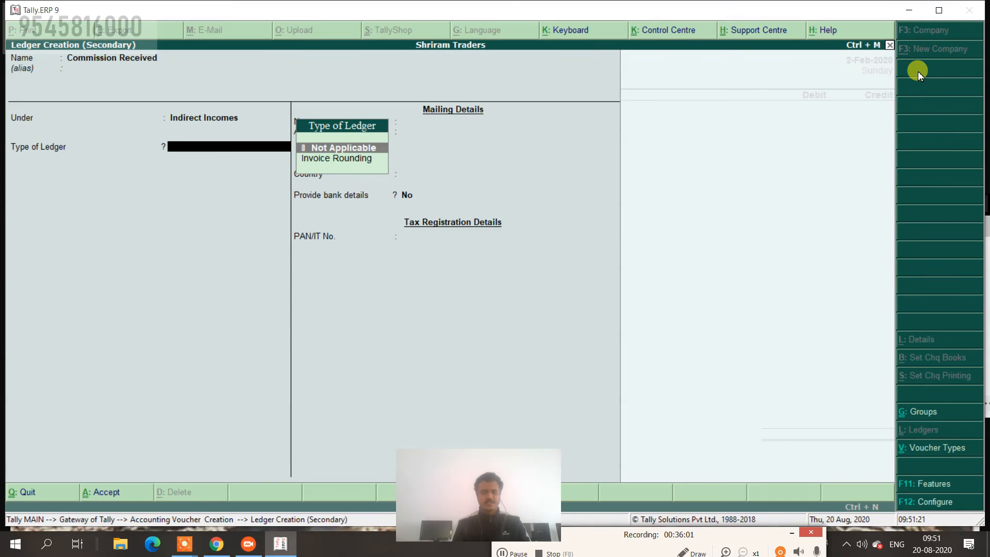
pyautogui.hotkey('ctrl', 'a')
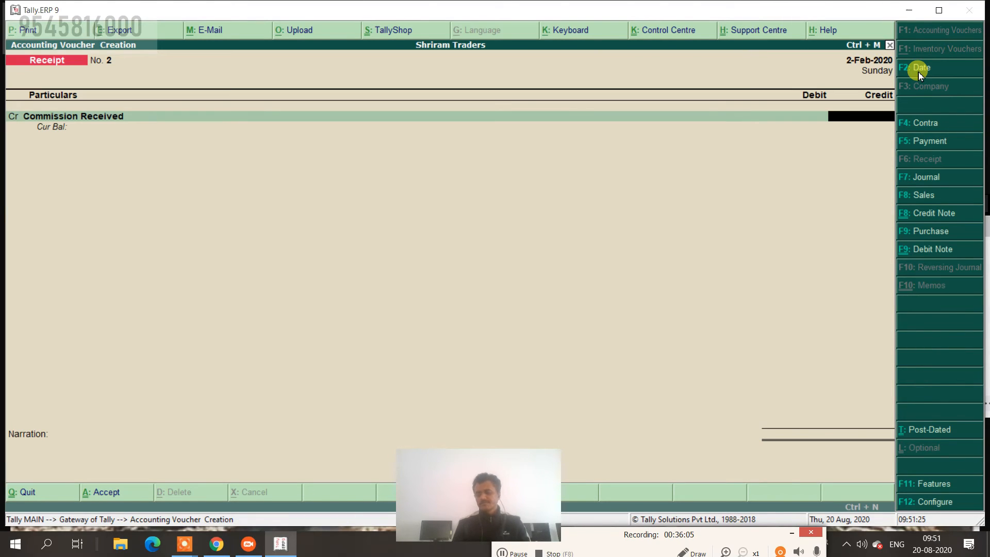
# Credit Commission Received 3,100 and debit Cash 3,100.00.
pyautogui.write('3100')
pyautogui.press('Return')
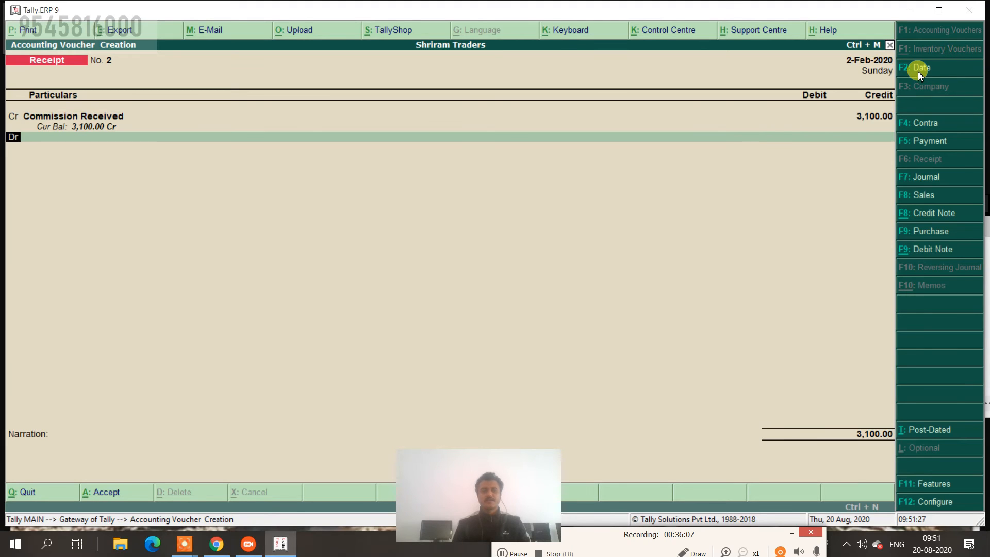
pyautogui.press('Return')
pyautogui.press('Down')
pyautogui.press('Return')
pyautogui.press('Return')
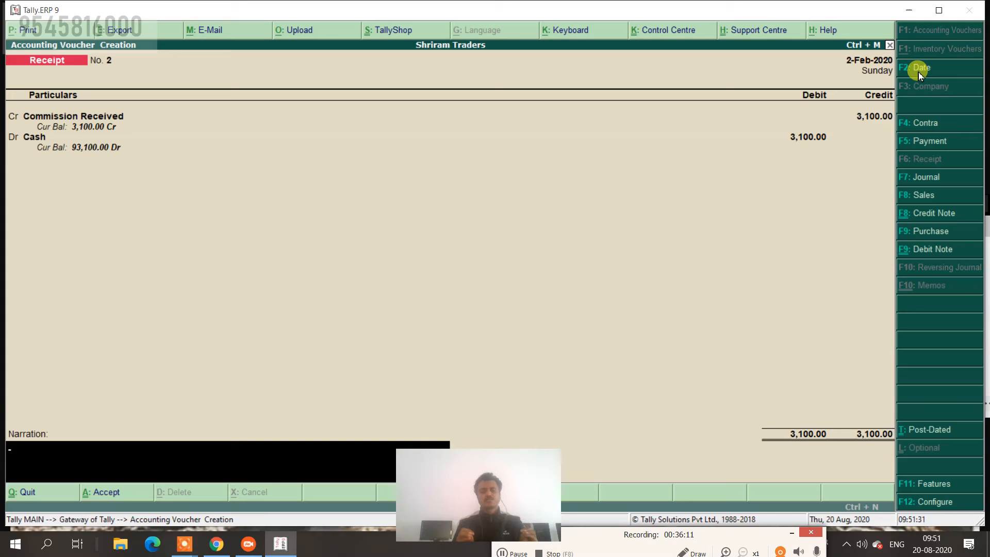
# Add the narration 'abc work from p ltd' and save Receipt No. 2.
pyautogui.write('abc')
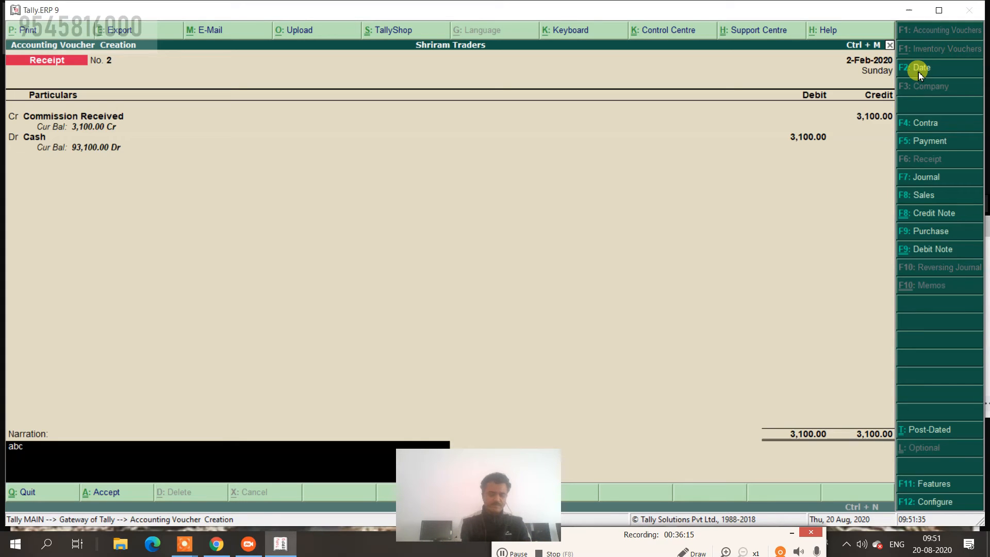
pyautogui.write(' work')
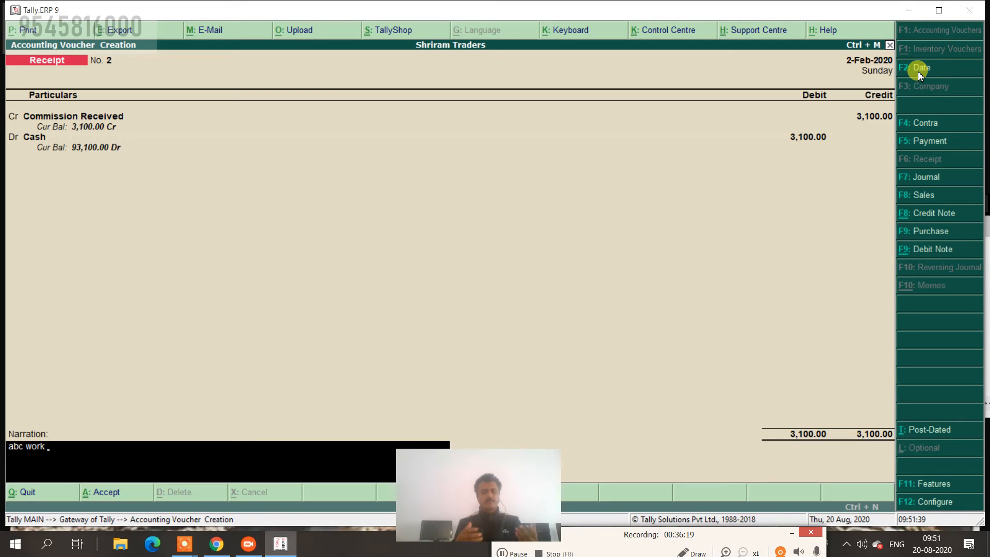
pyautogui.write(' from')
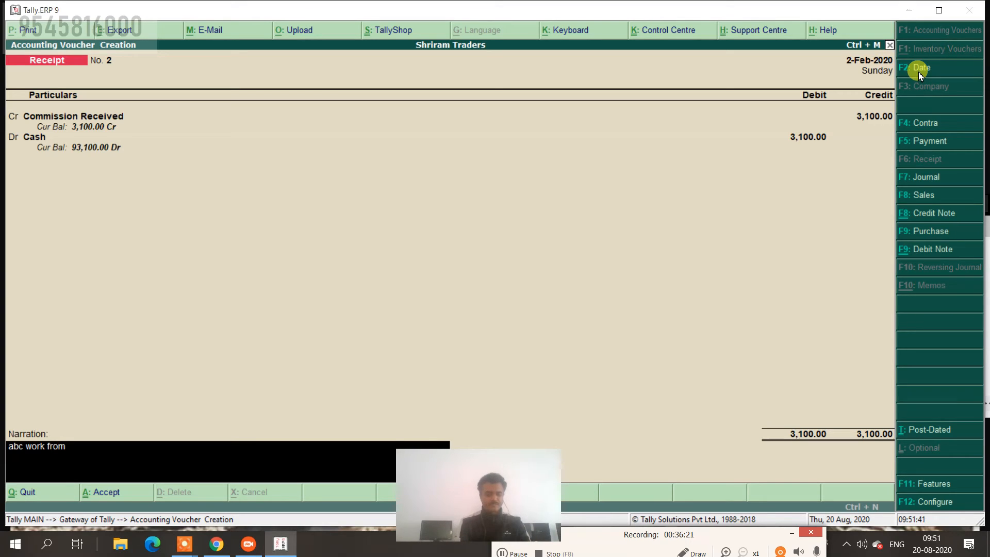
pyautogui.write(' p')
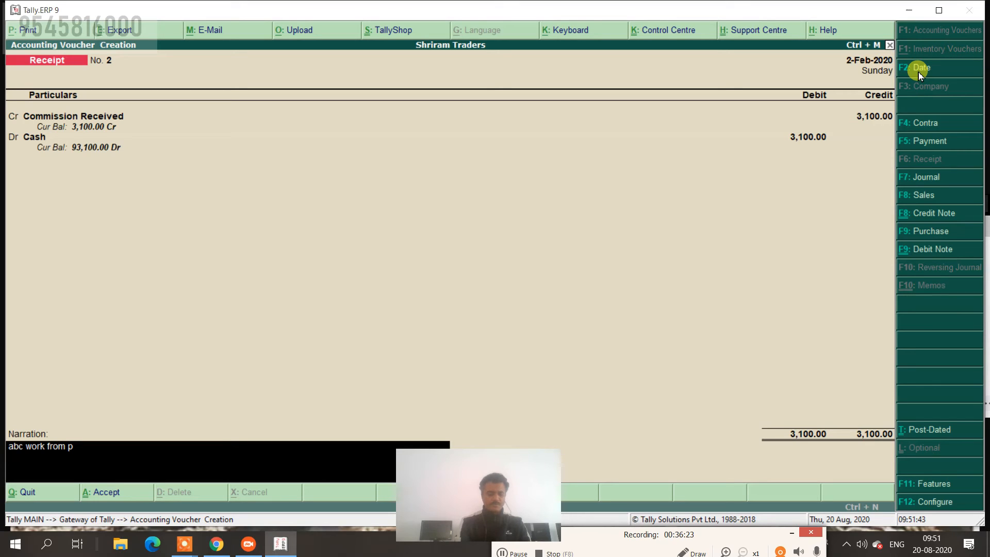
pyautogui.write(' ltd')
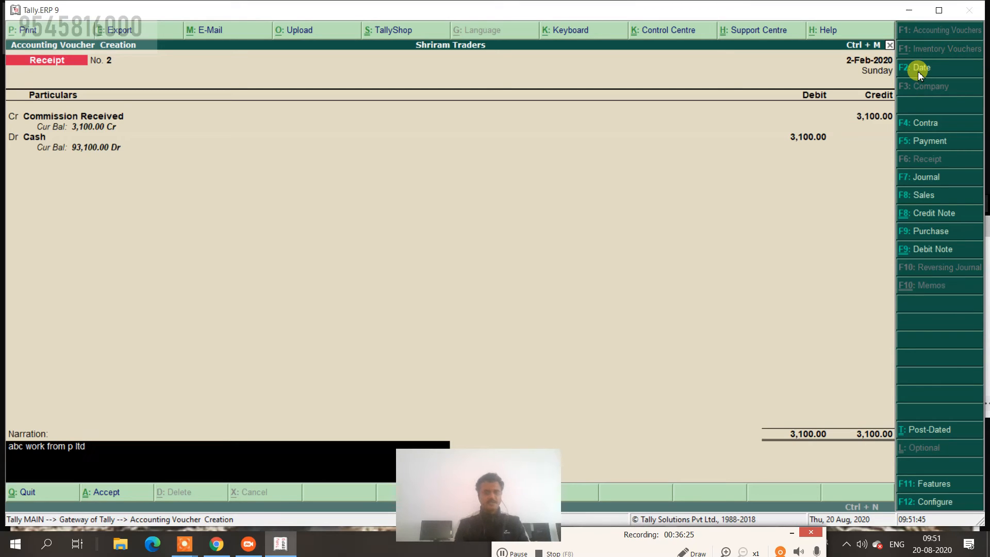
pyautogui.press('Return')
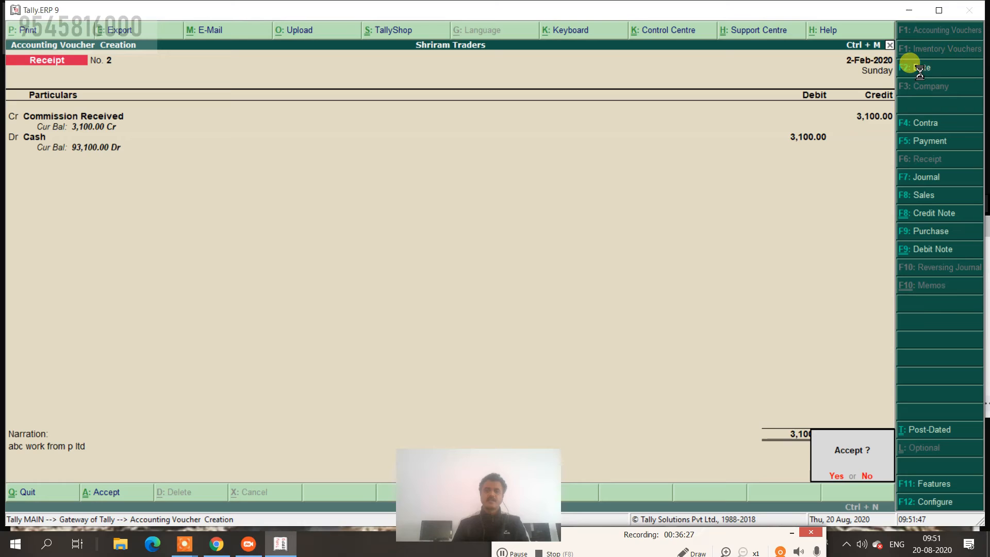
pyautogui.press('Return')
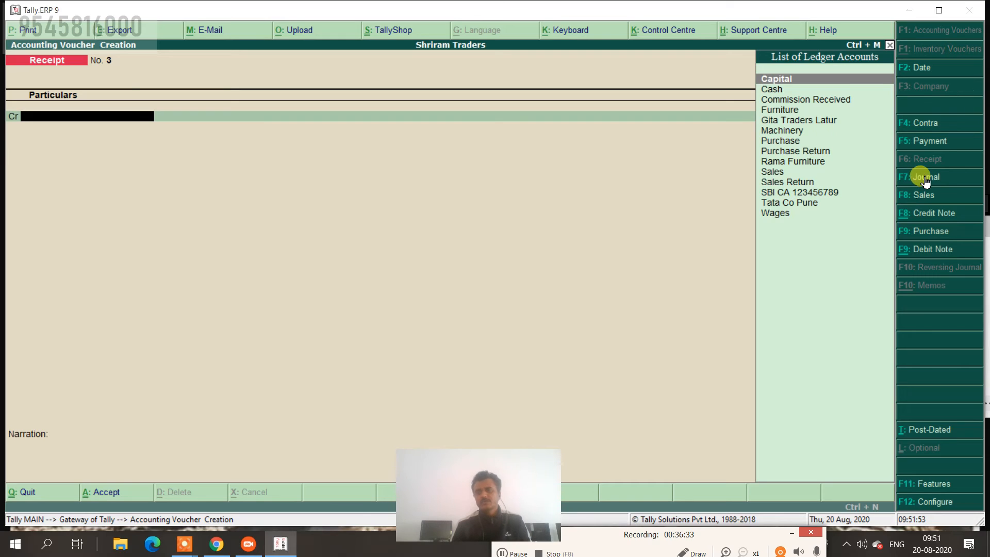
# Switch to Payment voucher No. 3 and date it 31.3, i.e. 31-Mar-2020.
pyautogui.click(930, 141)
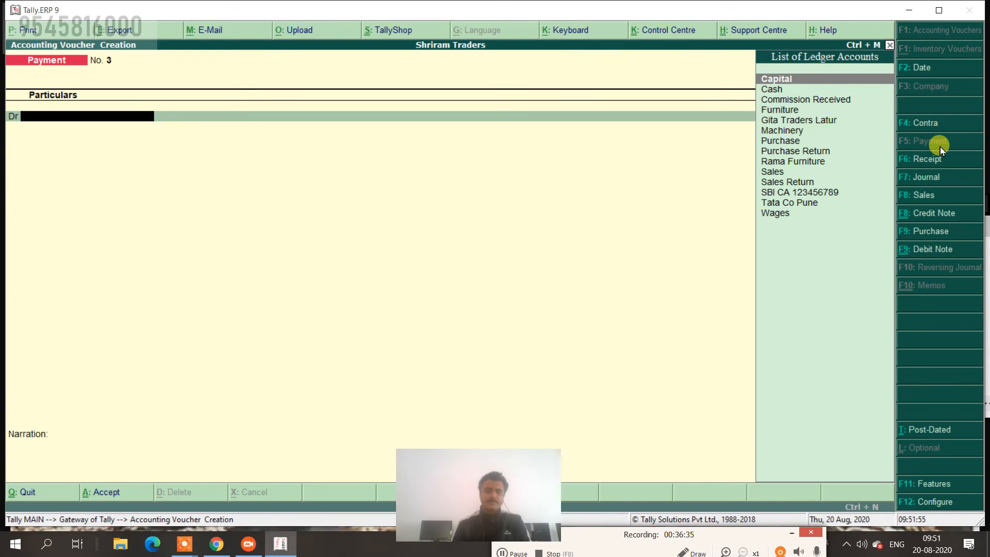
pyautogui.press('F5')
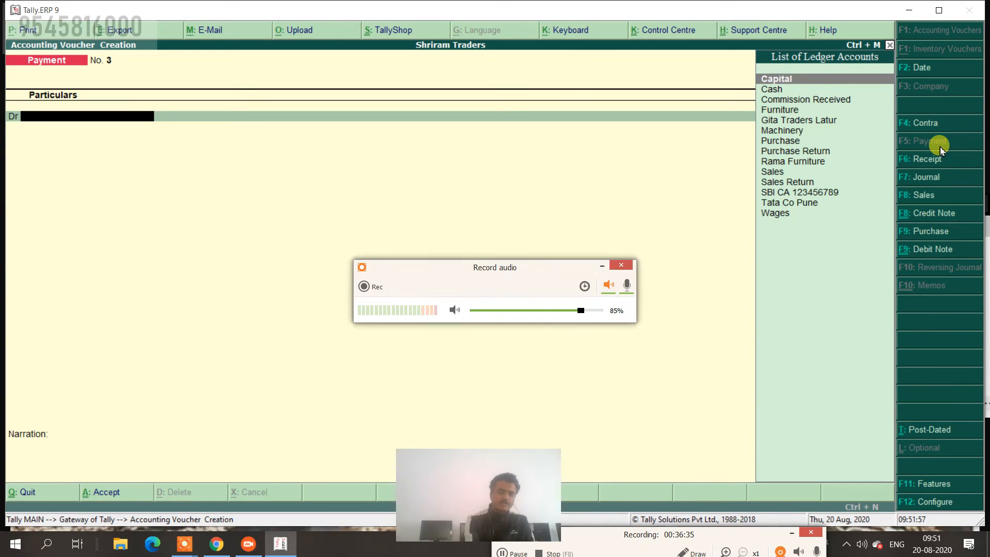
pyautogui.click(603, 266)
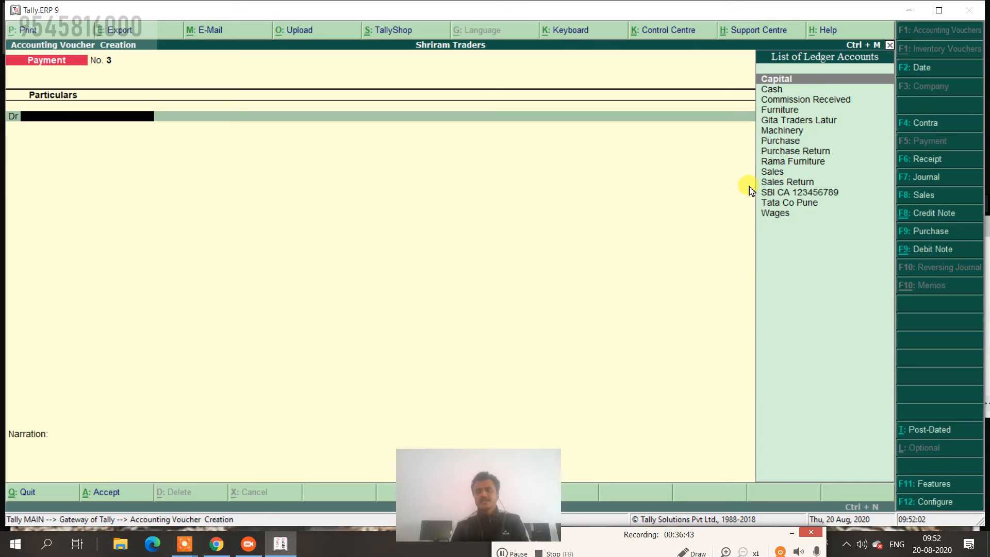
pyautogui.click(918, 67)
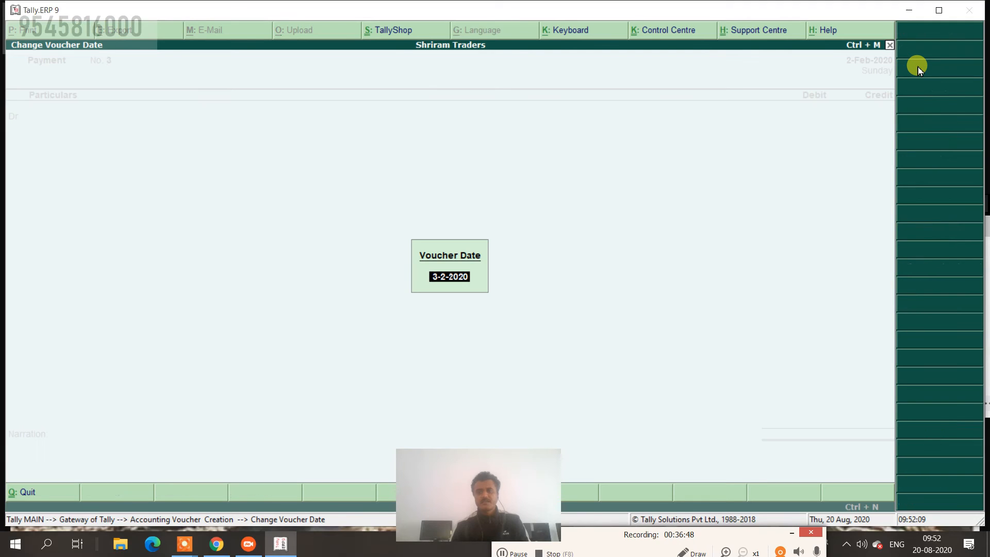
pyautogui.write('31.3')
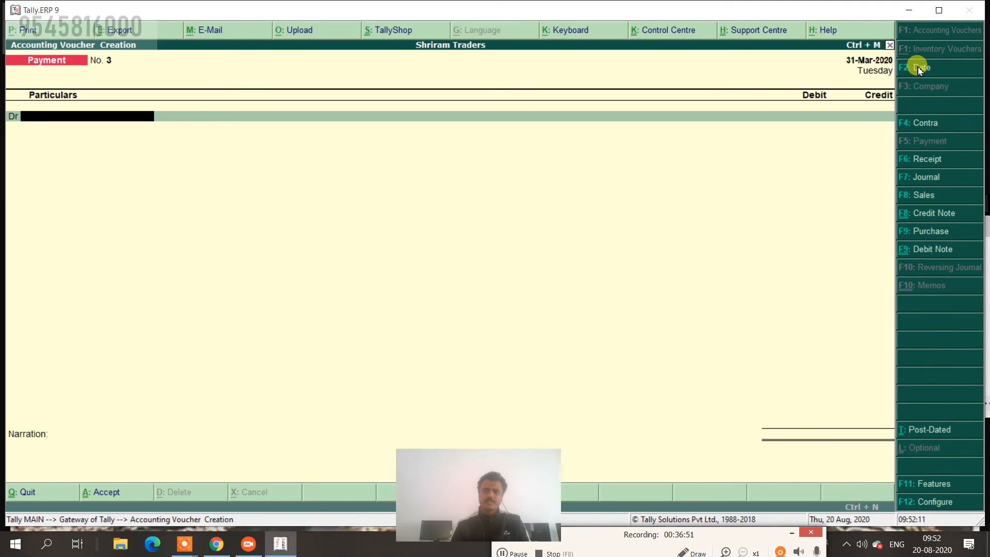
pyautogui.hotkey('alt', 'F5')
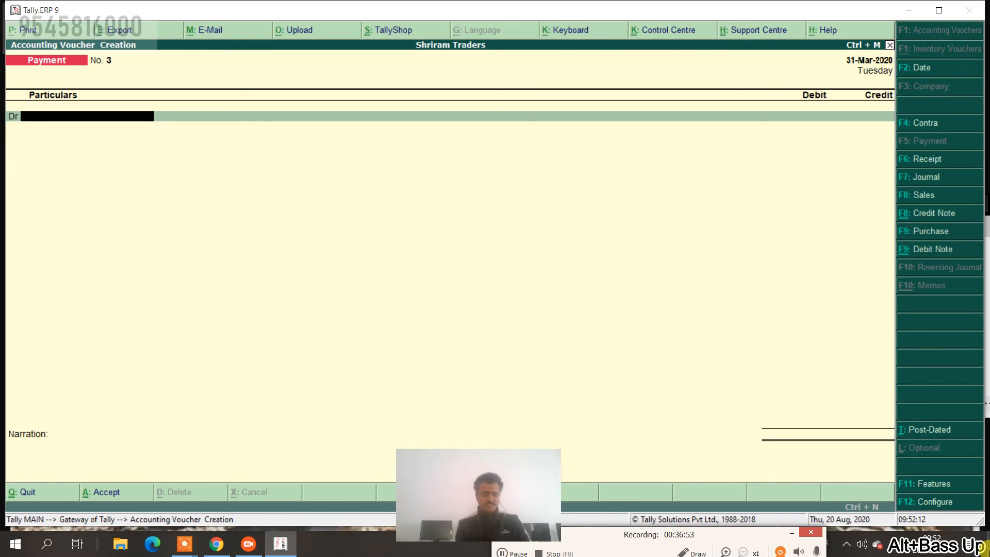
pyautogui.hotkey('alt', 'c')
# Create a Salary ledger under Indirect Expenses.
pyautogui.write('Salary')
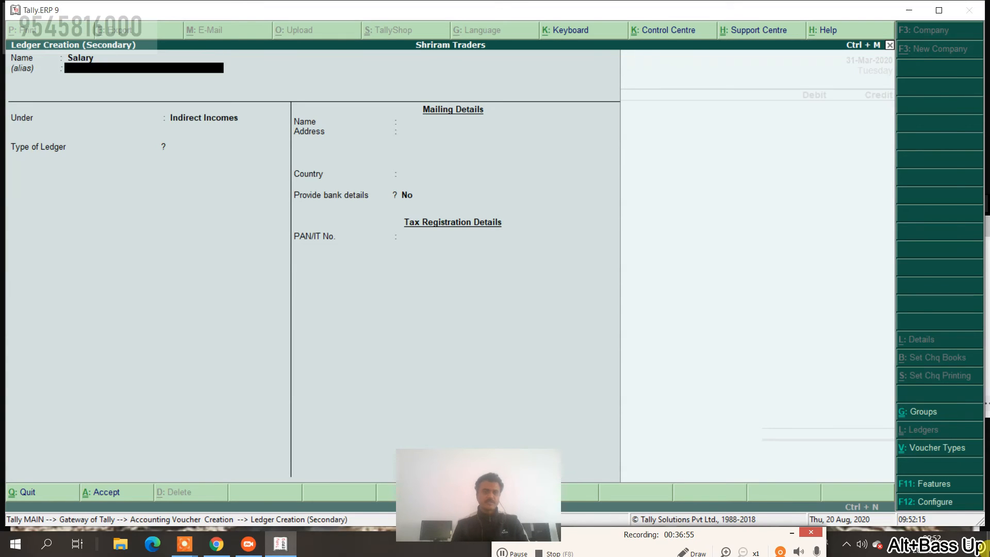
pyautogui.press('Return')
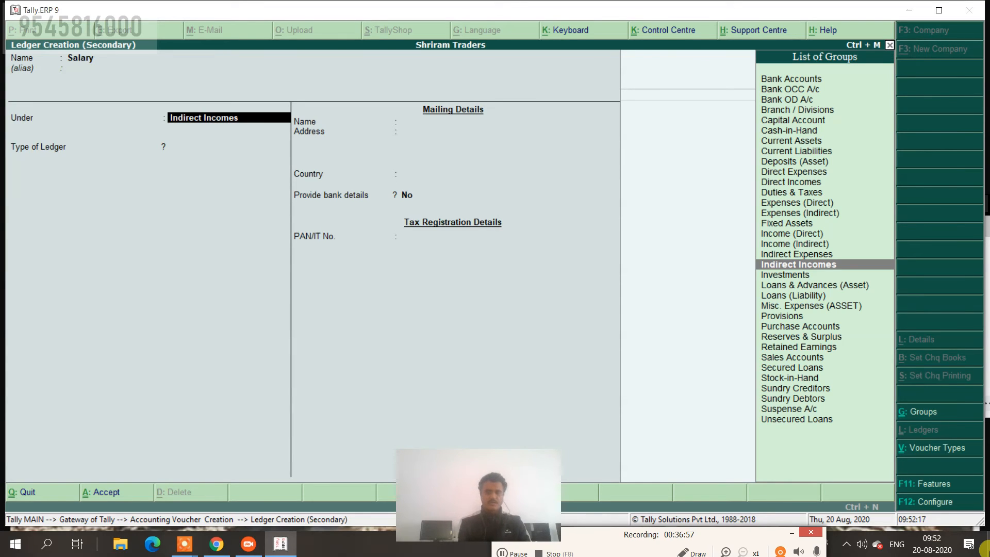
pyautogui.press('Up')
pyautogui.press('Return')
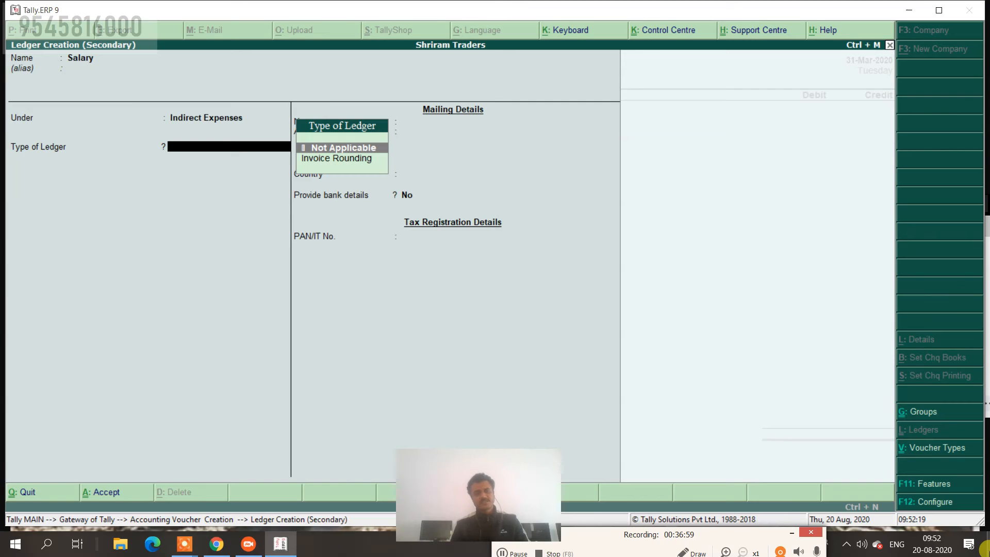
pyautogui.hotkey('ctrl', 'a')
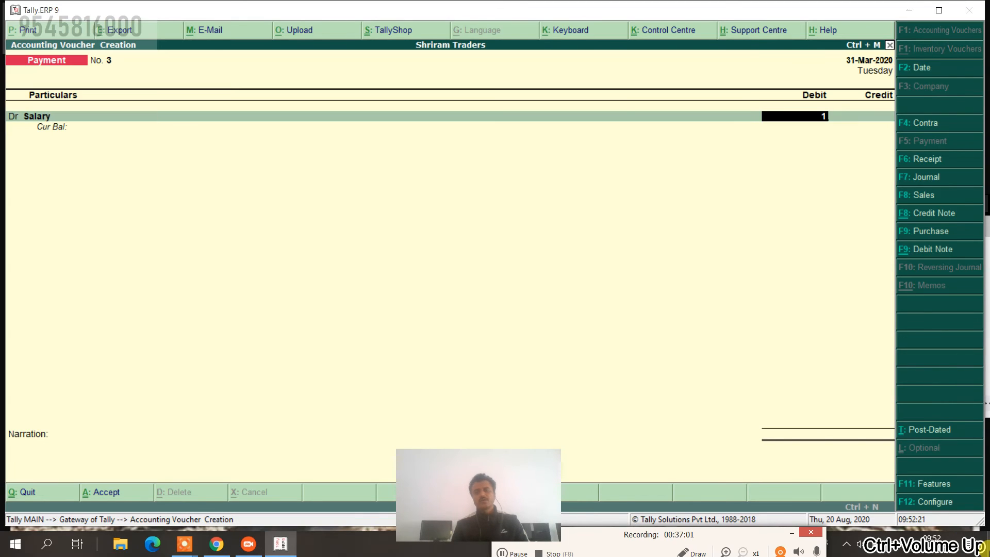
# Debit Salary 12,000 and credit the SBI bank ledger.
pyautogui.press('Return')
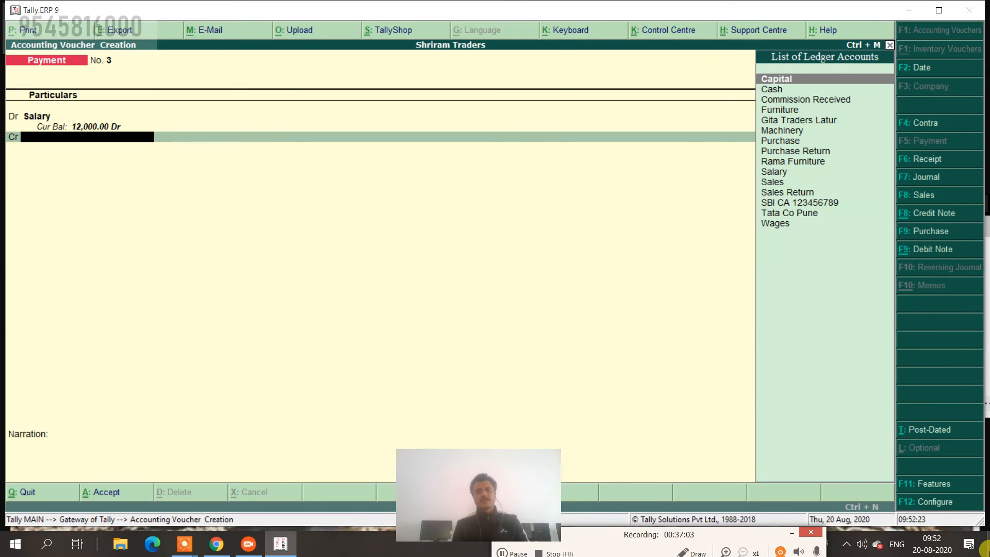
pyautogui.press('Down')
pyautogui.press('Down')
pyautogui.press('Down')
pyautogui.press('Down')
pyautogui.press('Down')
pyautogui.press('Down')
pyautogui.press('Down')
pyautogui.press('Down')
pyautogui.press('Down')
pyautogui.press('Down')
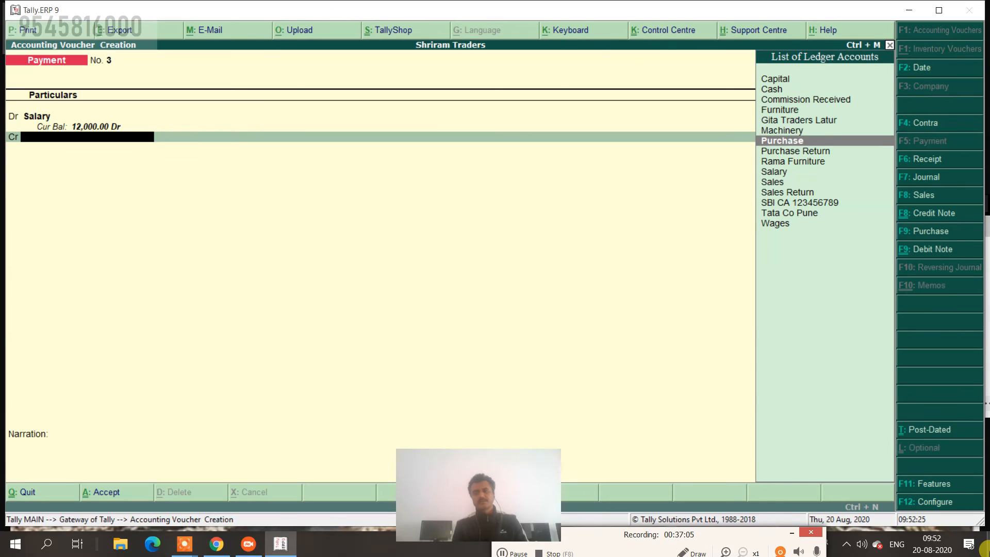
pyautogui.press('Down')
pyautogui.press('Down')
pyautogui.press('Return')
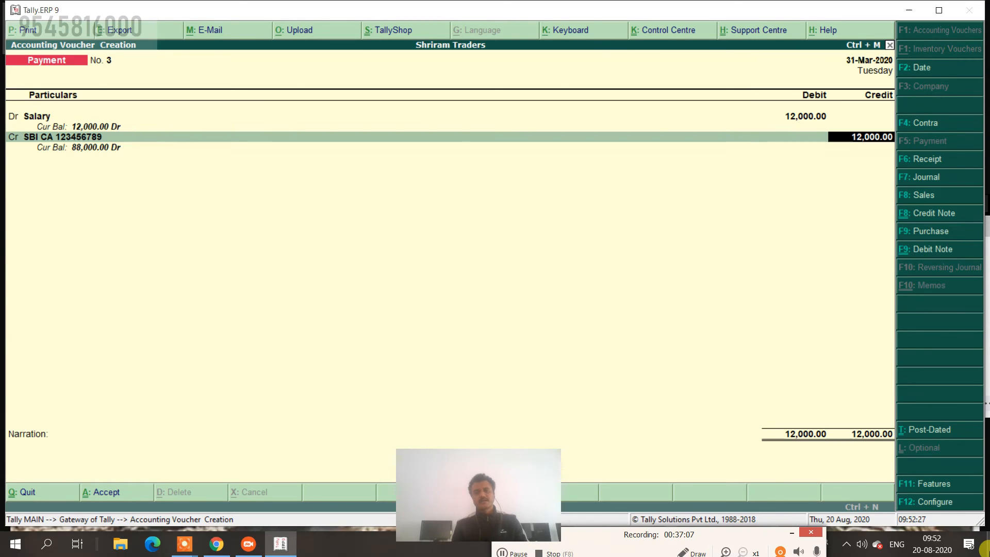
pyautogui.press('Return')
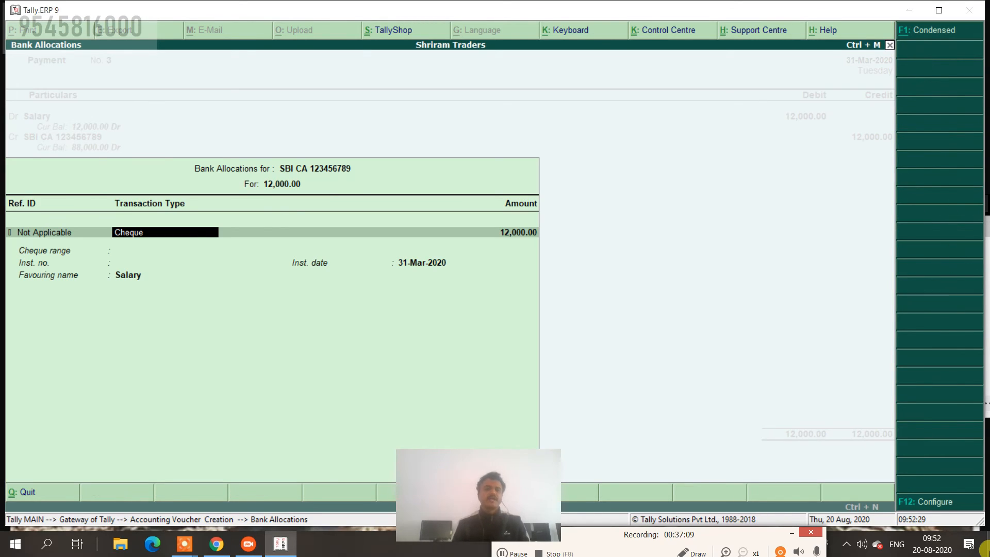
# Set the bank allocation to Cheque no. 001234, add the Feb 2020 narration, and save the voucher.
pyautogui.press('BackSpace')
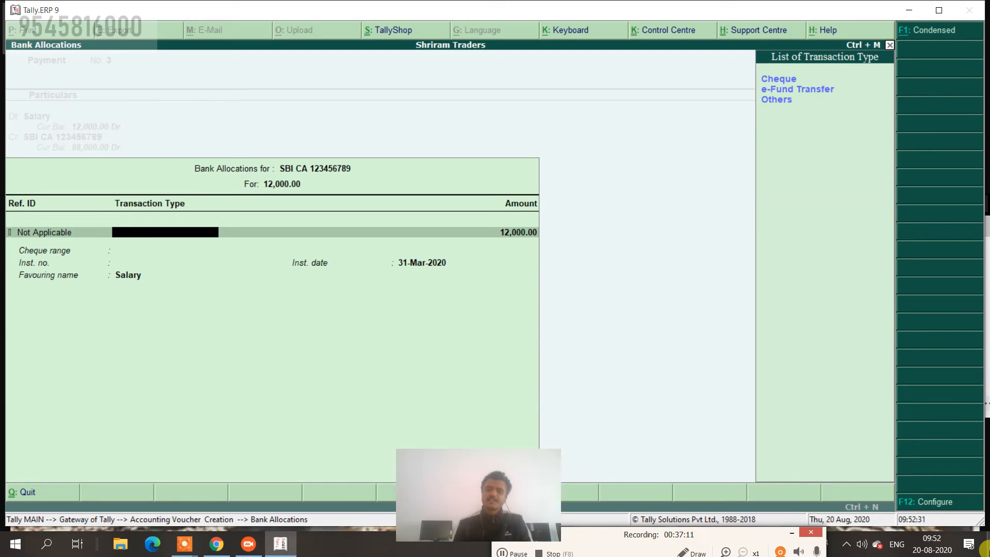
pyautogui.press('Down')
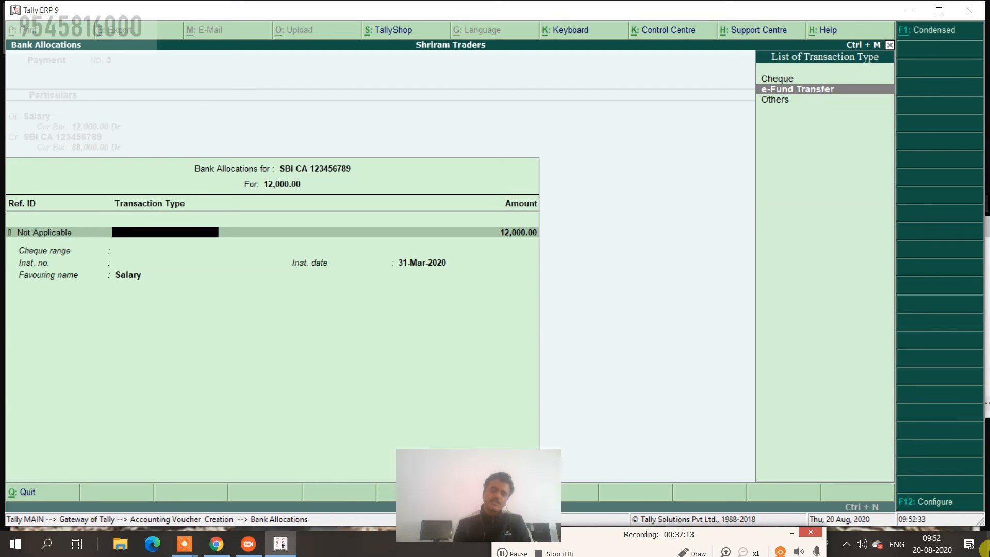
pyautogui.press('Down')
pyautogui.press('Up')
pyautogui.press('Up')
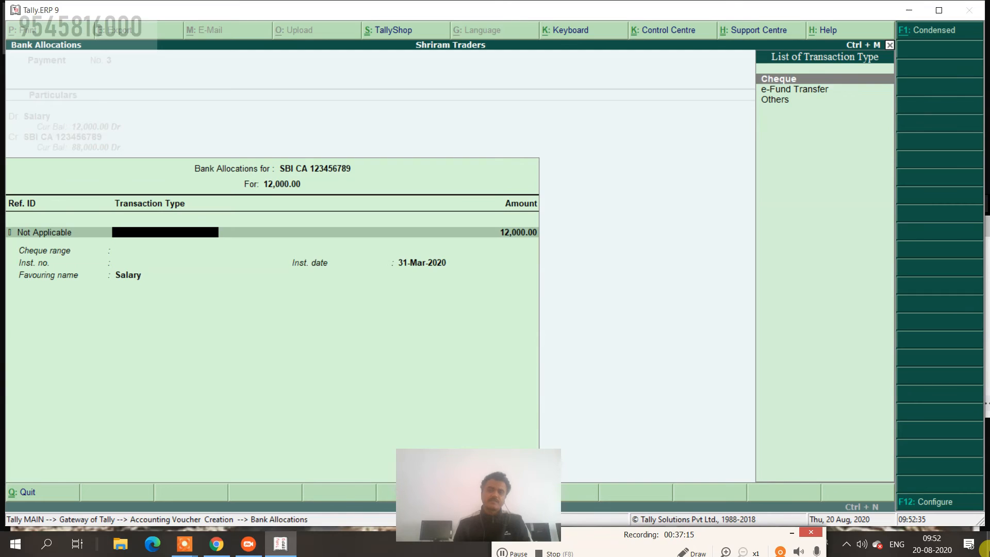
pyautogui.press('Return')
pyautogui.press('Return')
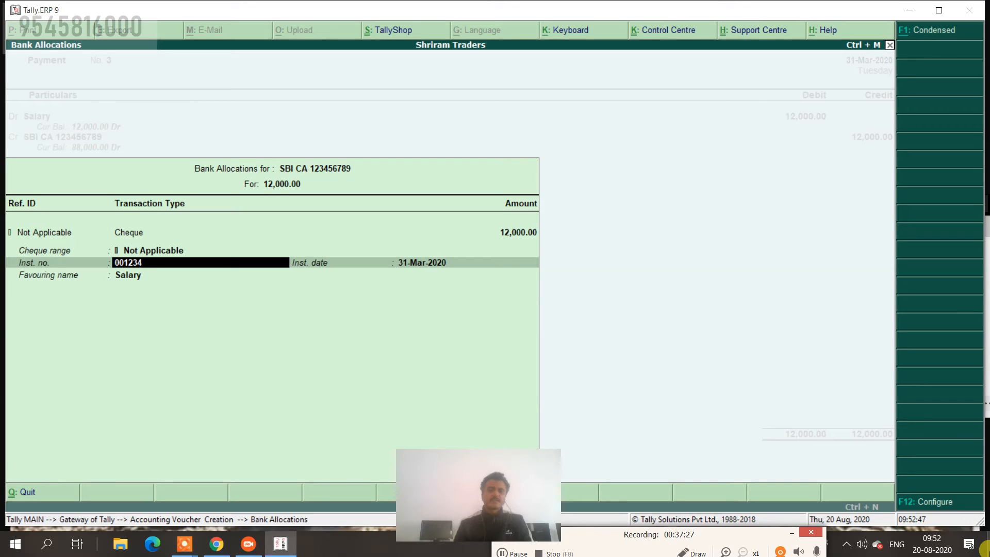
pyautogui.press('Return')
pyautogui.press('Return')
pyautogui.press('Return')
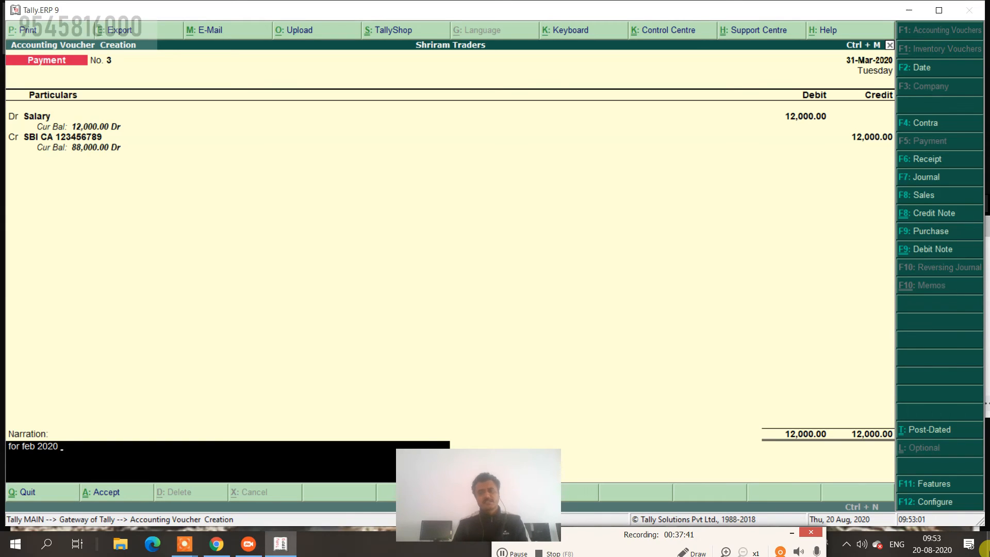
pyautogui.press('Return')
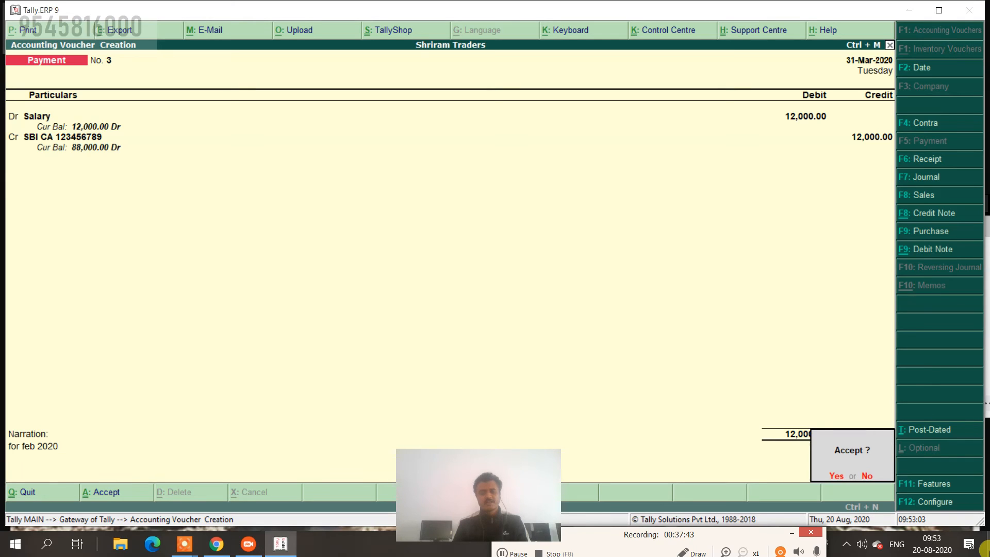
pyautogui.press('Return')
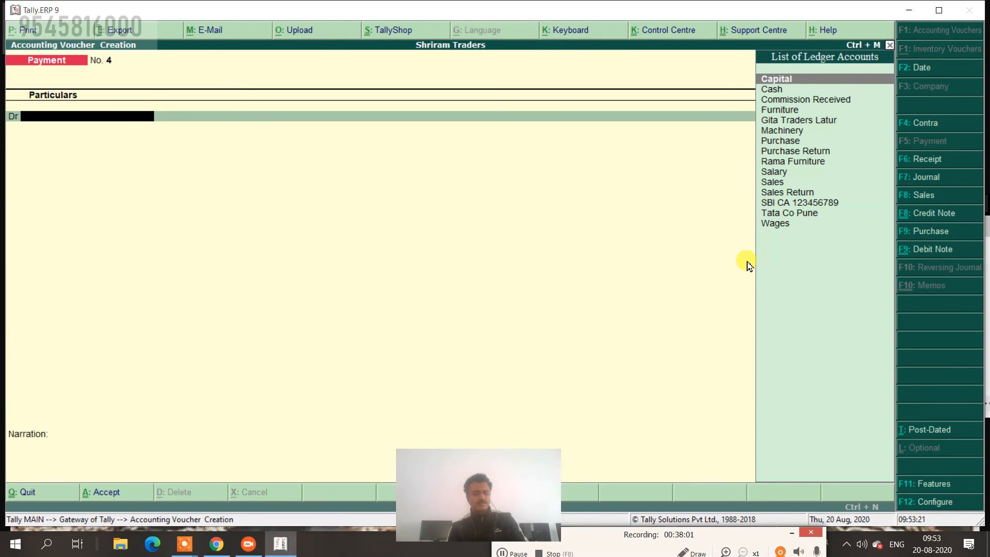
# Quit the blank payment voucher and open the detailed Profit & Loss A/c showing Nett Profit 32,100.
pyautogui.press('Escape')
pyautogui.press('y')
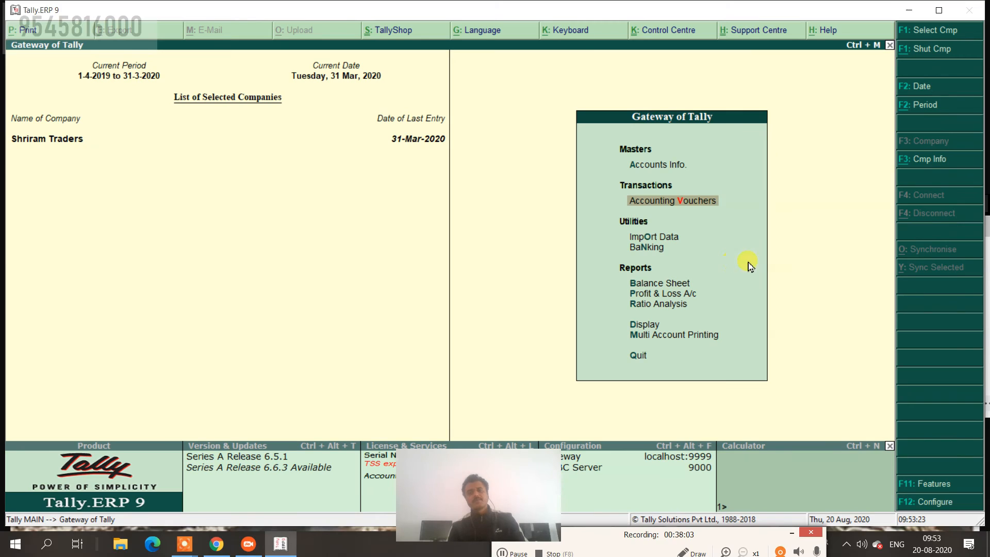
pyautogui.press('Down')
pyautogui.press('Down')
pyautogui.press('Down')
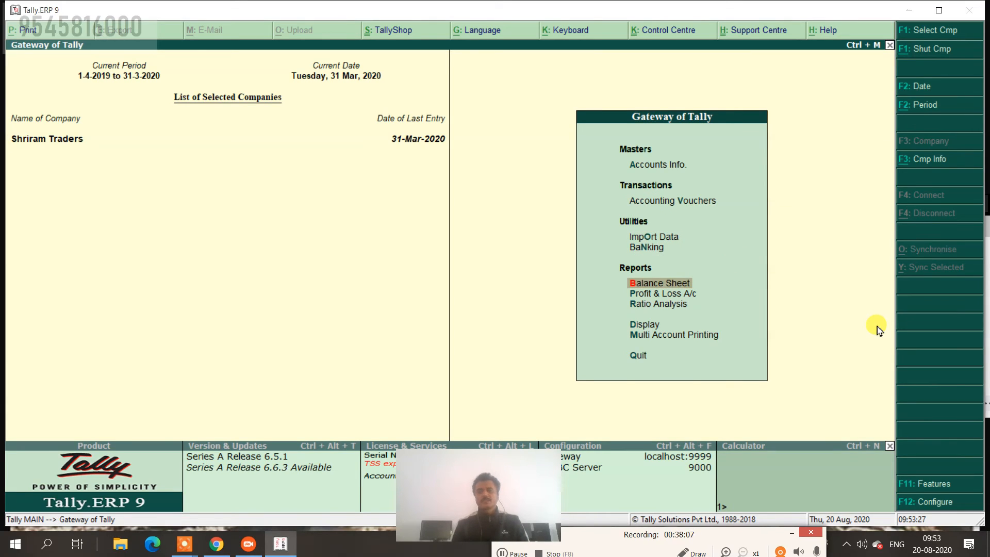
pyautogui.press('Down')
pyautogui.press('Return')
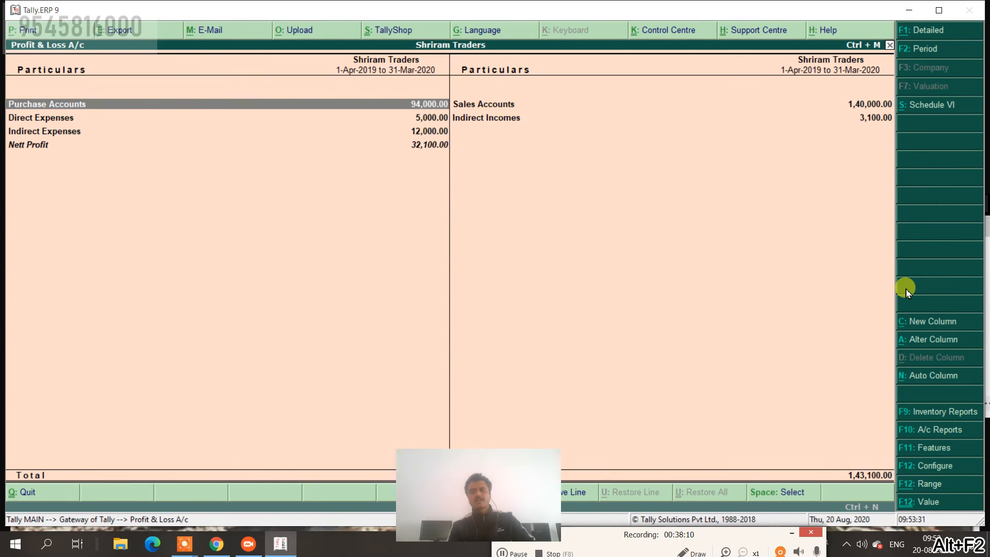
pyautogui.hotkey('alt', 'F1')
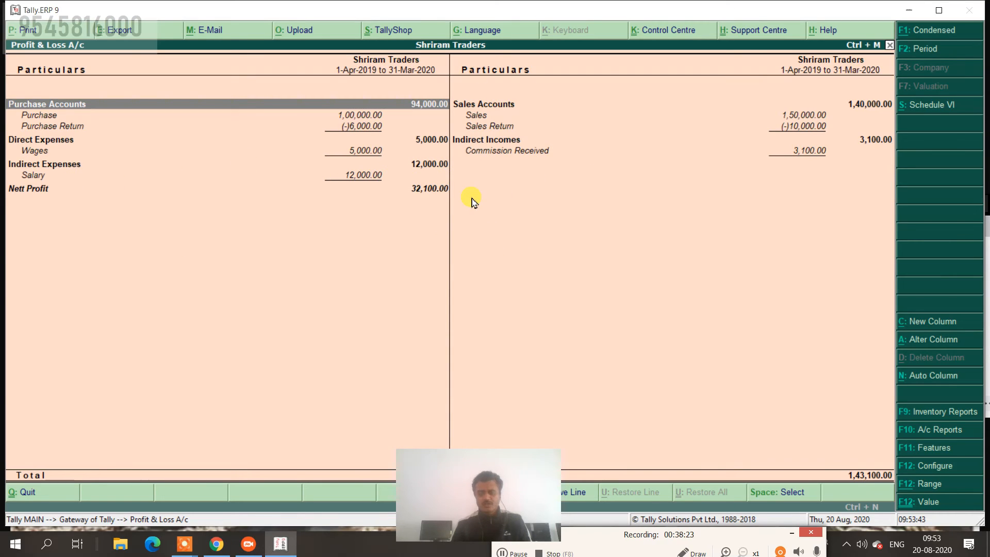
pyautogui.click(920, 467)
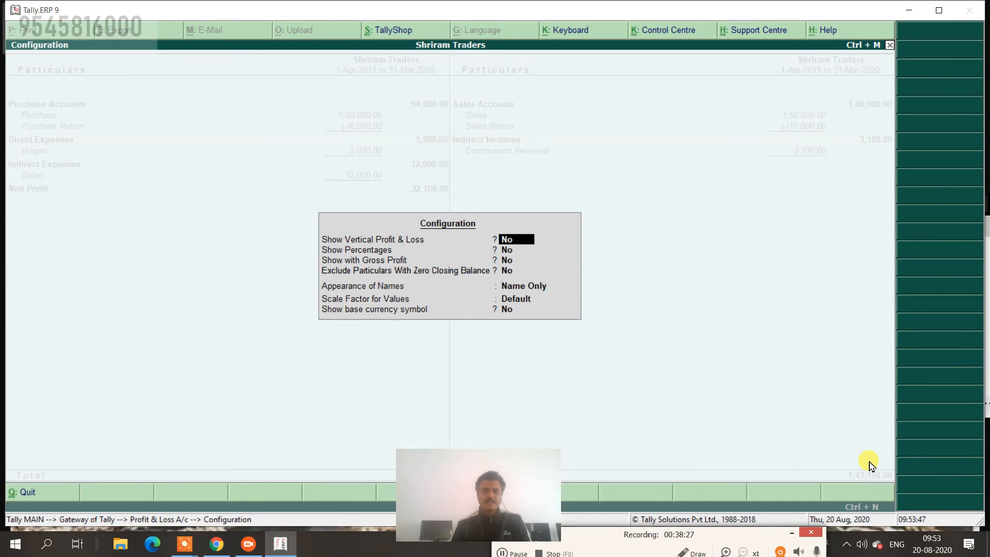
# Set Show with Gross Profit to Yes so the report carries down Gross Profit 41,000.
pyautogui.press('Return')
pyautogui.press('Return')
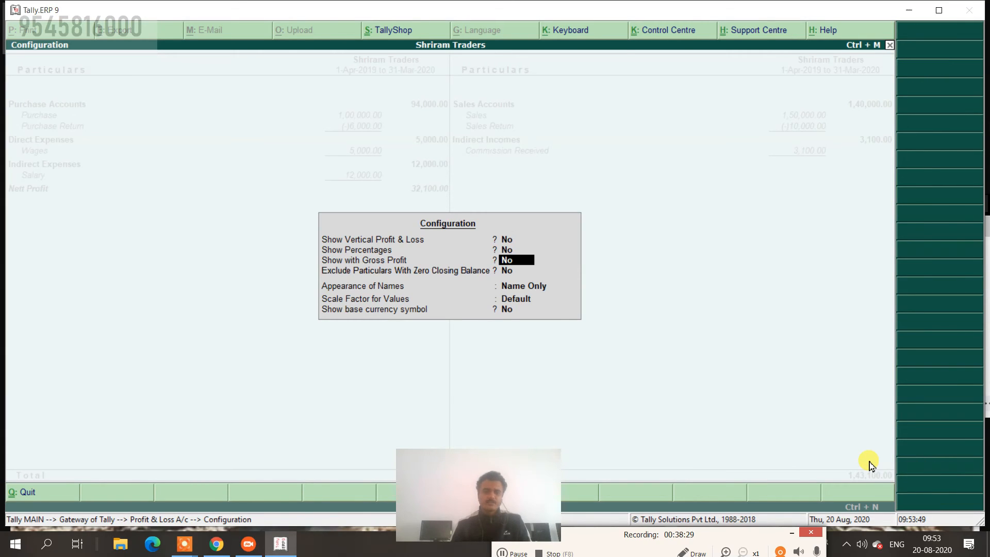
pyautogui.press('y')
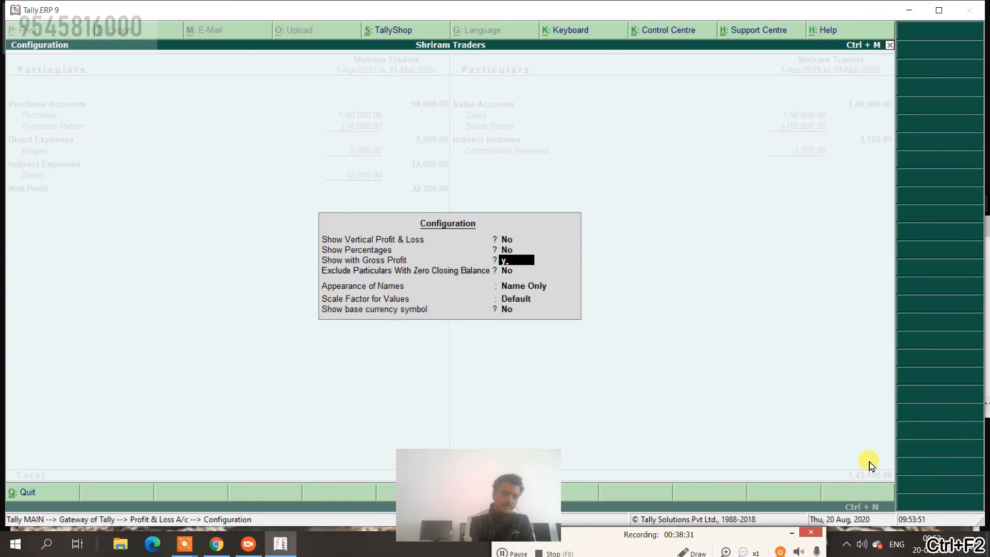
pyautogui.hotkey('ctrl', 'a')
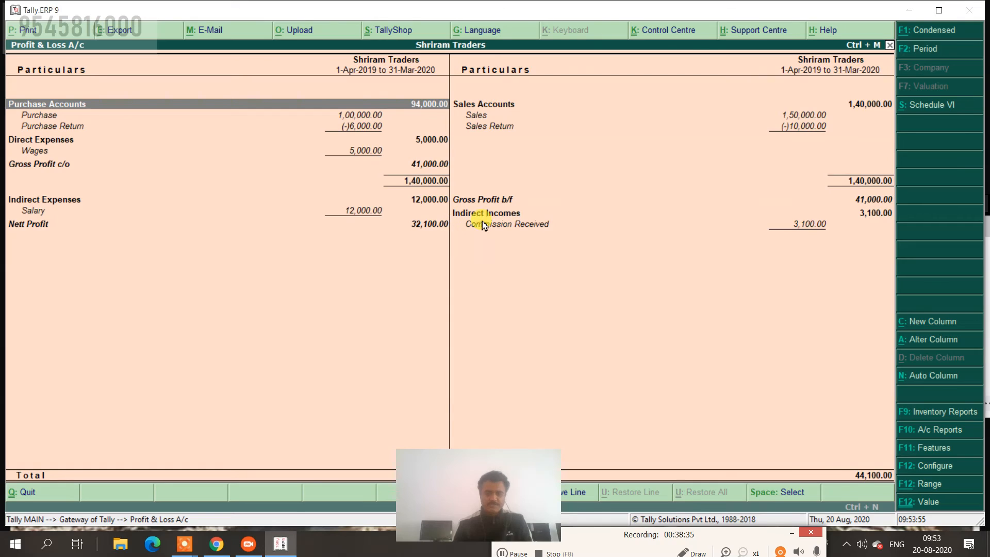
pyautogui.click(918, 466)
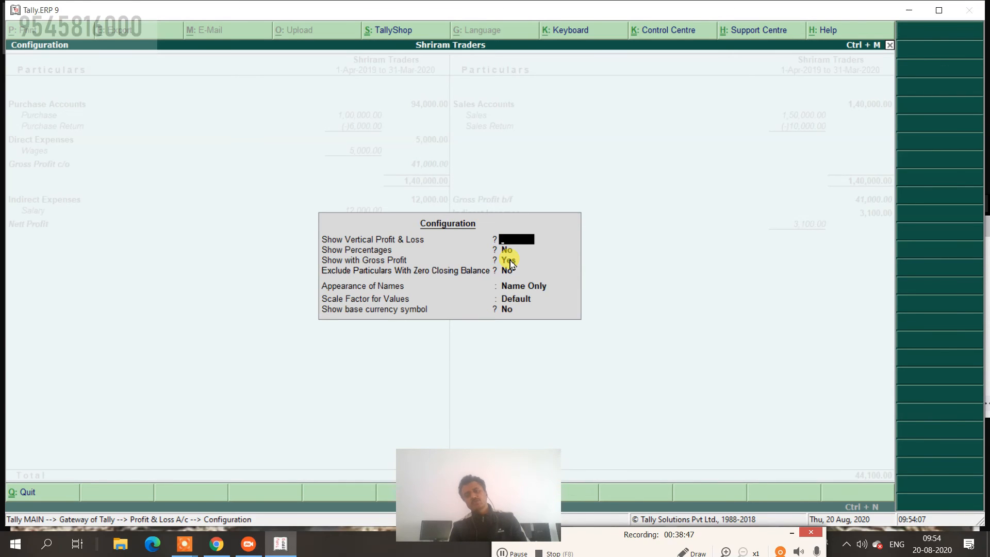
pyautogui.press('Escape')
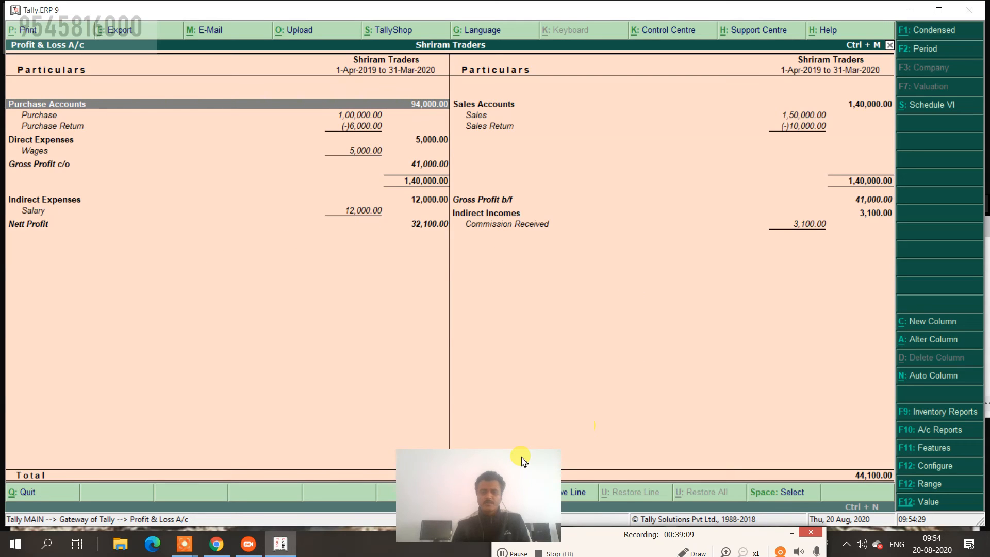
# Close the Profit & Loss report and return to the Gateway of Tally.
pyautogui.moveTo(521, 457); pyautogui.dragTo(348, 439)
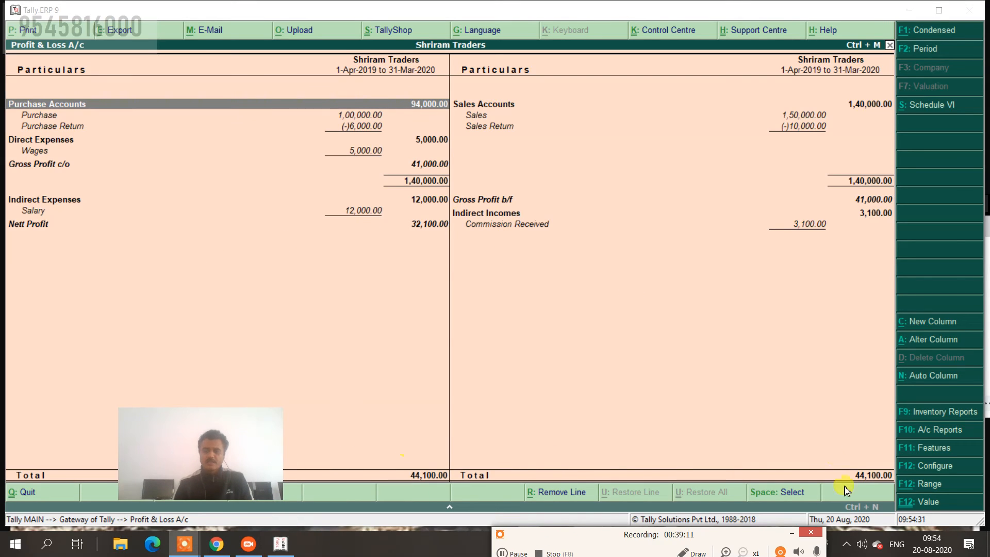
pyautogui.click(420, 239)
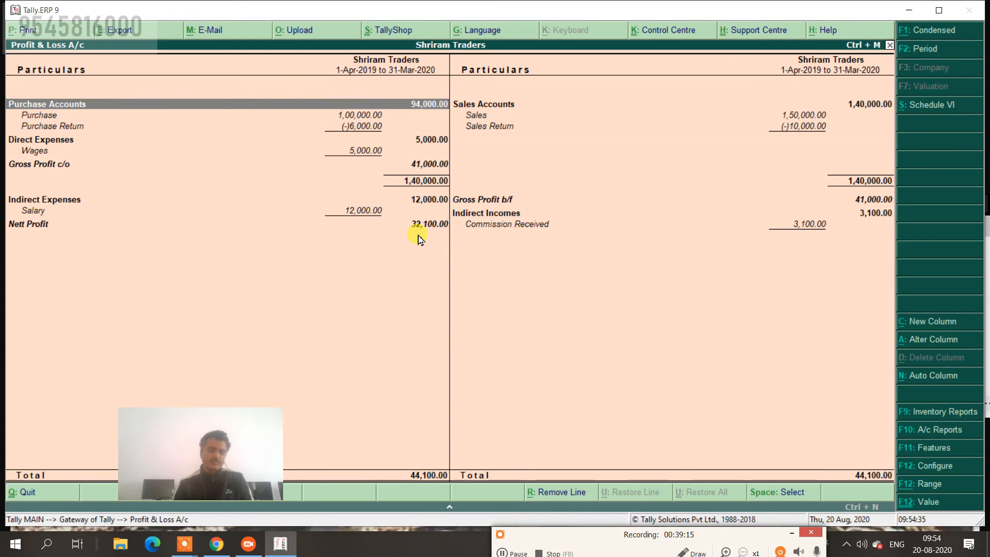
pyautogui.press('Escape')
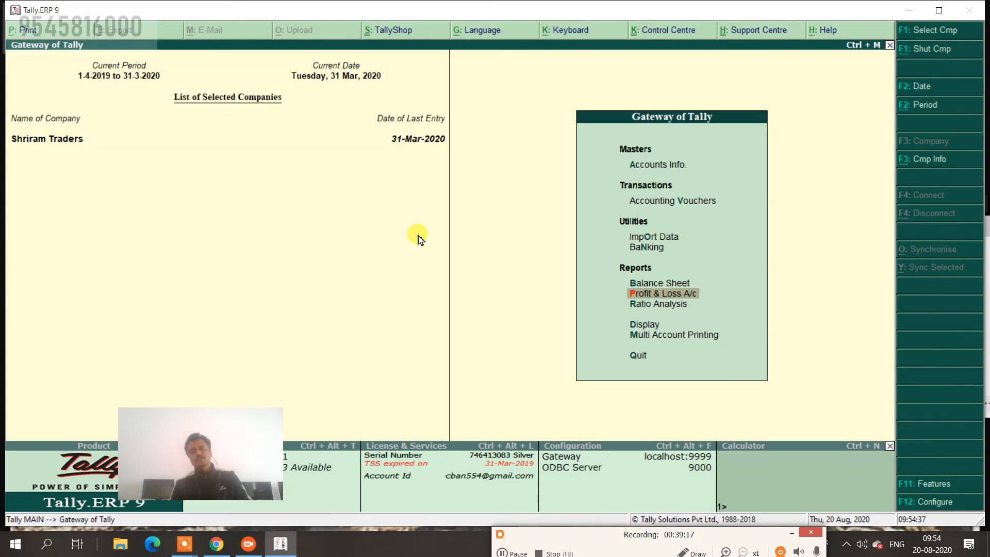
# Open the Balance Sheet totalling 3,51,100 and view Furniture's monthly summary under Fixed Assets.
pyautogui.press('b')
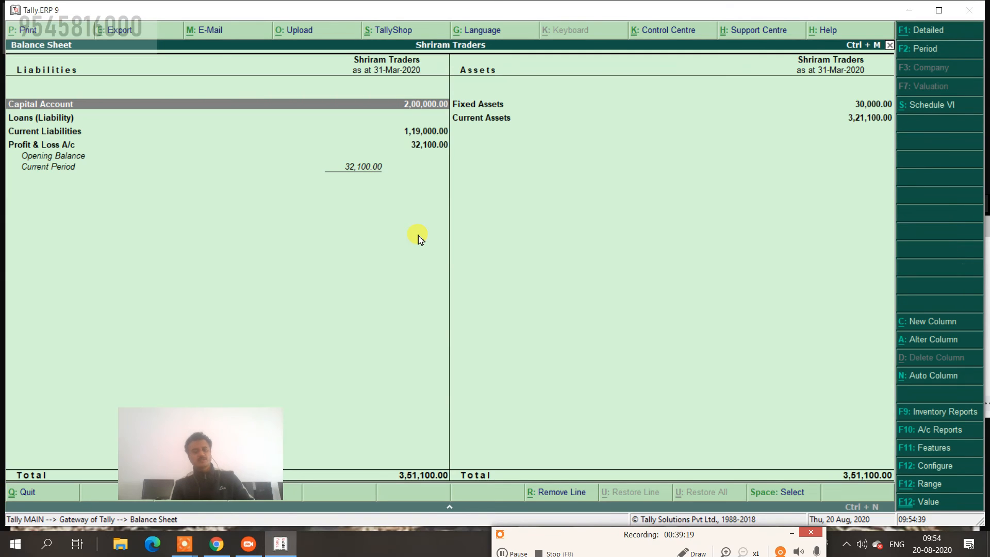
pyautogui.hotkey('alt', 'shift', 'a')
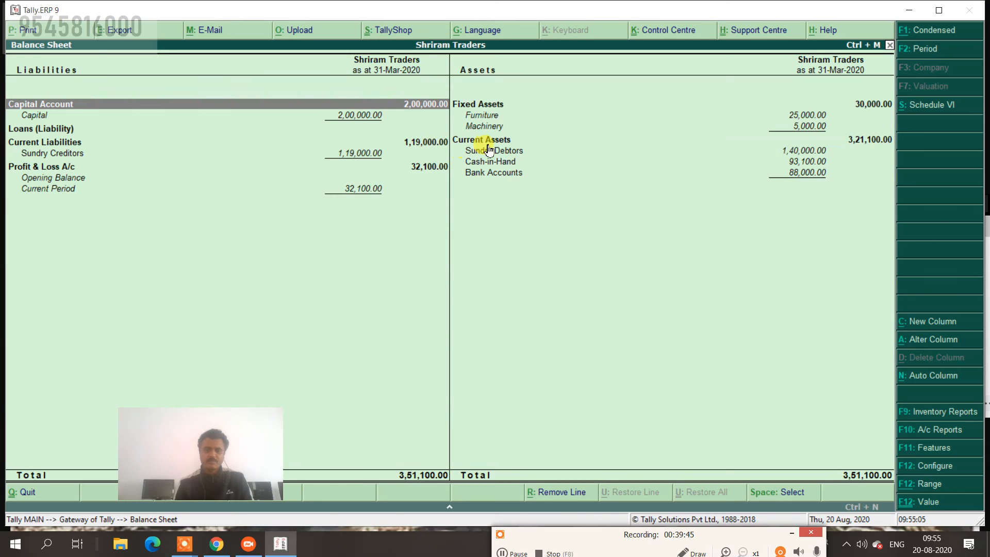
pyautogui.press('Right')
pyautogui.press('Down')
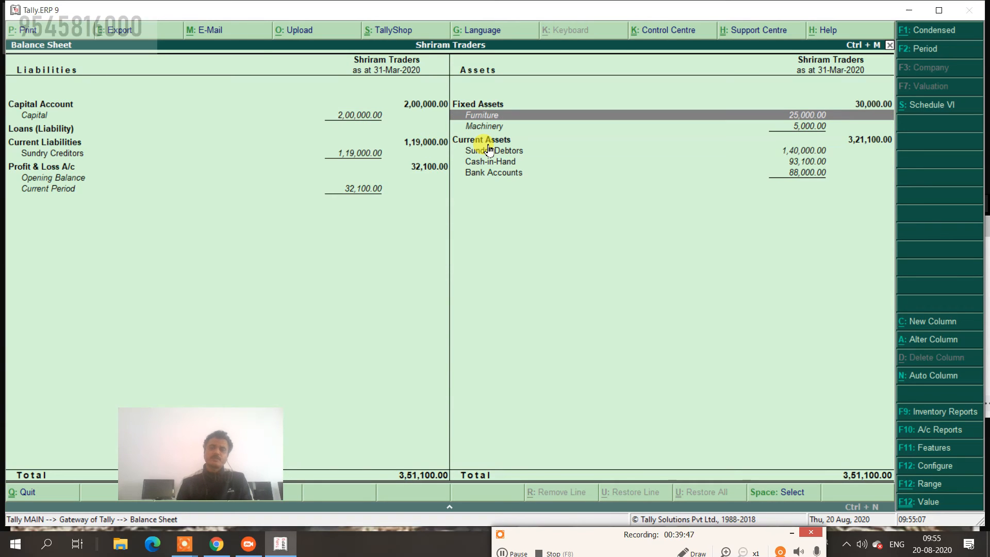
pyautogui.press('Return')
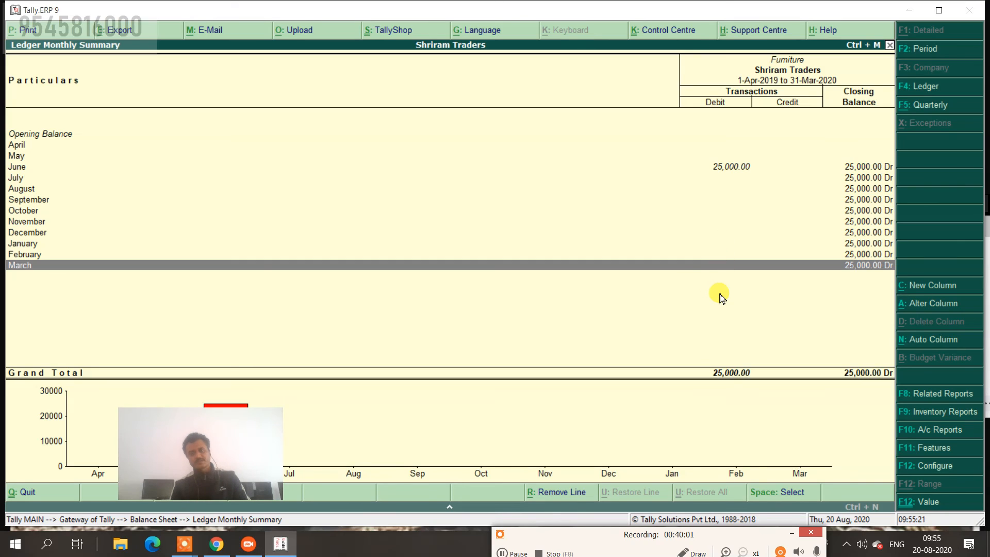
pyautogui.press('Escape')
# Check Machinery's monthly summary with the 5,000 July debit, then return to the Gateway.
pyautogui.press('Down')
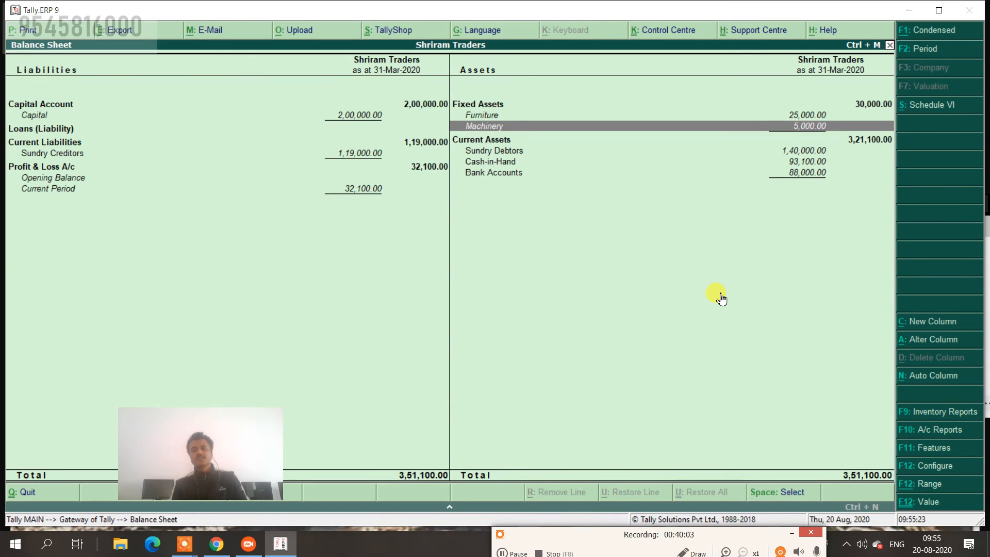
pyautogui.press('Return')
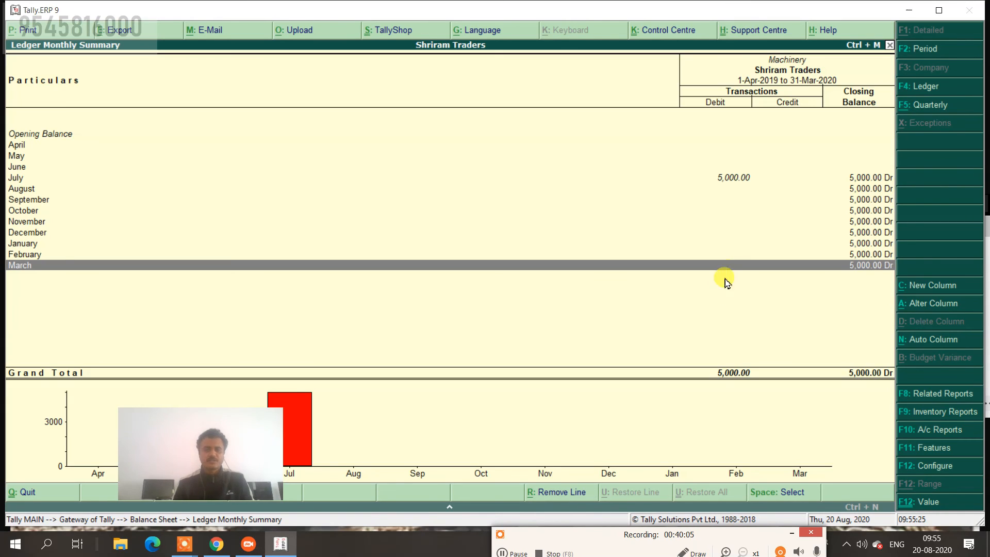
pyautogui.click(727, 180)
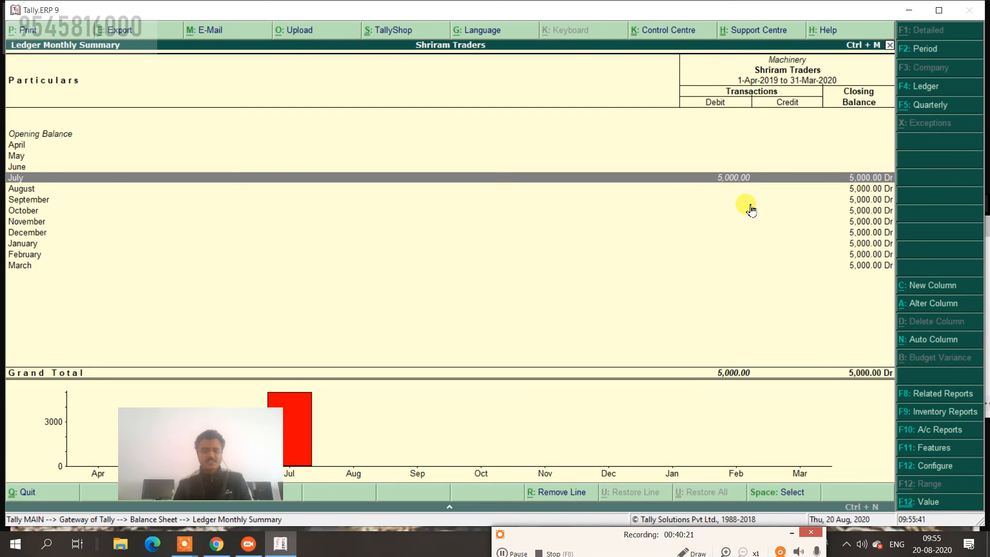
pyautogui.press('Escape')
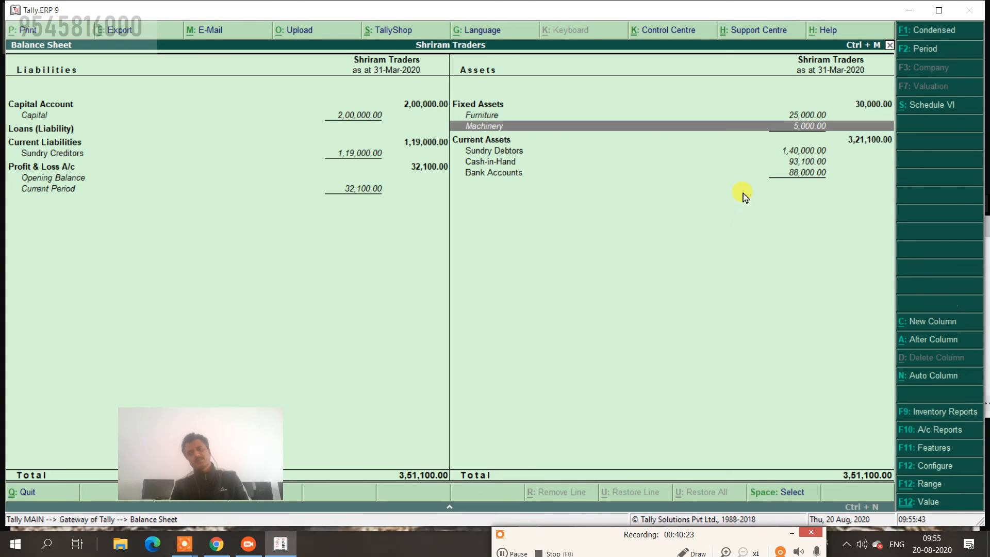
pyautogui.press('Escape')
pyautogui.press('Down')
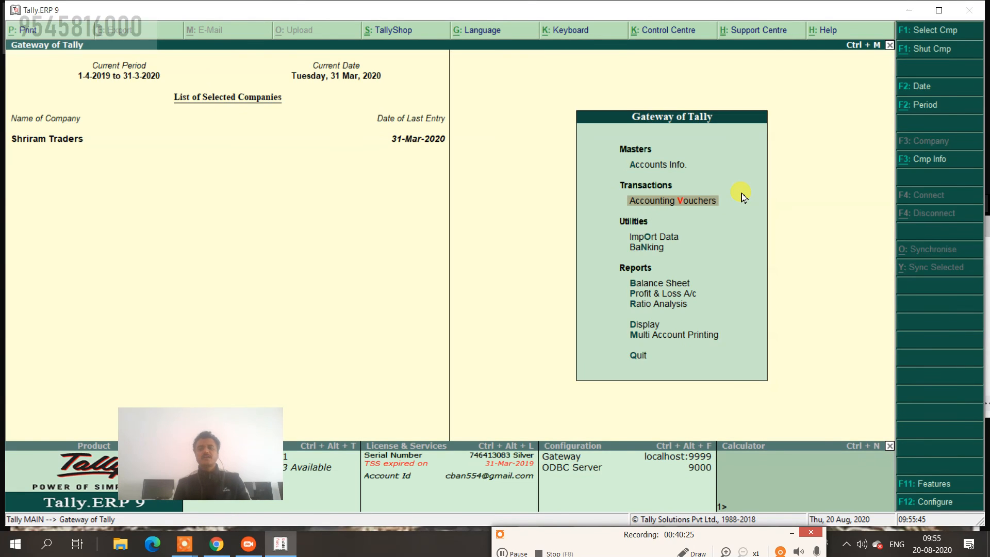
# Start a Journal voucher and create a new Deprecation ledger under Indirect Expenses.
pyautogui.press('Return')
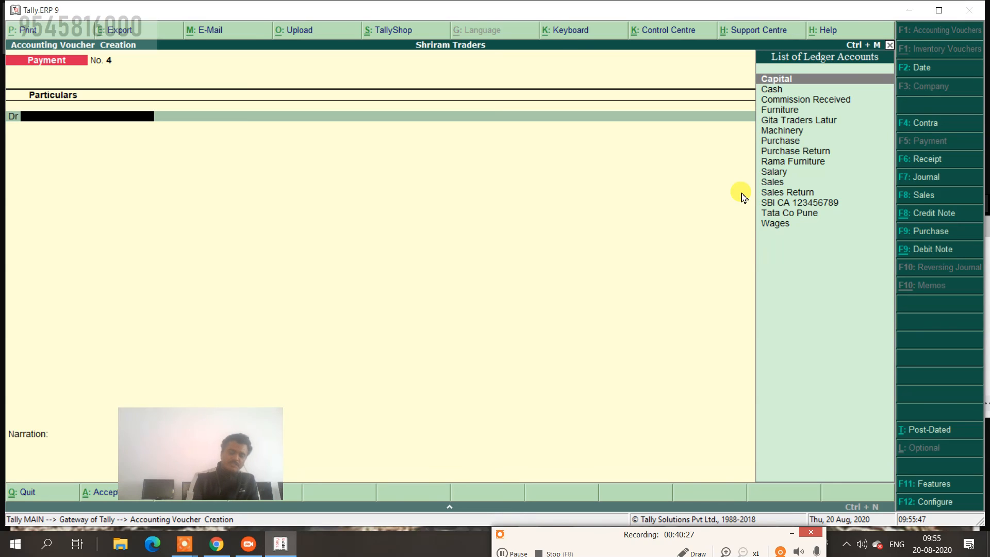
pyautogui.click(919, 179)
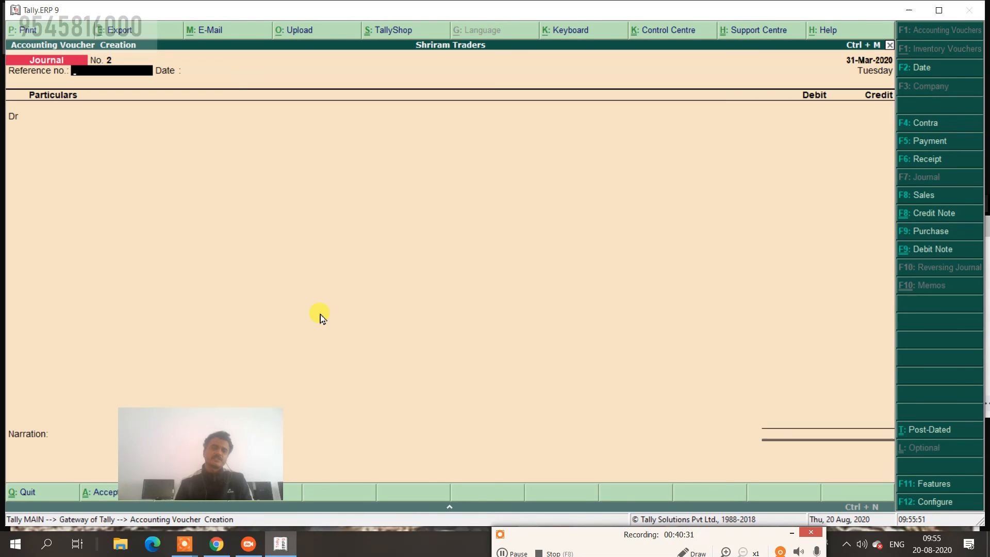
pyautogui.press('Return')
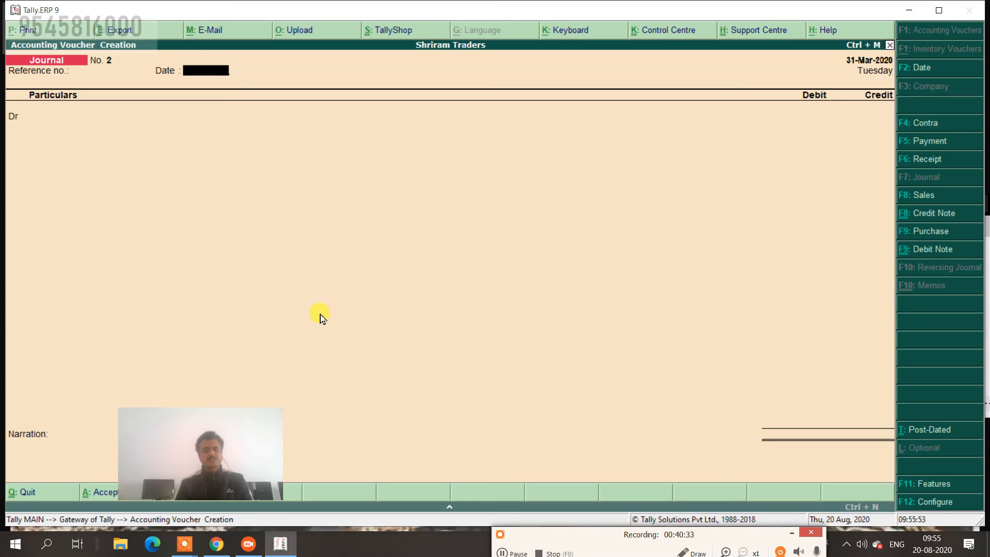
pyautogui.press('Return')
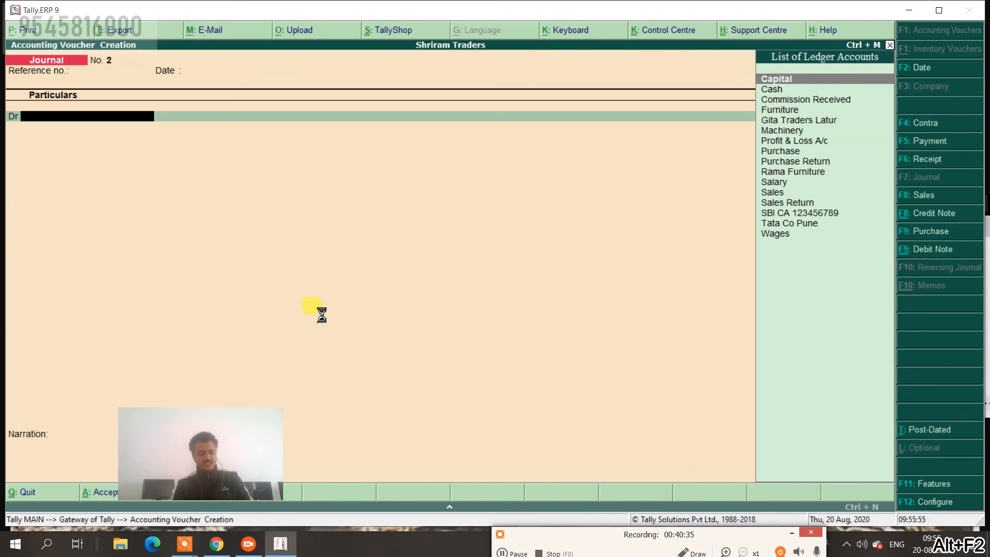
pyautogui.hotkey('alt', 'c')
pyautogui.write('Depreca')
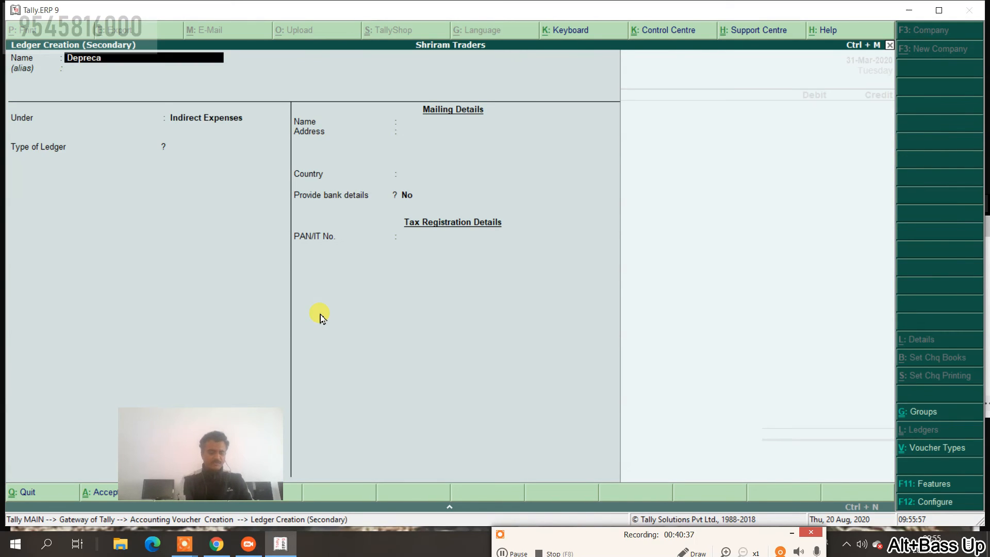
pyautogui.write('tion')
pyautogui.press('Return')
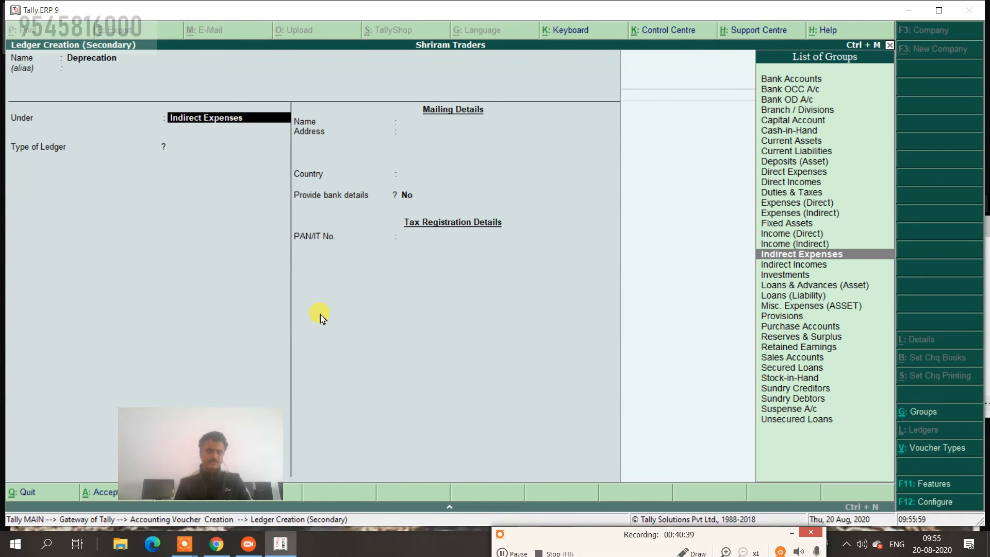
pyautogui.hotkey('ctrl', 'a')
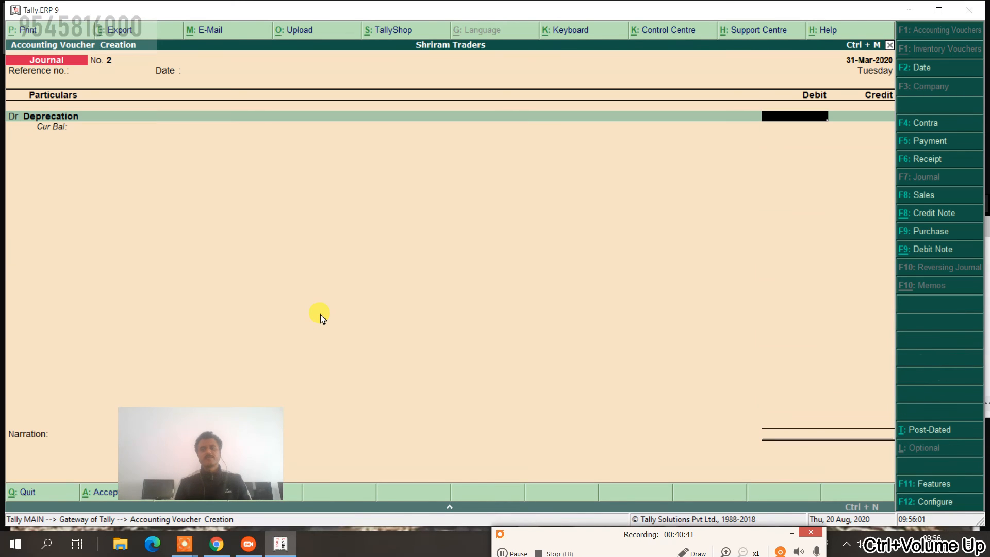
pyautogui.write('2500')
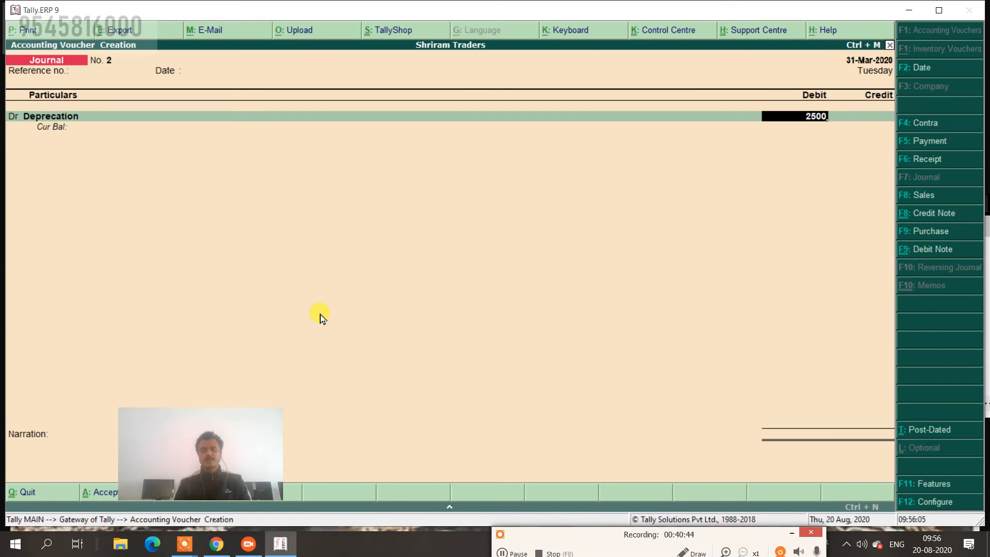
pyautogui.press('Return')
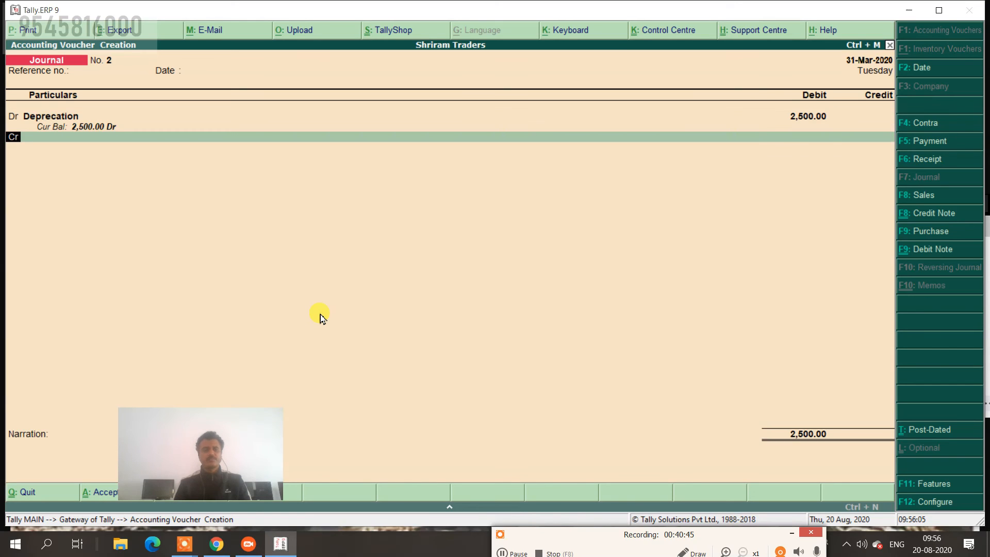
pyautogui.press('Return')
pyautogui.write('F')
pyautogui.press('Return')
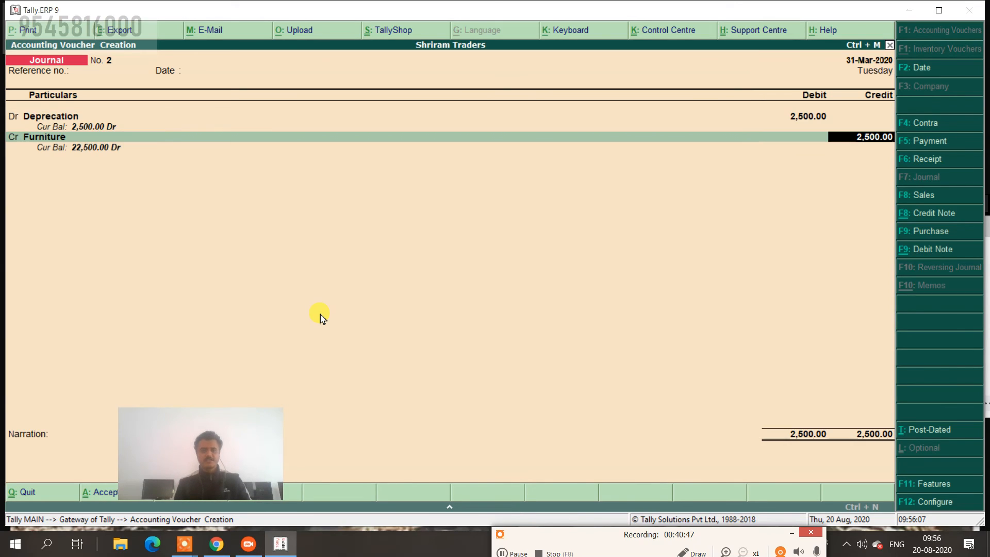
pyautogui.press('Return')
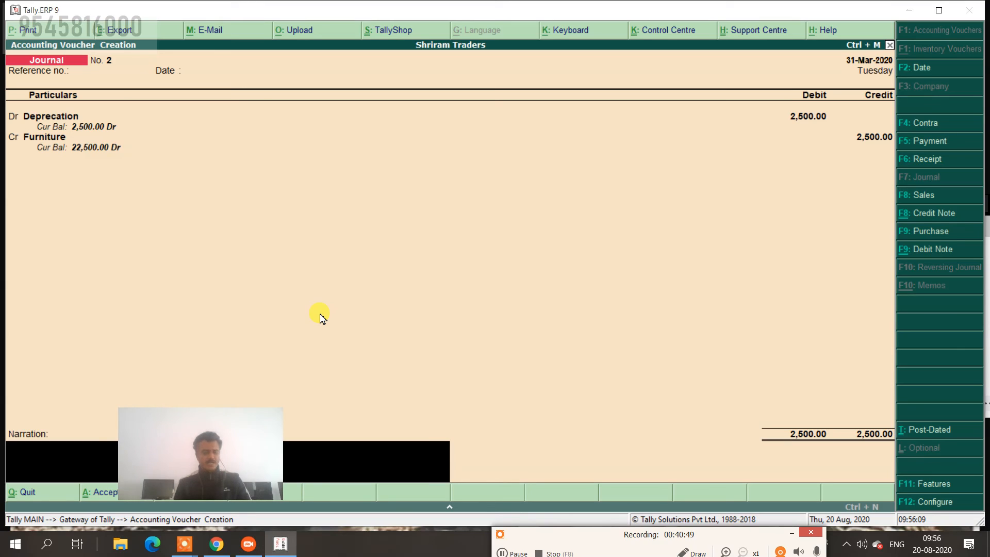
pyautogui.write('@10')
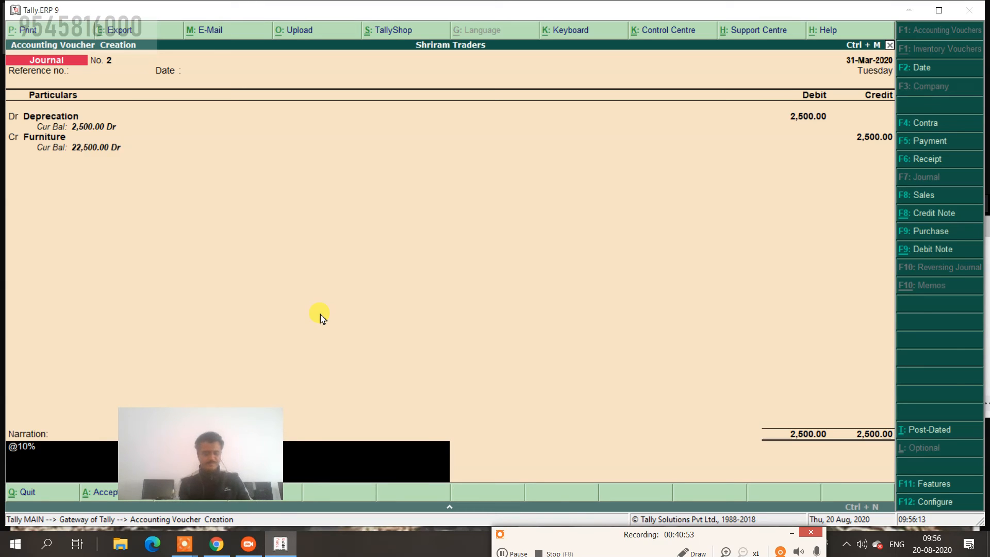
pyautogui.write('% PA')
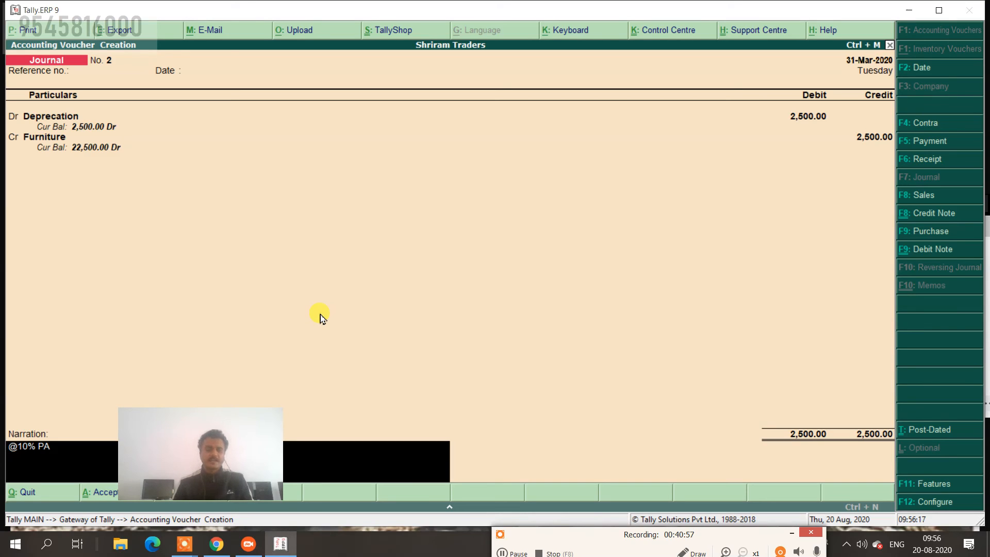
pyautogui.press('Return')
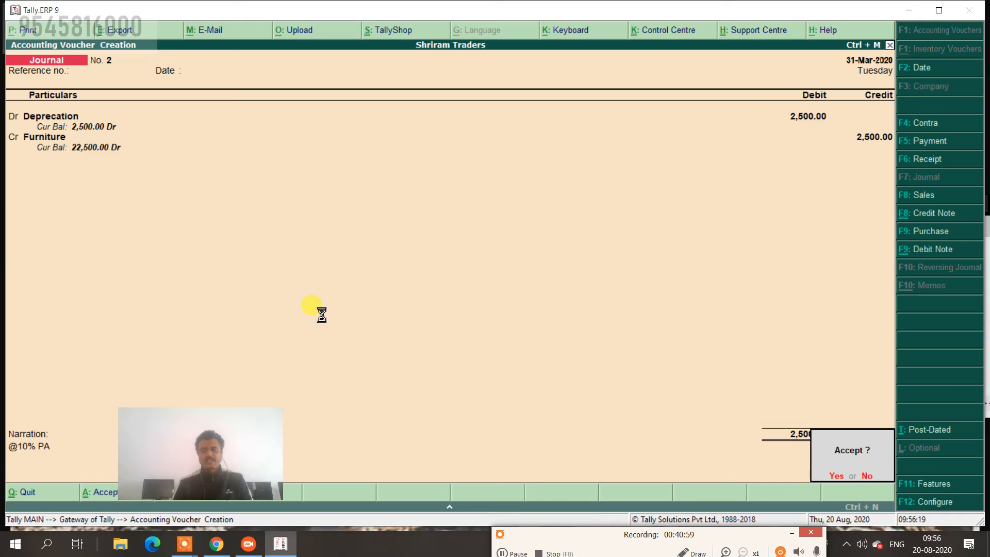
pyautogui.press('Return')
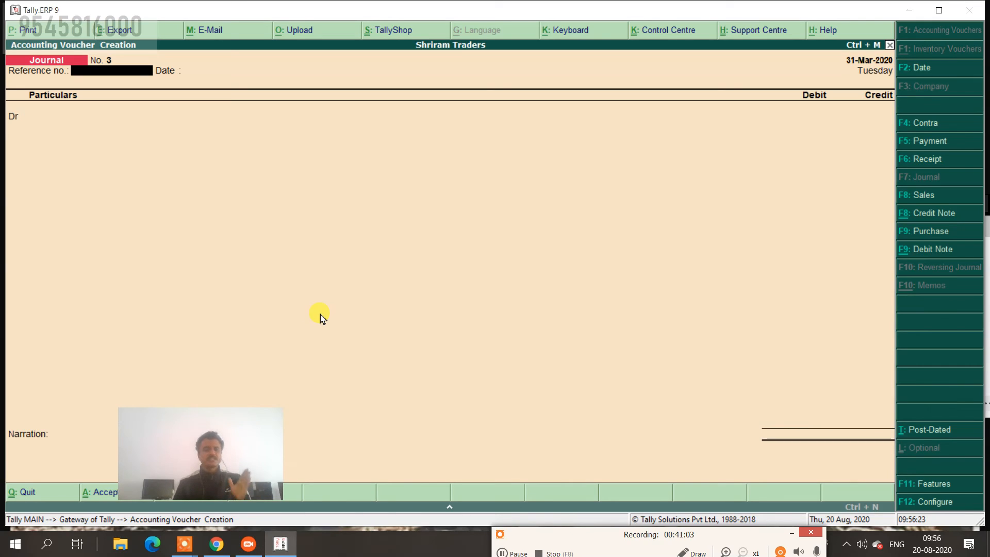
pyautogui.press('Return')
pyautogui.press('Return')
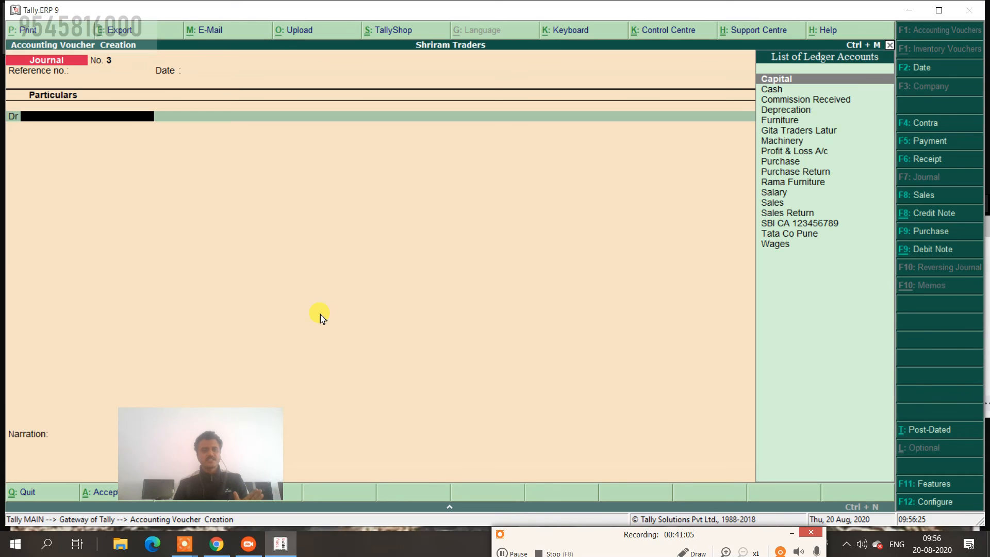
pyautogui.write('d')
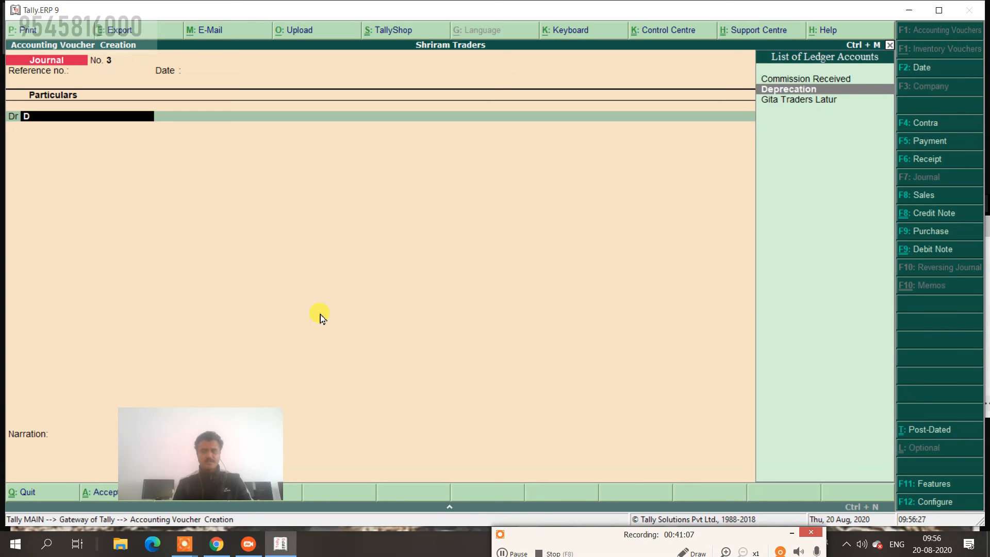
pyautogui.press('Return')
pyautogui.write('75')
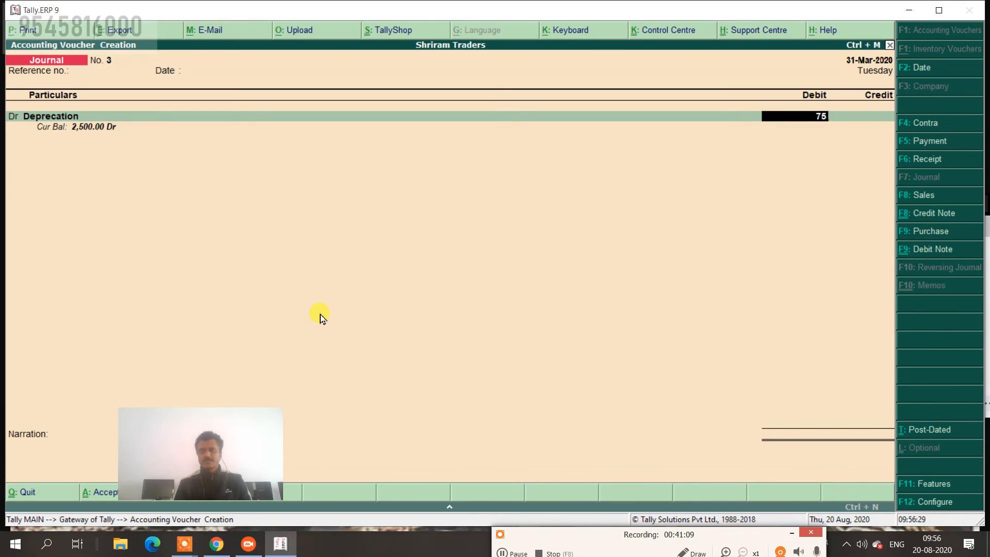
pyautogui.write('0')
pyautogui.press('Return')
pyautogui.write('m')
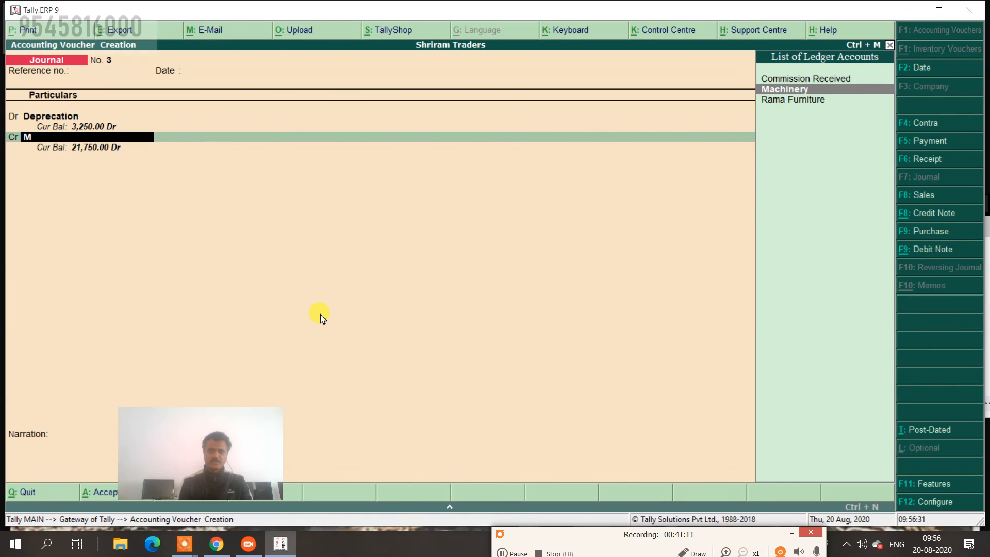
pyautogui.press('Return')
pyautogui.press('Return')
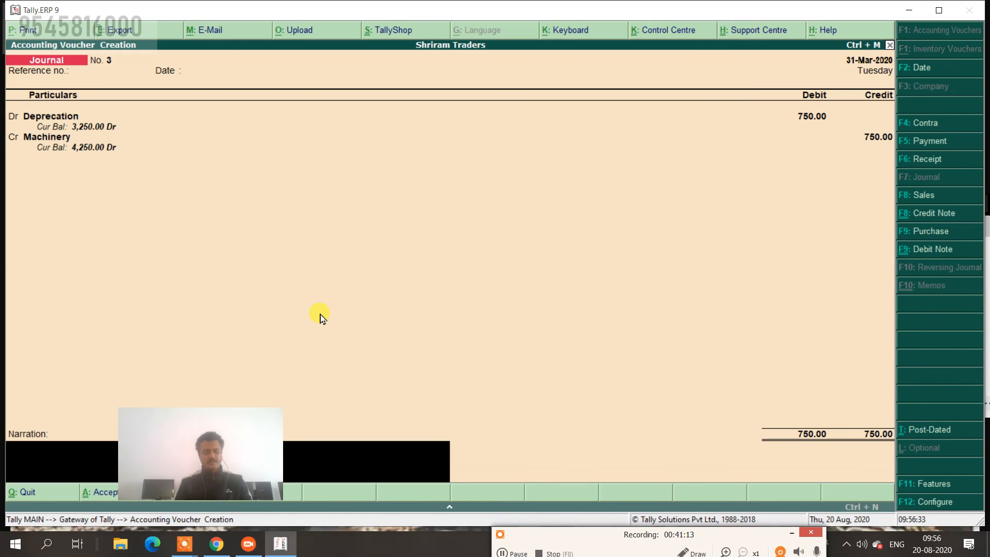
pyautogui.write('@15')
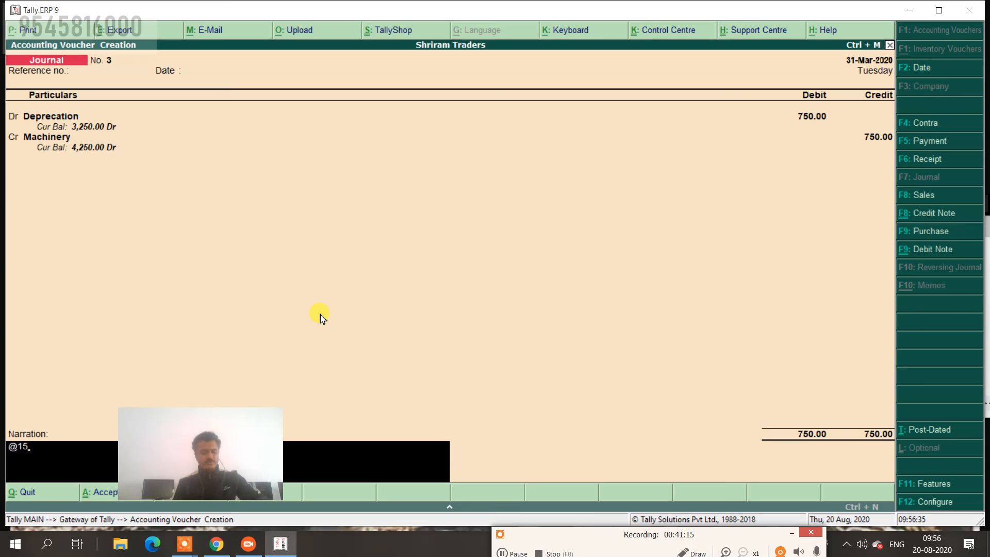
pyautogui.write('%pa')
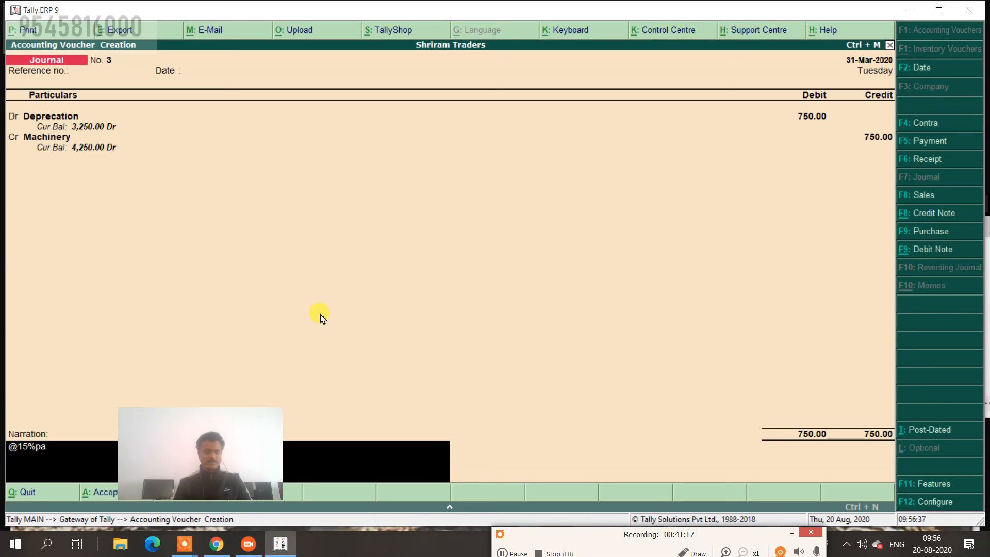
pyautogui.press('Return')
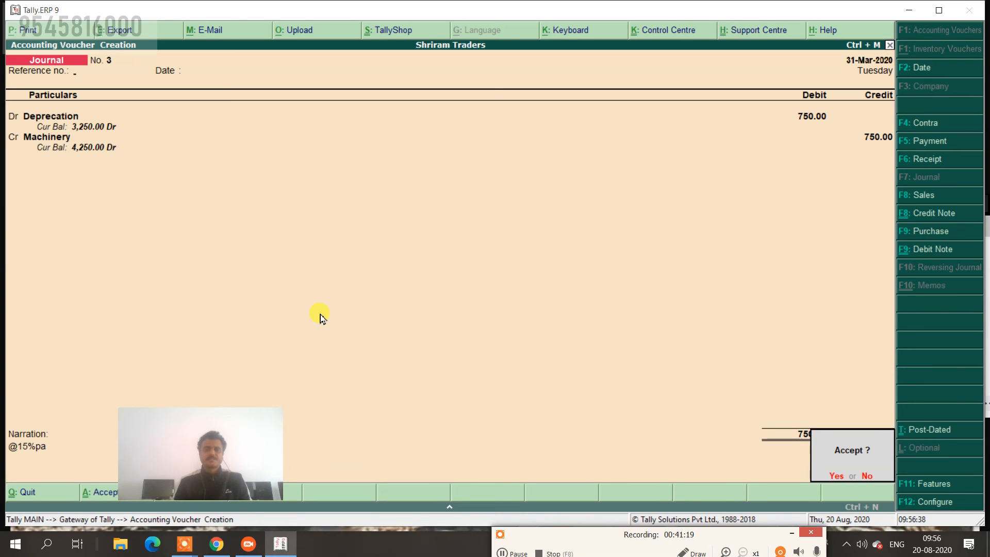
pyautogui.press('Return')
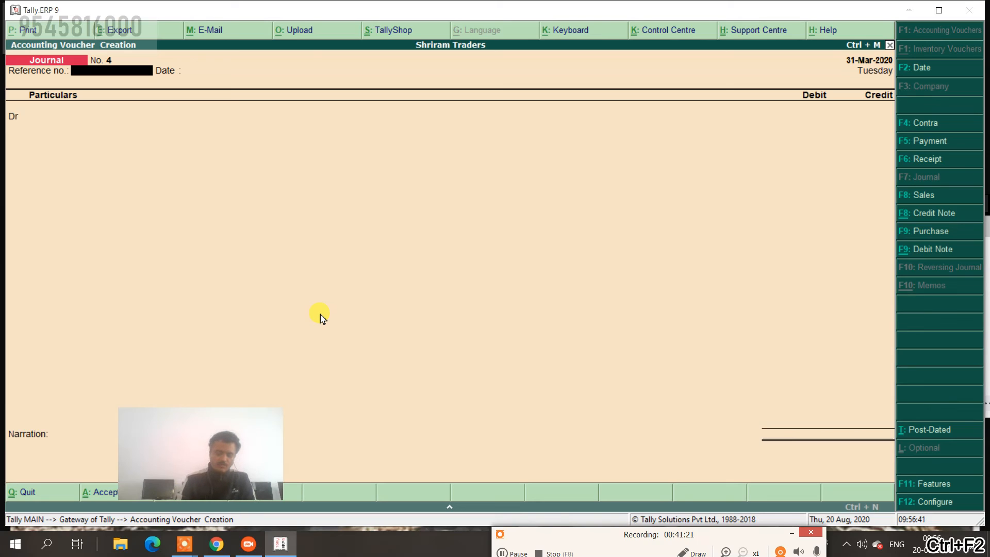
# Verify 2,500 (10% of 25,000) and 750 (15% of 5,000) in the calculator, then exit the blank journal.
pyautogui.hotkey('ctrl', 'n')
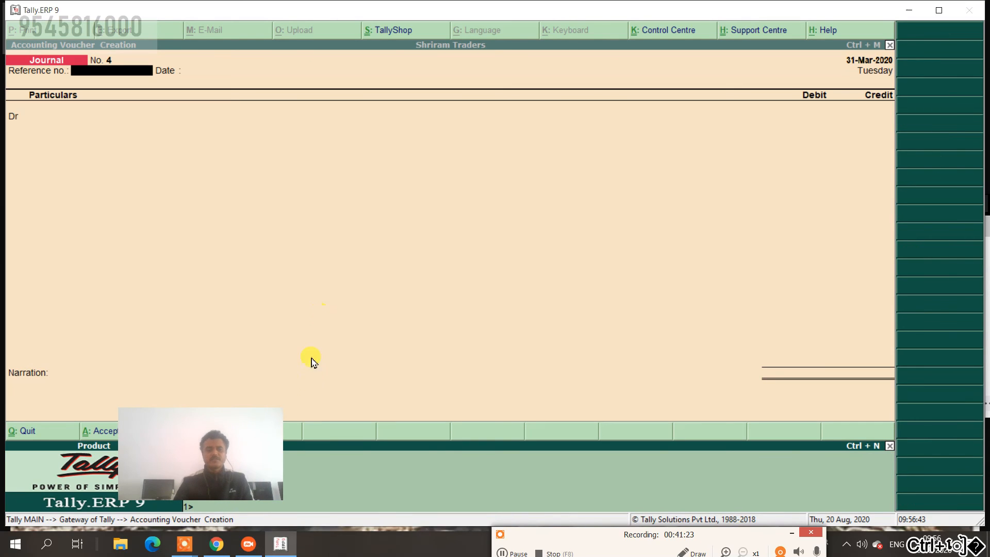
pyautogui.moveTo(228, 432); pyautogui.dragTo(175, 310)
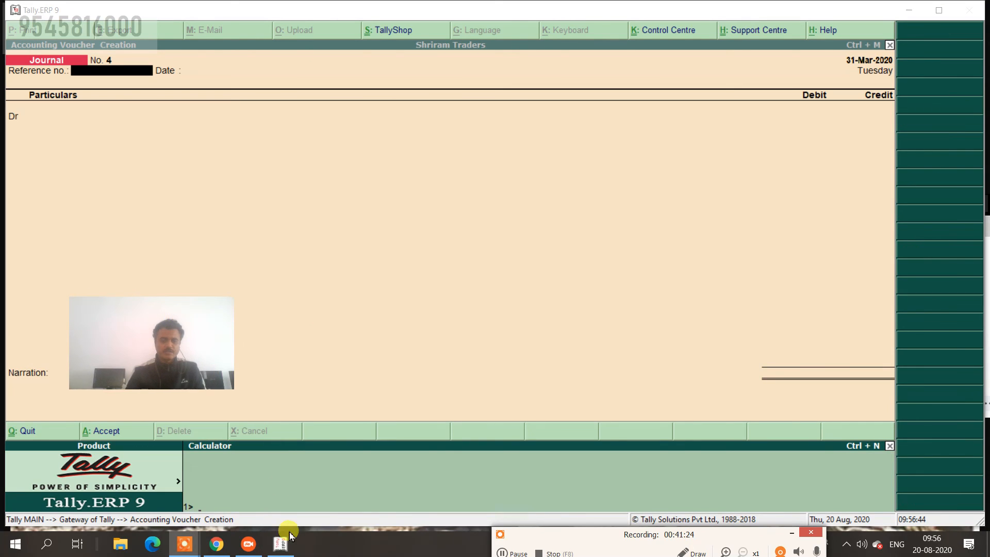
pyautogui.click(237, 479)
pyautogui.write('25000*10/100')
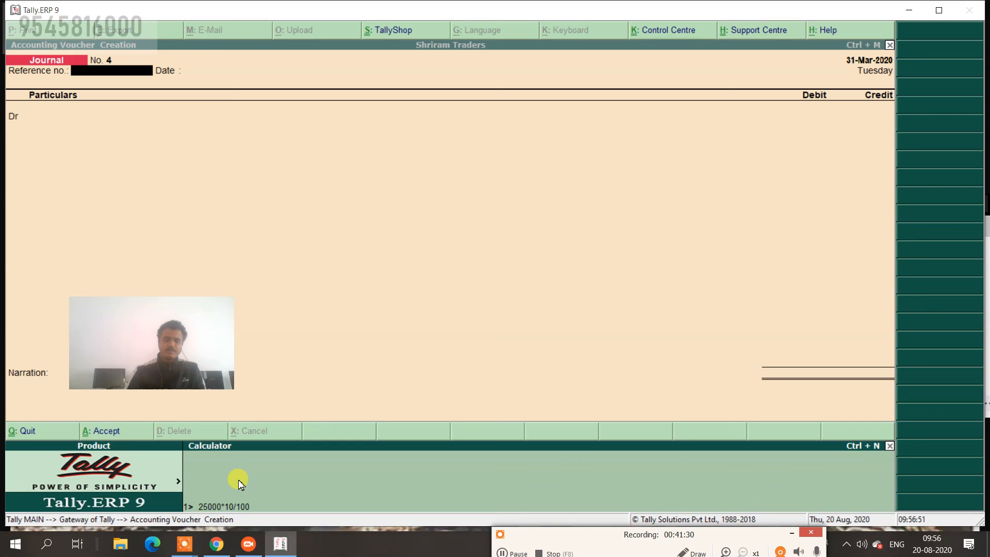
pyautogui.press('Return')
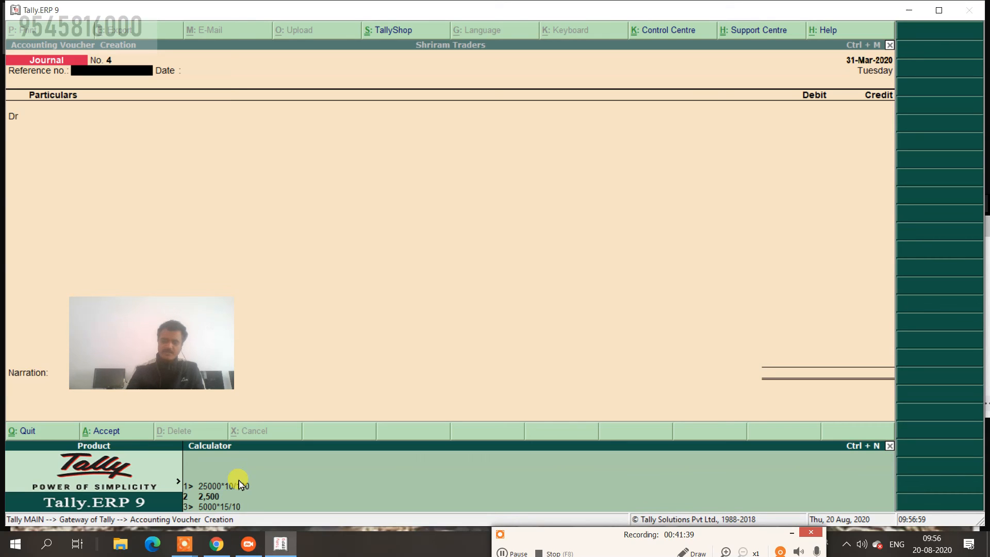
pyautogui.press('Return')
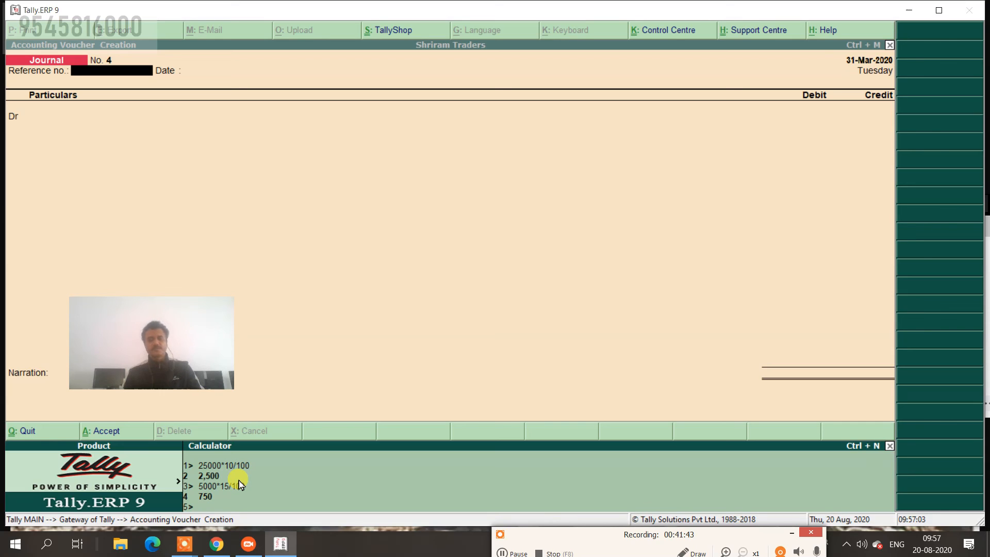
pyautogui.hotkey('ctrl', 'm')
pyautogui.press('Escape')
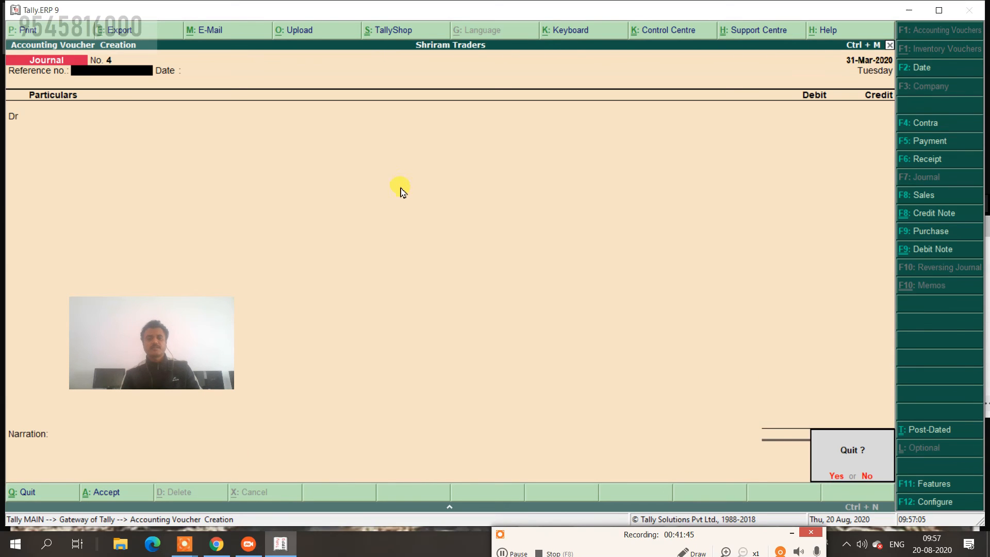
# Confirm leaving the journal and review the detailed Profit & Loss A/c with Nett Profit 28,850.
pyautogui.press('y')
pyautogui.press('Down')
pyautogui.press('Down')
pyautogui.press('Down')
pyautogui.press('Down')
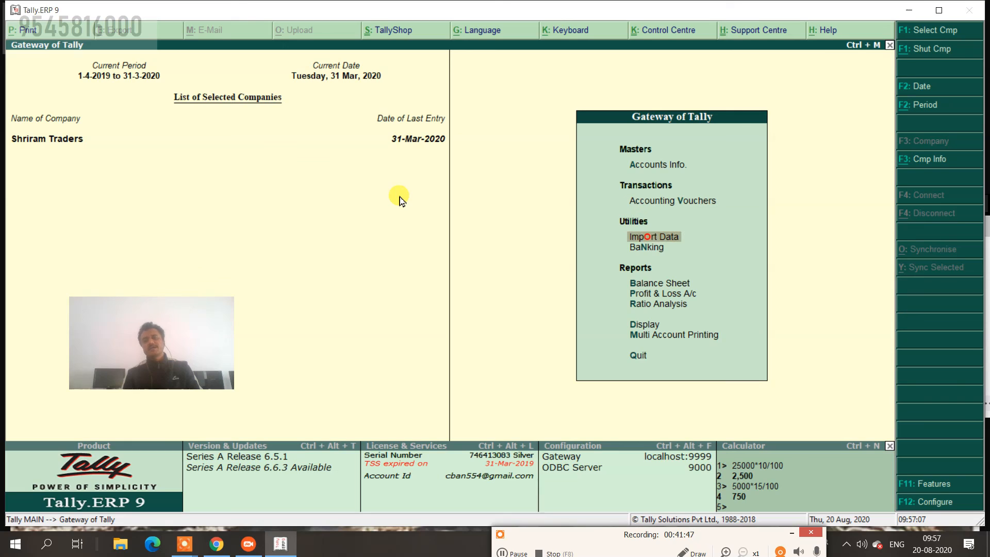
pyautogui.press('Return')
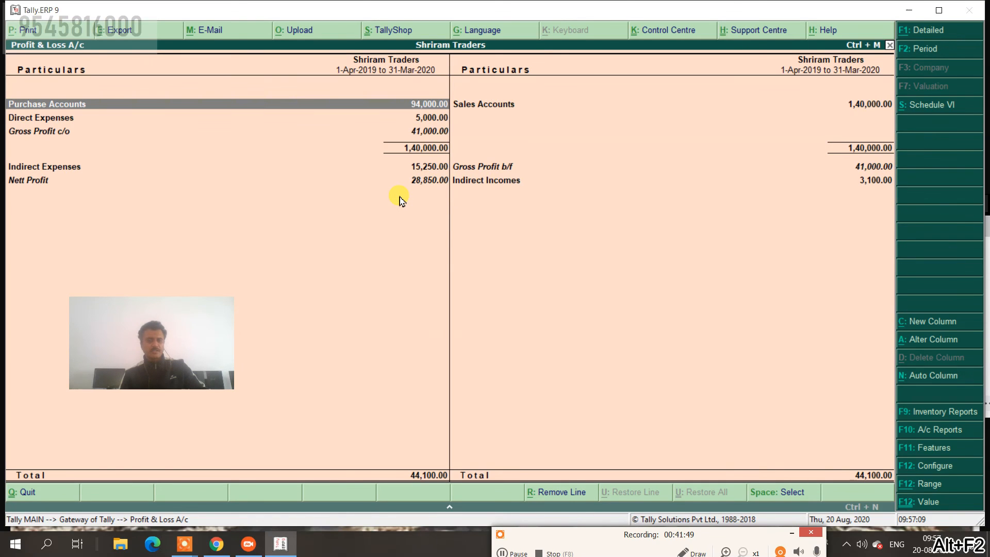
pyautogui.hotkey('alt', 'f1')
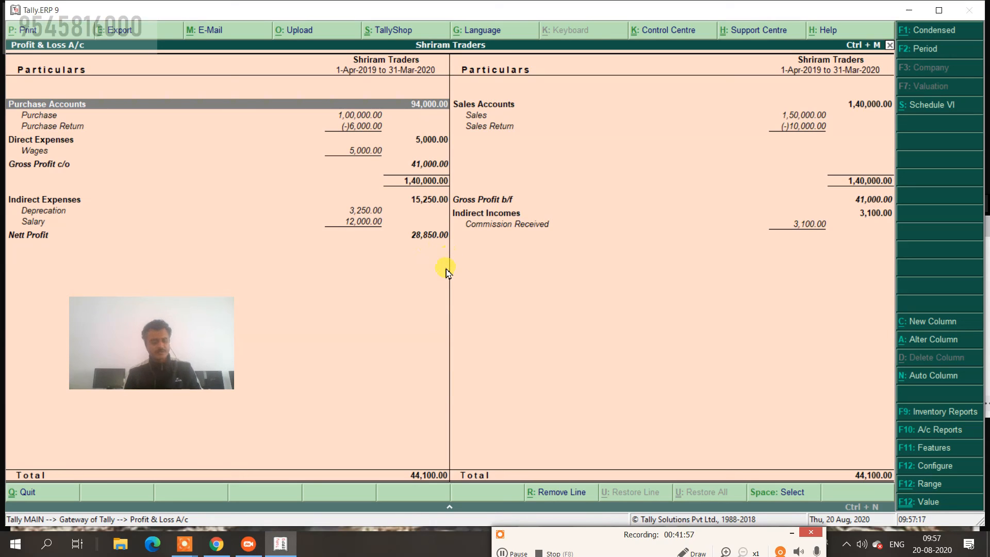
pyautogui.press('Escape')
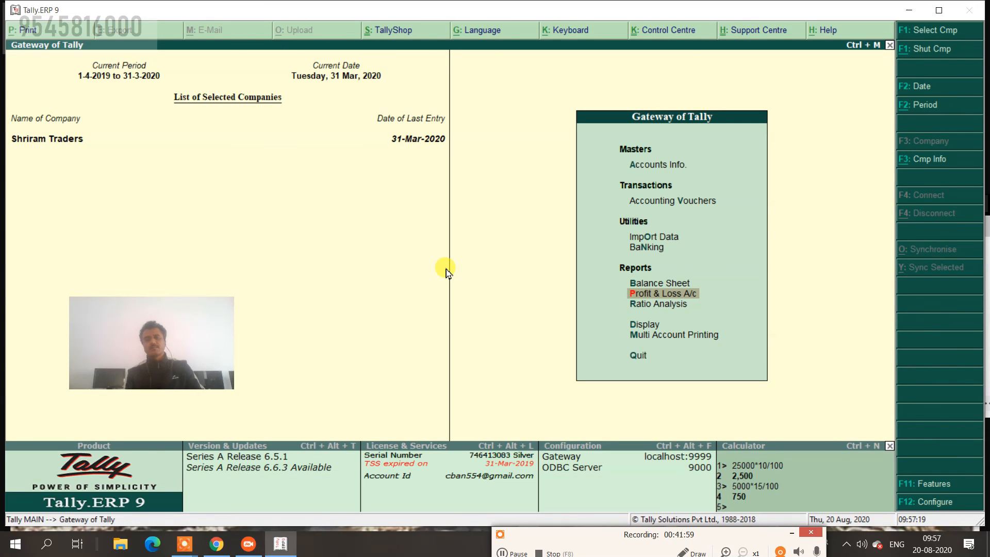
# Review the detailed Balance Sheet totalling 3,47,850, then return to the Gateway.
pyautogui.press('Up')
pyautogui.press('Return')
pyautogui.hotkey('alt', 'F2')
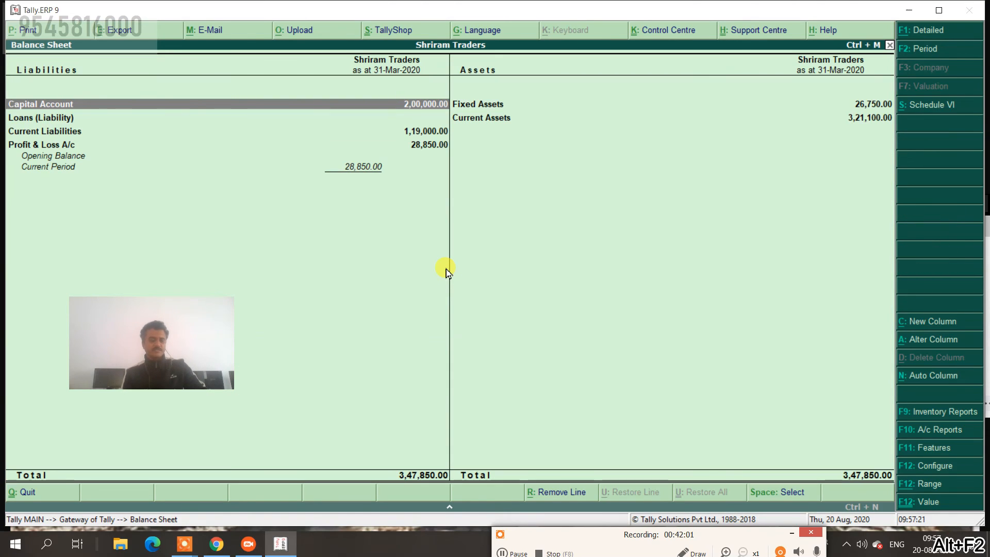
pyautogui.hotkey('alt', 'F1')
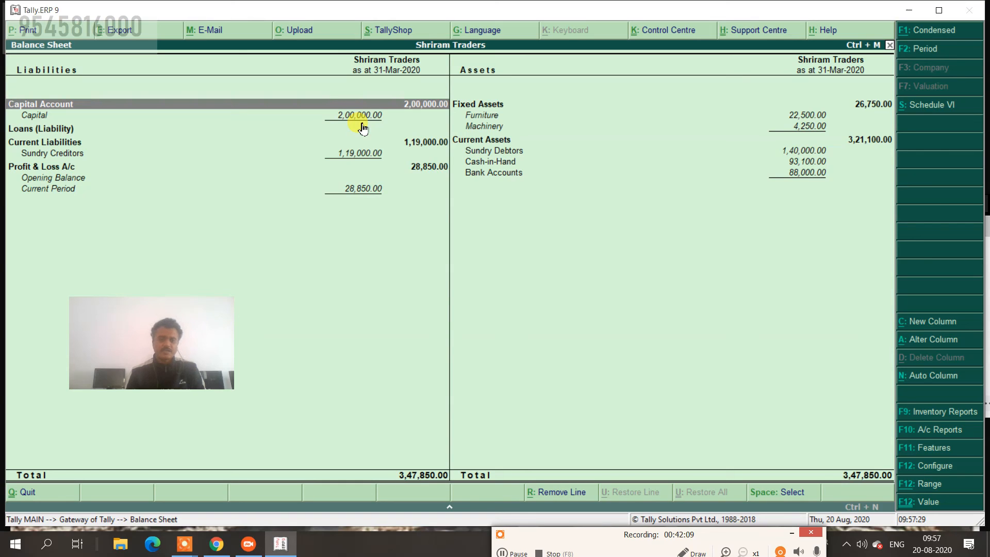
pyautogui.press('Escape')
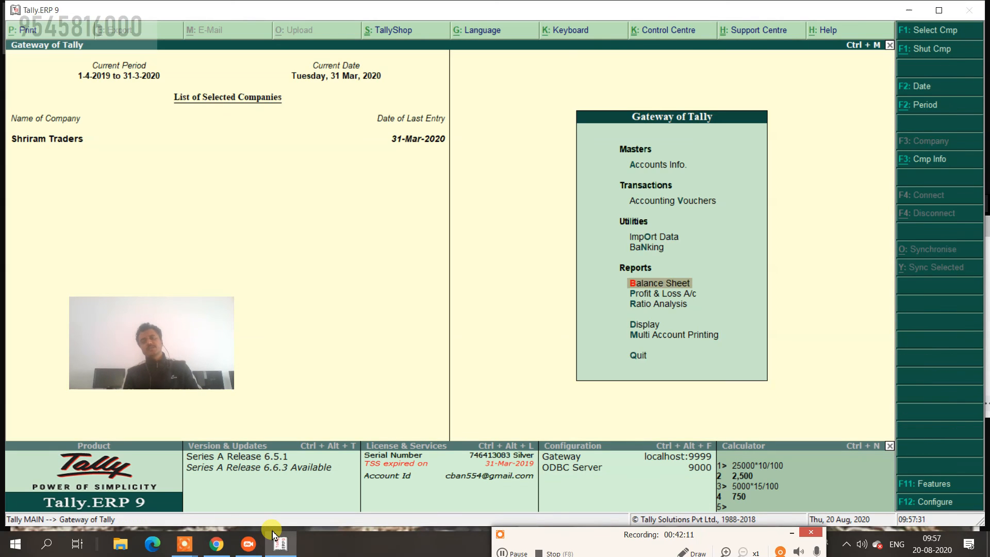
# Start a new journal voucher debiting Profit & Loss A/c 28,850.
pyautogui.press('Escape')
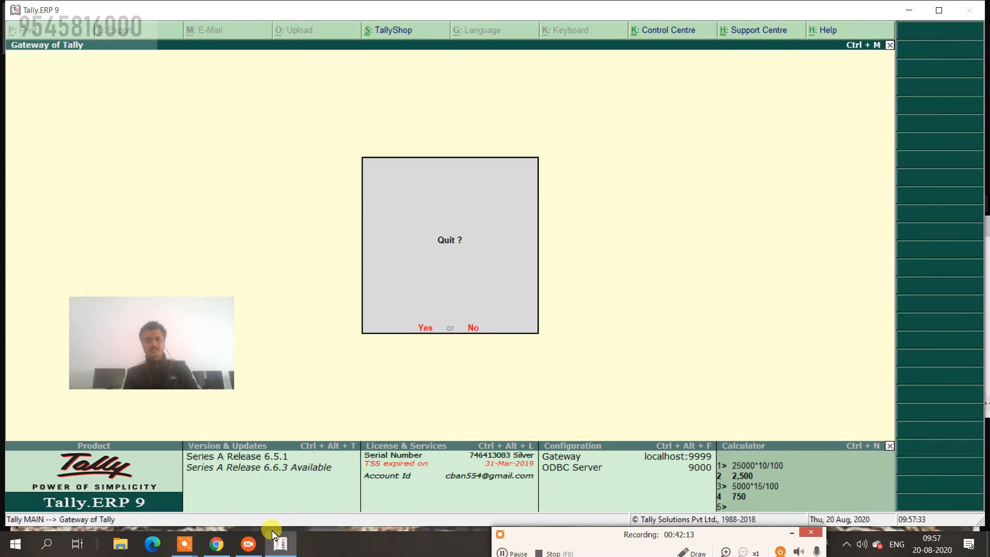
pyautogui.press('n')
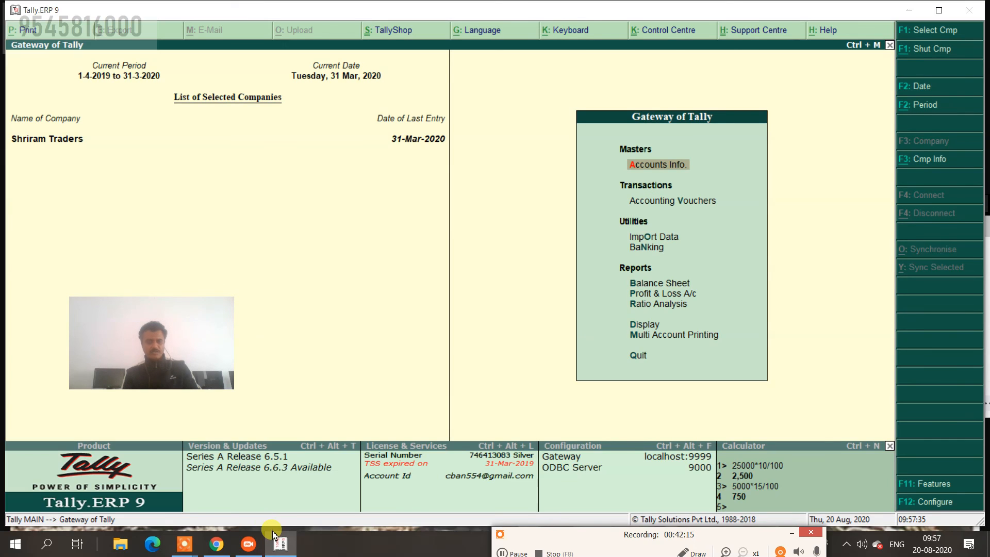
pyautogui.press('v')
pyautogui.press('Return')
pyautogui.press('Return')
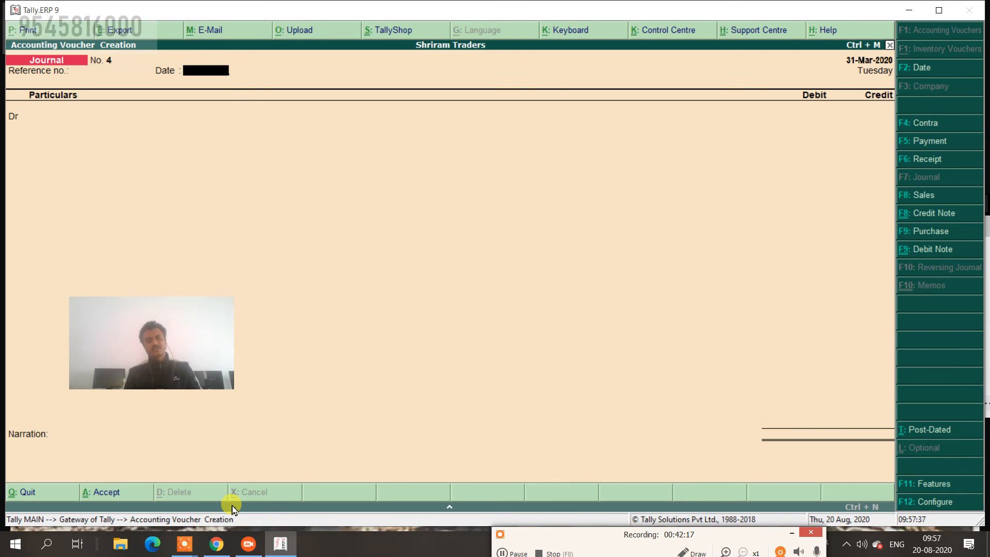
pyautogui.write('P')
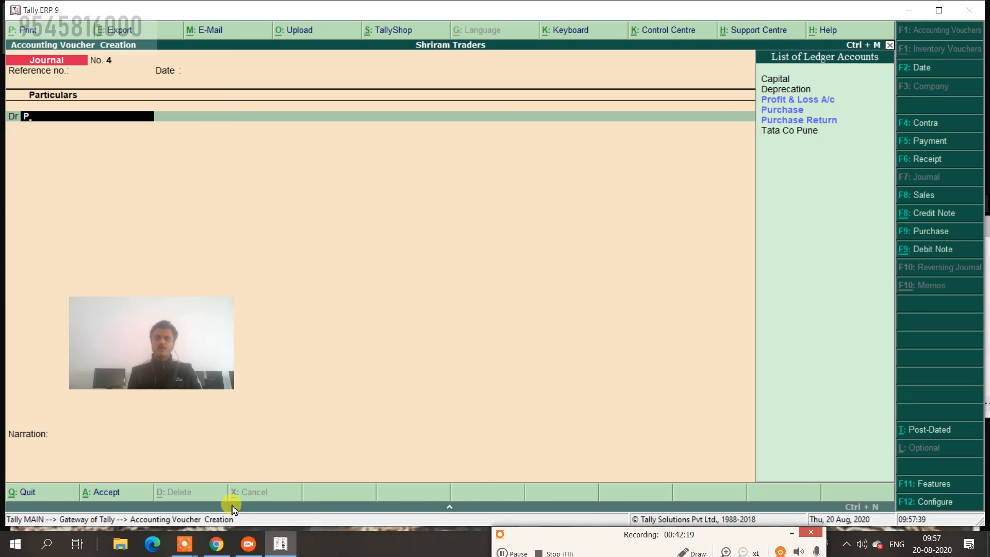
pyautogui.write('r')
pyautogui.press('Return')
pyautogui.write('2')
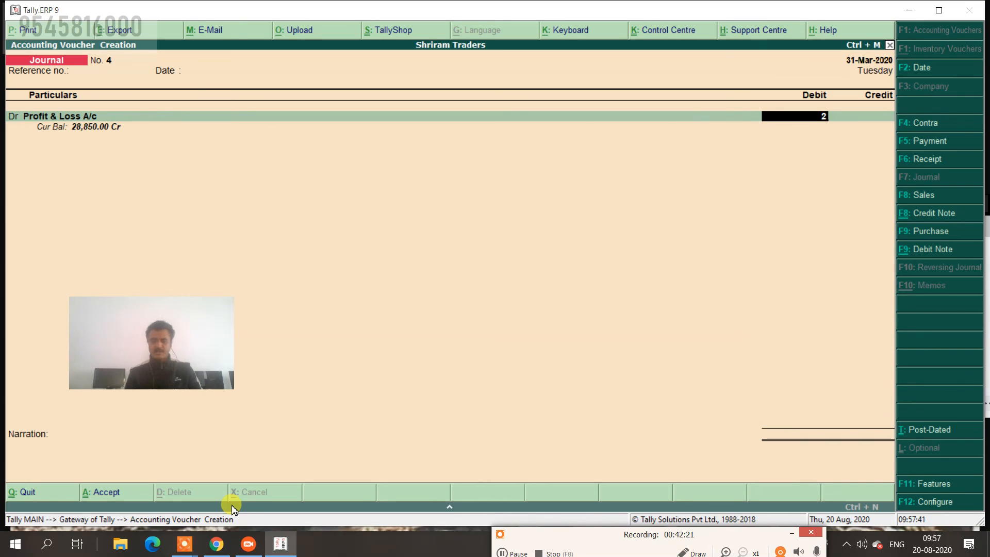
pyautogui.write('8,850')
pyautogui.press('Return')
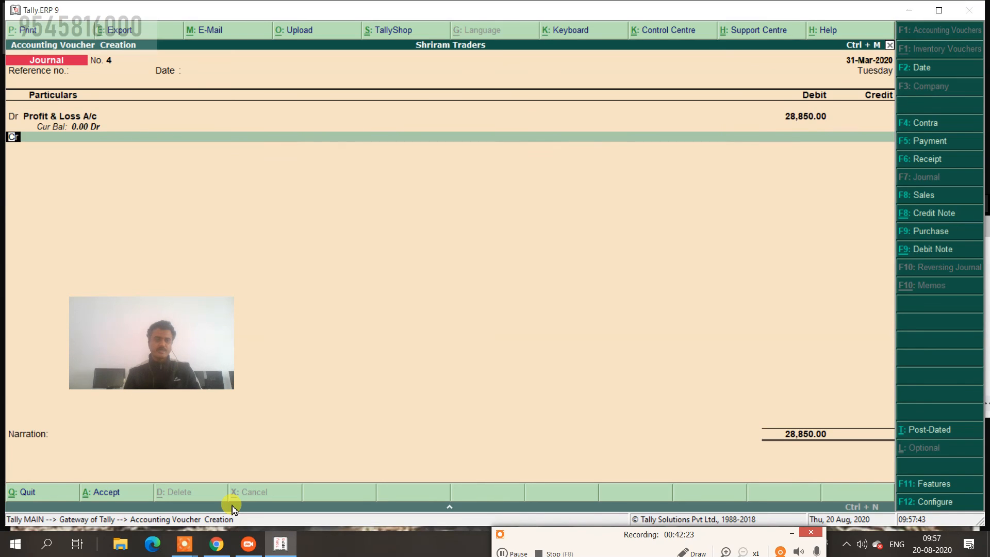
# Credit Capital 28,850 with narration 'net profit trf.', save journal No. 4 and return to the Gateway.
pyautogui.press('Return')
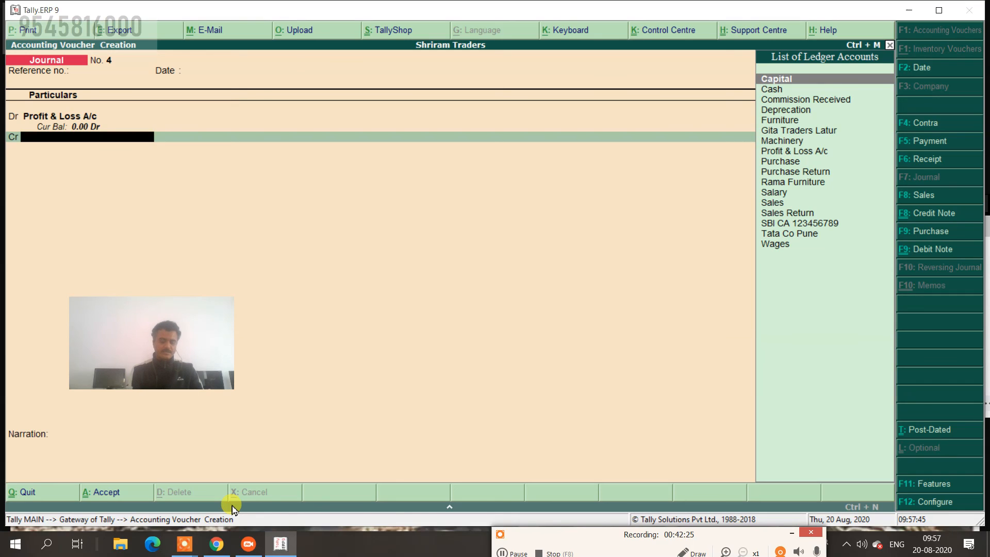
pyautogui.write('Cap')
pyautogui.press('Return')
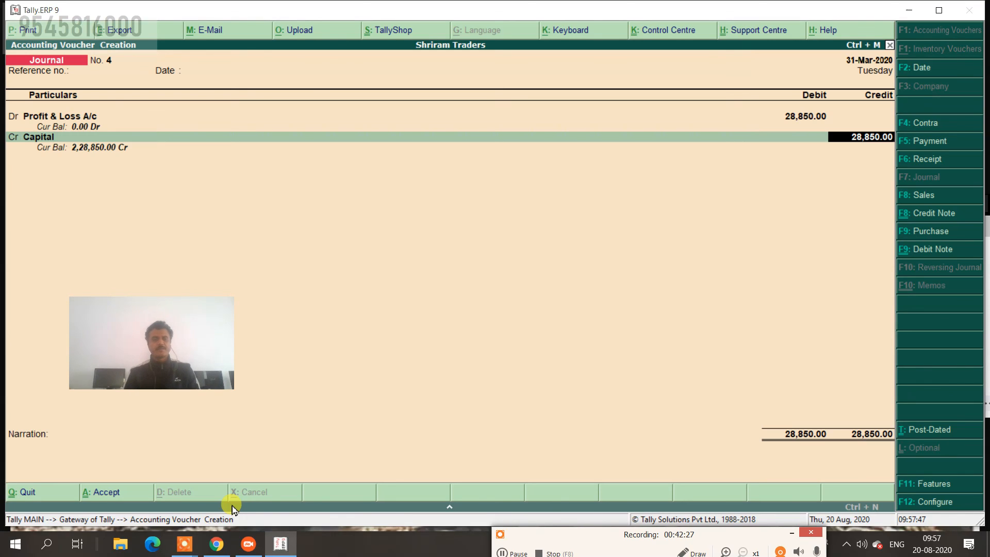
pyautogui.press('Return')
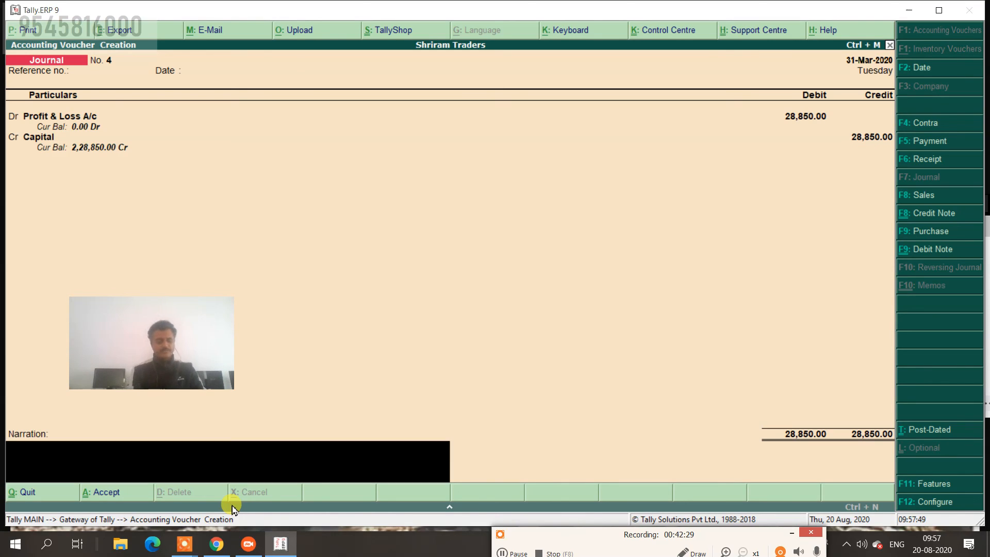
pyautogui.write('net profit')
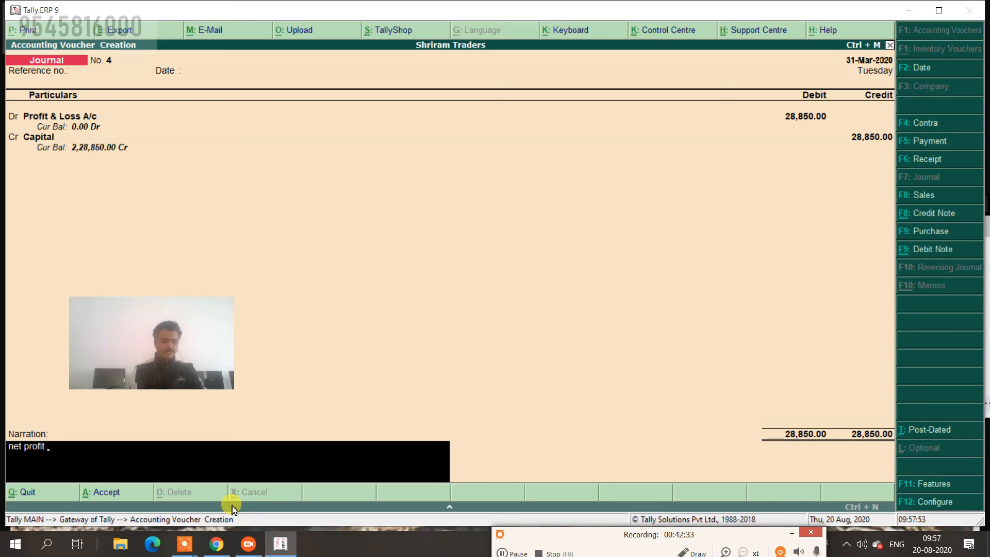
pyautogui.write(' trf.')
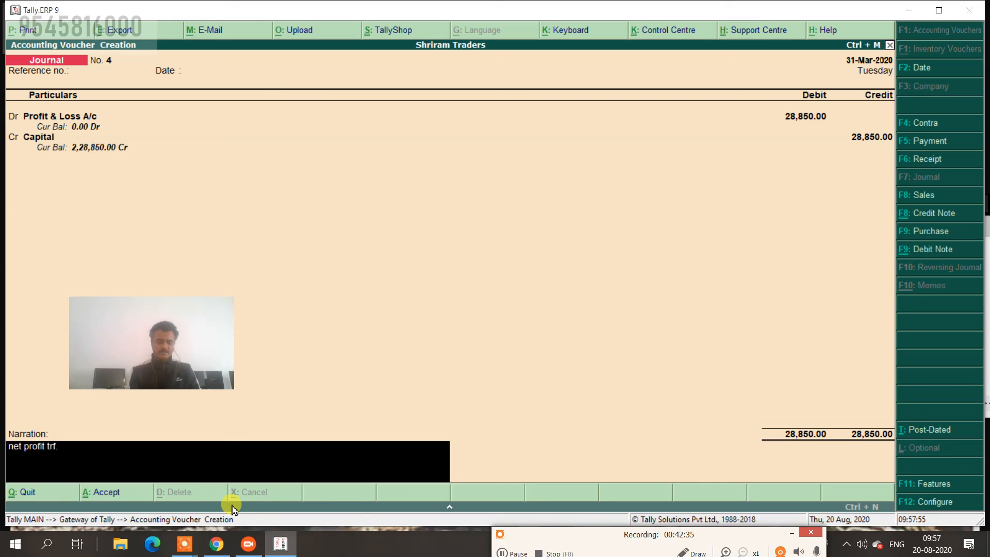
pyautogui.press('Return')
pyautogui.press('Return')
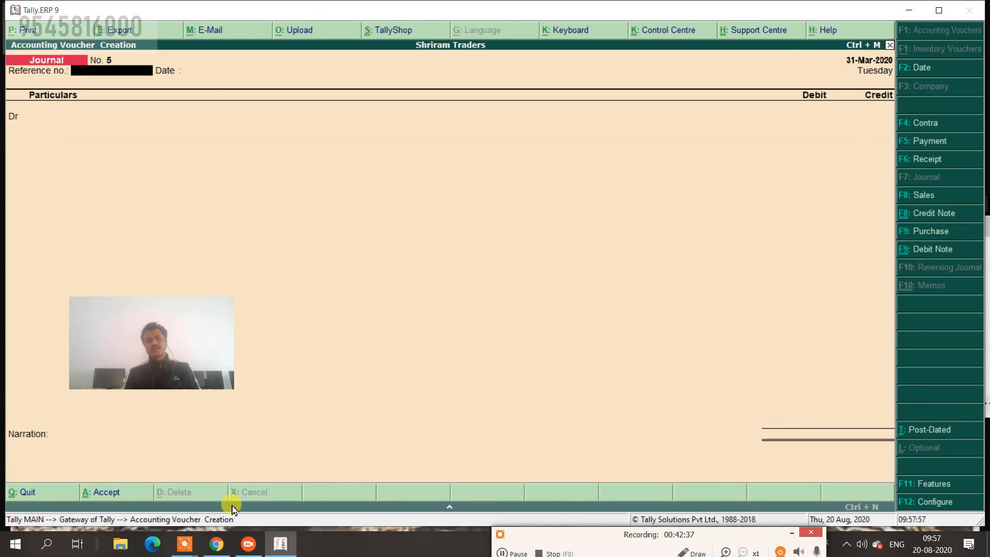
pyautogui.press('Escape')
pyautogui.press('Return')
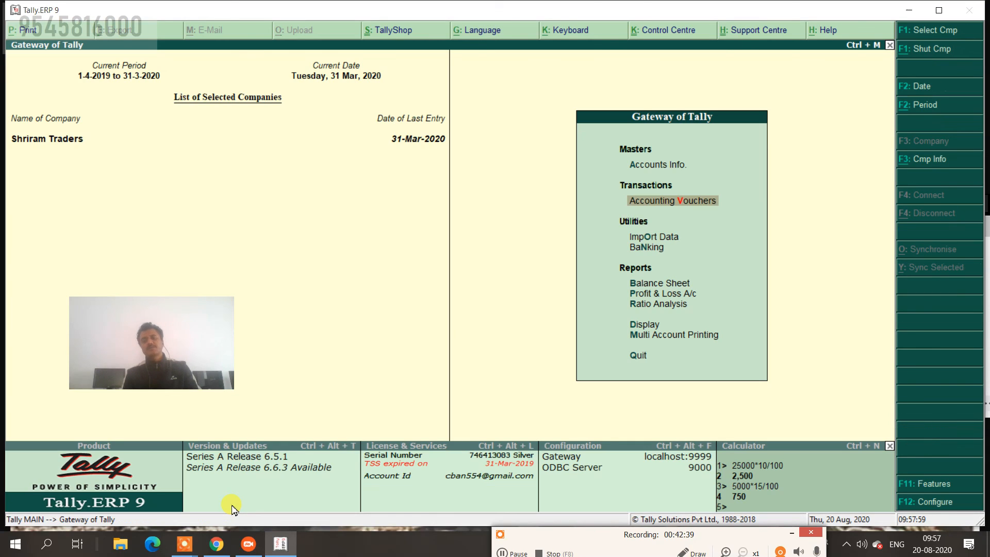
# Expand the Balance Sheet (Capital 2,28,850), inspect Furniture's March depreciation, then open Machinery's monthly summary.
pyautogui.press('Down')
pyautogui.press('Down')
pyautogui.press('Down')
pyautogui.press('Return')
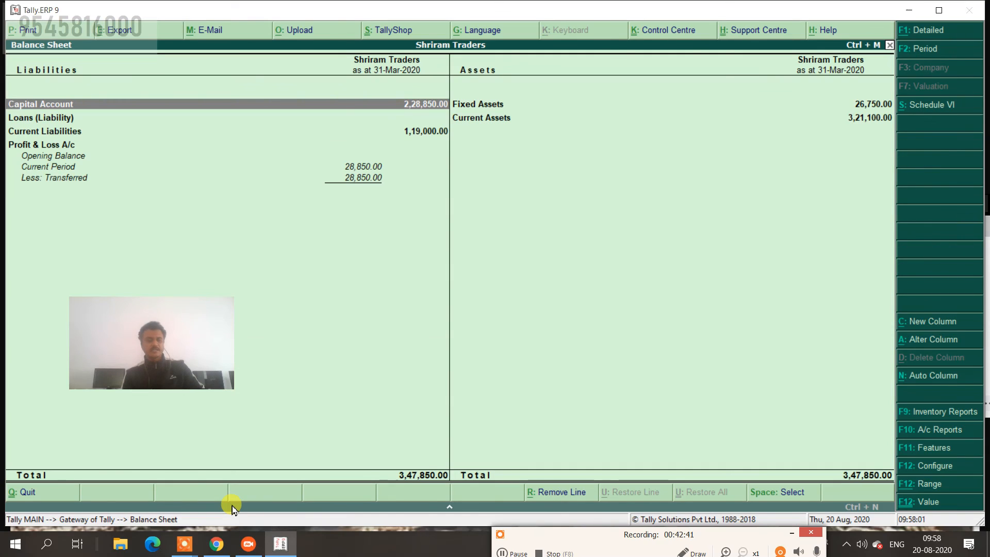
pyautogui.hotkey('alt', 'F1')
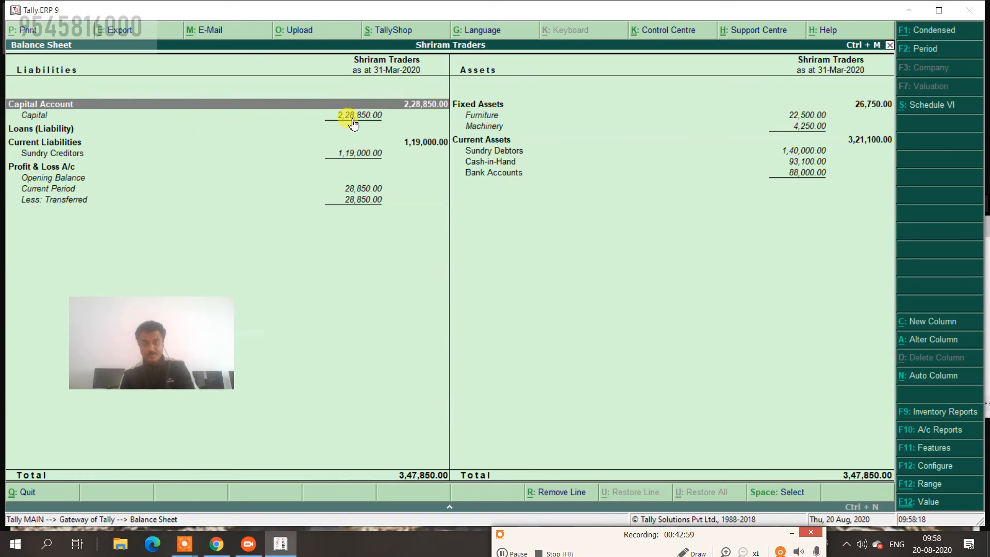
pyautogui.click(486, 117)
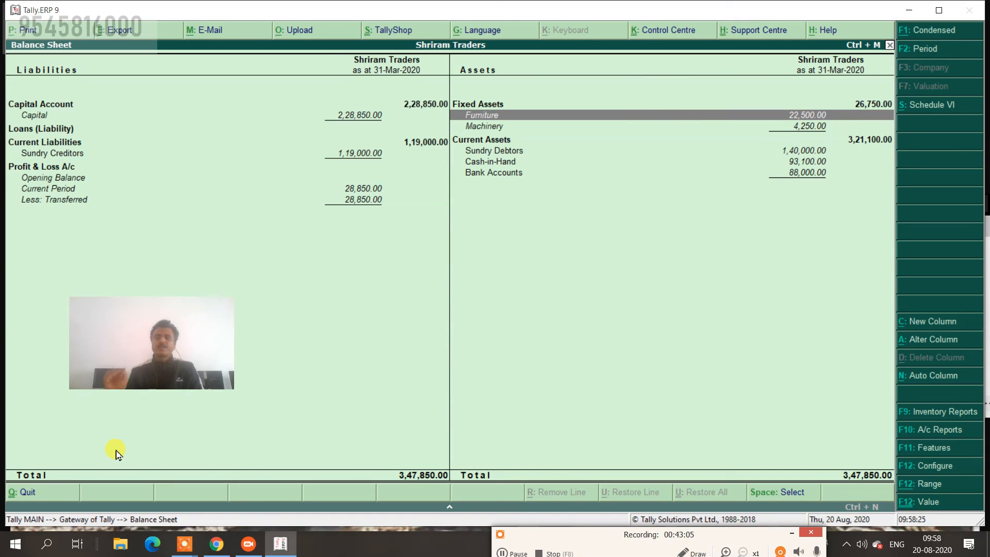
pyautogui.press('Return')
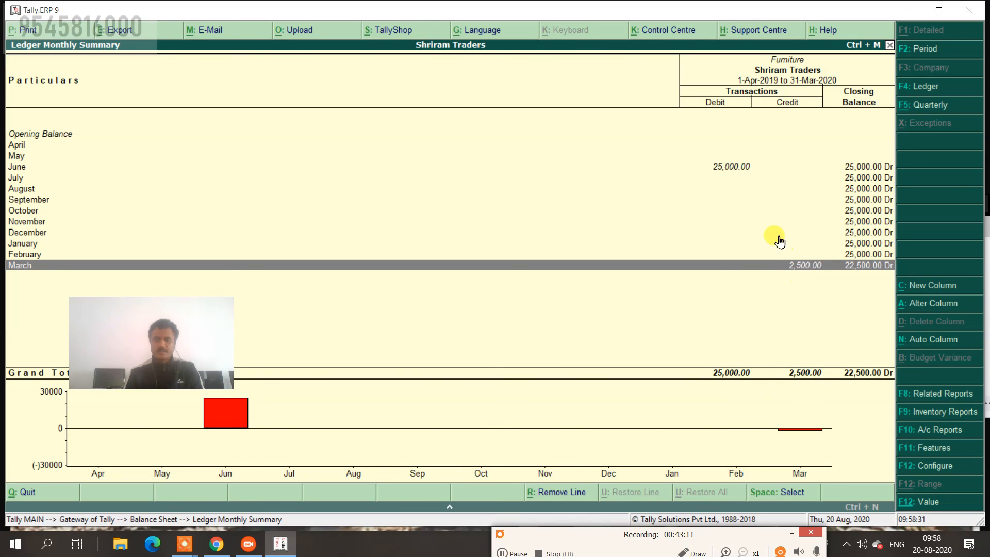
pyautogui.press('Return')
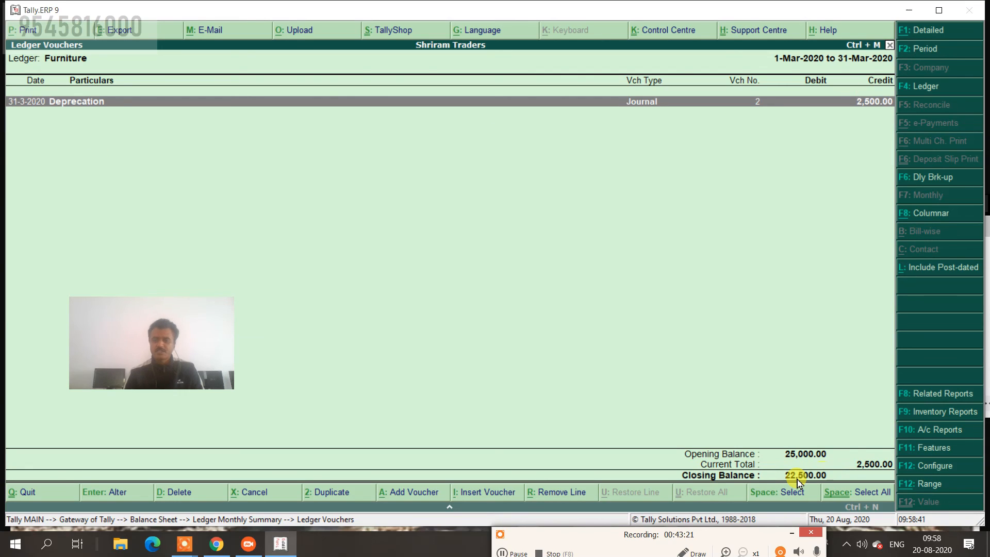
pyautogui.press('Escape')
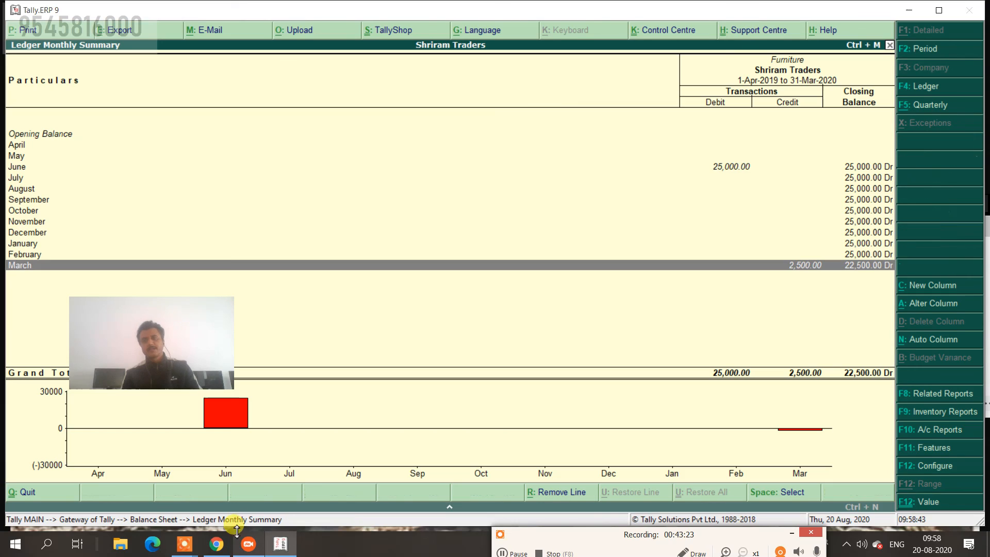
pyautogui.press('Escape')
pyautogui.press('Down')
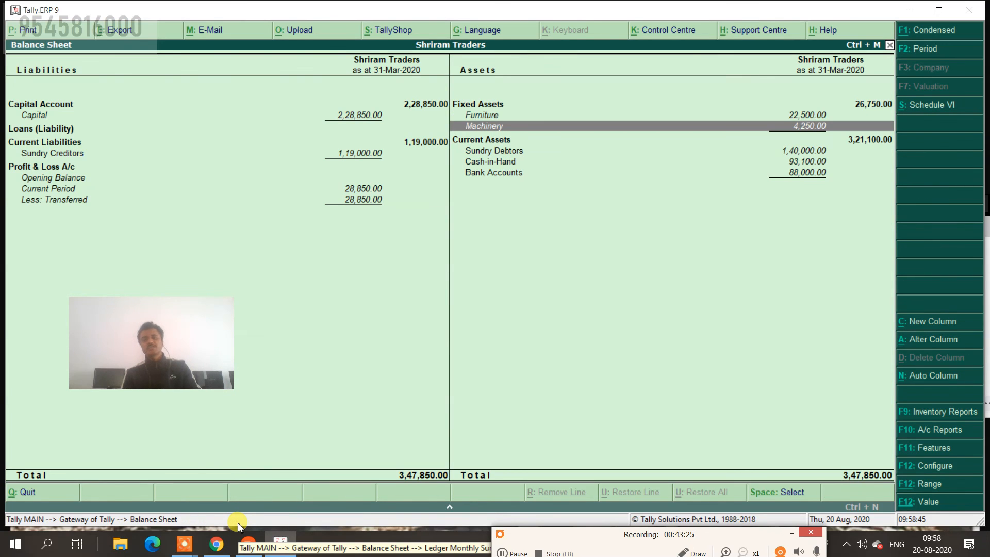
pyautogui.press('Return')
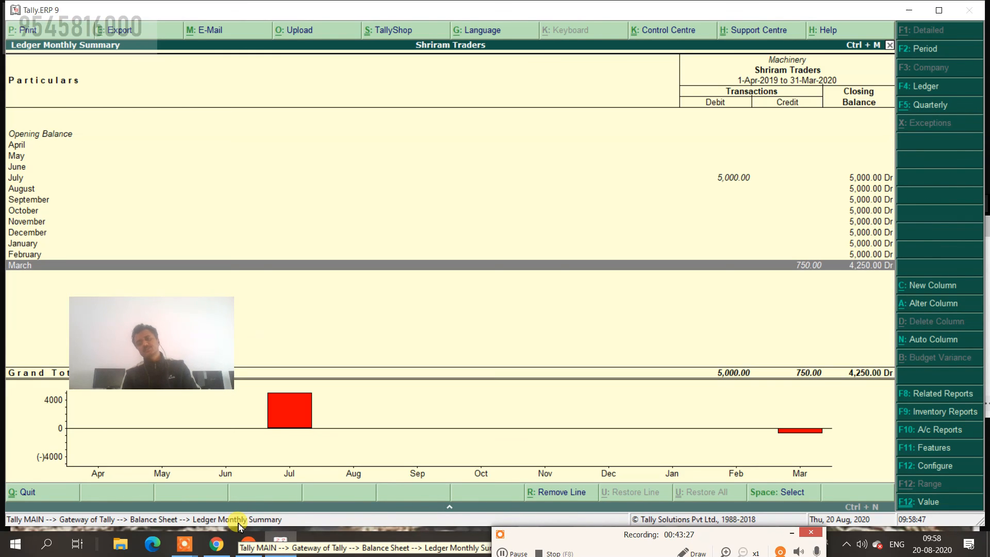
# Show Machinery's vouchers for the full year 1-4-2019 to 31-3-2020, then step back out.
pyautogui.press('Return')
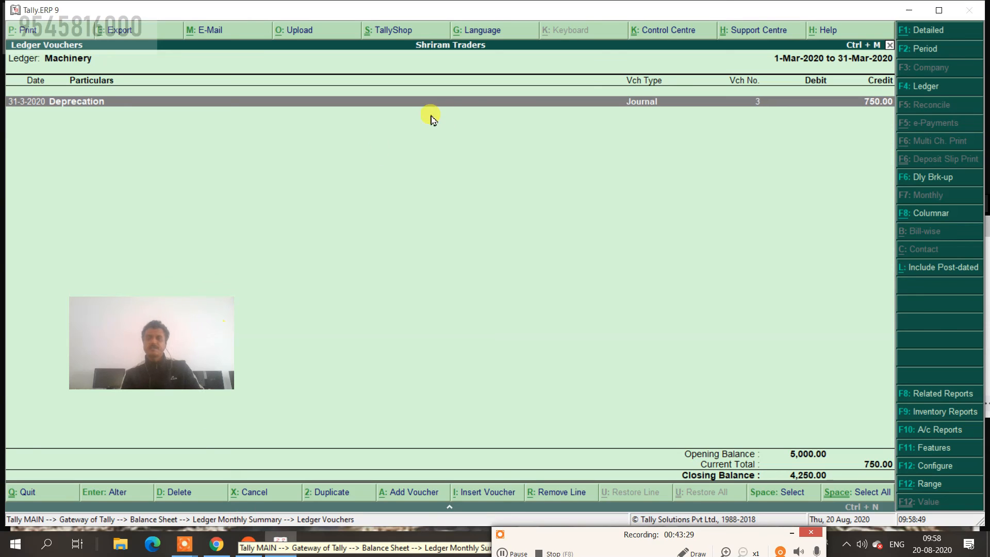
pyautogui.click(931, 45)
pyautogui.press('BackSpace')
pyautogui.press('Return')
pyautogui.press('BackSpace')
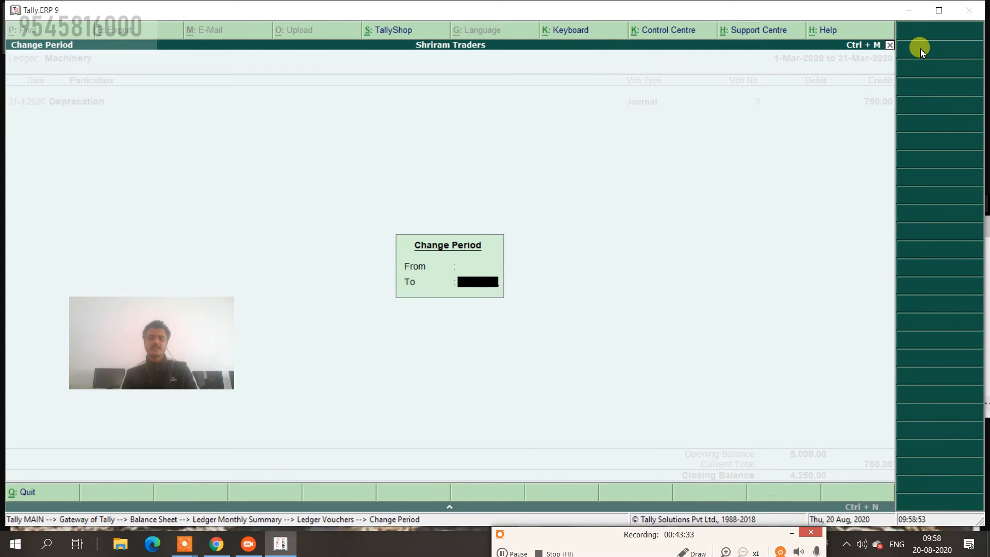
pyautogui.press('Return')
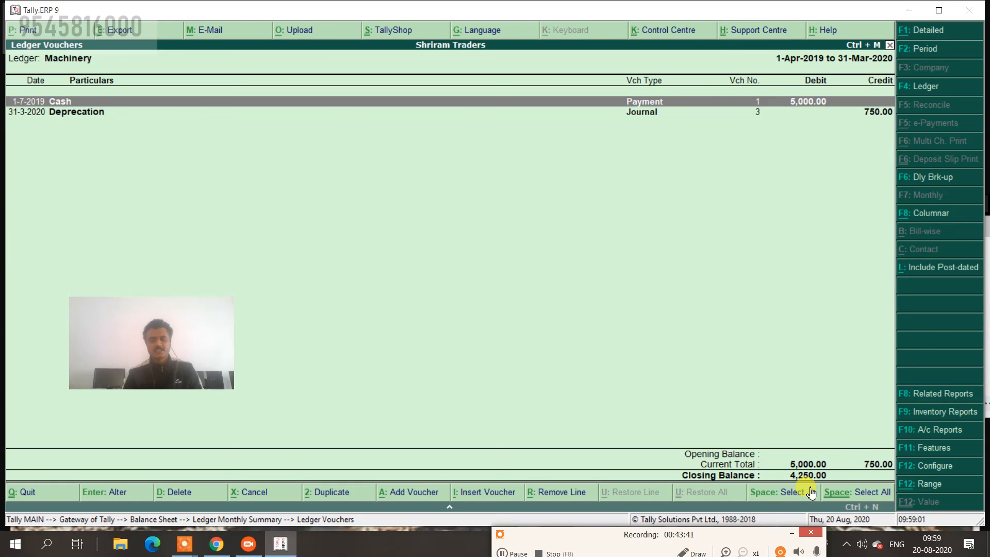
pyautogui.press('Escape')
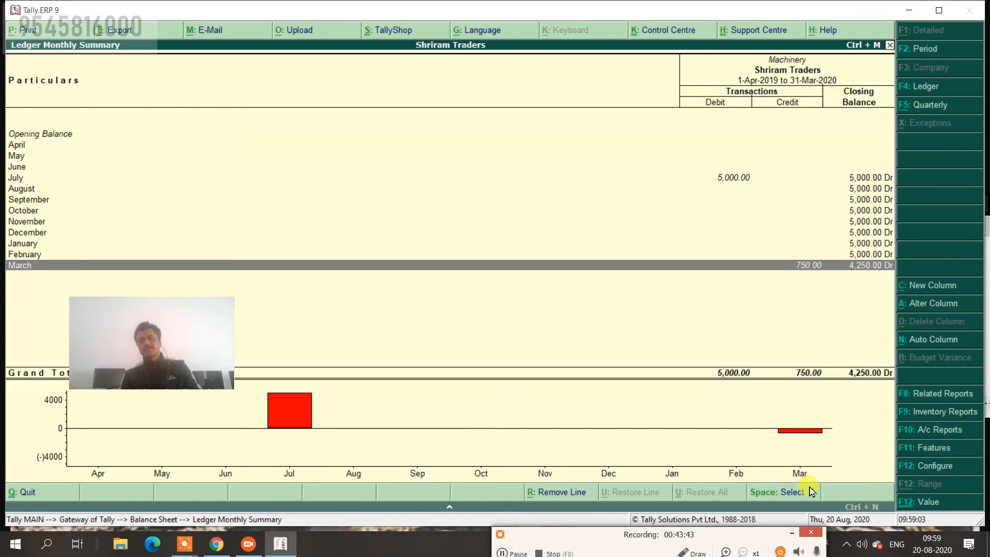
pyautogui.press('Escape')
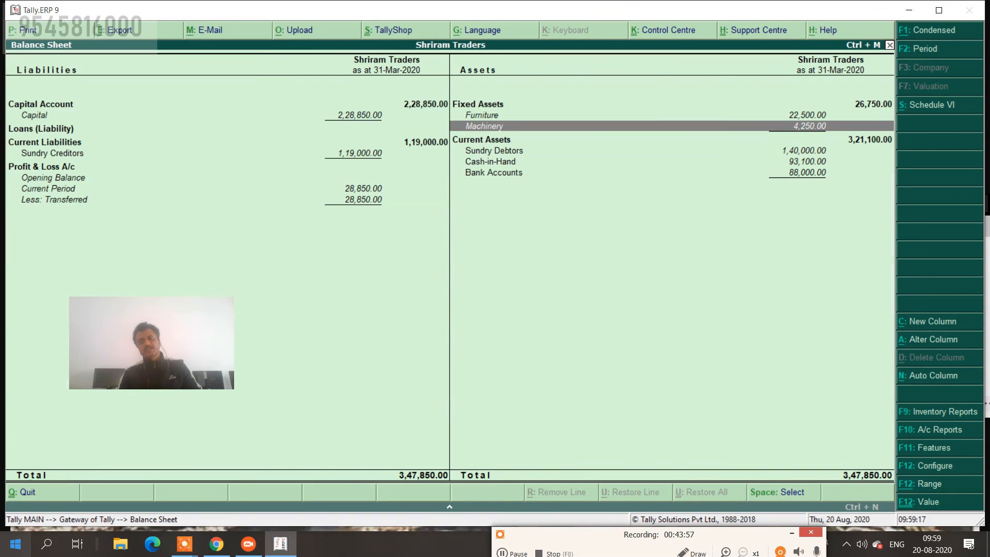
# Leave the balance sheet, then open and quit Accounting Vouchers without recording anything.
pyautogui.press('Escape')
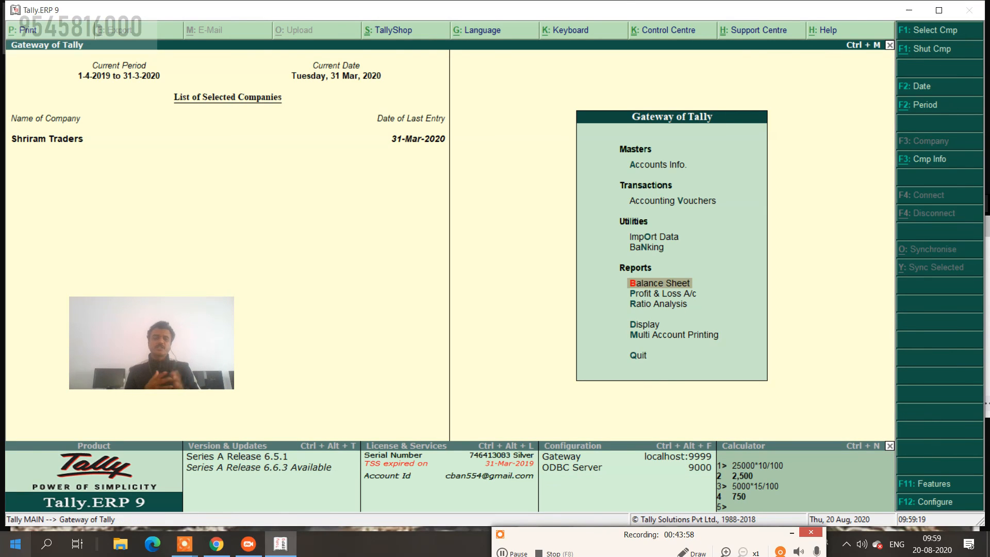
pyautogui.press('Up')
pyautogui.press('Up')
pyautogui.press('Up')
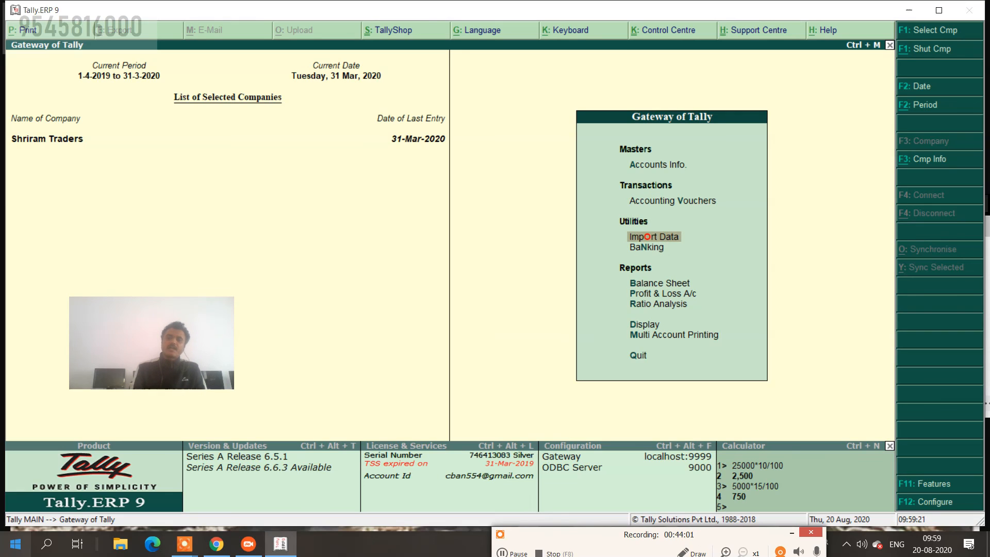
pyautogui.press('Return')
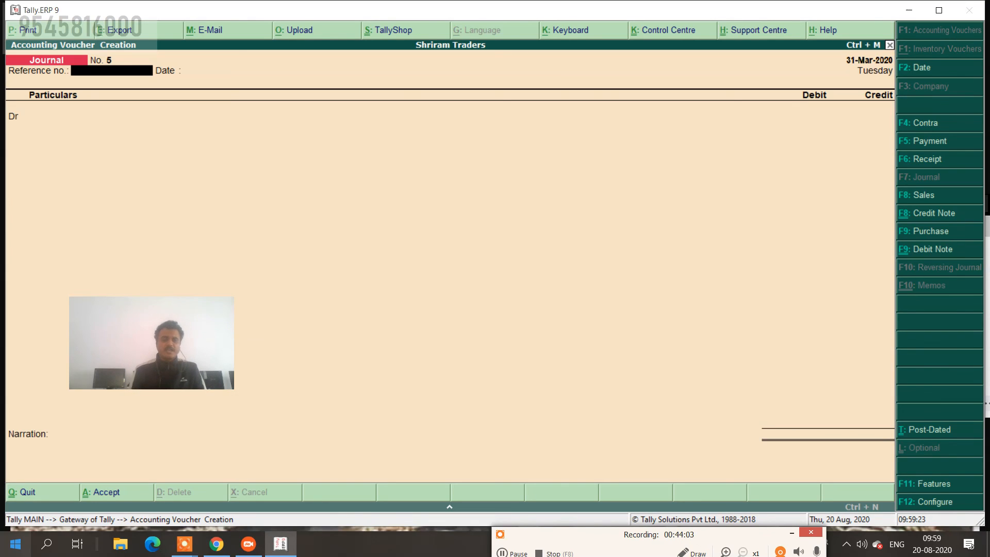
pyautogui.press('Escape')
pyautogui.press('Return')
# Open the Day Book from the Display menu with the period starting 1-4-2019.
pyautogui.press('Down')
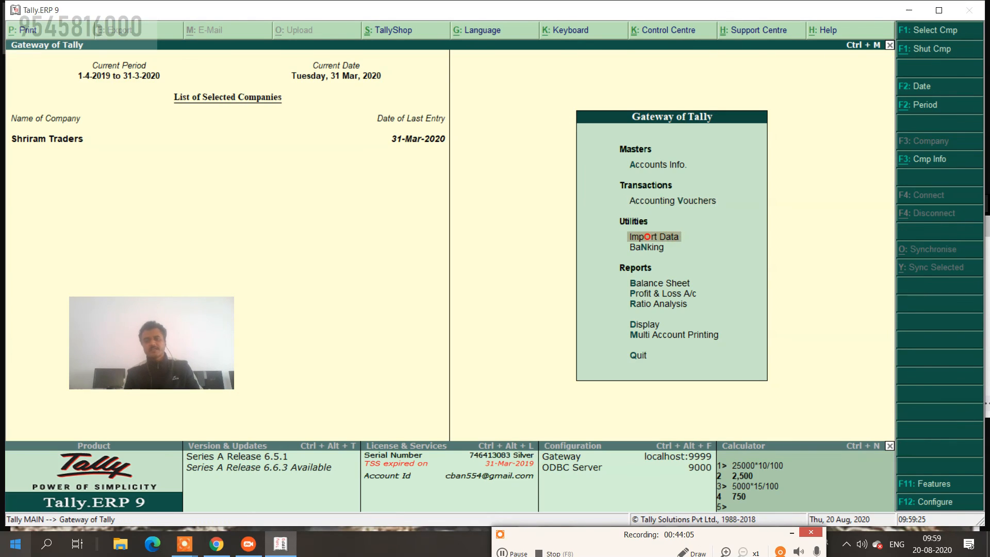
pyautogui.press('Down')
pyautogui.press('Down')
pyautogui.press('Down')
pyautogui.press('Down')
pyautogui.press('Down')
pyautogui.press('Return')
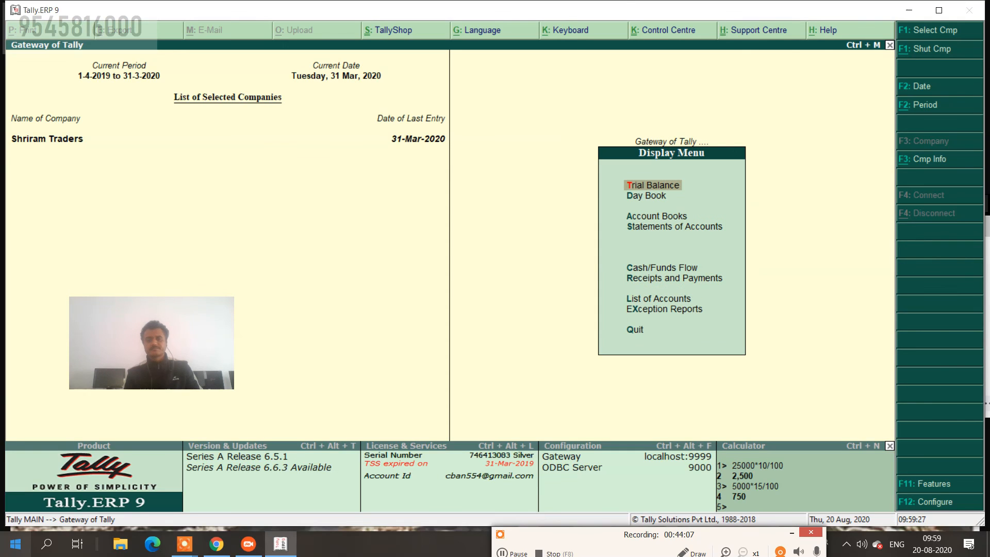
pyautogui.press('Down')
pyautogui.press('Return')
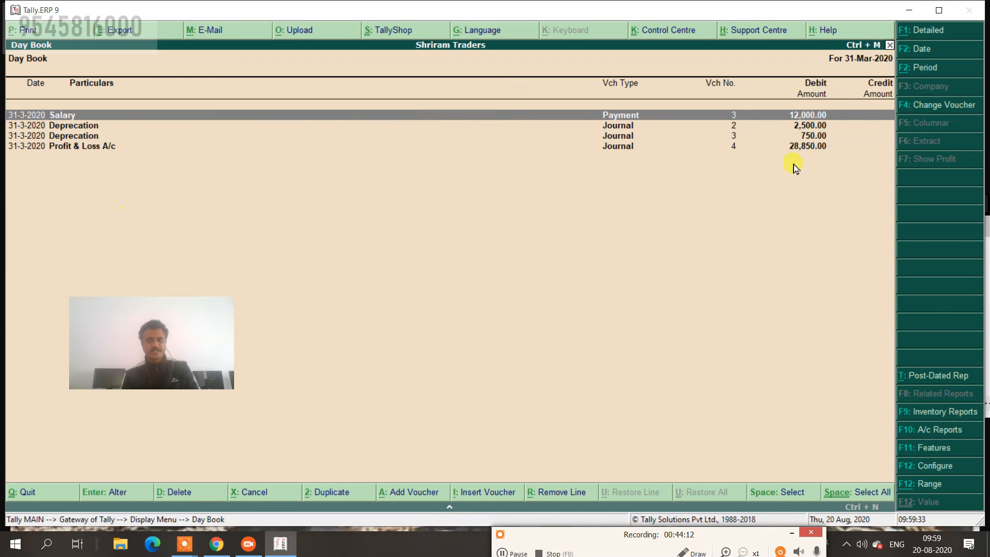
pyautogui.click(936, 70)
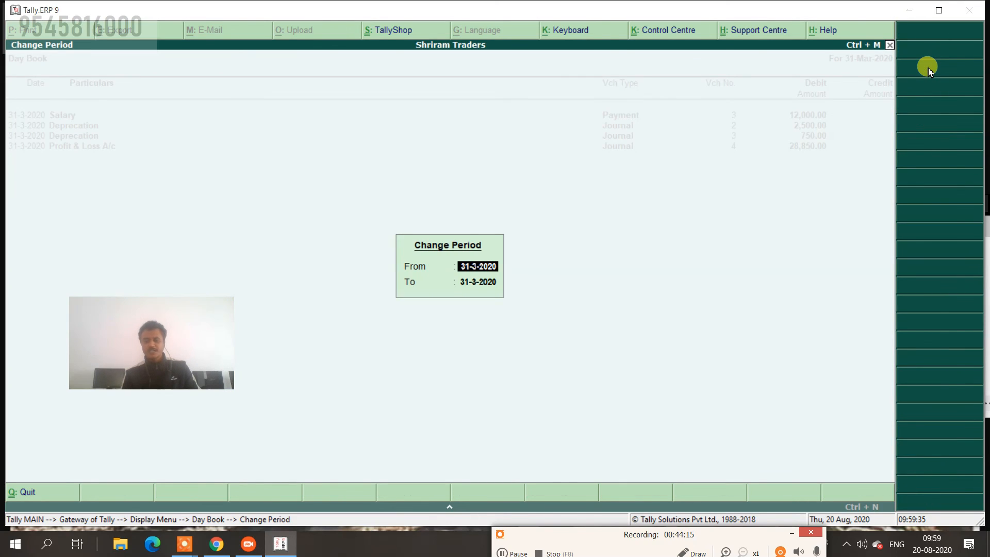
pyautogui.write('1-4-2019')
pyautogui.press('Return')
pyautogui.press('Return')
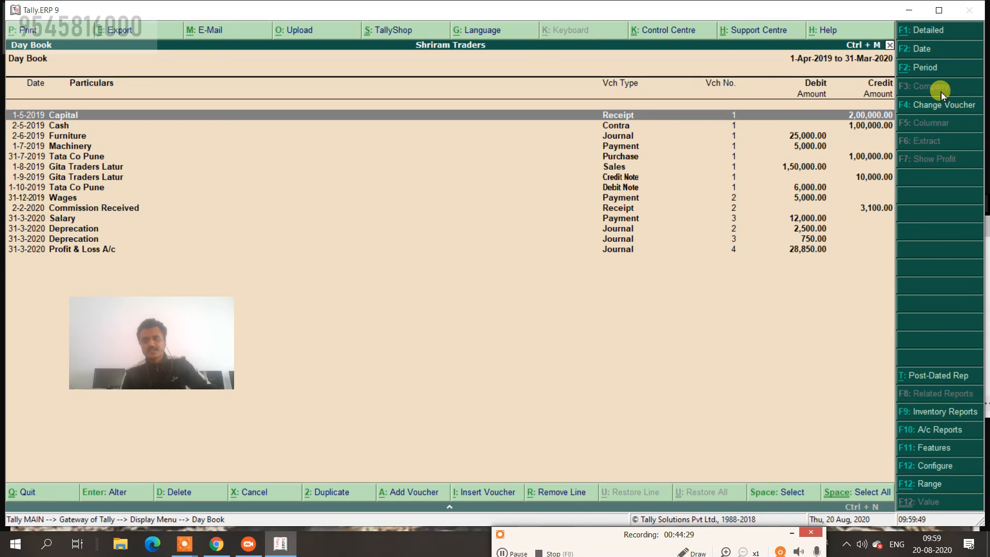
# Switch the Day Book to Detailed view, review entries like Gita Traders Latur sales, then close it.
pyautogui.click(931, 34)
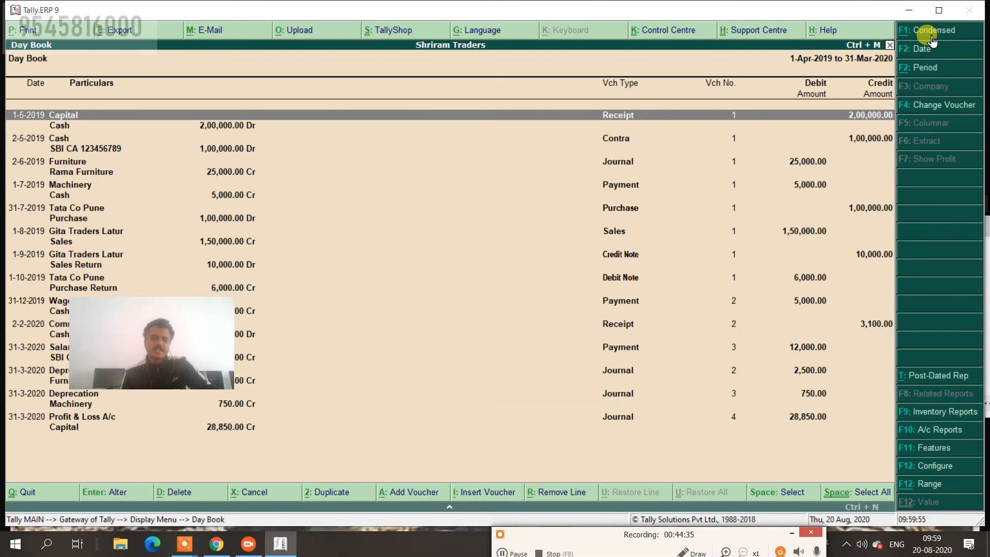
pyautogui.moveTo(219, 330); pyautogui.dragTo(495, 398)
pyautogui.click(419, 232)
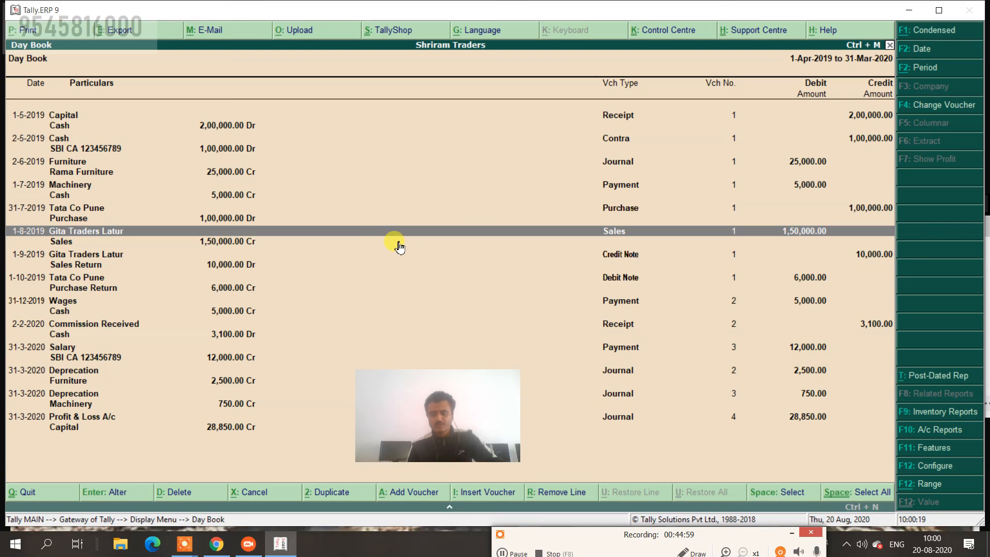
pyautogui.click(761, 143)
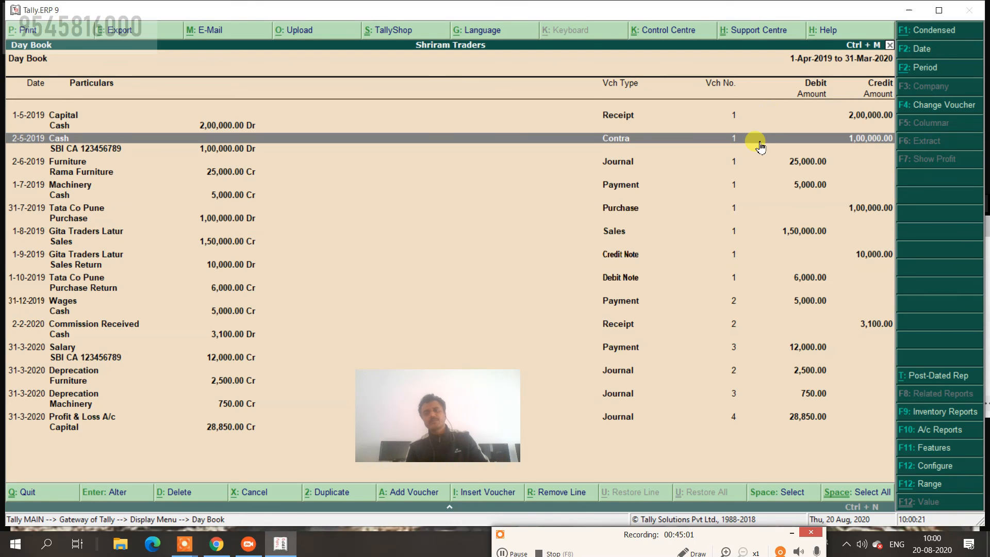
pyautogui.press('Escape')
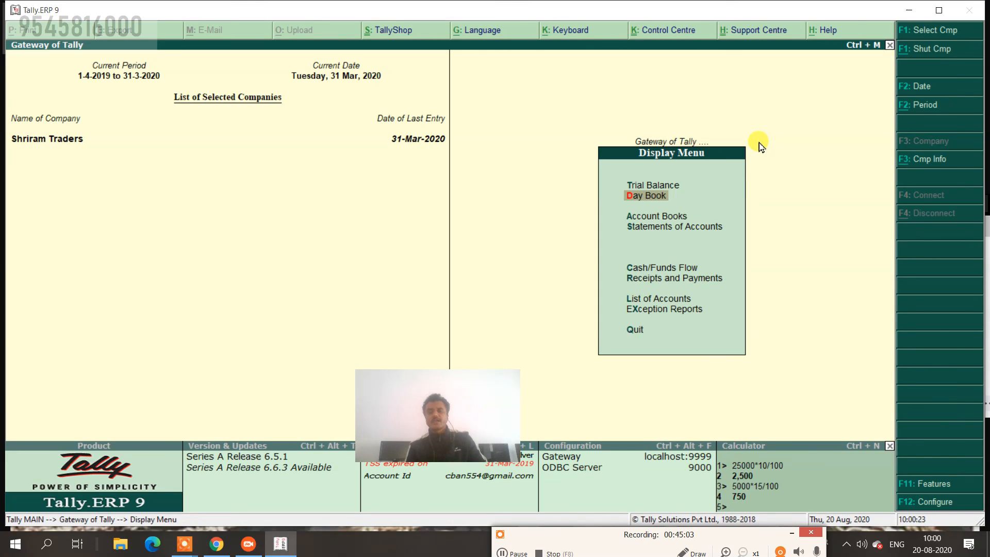
# Open the Capital ledger under Account Books, then switch to the Cash ledger.
pyautogui.press('Down')
pyautogui.press('Return')
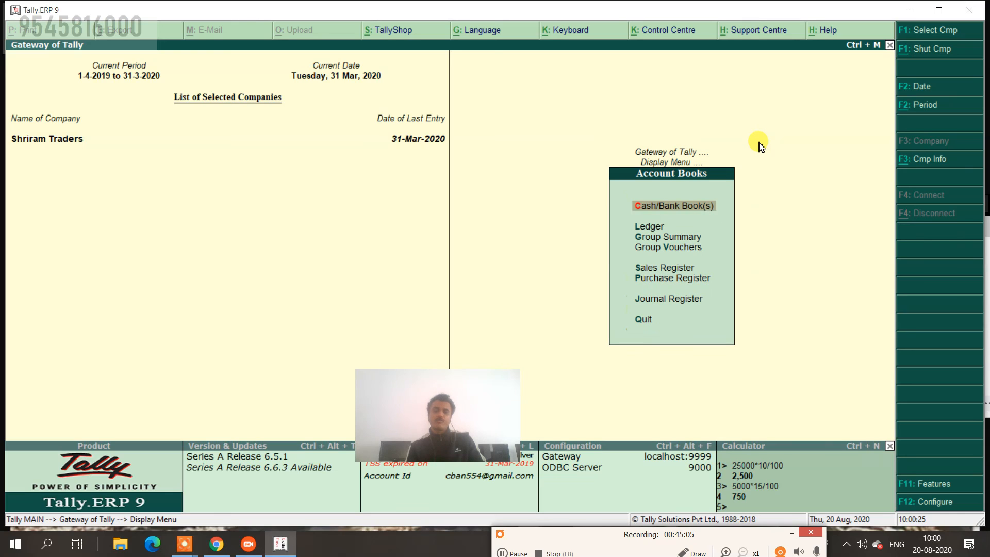
pyautogui.press('Down')
pyautogui.press('Return')
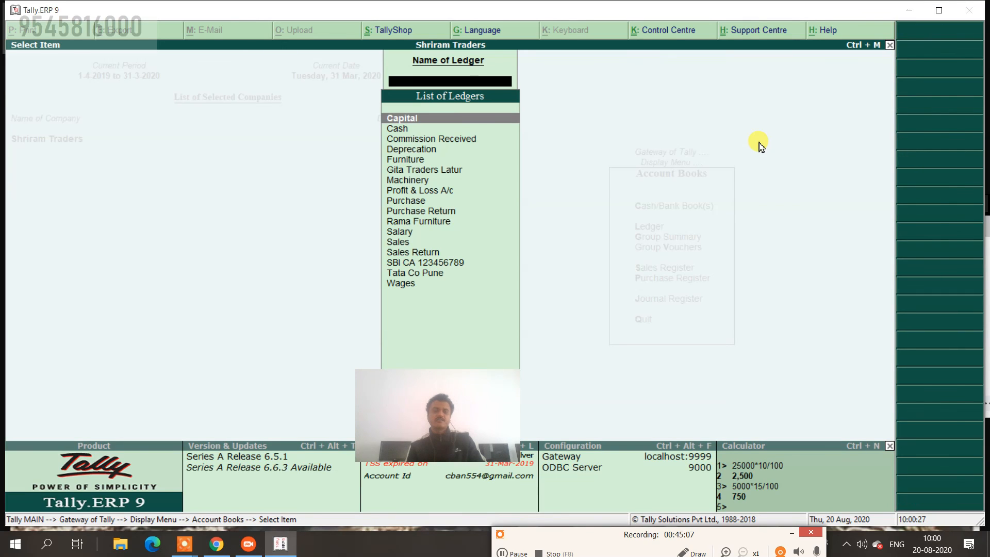
pyautogui.press('Return')
pyautogui.press('Escape')
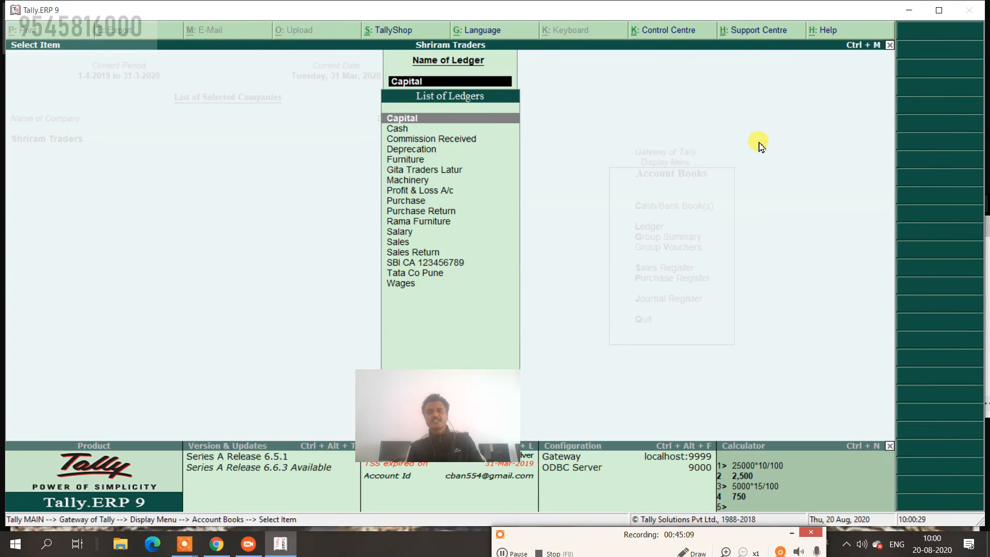
pyautogui.press('Down')
pyautogui.press('Return')
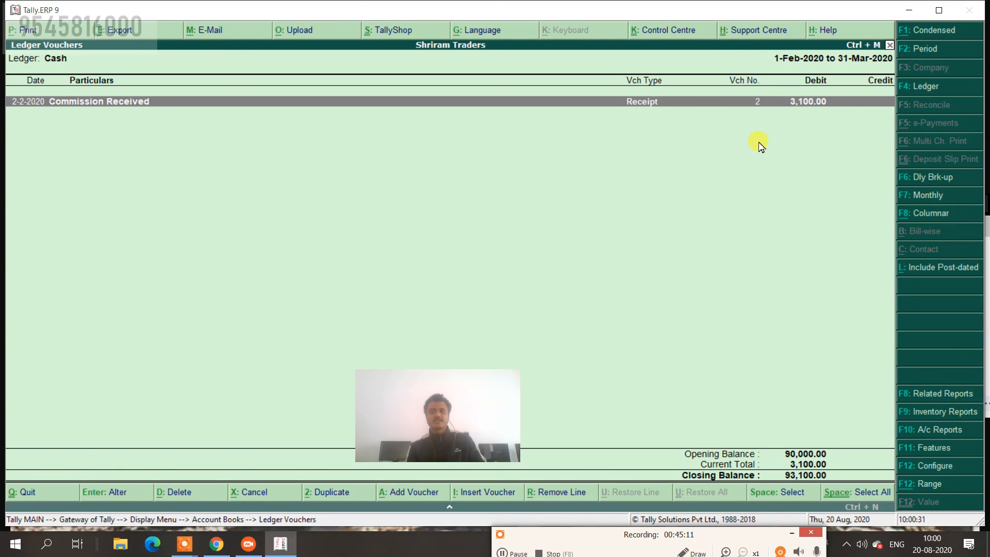
# Show the Cash ledger for the full year, closing at 93,100.00, then return to the Display Menu.
pyautogui.click(921, 50)
pyautogui.press('BackSpace')
pyautogui.press('Return')
pyautogui.press('BackSpace')
pyautogui.press('Return')
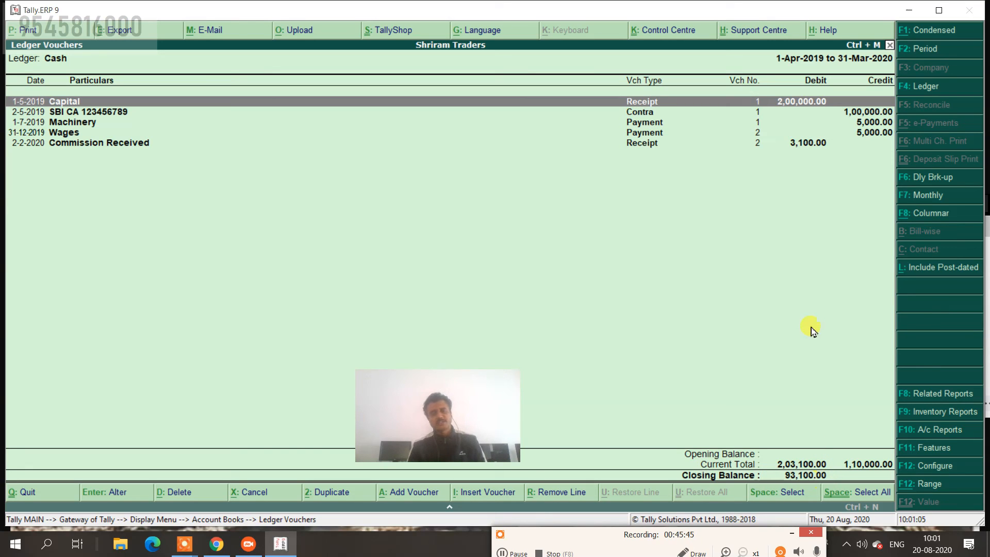
pyautogui.press('Escape')
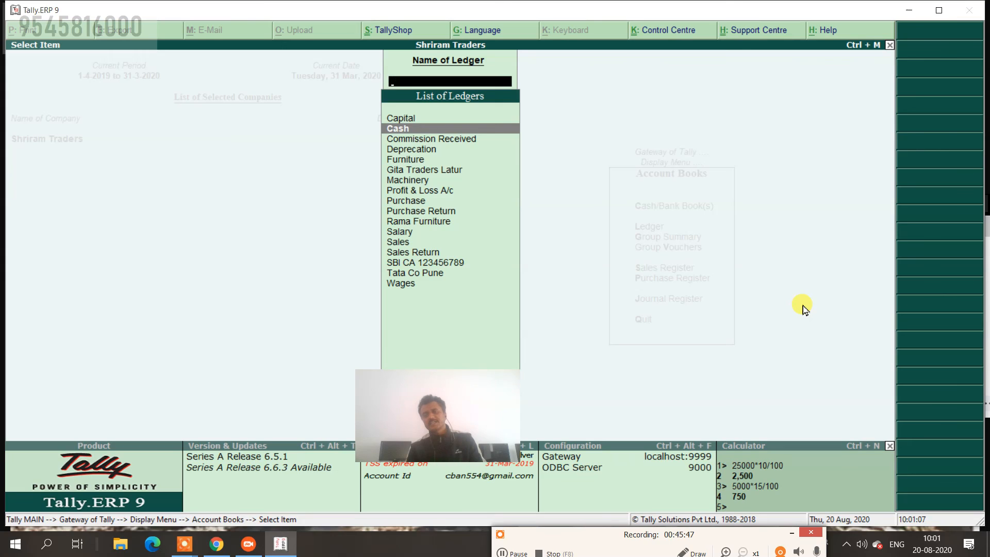
pyautogui.press('Escape')
pyautogui.press('Escape')
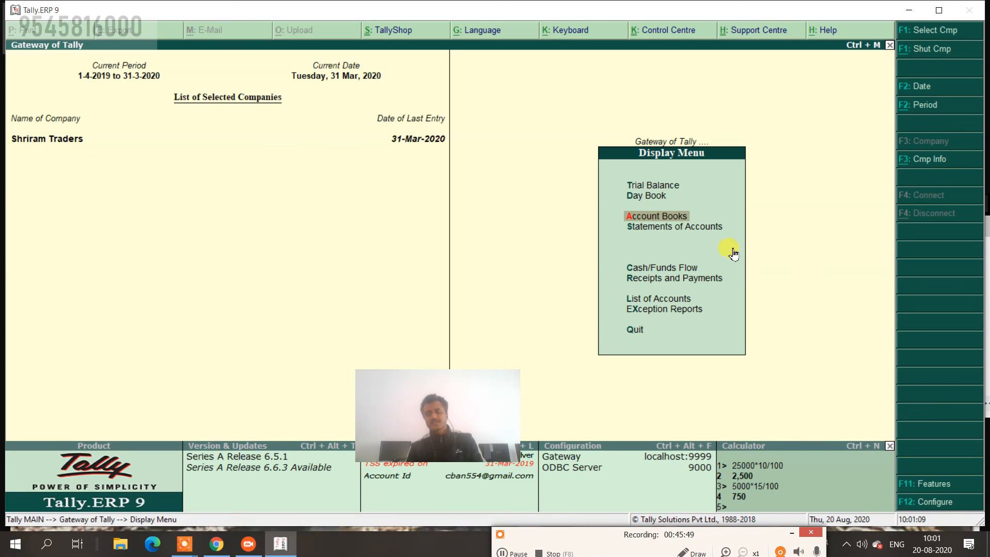
# Show the Trial Balance detailed and ledger-wise, totalling 5,06,950.00 on both sides, then exit.
pyautogui.press('Up')
pyautogui.press('Up')
pyautogui.press('Return')
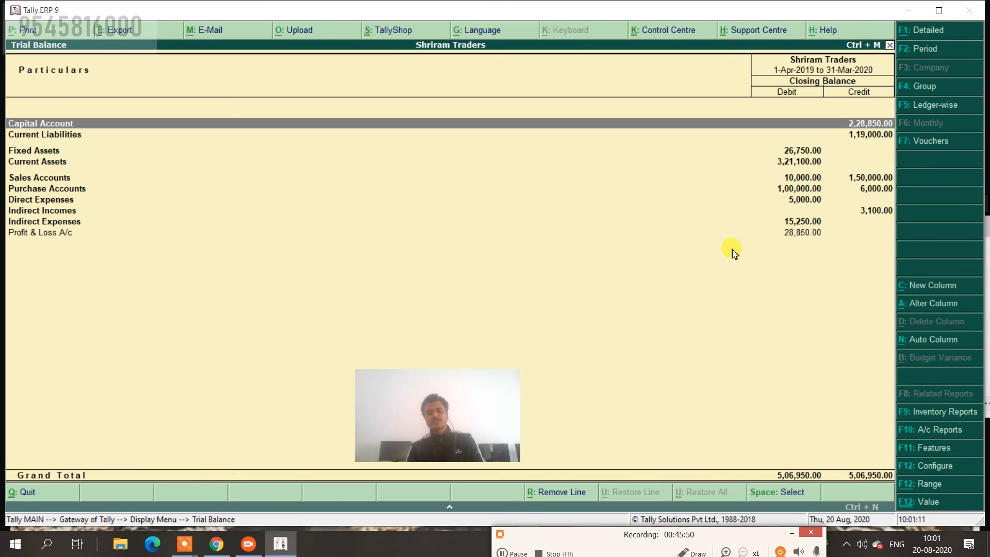
pyautogui.click(917, 32)
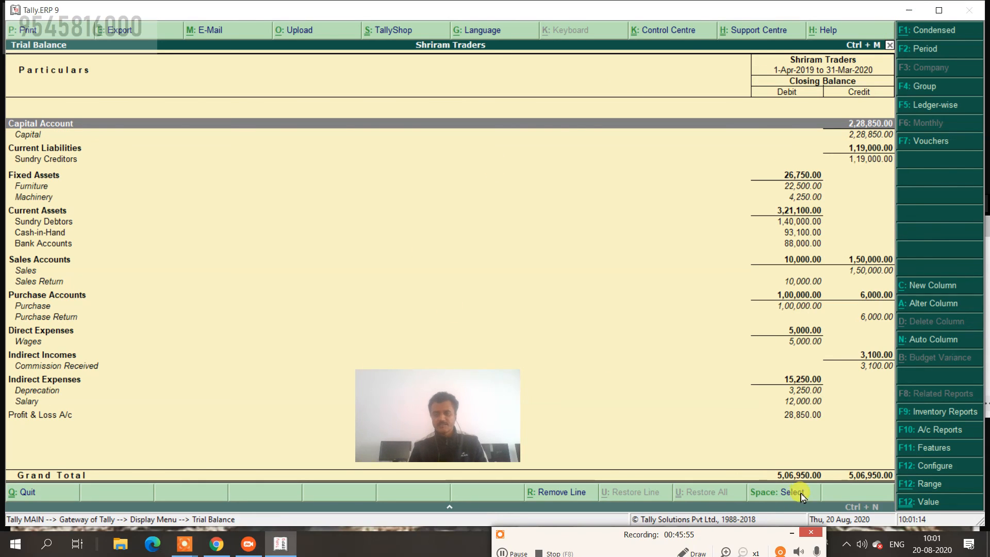
pyautogui.click(922, 109)
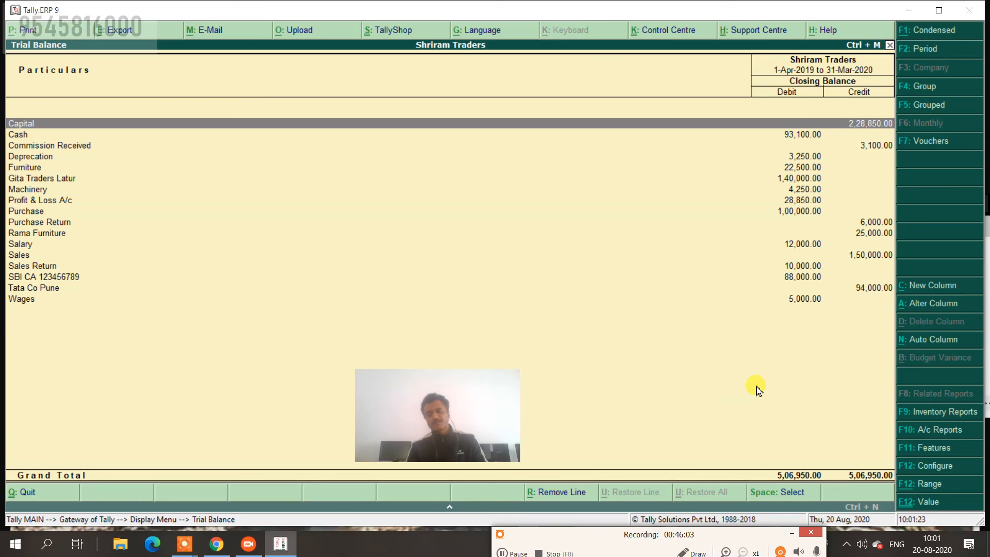
pyautogui.press('Escape')
pyautogui.press('Escape')
pyautogui.press('Escape')
pyautogui.press('Escape')
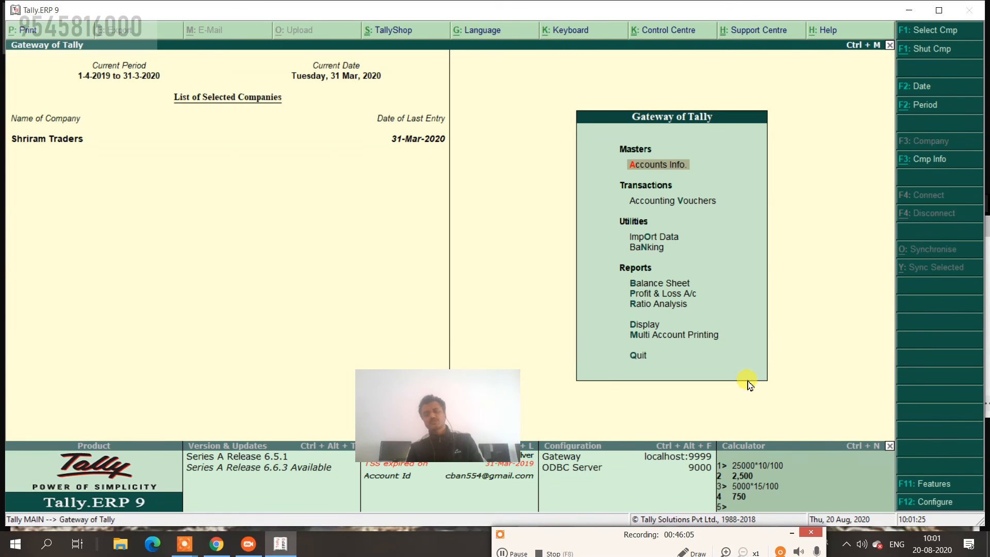